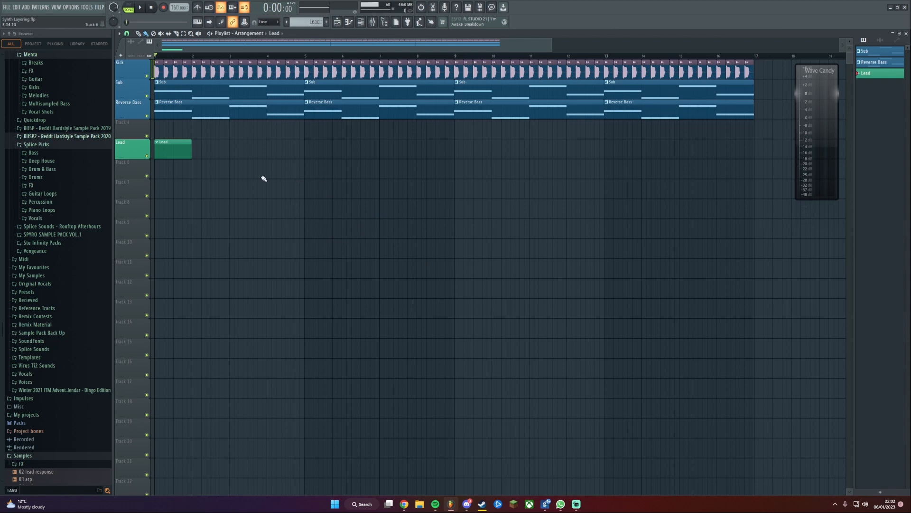
Play the arrangement's Kick, Sub and Reverse Bass tracks from the start, and briefly view the channel rack
key(space)
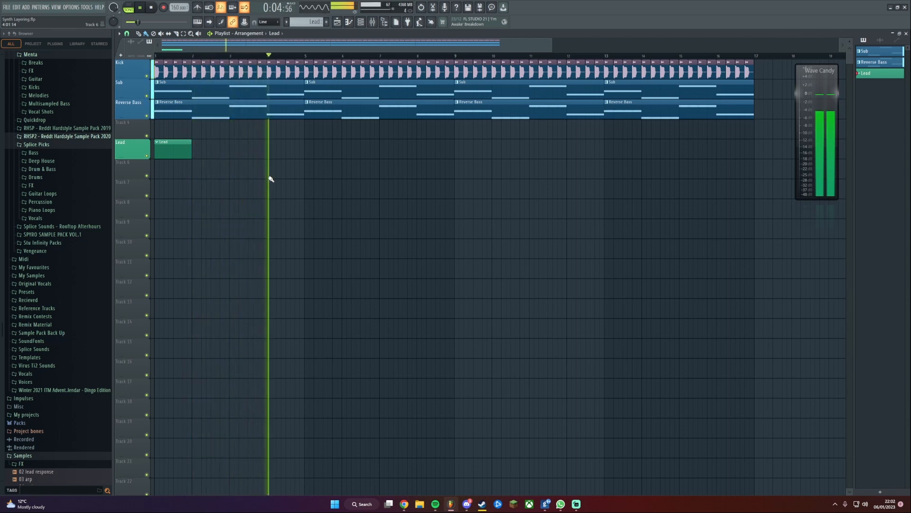
key(space)
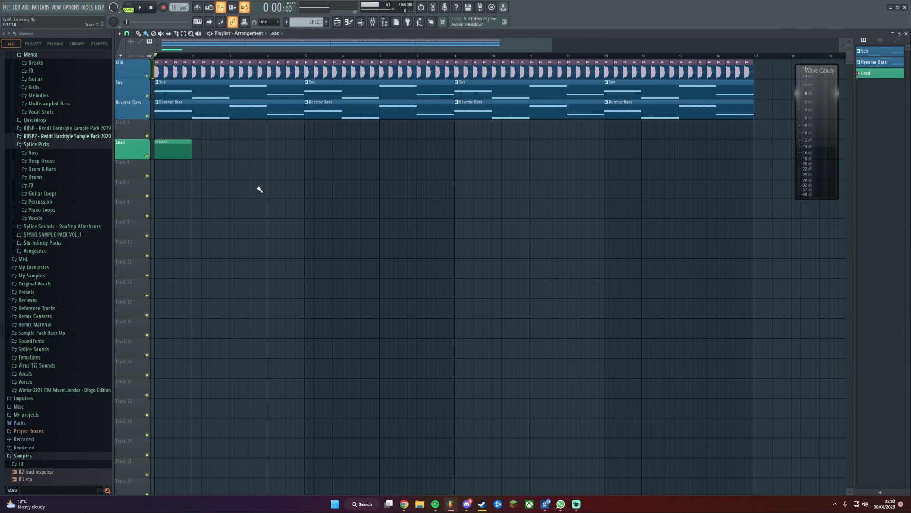
click(362, 22)
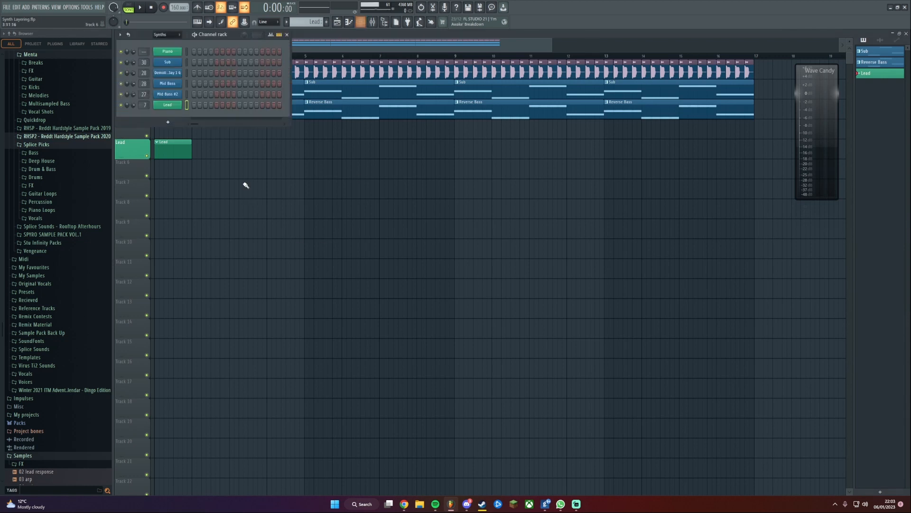
key(F6)
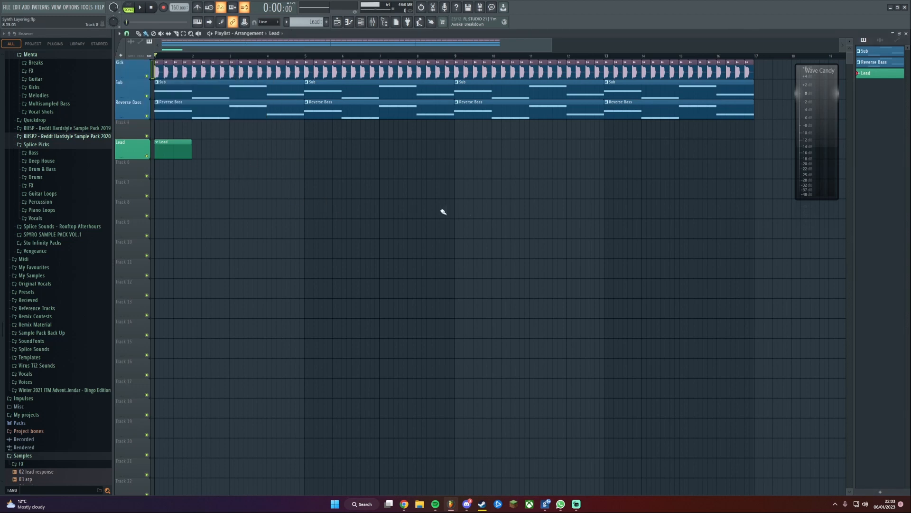
Play the arrangement with the Reverse Bass track muted to hear only the kick and sub, and unmute the track
click(147, 116)
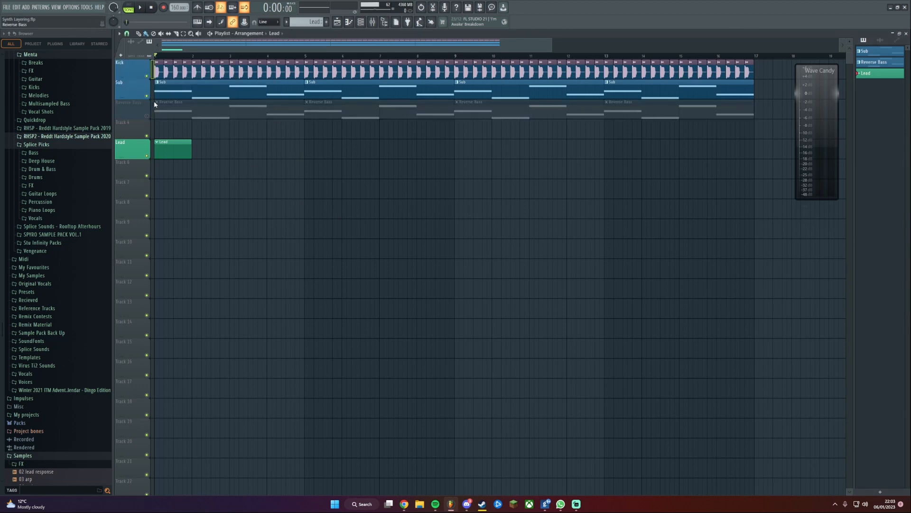
key(space)
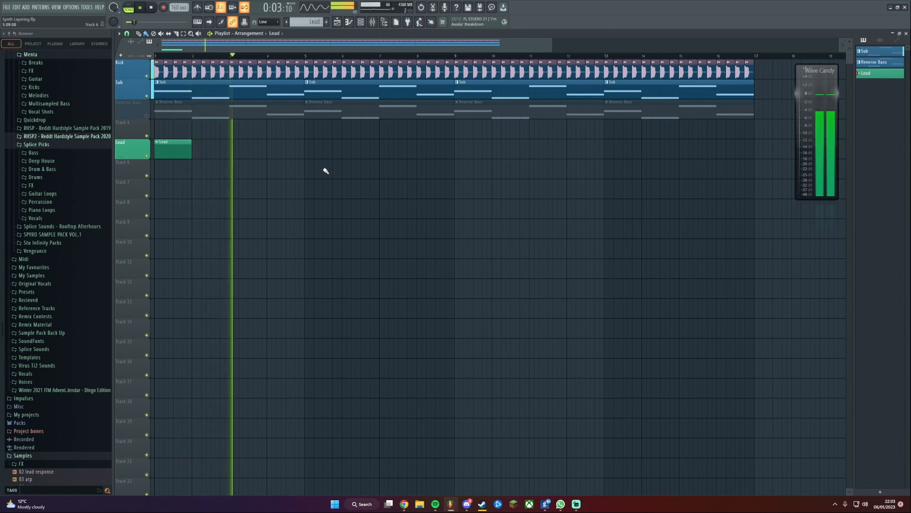
key(space)
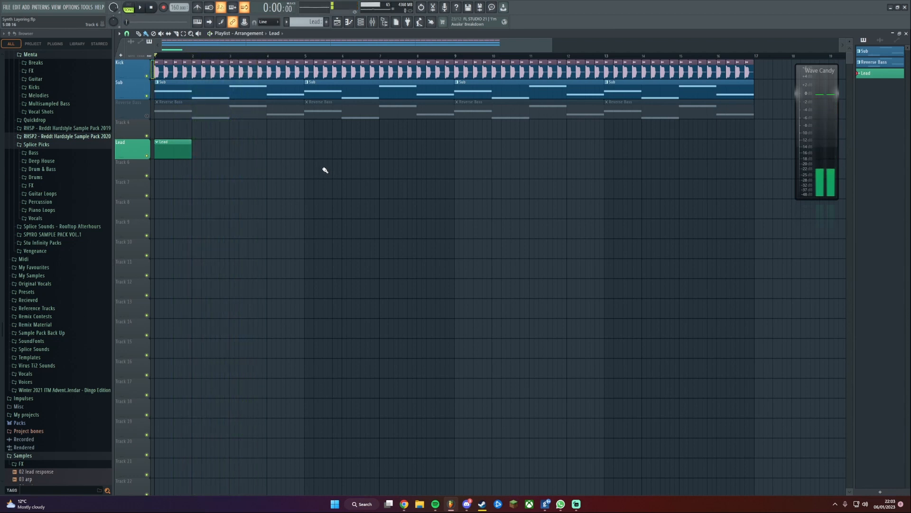
click(147, 116)
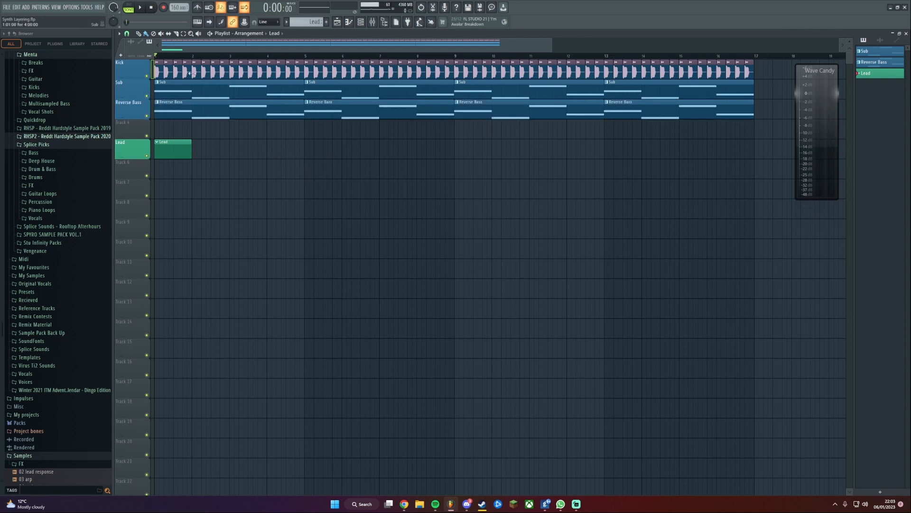
Mute the Mid Bass and Mid Bass #2 channels and examine the Nimble Kick instrument of the remaining reverse bass layer
key(F6)
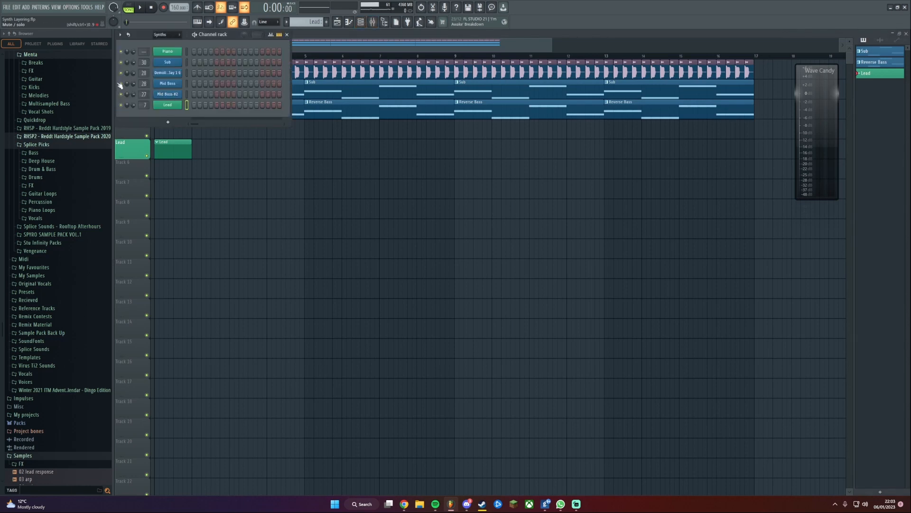
click(169, 73)
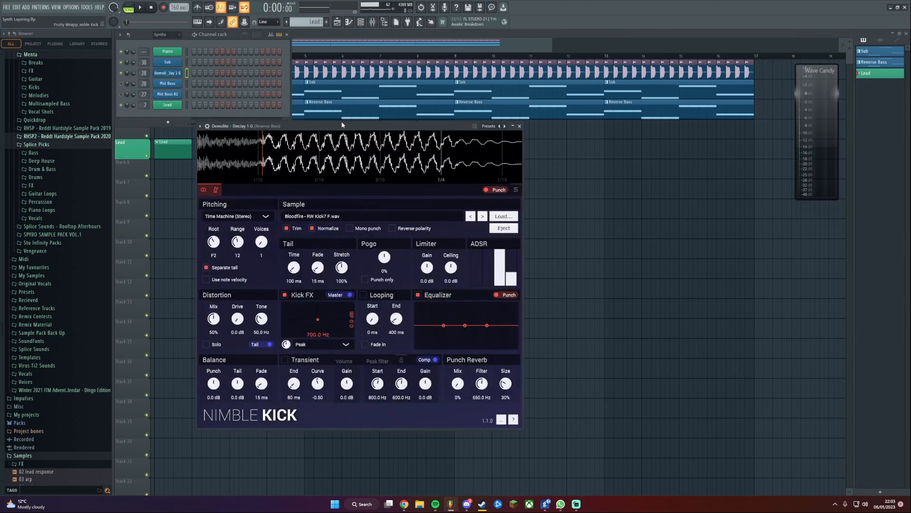
drag(341, 126, 443, 133)
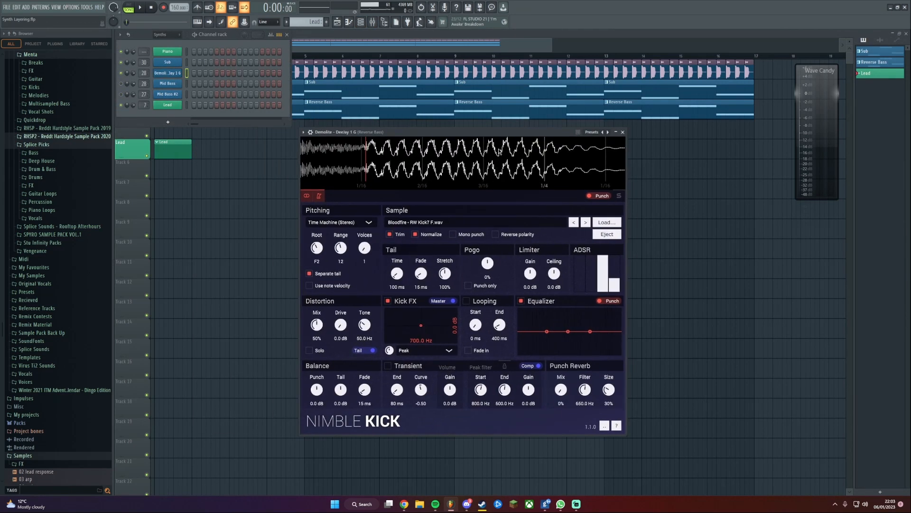
click(624, 132)
Play the arrangement with the Nimble Kick channel as the only active reverse bass layer
key(F6)
key(space)
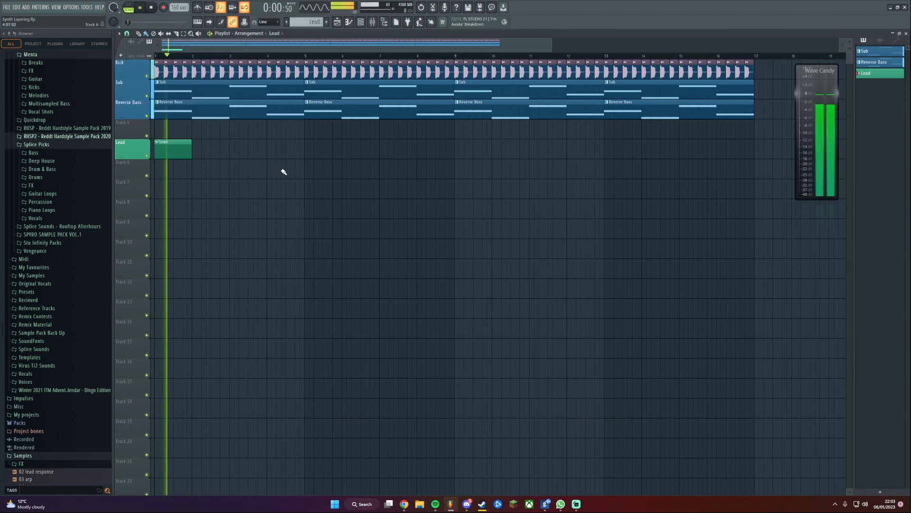
key(F6)
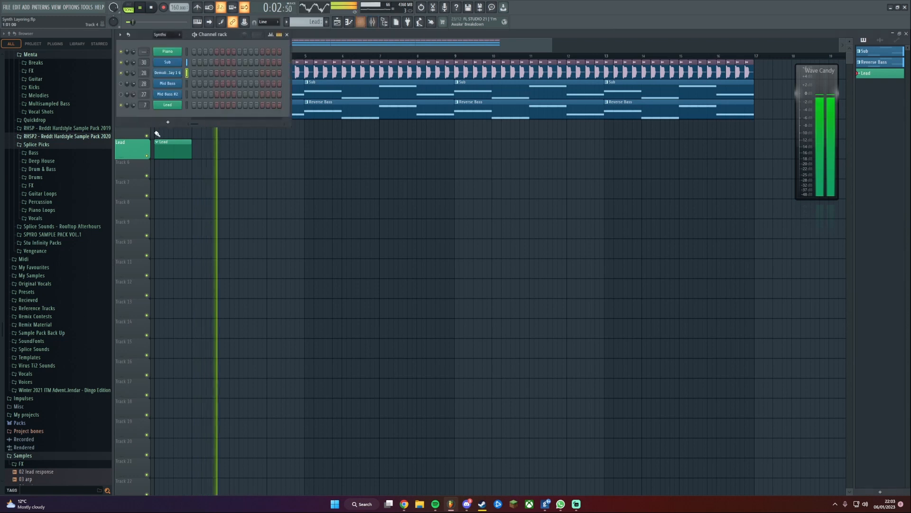
key(space)
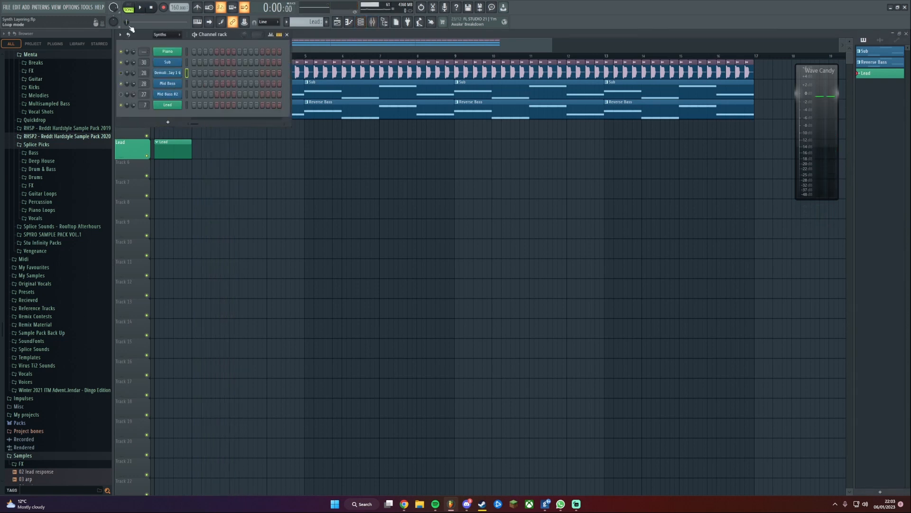
Play the arrangement with Mid Bass as the only active reverse bass layer
key(F6)
key(space)
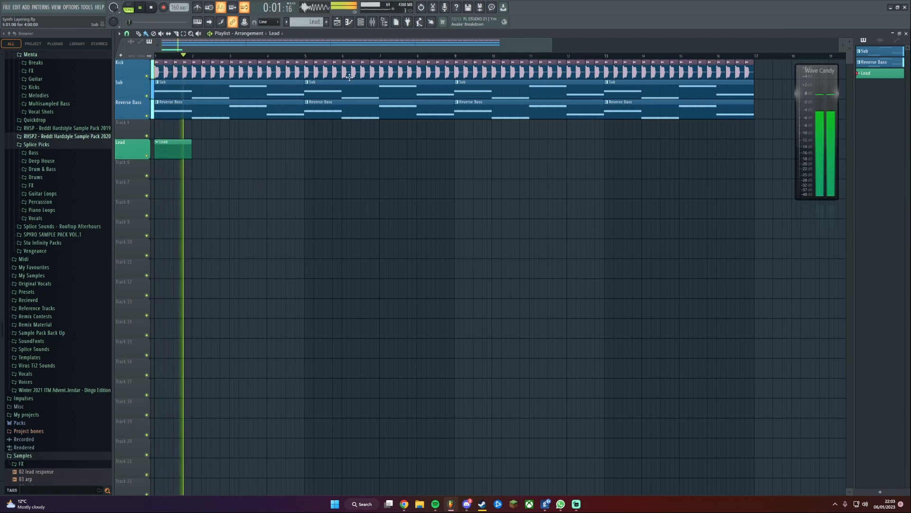
key(F6)
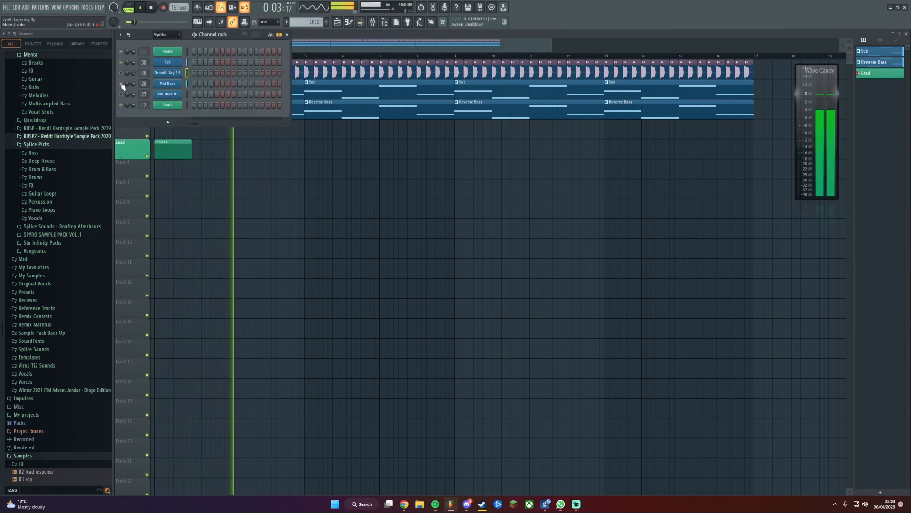
key(space)
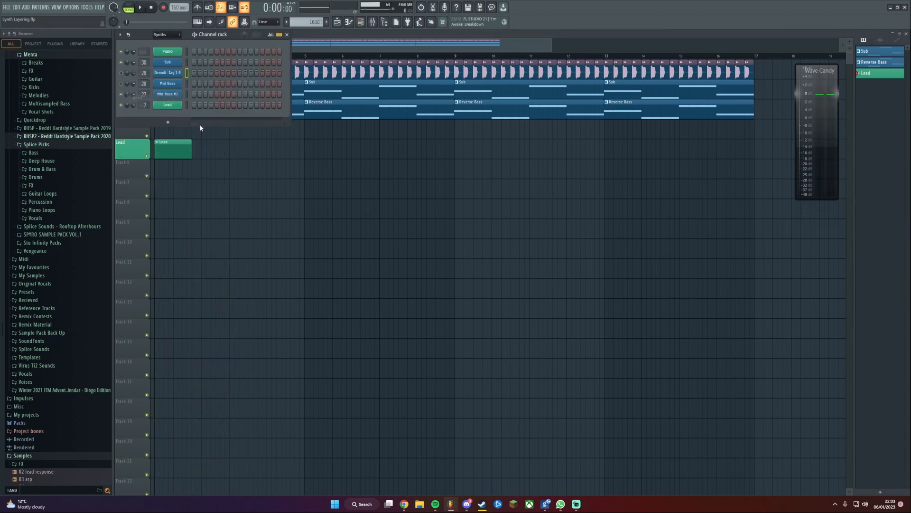
Play the arrangement with Mid Bass #2 as the only active reverse bass layer
key(F6)
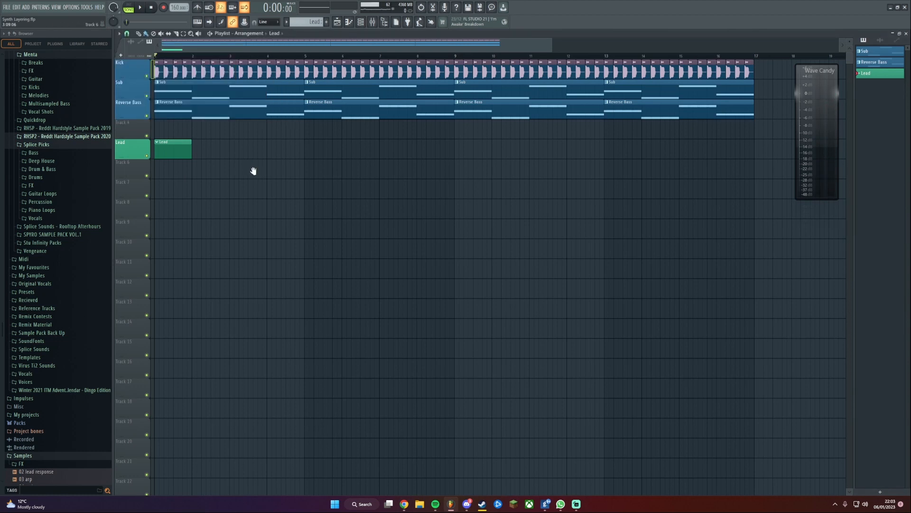
key(space)
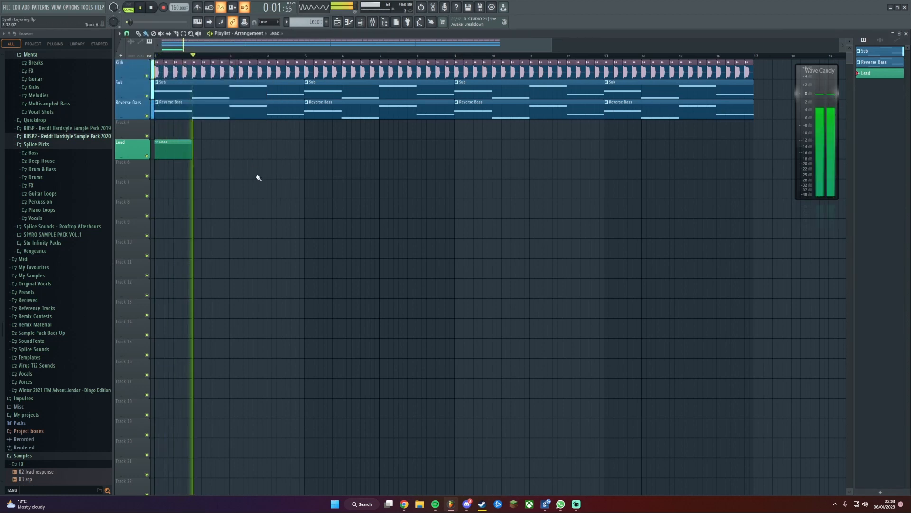
key(F6)
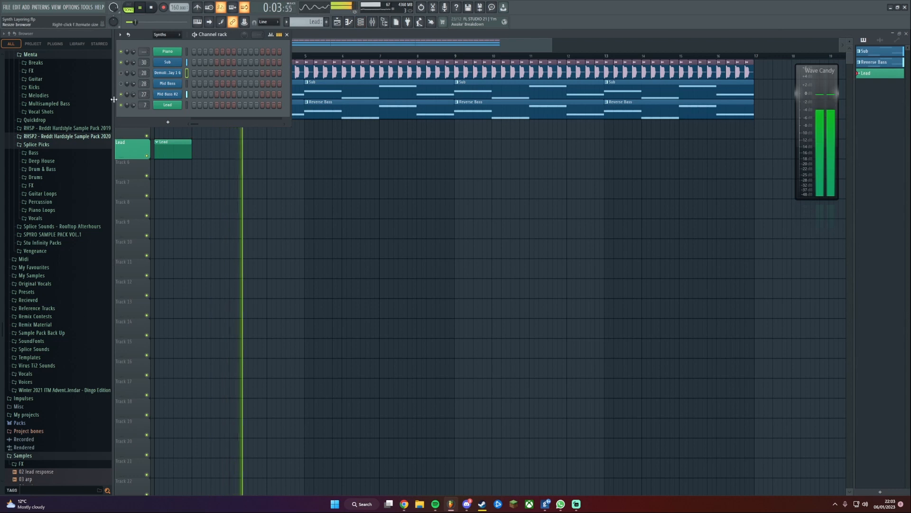
key(space)
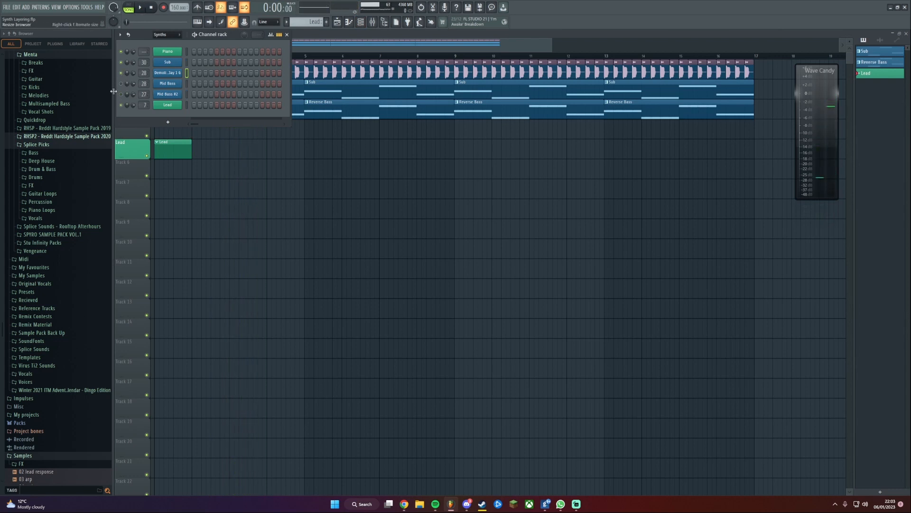
Play the arrangement with all three reverse bass layers unmuted, and close the channel rack
key(space)
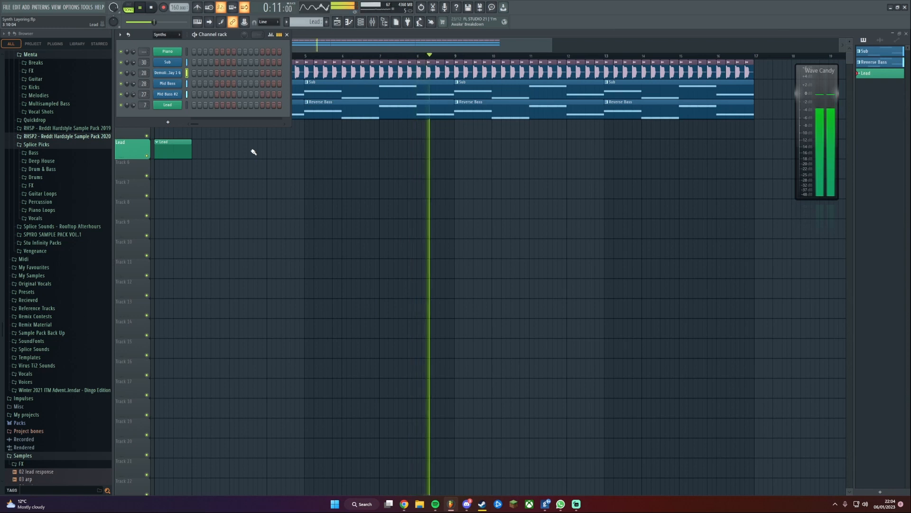
key(space)
key(F6)
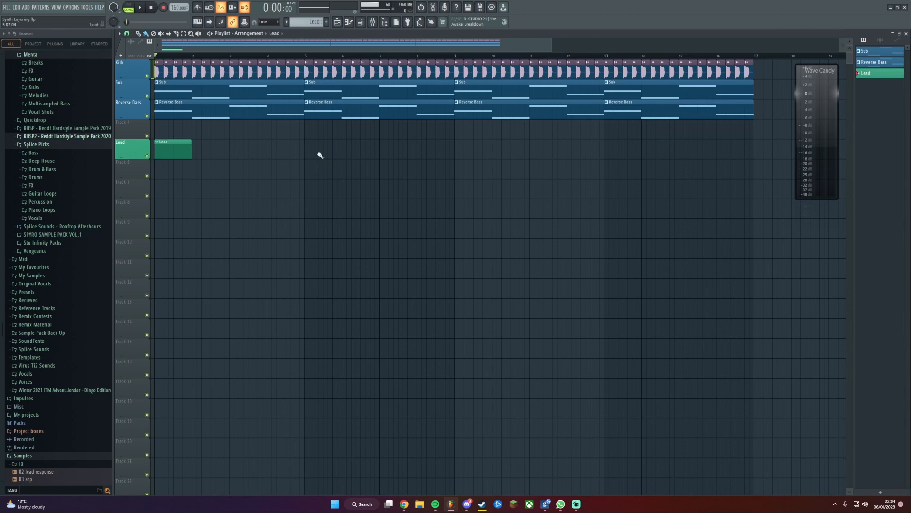
Examine the ShaperBox2 volume curve and the Pro-Q 3 equalizer on the Reverse Bass mixer insert
click(374, 22)
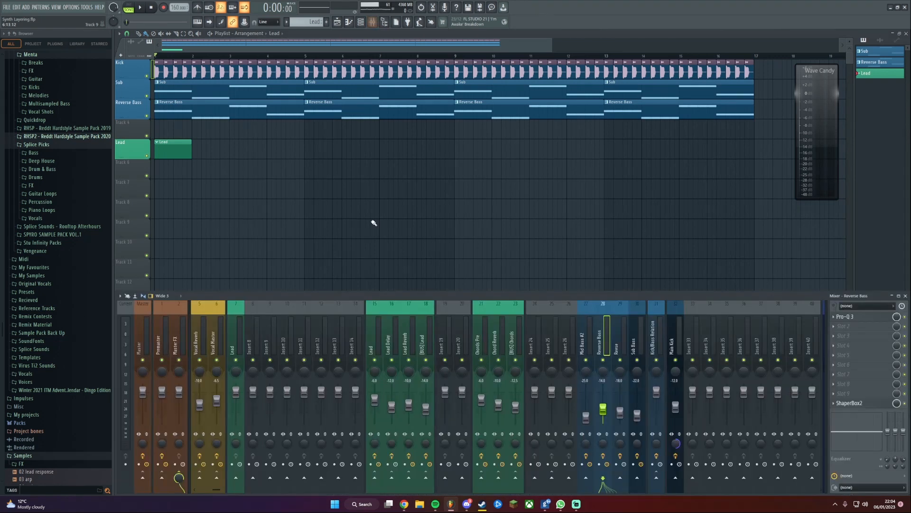
click(861, 404)
drag(378, 114, 500, 134)
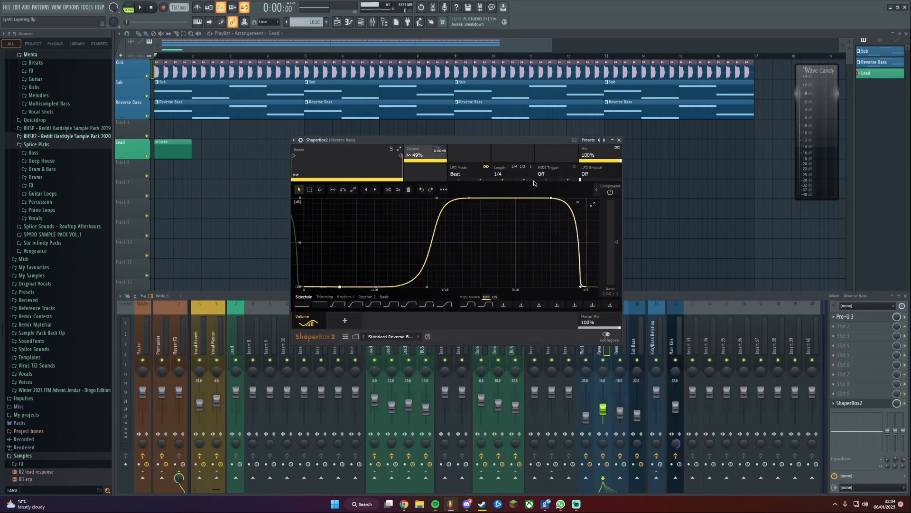
click(619, 140)
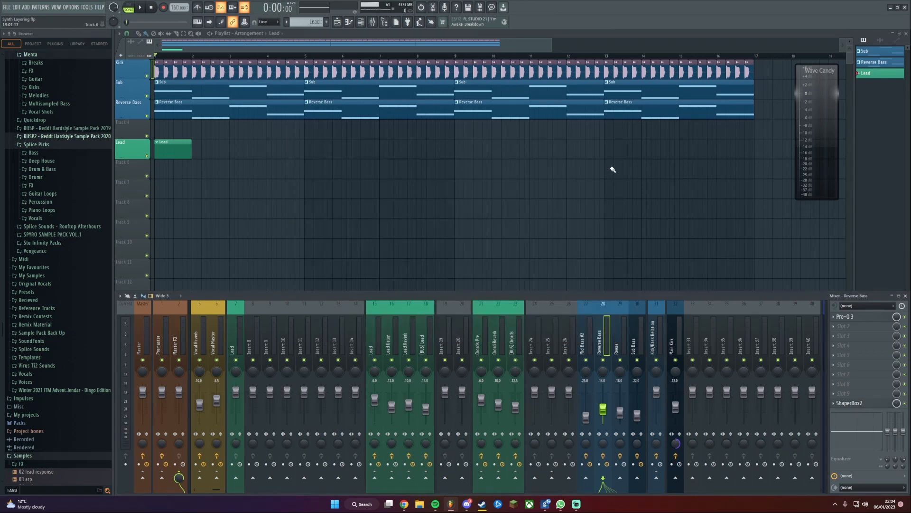
click(847, 317)
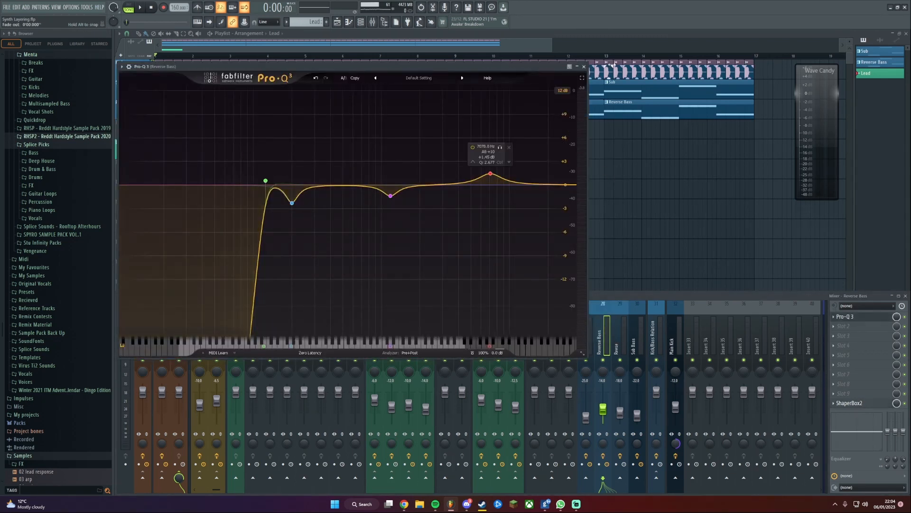
click(584, 66)
Examine the Pro-Q 3 equalizer and the ShaperBox2 volume curve on the Mid Bass #2 mixer insert
click(587, 348)
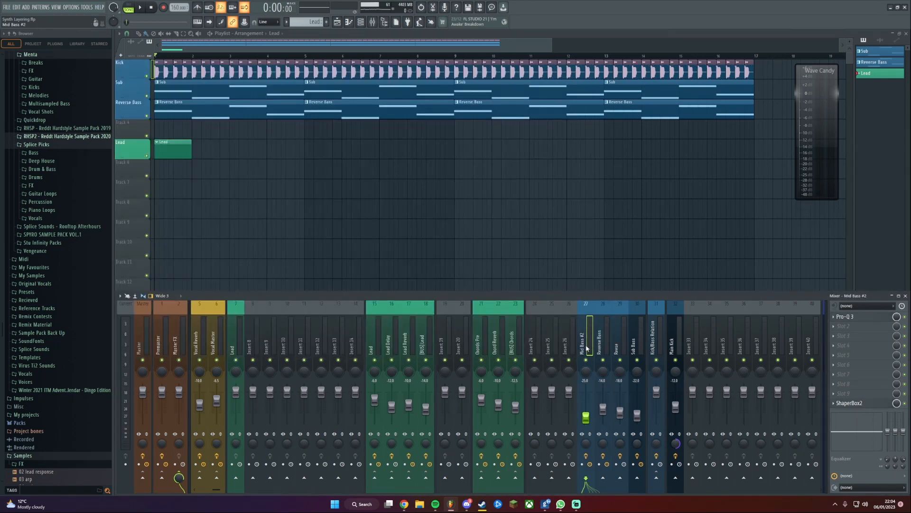
click(848, 316)
click(678, 176)
click(849, 402)
drag(458, 248, 461, 160)
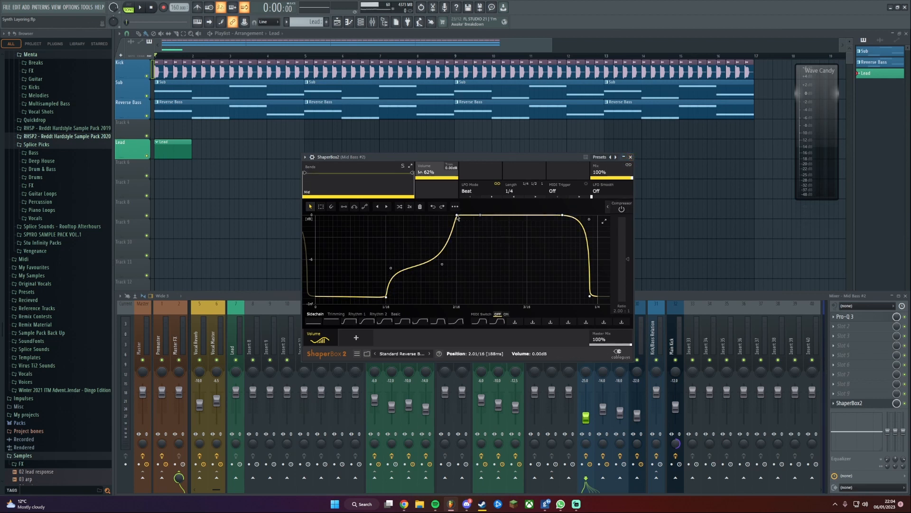
click(631, 157)
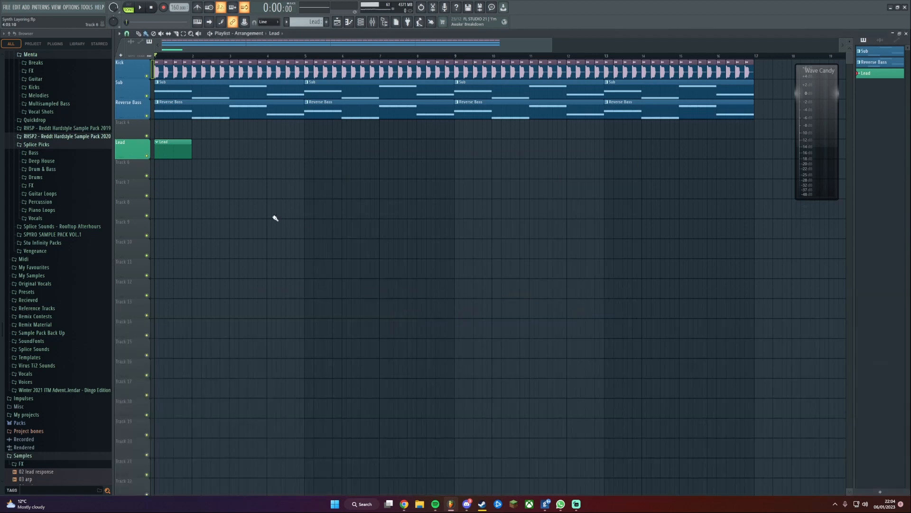
Show the channel rack and mixer, and view the effect chain of the Lead group on insert 15
click(361, 22)
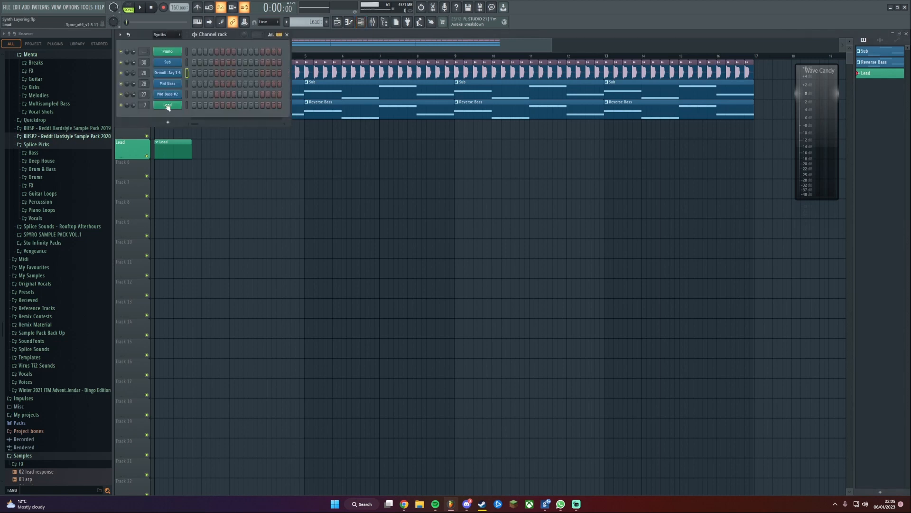
click(373, 22)
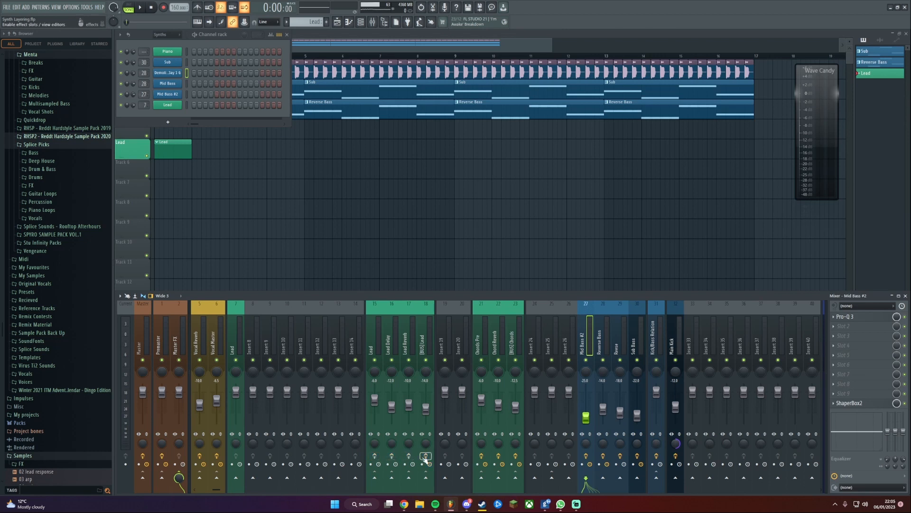
click(382, 343)
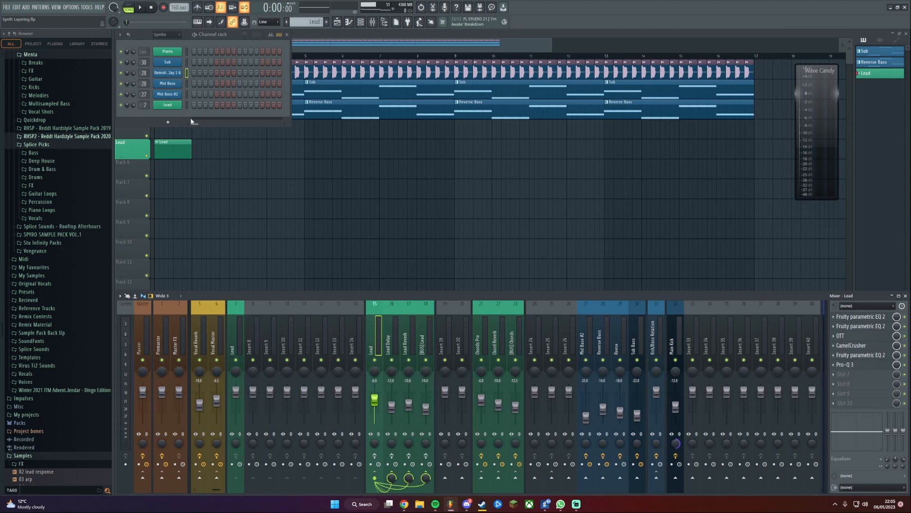
Open the Lead channel's Spire synth and bring up its preset browser
click(168, 104)
drag(373, 149, 405, 162)
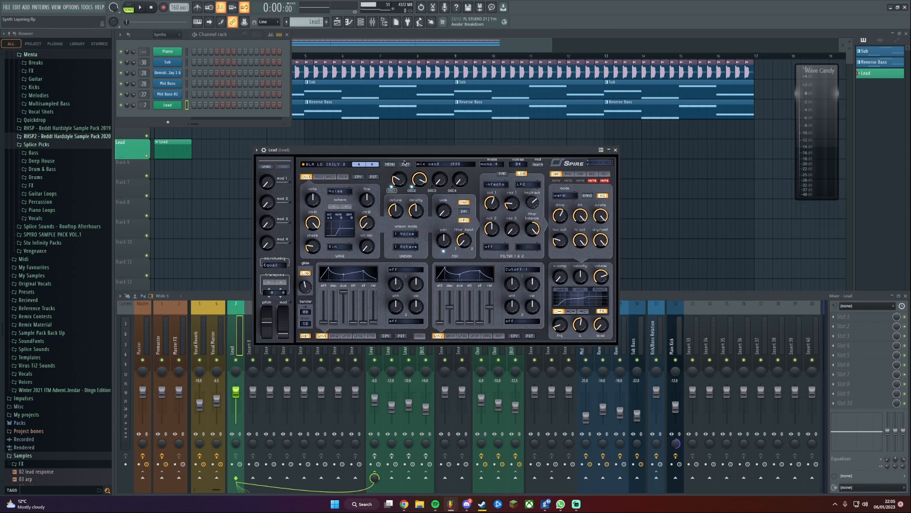
click(345, 170)
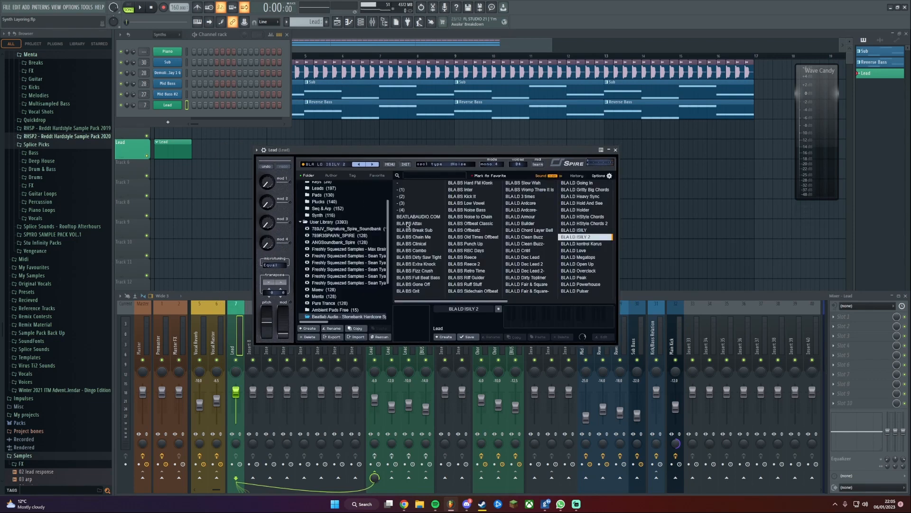
Leave the preset browser, audition the BLA LD ISILY 2 lead sound in Spire, and close the synth window
click(326, 166)
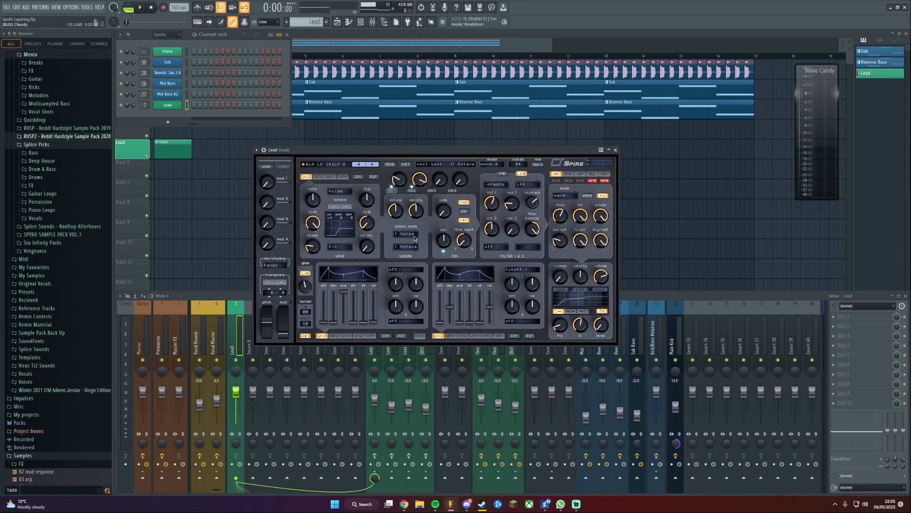
drag(417, 156, 410, 148)
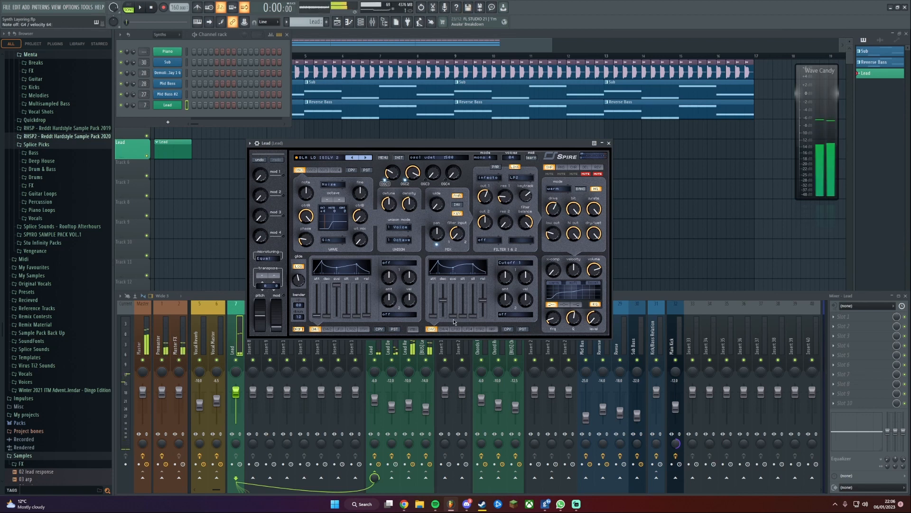
click(609, 143)
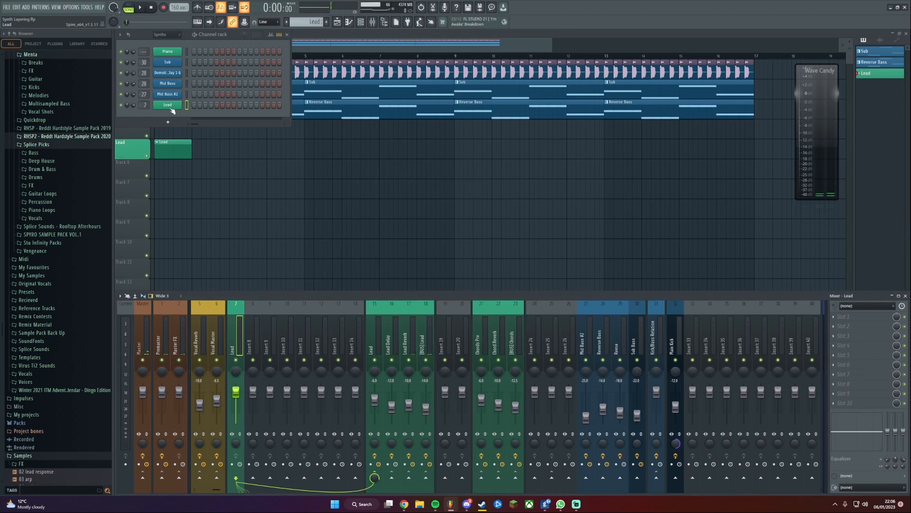
Clear the mixer from view, show the channel rack, and open the Lead channel's piano roll
right_click(208, 164)
scroll(223, 195, up, 1)
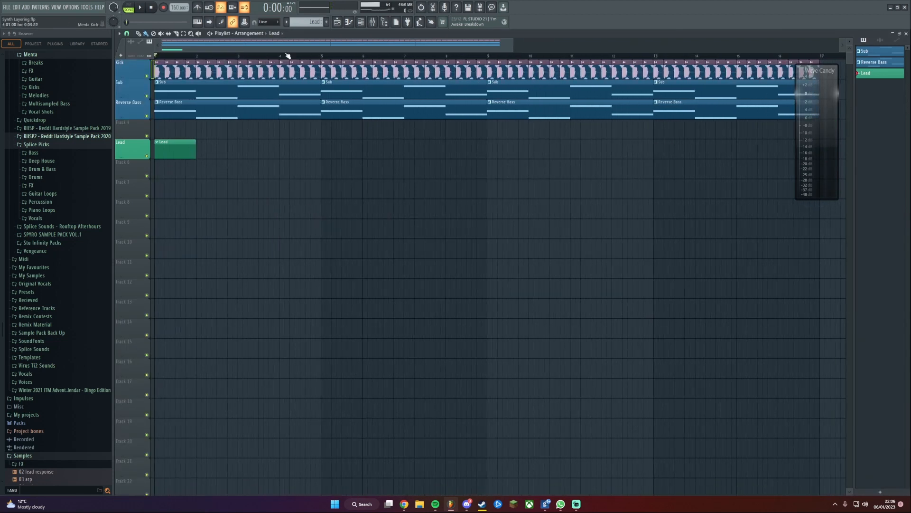
click(362, 22)
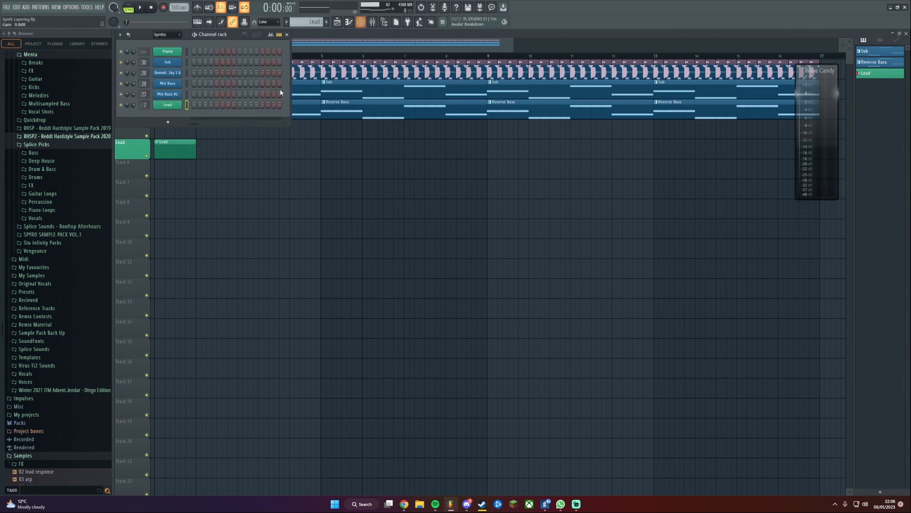
right_click(177, 106)
click(195, 108)
drag(383, 102, 373, 103)
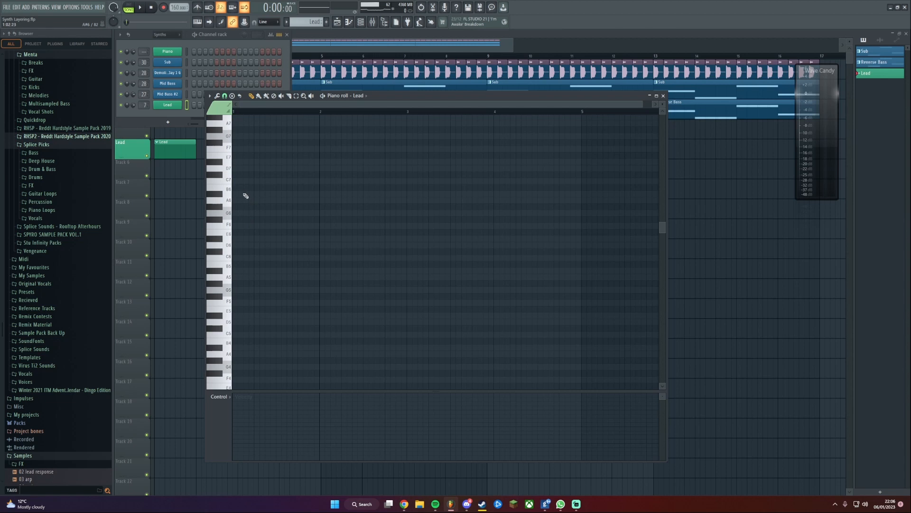
Remove the trial note and draw a four-step A#5 note starting at step 3 of bar 1 in the Lead pattern
click(247, 194)
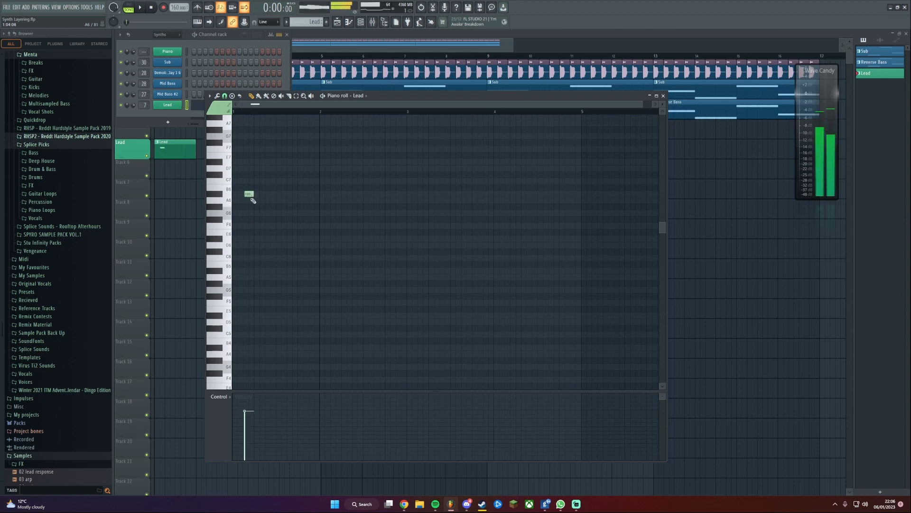
right_click(249, 195)
scroll(251, 280, down, 1)
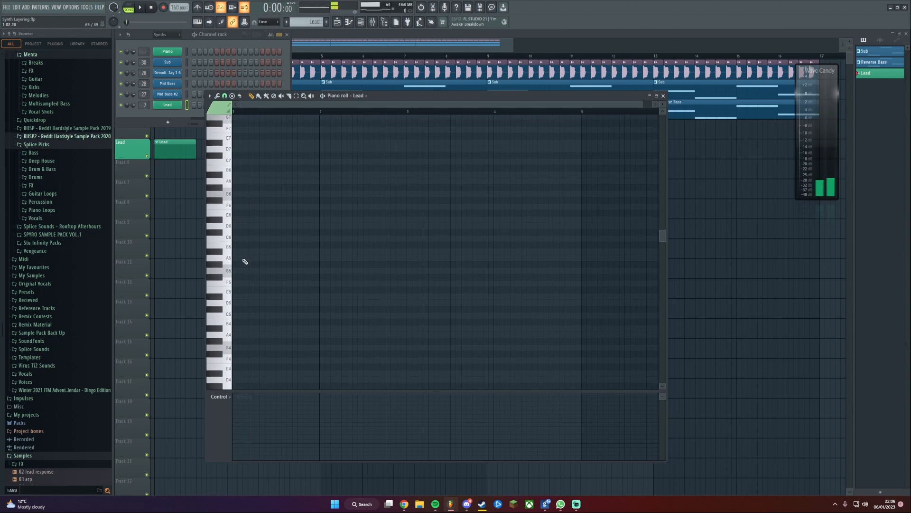
drag(245, 252, 264, 278)
scroll(285, 304, up, 3)
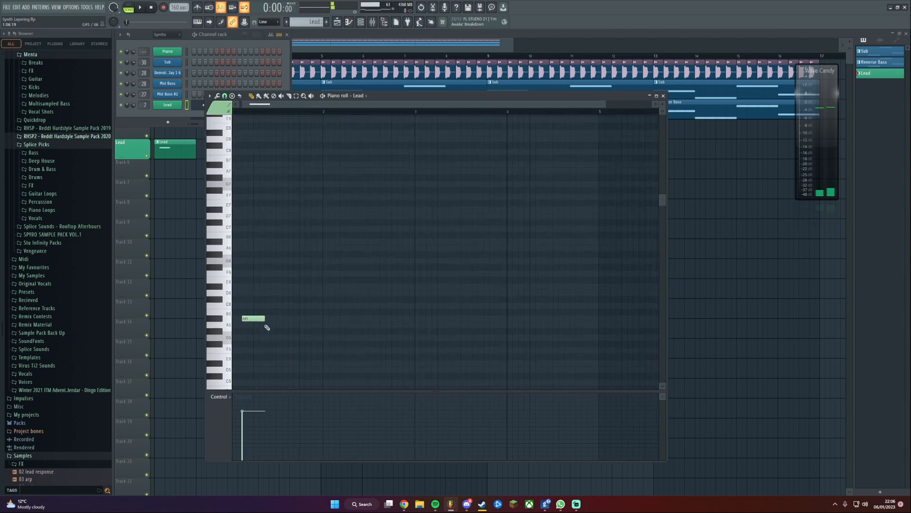
scroll(265, 326, up, 1)
scroll(249, 304, down, 6)
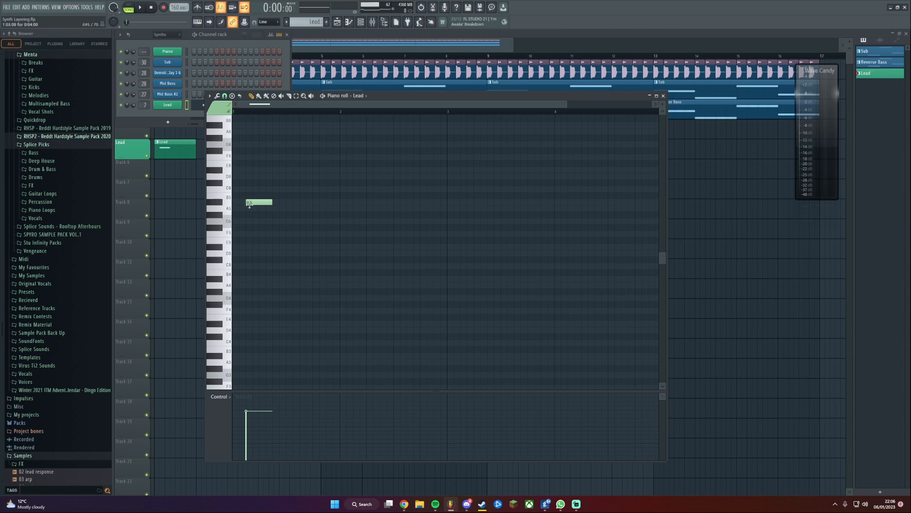
scroll(251, 211, up, 1)
scroll(284, 223, up, 1)
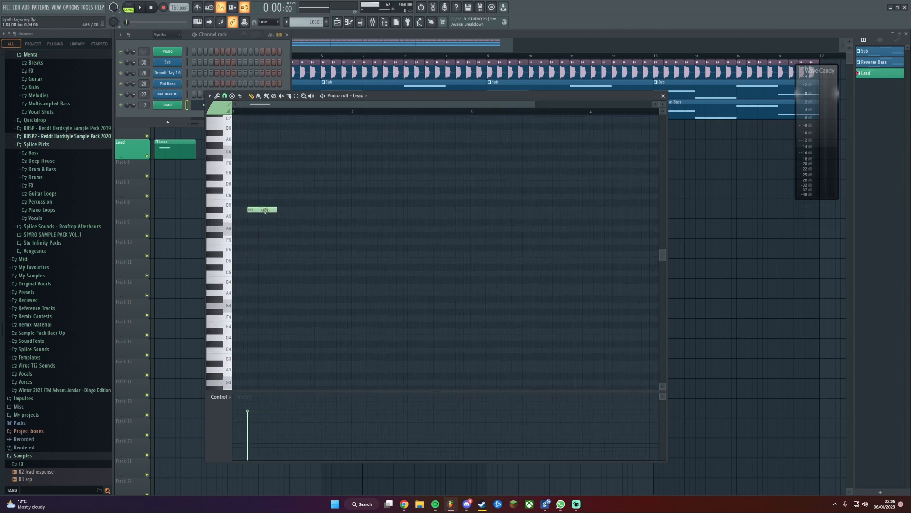
scroll(285, 223, up, 3)
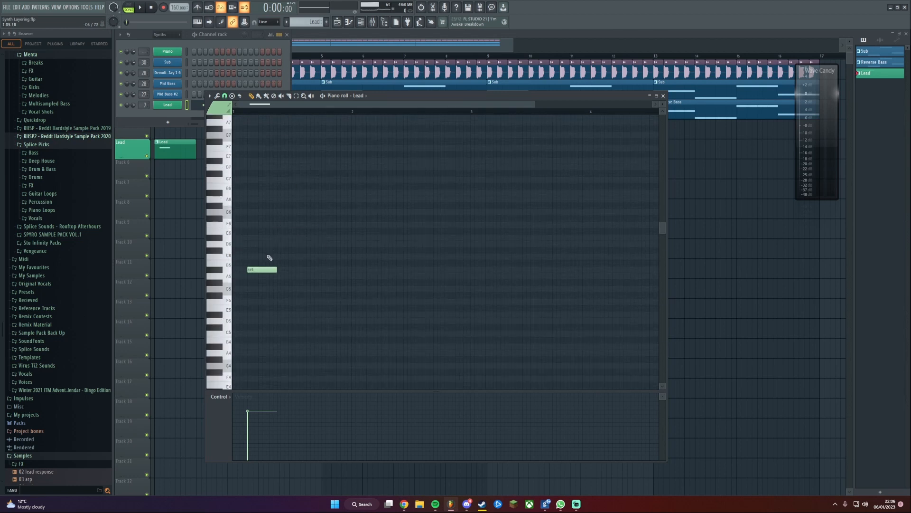
Try a two-step C6 note at step 5 of bar 1, above the second half of the A#5 note
click(269, 257)
drag(290, 257, 275, 257)
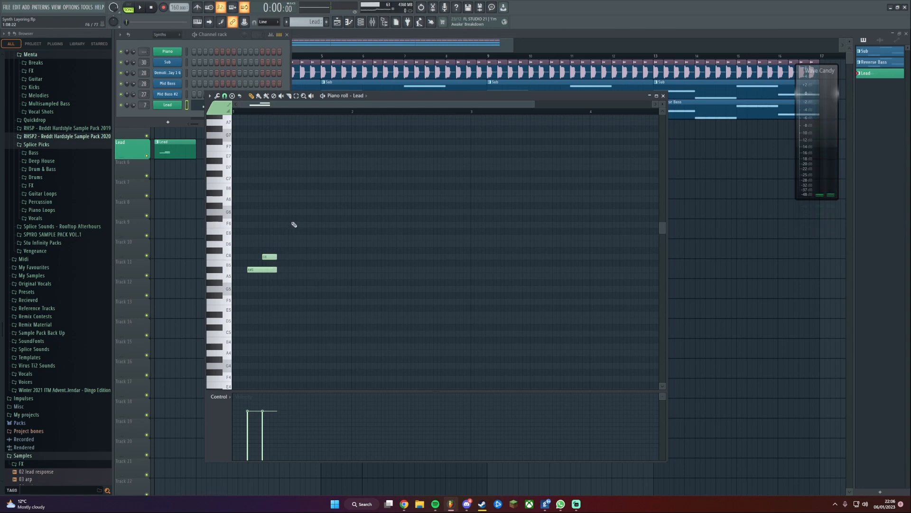
scroll(285, 200, up, 2)
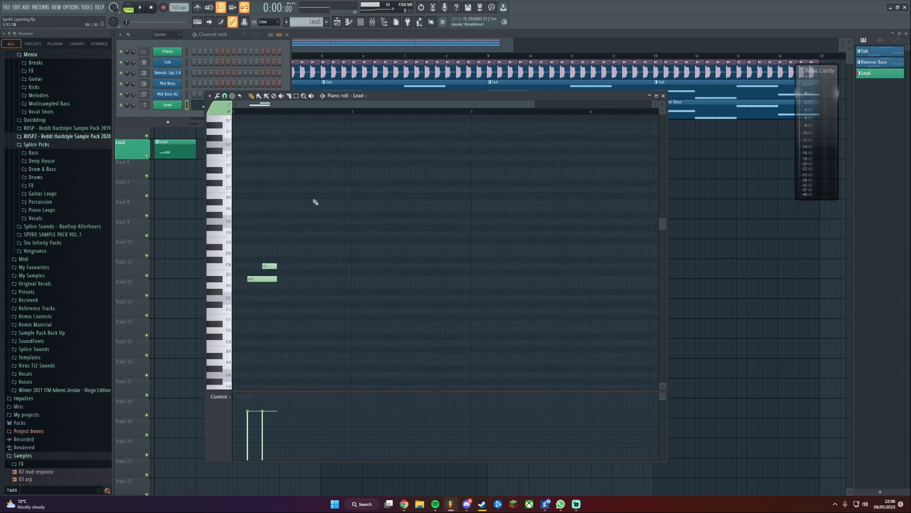
key(space)
key(space)
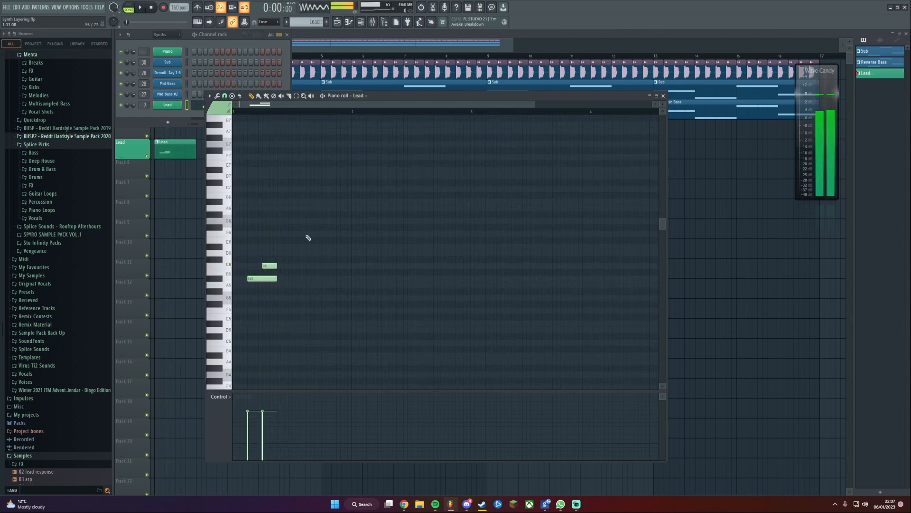
right_click(271, 266)
mouse_move(271, 267)
mouse_down()
mouse_move(271, 252)
mouse_move(272, 265)
mouse_up()
click(280, 248)
right_click(282, 247)
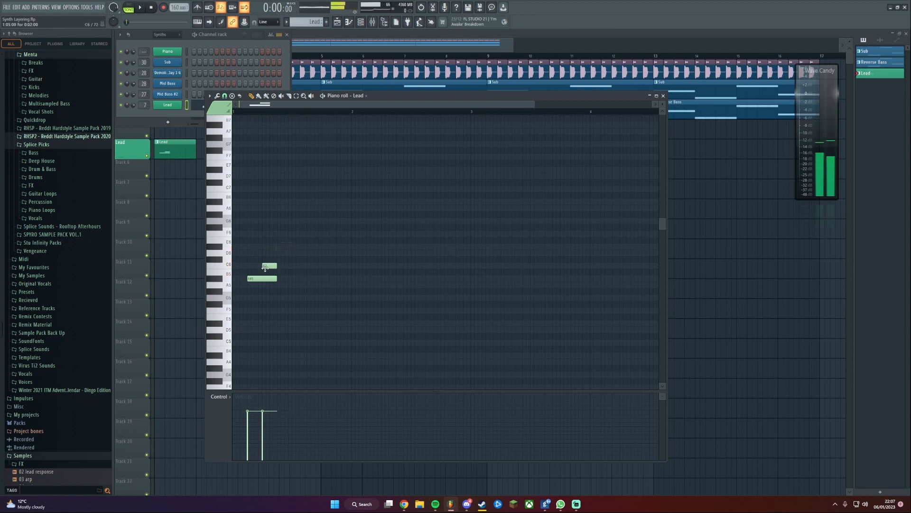
right_click(266, 266)
Add two-step D6 and A#6 notes at steps 5 and 7 of bar 1, and play back the phrase
click(261, 279)
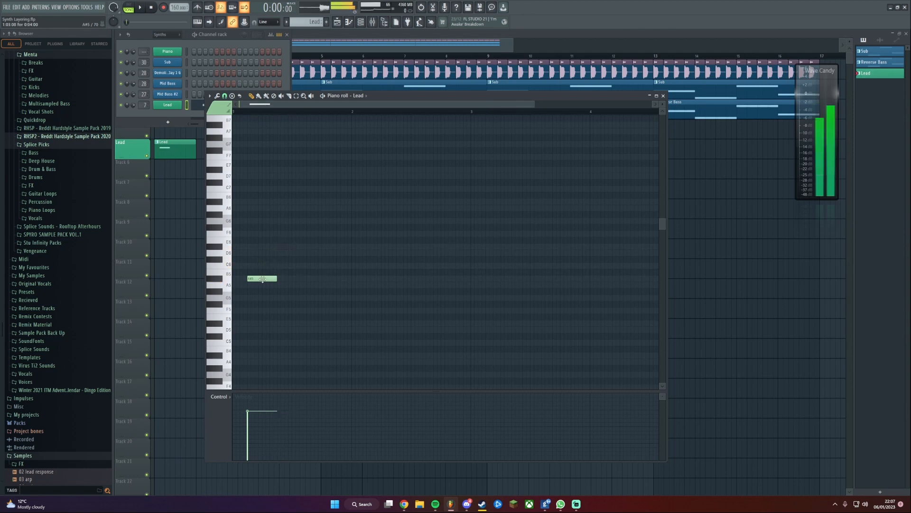
click(266, 248)
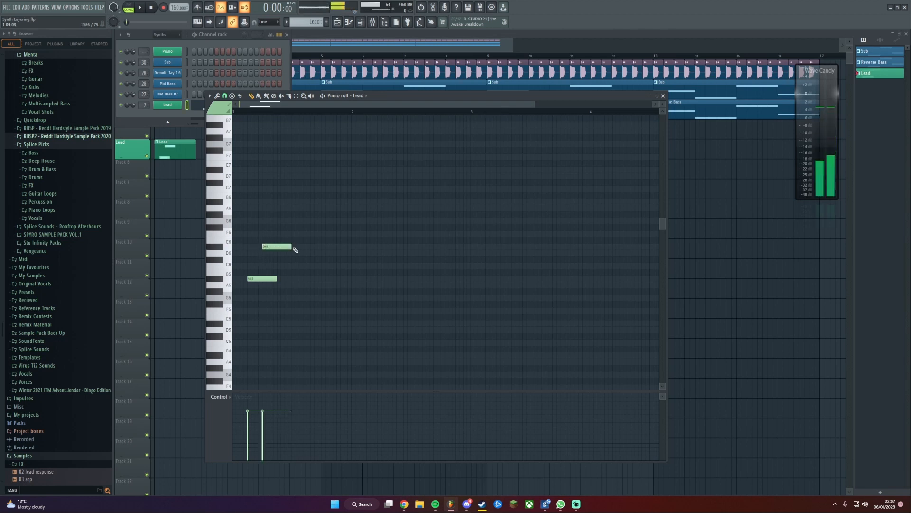
right_click(284, 248)
click(266, 266)
drag(292, 266, 266, 254)
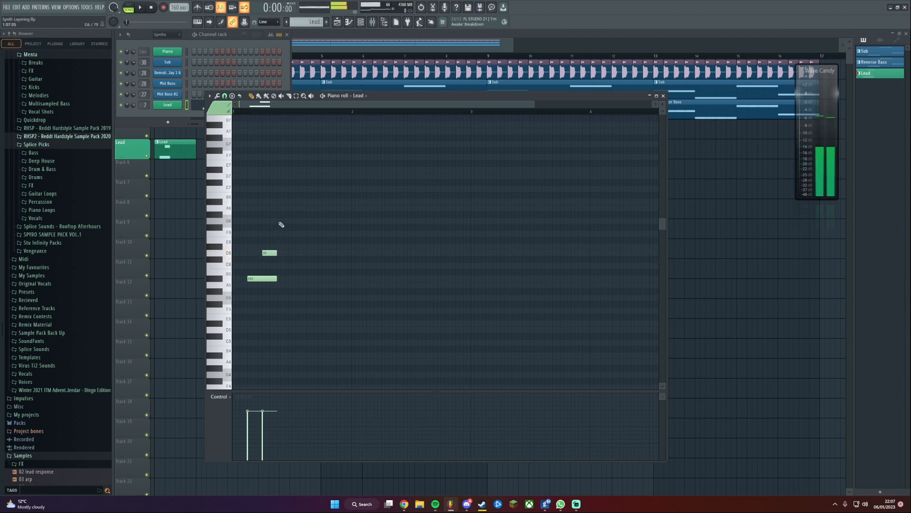
click(280, 202)
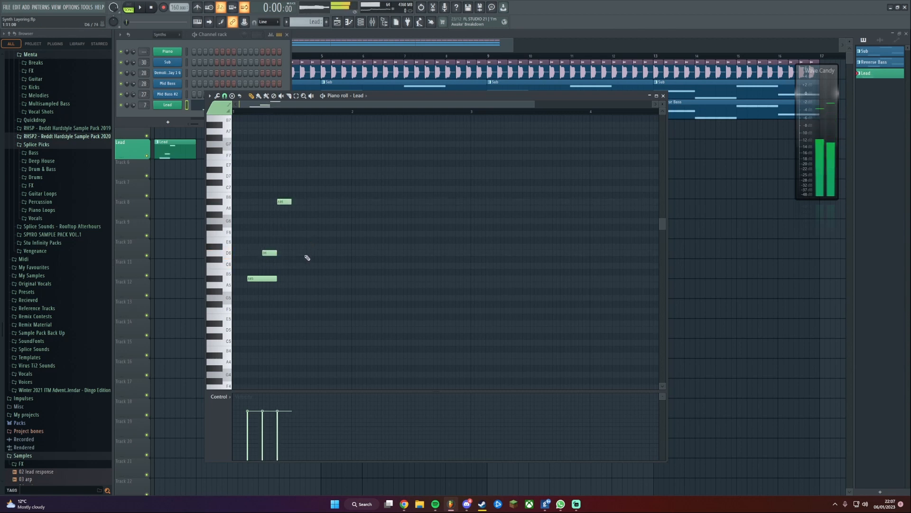
scroll(328, 254, up, 1)
scroll(327, 254, up, 2)
key(space)
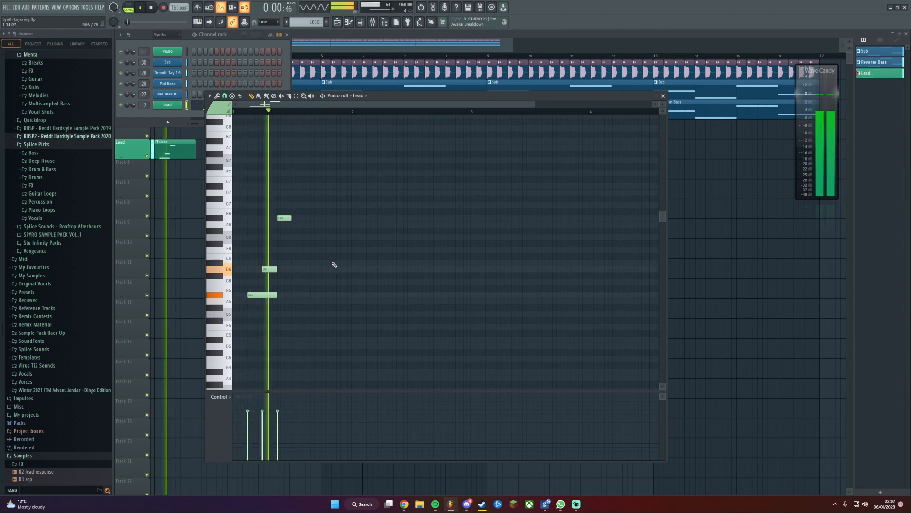
key(space)
Repeat the two-step A#6 note at steps 11 and 15 of bar 1
click(309, 218)
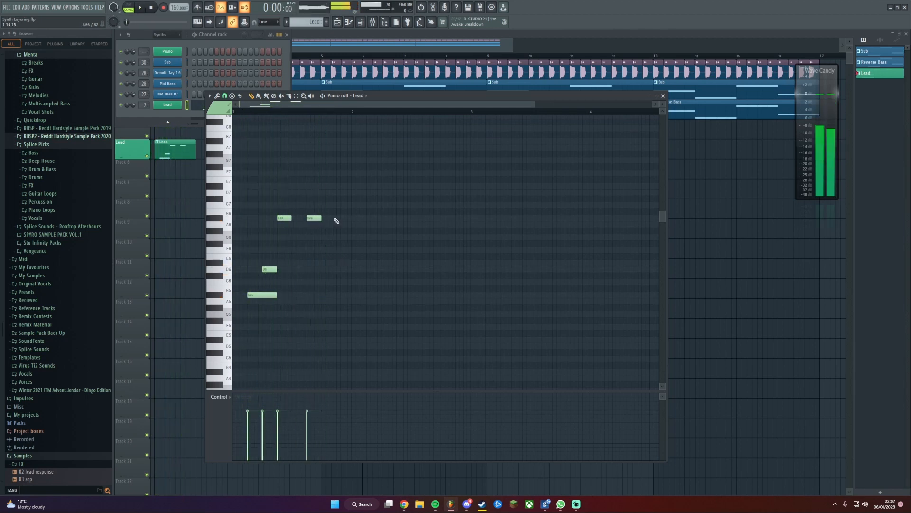
click(336, 218)
drag(338, 220, 341, 219)
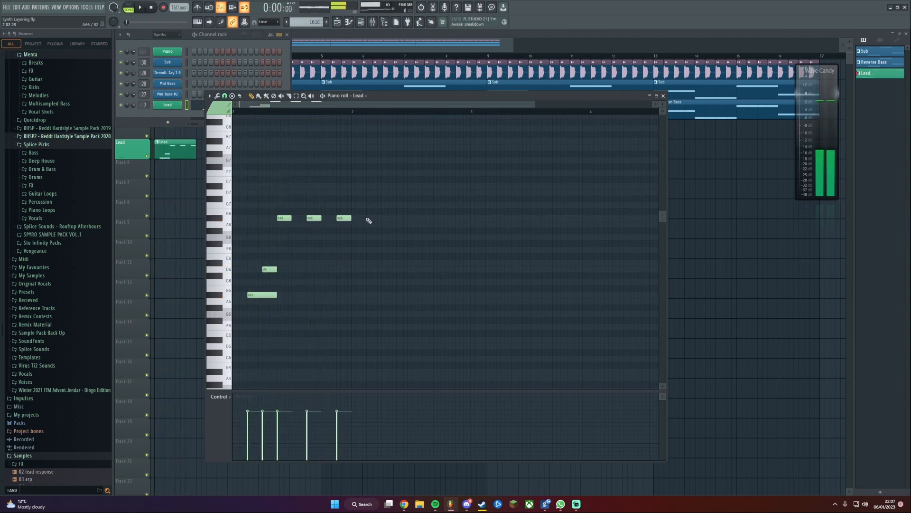
Add a descending run of A6, G6, D#6, D#6 and D6 notes from step 3 of bar 2, and play back the melody
drag(371, 219, 373, 225)
click(388, 237)
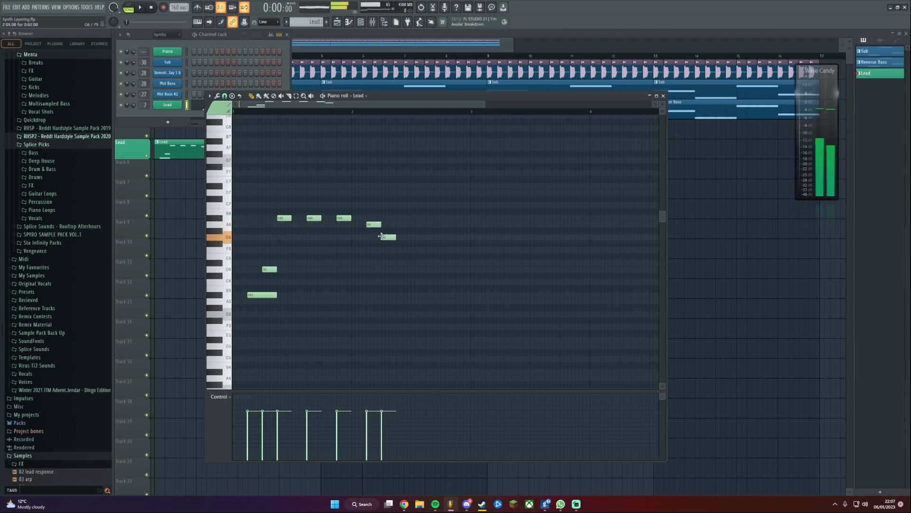
click(398, 264)
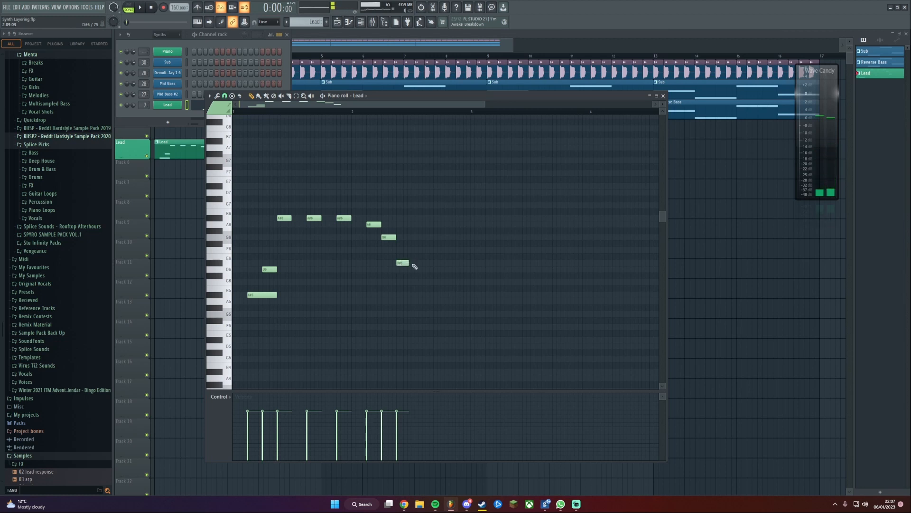
click(415, 263)
click(429, 269)
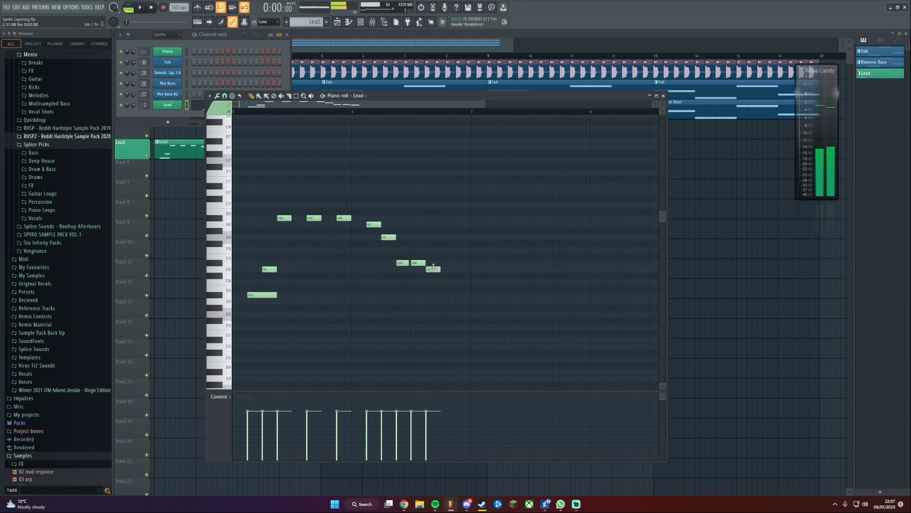
key(space)
scroll(371, 291, down, 2)
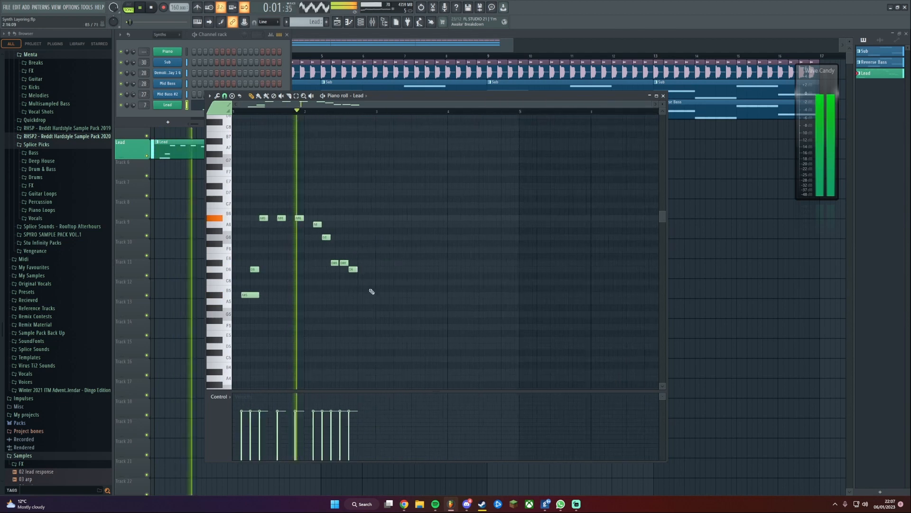
key(space)
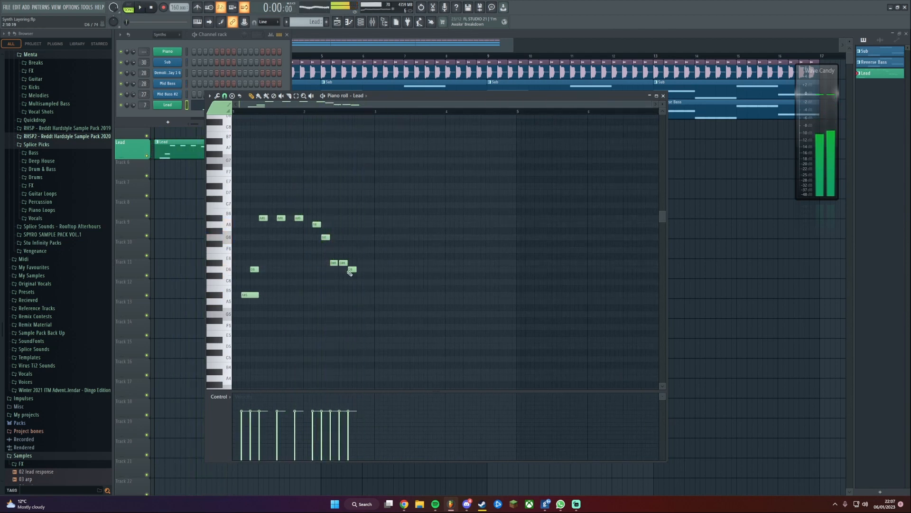
Add a D#6 note at step 13 of bar 2, followed by F6 notes at step 15 and at steps 3 and 7 of bar 3
click(359, 262)
click(368, 250)
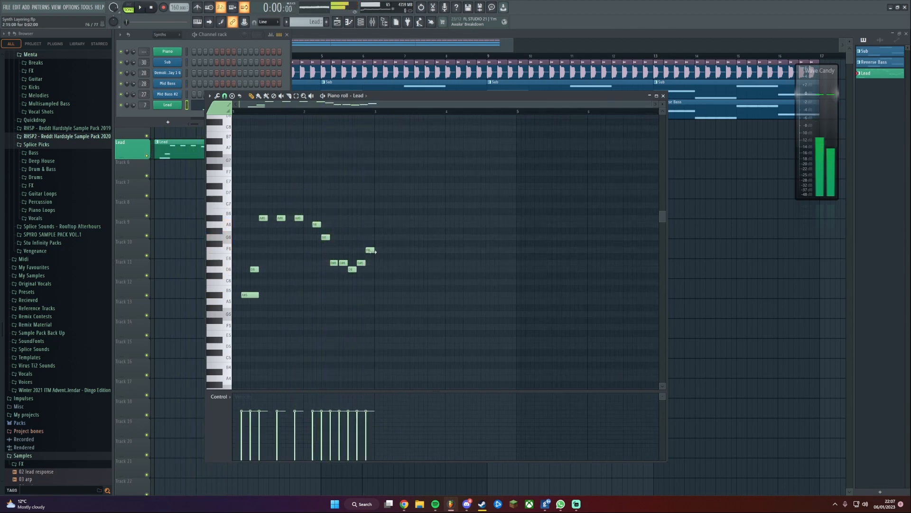
click(387, 250)
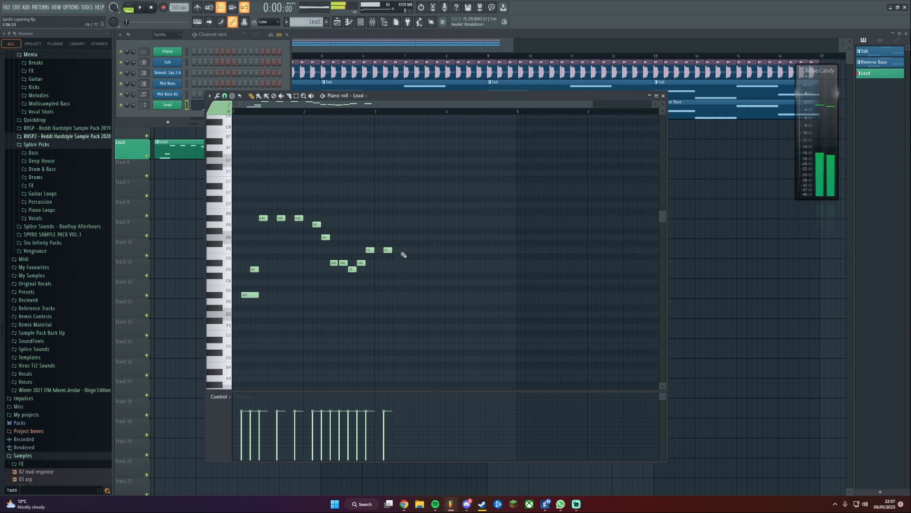
click(403, 250)
drag(403, 250, 424, 251)
Try another two-step F6 note at step 11 of bar 3
click(420, 251)
right_click(423, 250)
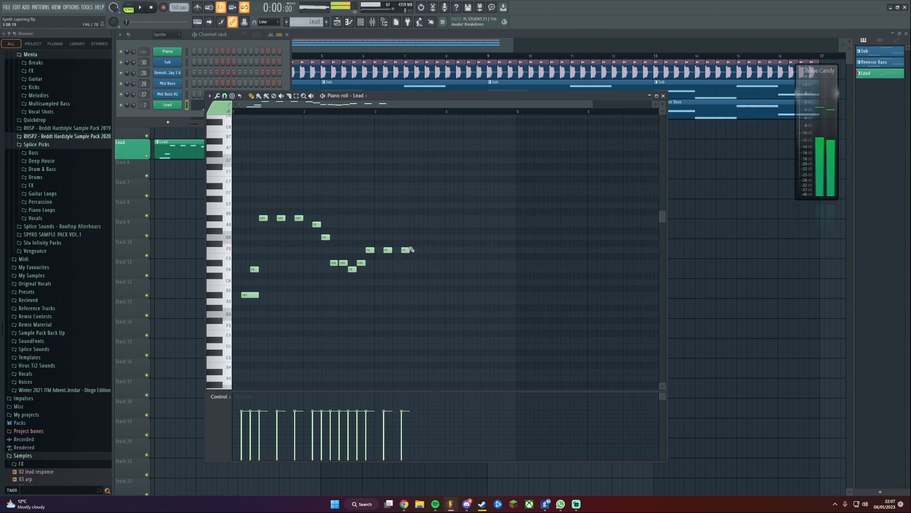
click(422, 251)
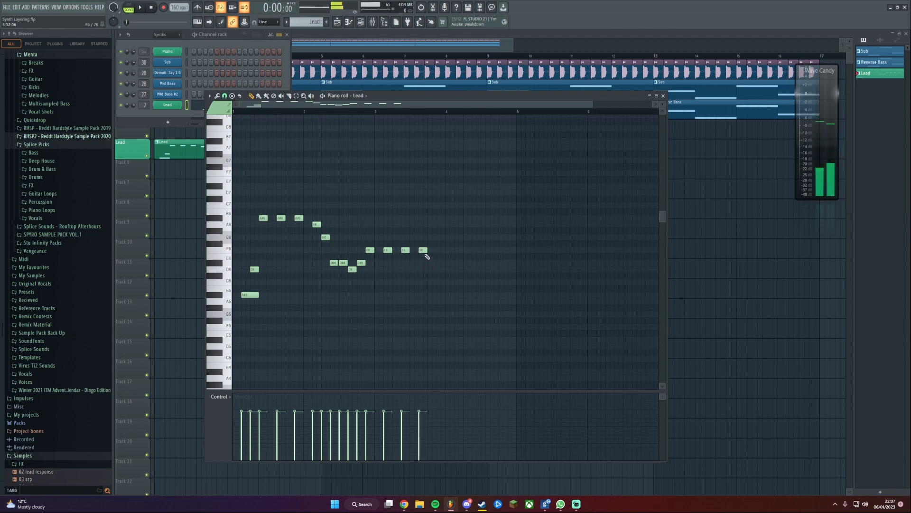
right_click(423, 252)
Add D#6 and D6 notes from step 9 of bar 3, ending on a six-step C6 note
click(412, 263)
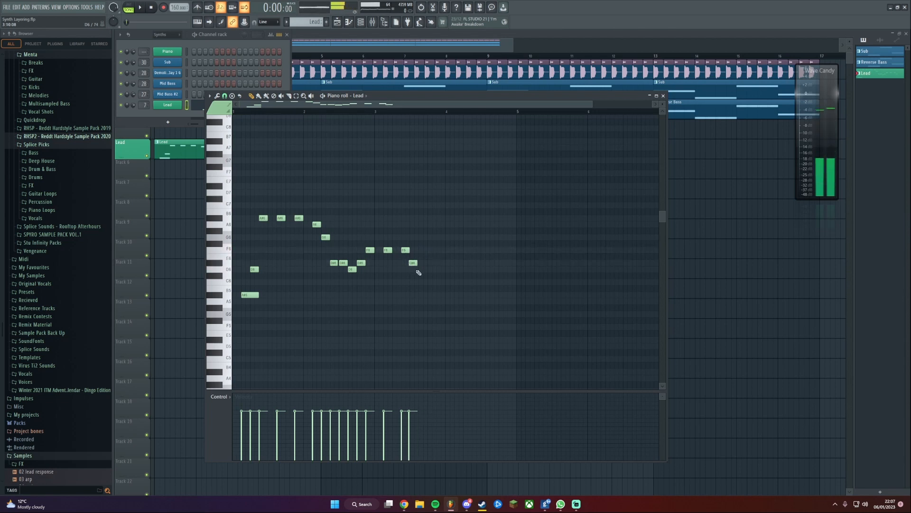
click(417, 269)
drag(420, 269, 395, 298)
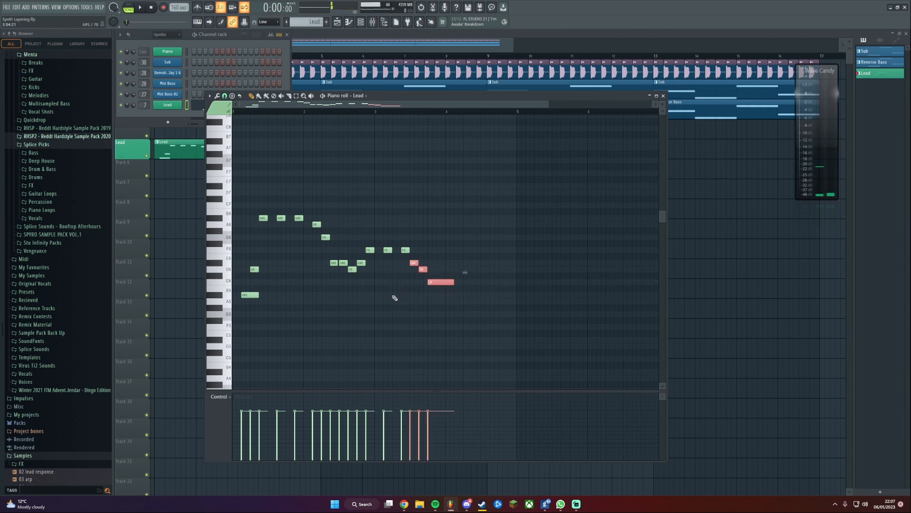
Try the closing D#6, D6 and C6 notes four steps later with a two-step F6 at step 11 of bar 3, and play back
drag(414, 265, 432, 264)
click(423, 281)
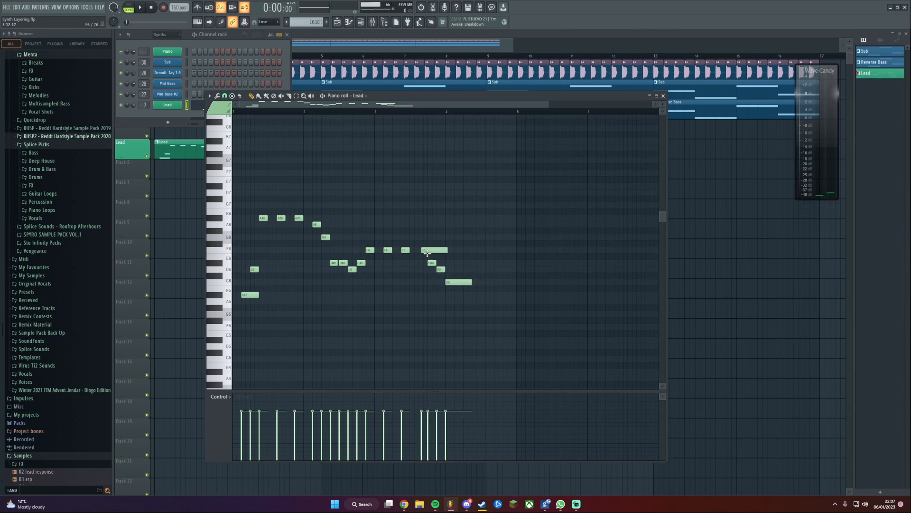
click(423, 251)
key(space)
scroll(380, 211, down, 2)
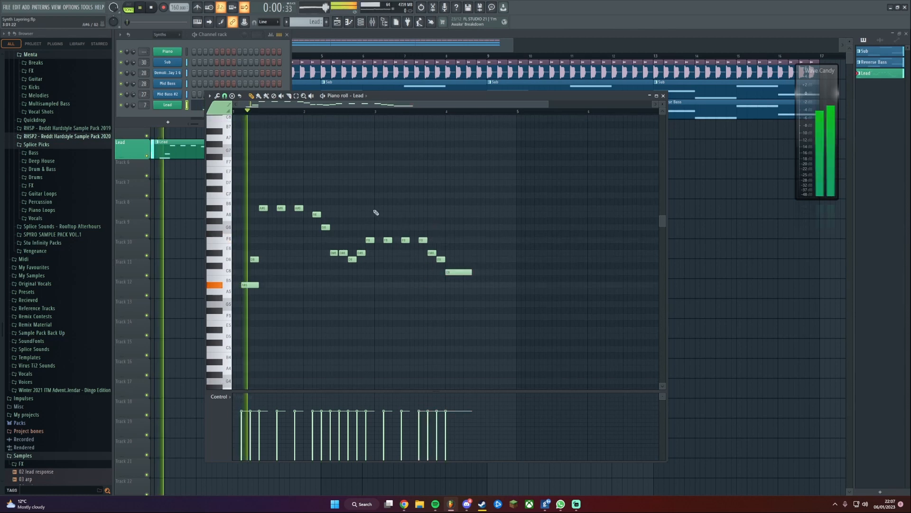
scroll(405, 195, up, 1)
scroll(414, 191, down, 1)
scroll(372, 190, up, 1)
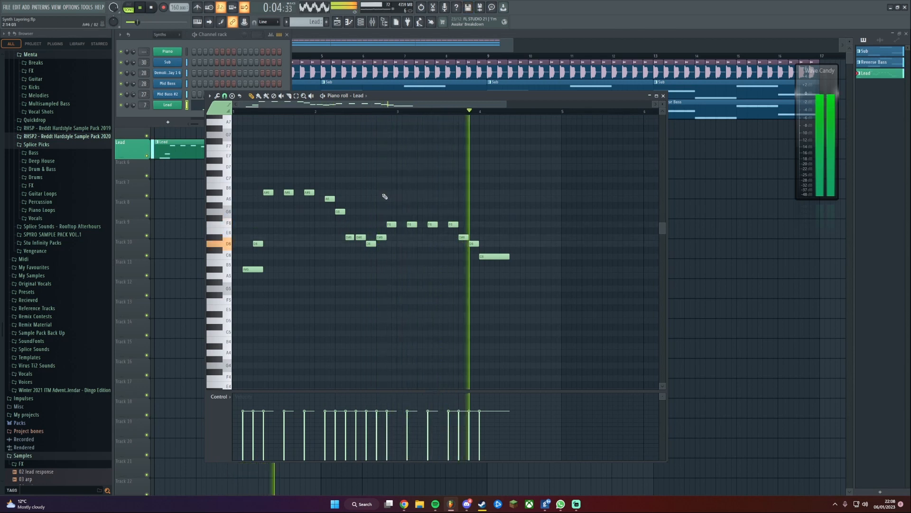
Delete the F6 at step 11 of bar 3, return the closing D#6, D6 and C6 notes to start at step 9, and play back
key(space)
right_click(453, 224)
right_click(463, 237)
drag(455, 214, 453, 244)
click(449, 237)
click(441, 236)
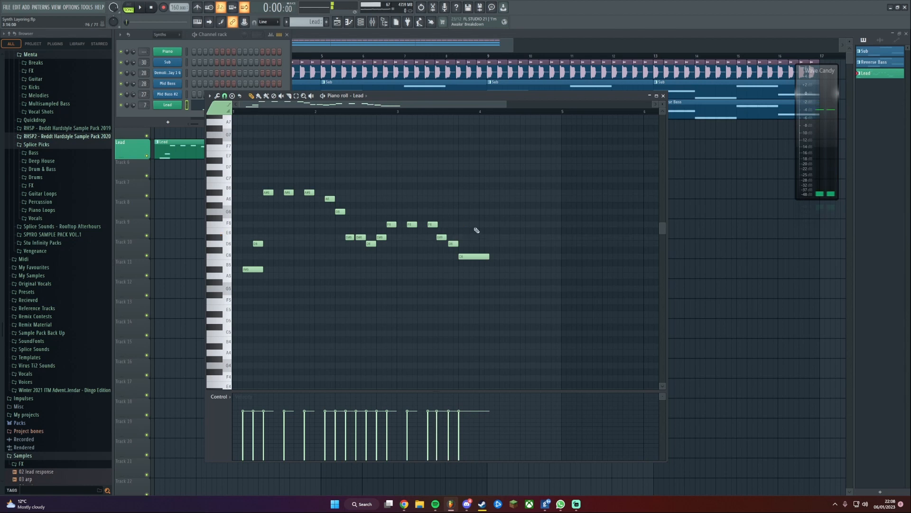
key(space)
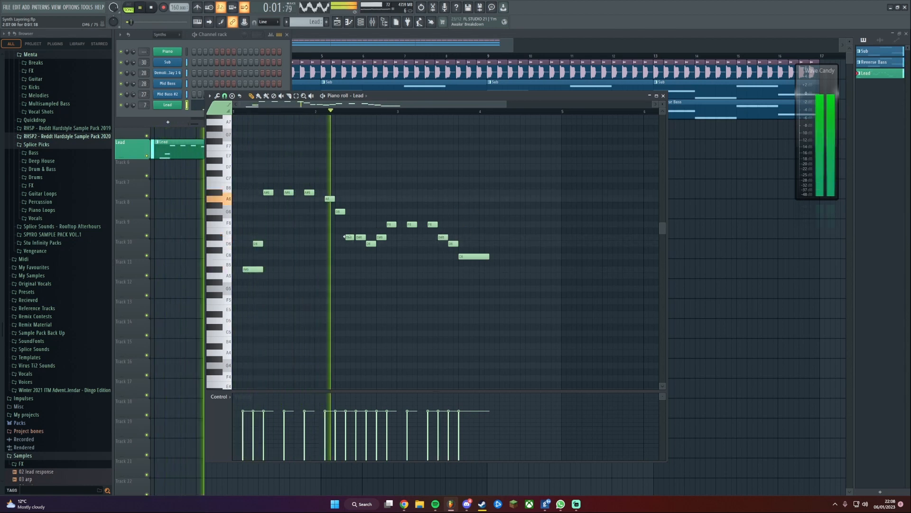
key(space)
Try raising the D#6 note at step 7 of bar 2 to F6, and play back the melody
drag(350, 237, 352, 225)
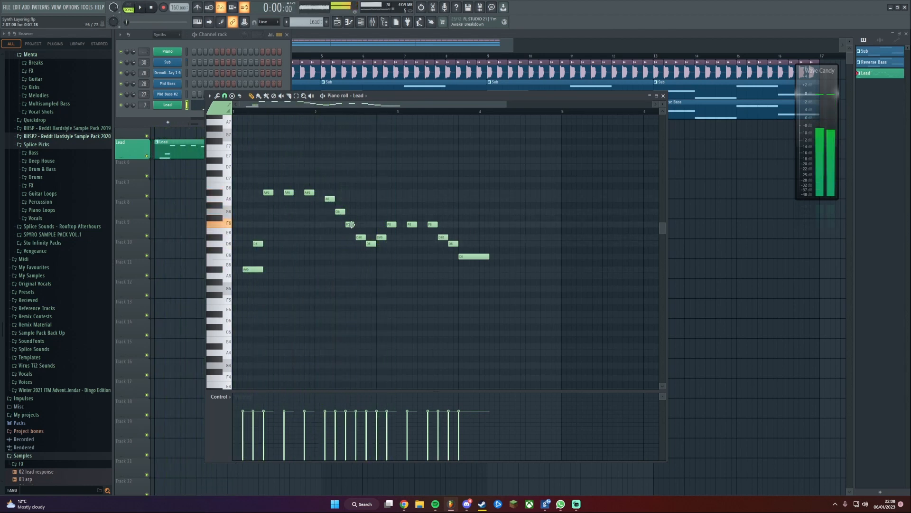
key(space)
scroll(377, 185, down, 2)
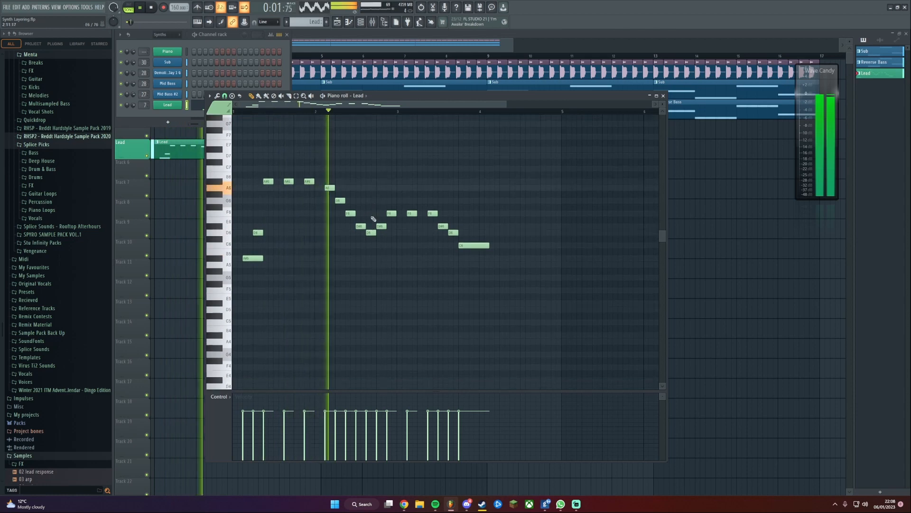
scroll(377, 182, up, 2)
key(space)
key(space)
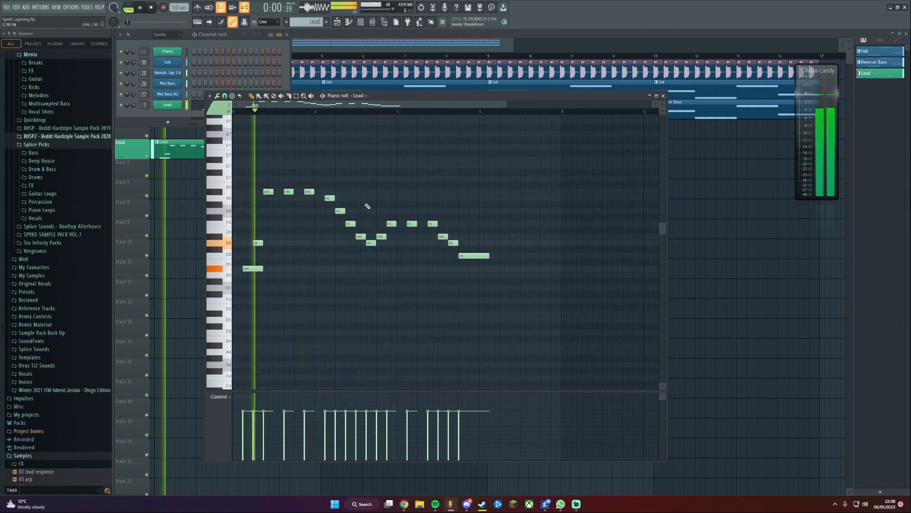
key(space)
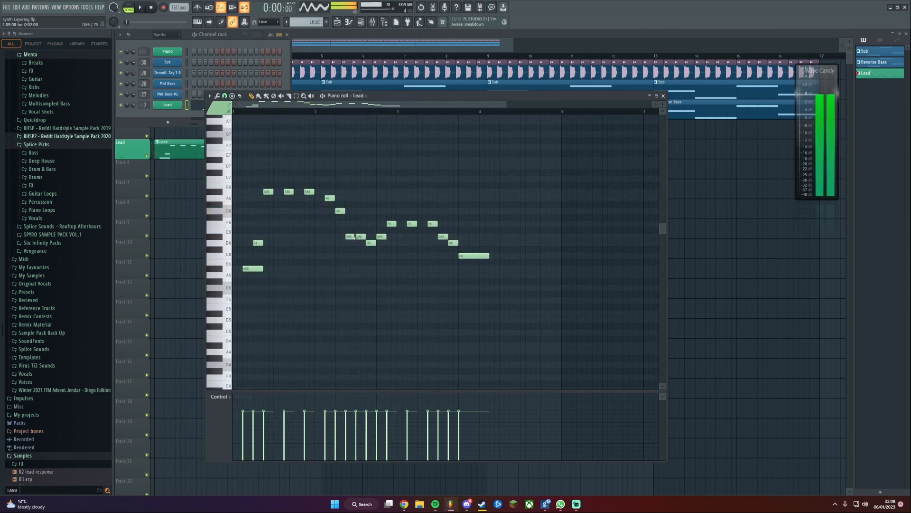
Return the note at step 7 of bar 2 to D#6, lower the one at step 9 to D6, and play back
drag(350, 225, 349, 237)
drag(360, 236, 359, 244)
key(space)
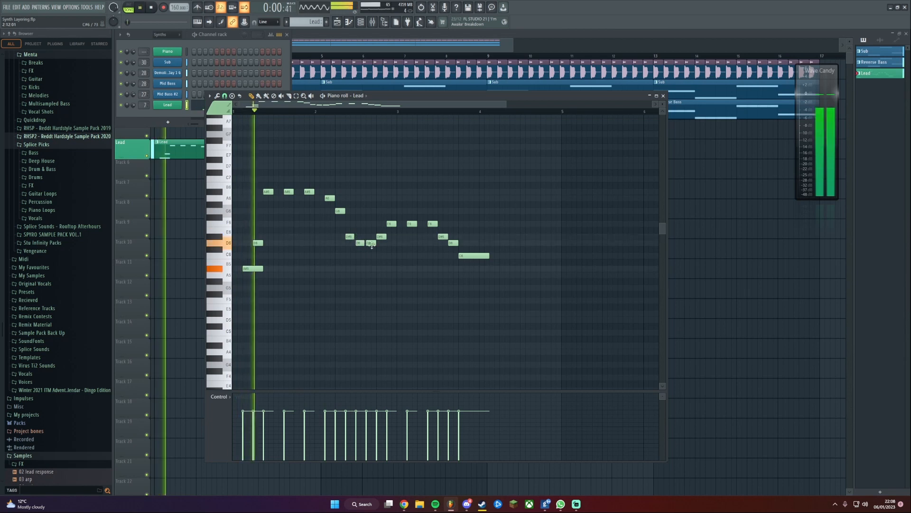
scroll(376, 206, up, 2)
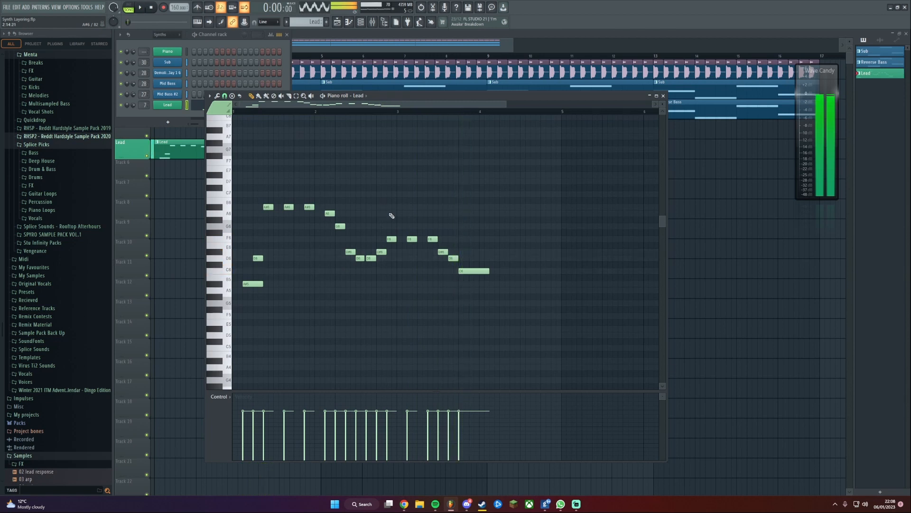
key(space)
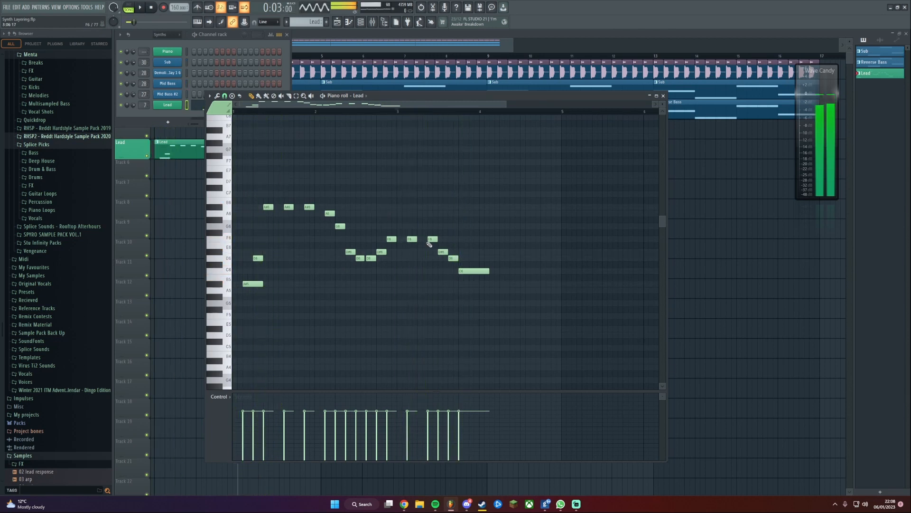
Add a two-step F6 at step 9 of bar 3, shift the closing D#6, D6 and C6 notes two steps later, and play back
click(433, 239)
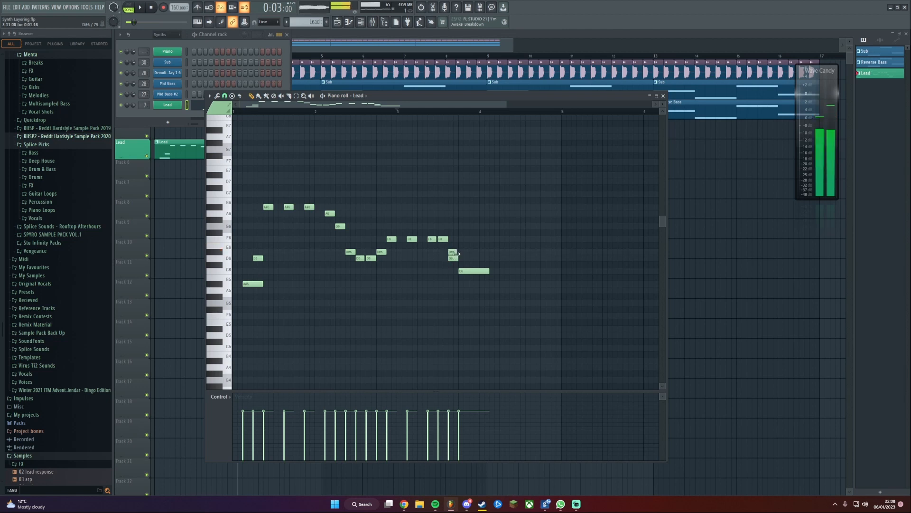
mouse_move(462, 271)
mouse_down()
mouse_move(507, 271)
mouse_move(473, 271)
mouse_up()
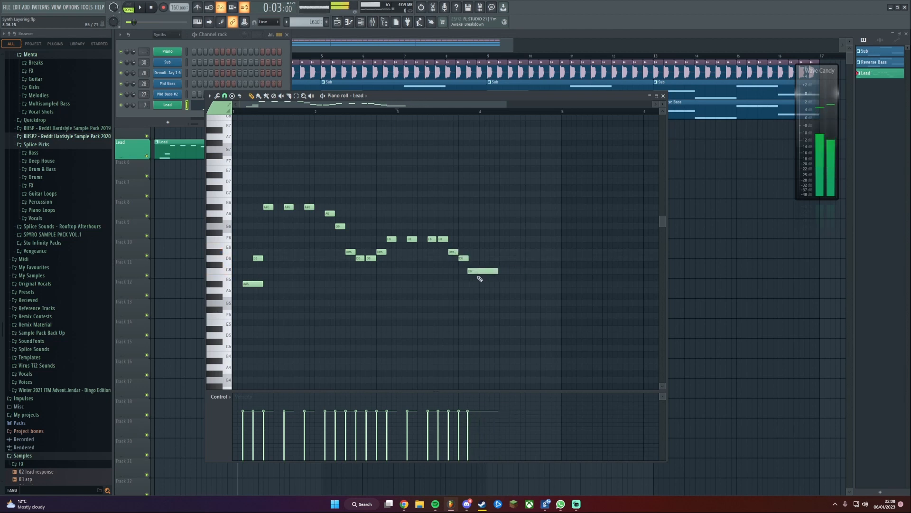
key(space)
key(space)
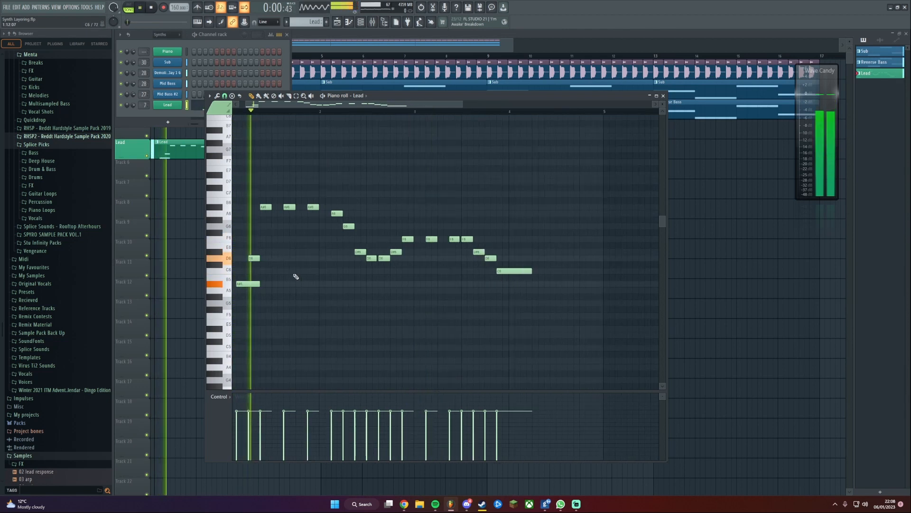
scroll(328, 280, down, 2)
scroll(358, 271, down, 2)
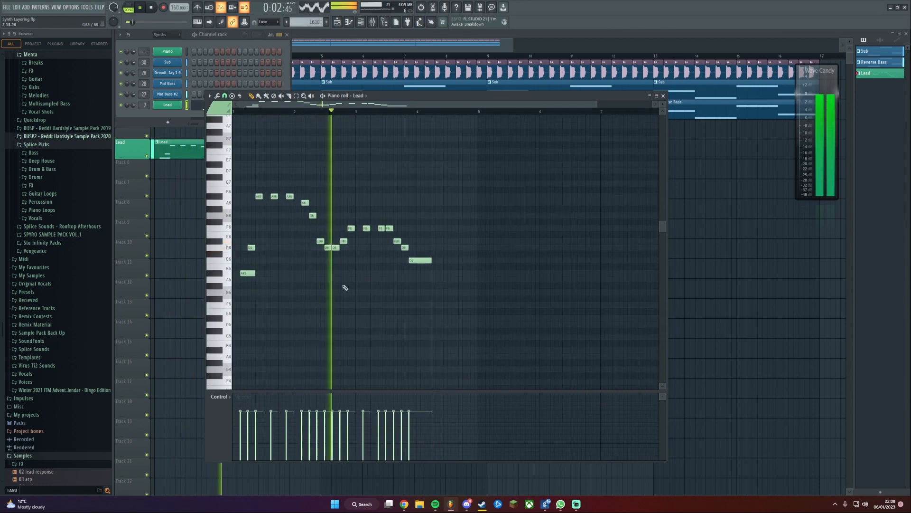
key(space)
key(space)
scroll(303, 260, up, 2)
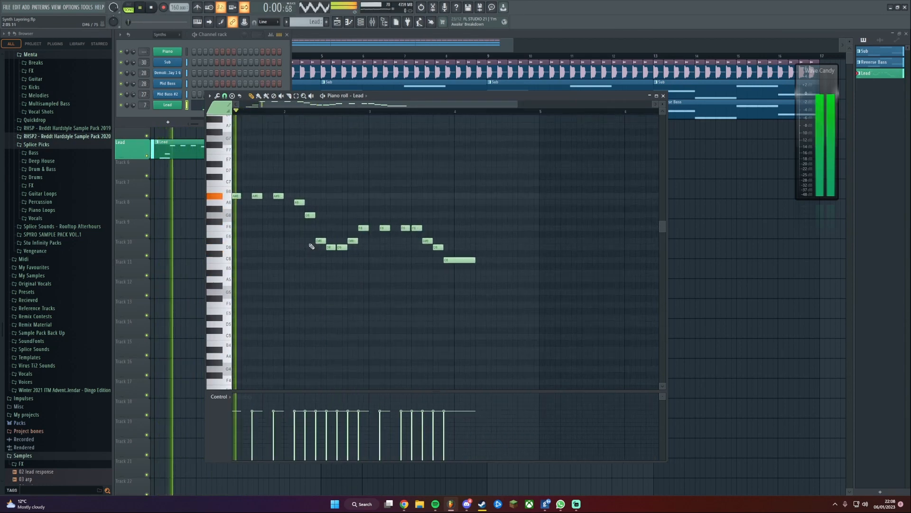
scroll(332, 246, down, 2)
scroll(350, 234, up, 3)
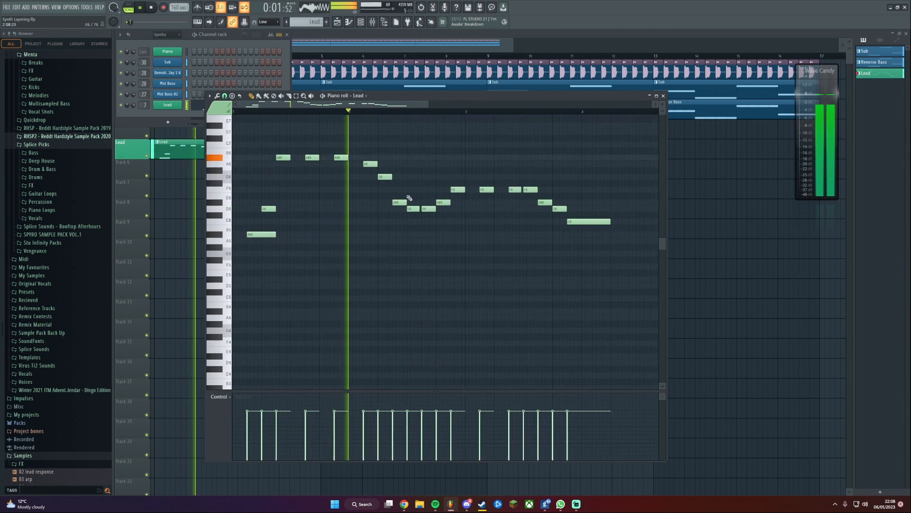
key(space)
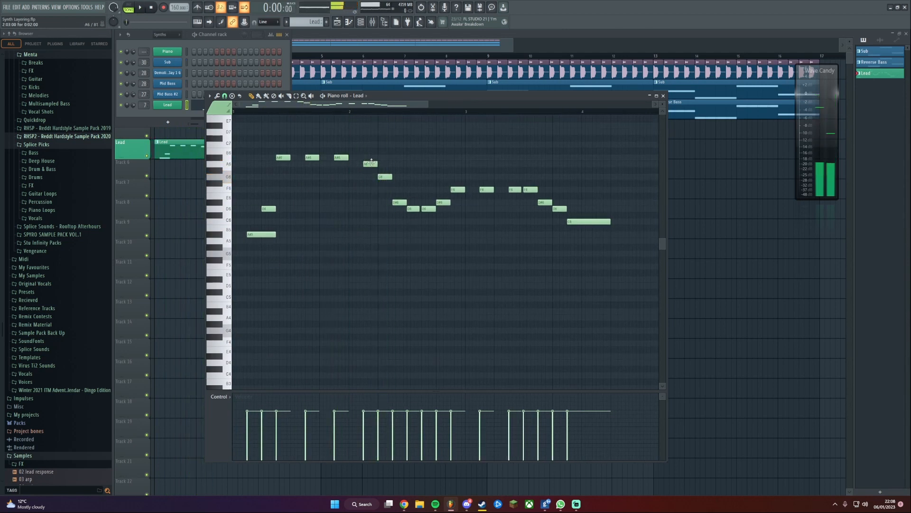
Replace the D#6 and D6 notes at steps 7 and 9 of bar 2 with two F6 notes, and play back
click(412, 191)
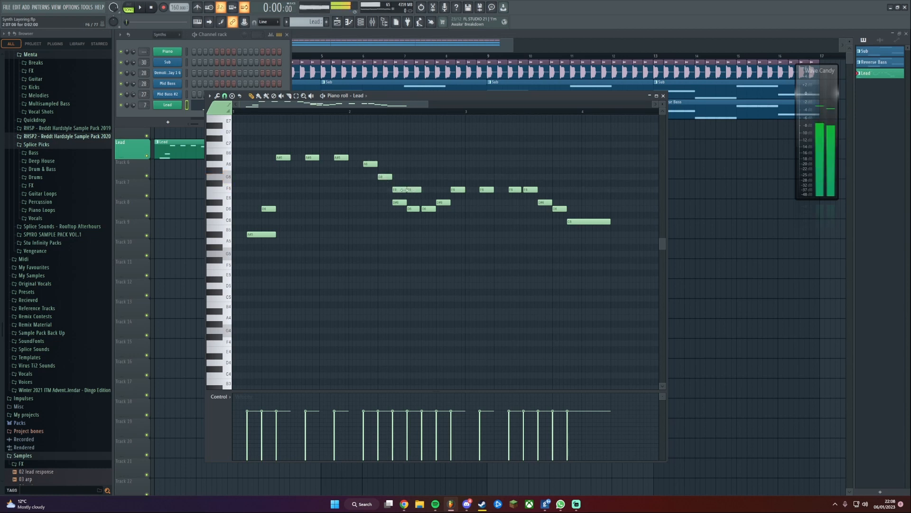
click(426, 211)
key(space)
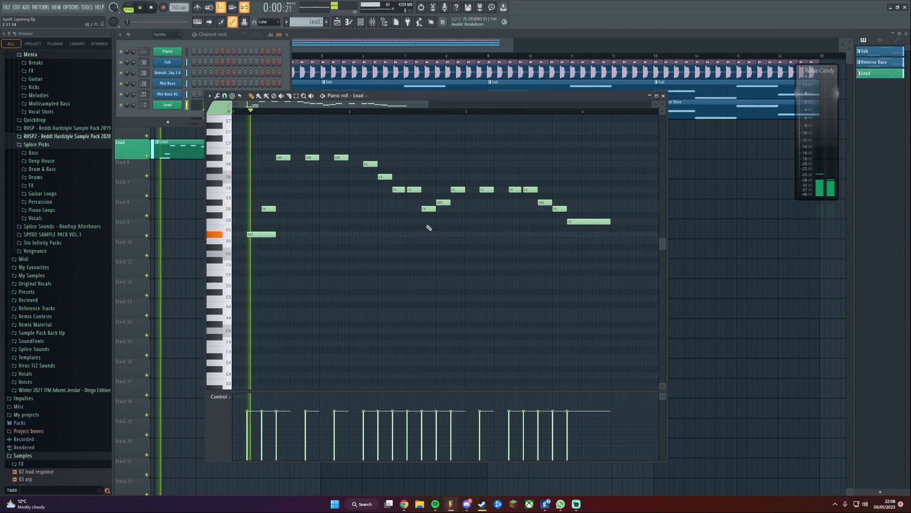
scroll(394, 233, down, 1)
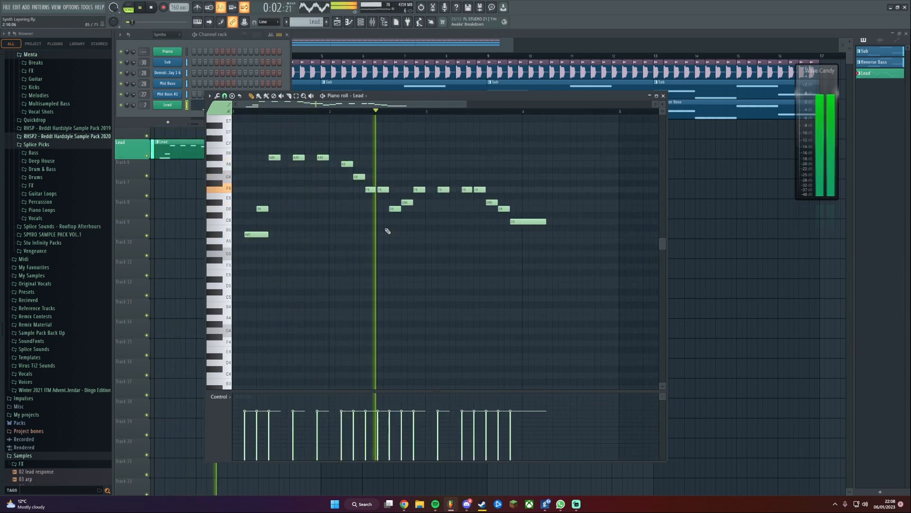
scroll(393, 232, up, 1)
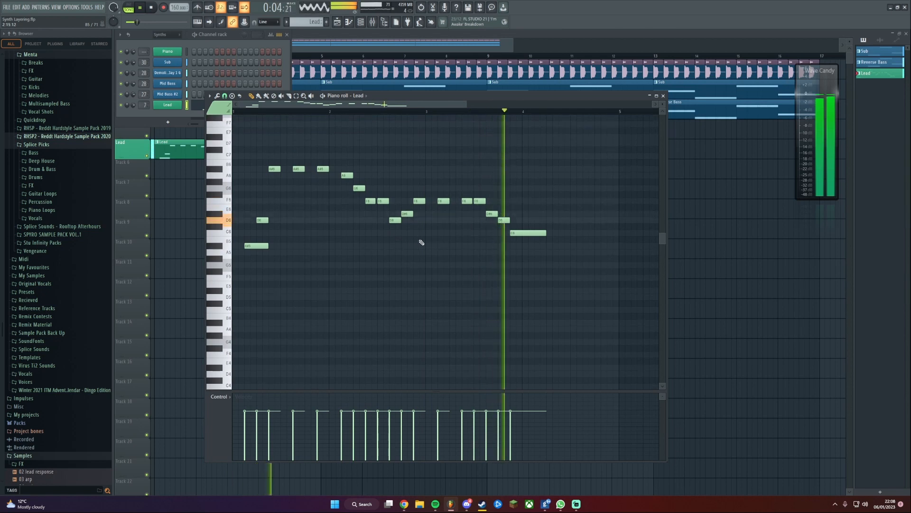
key(space)
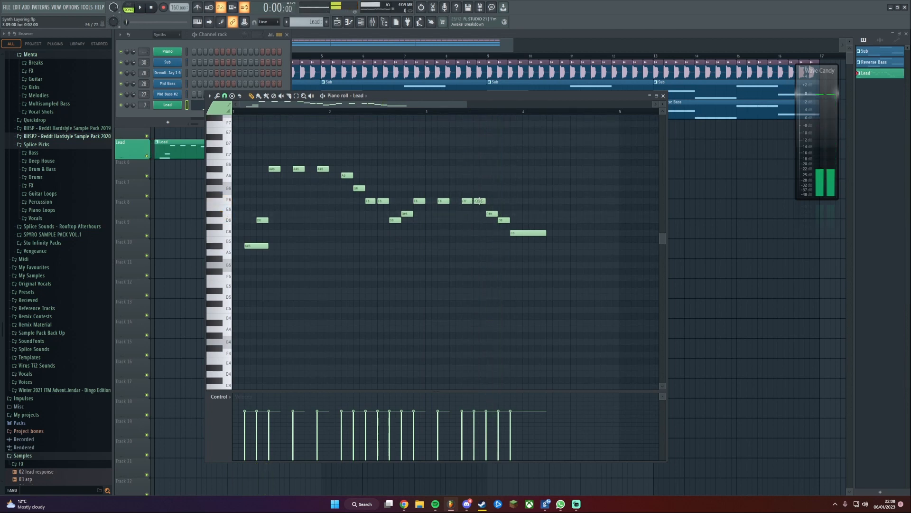
Audition the second of the paired F6 notes and the long C6 note in bar 3, and play back the whole melody
click(479, 201)
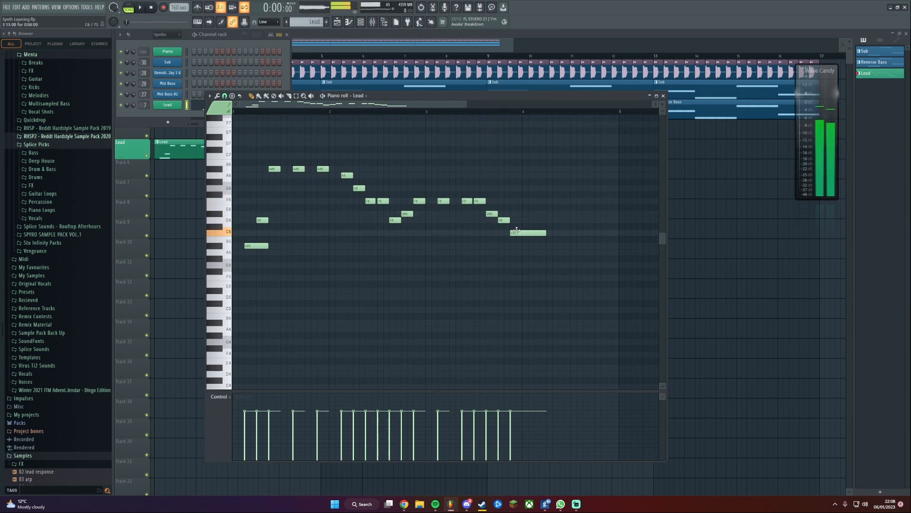
scroll(494, 246, down, 3)
scroll(394, 275, up, 3)
key(space)
scroll(475, 285, up, 1)
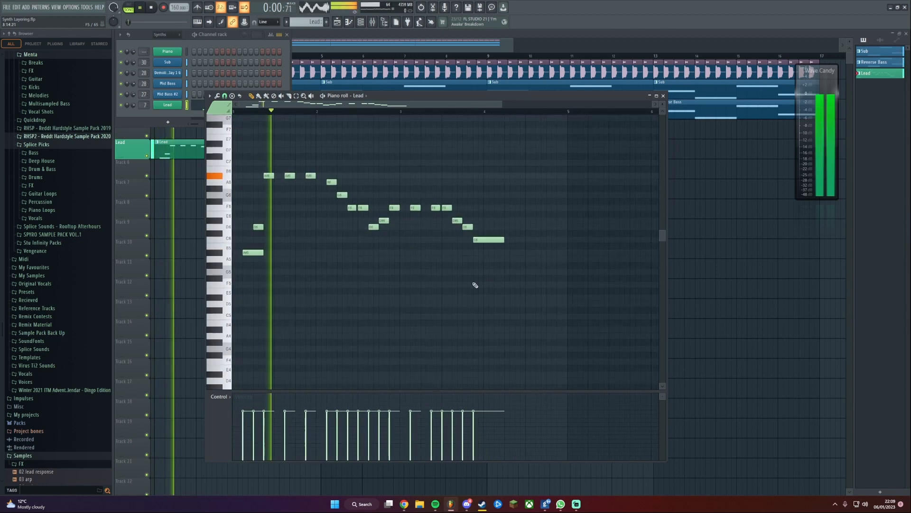
scroll(433, 285, up, 2)
scroll(486, 317, down, 1)
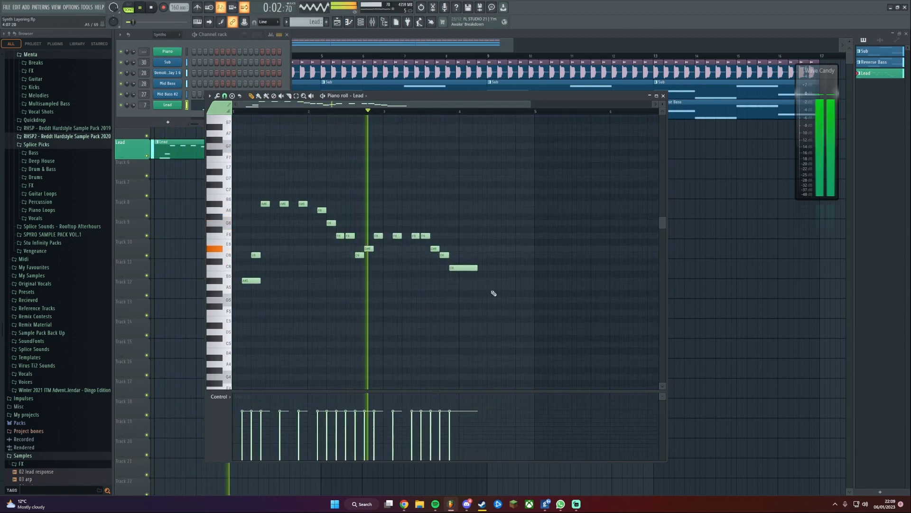
scroll(499, 298, up, 1)
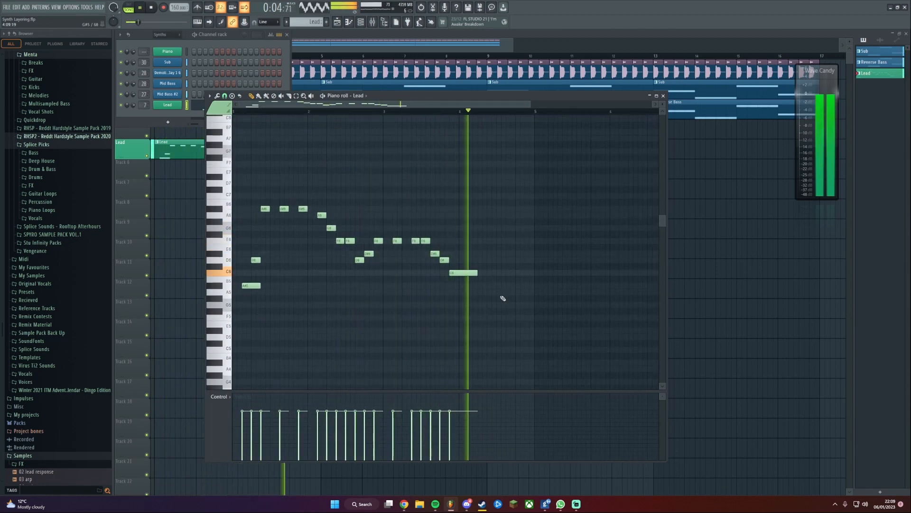
key(space)
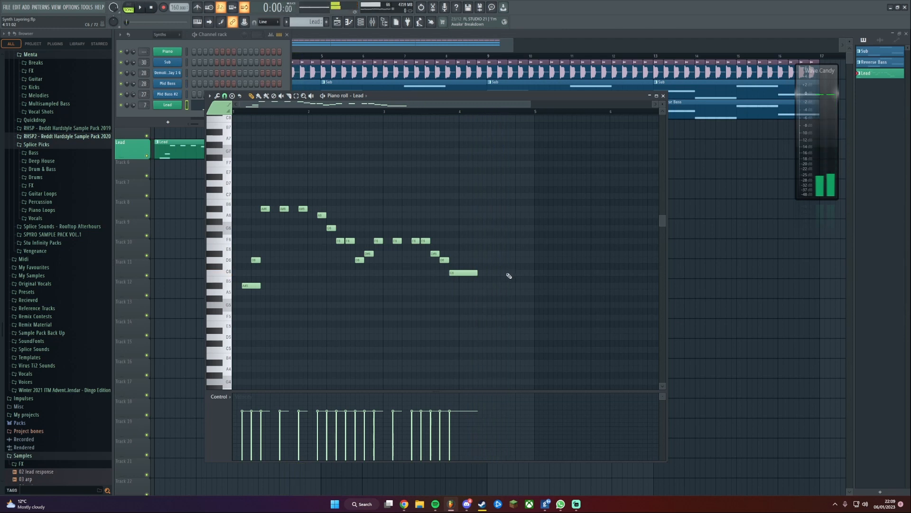
Add a rising pickup of two-step A#5, D6 and D#6 notes at steps 11, 13 and 15 of bar 4
click(520, 273)
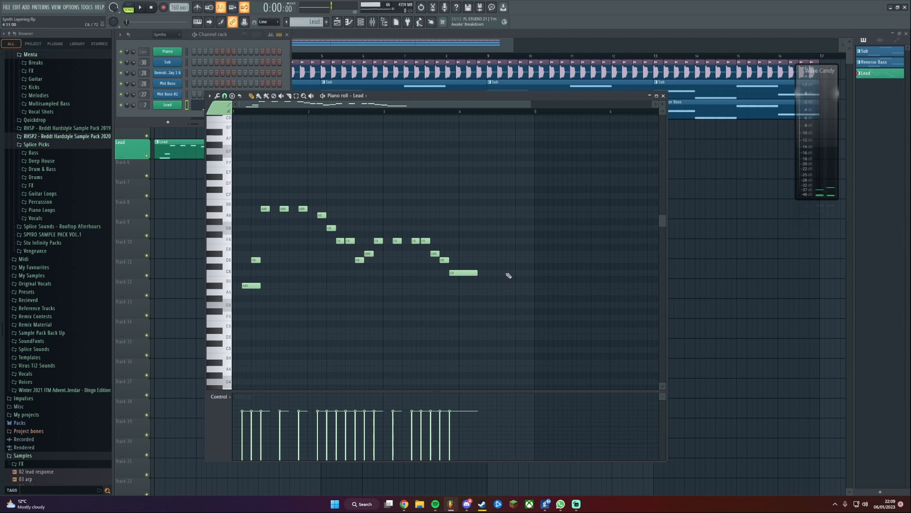
click(531, 272)
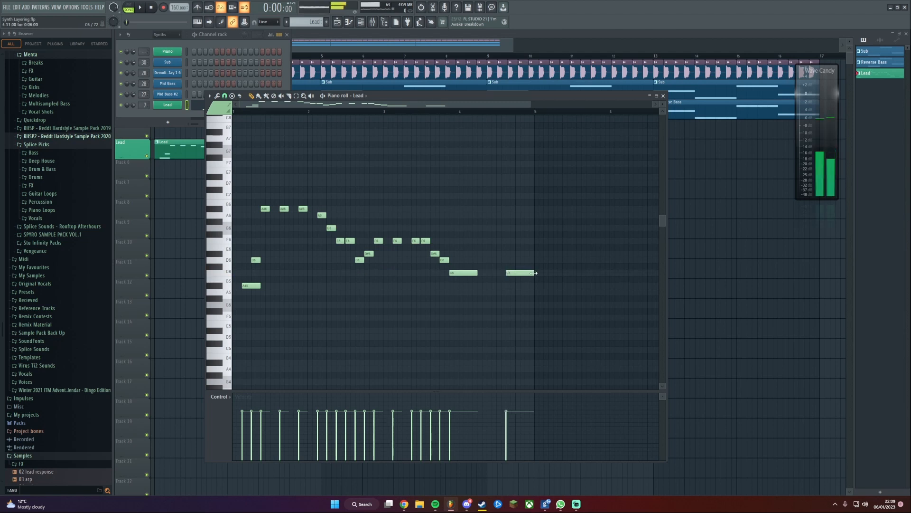
click(506, 285)
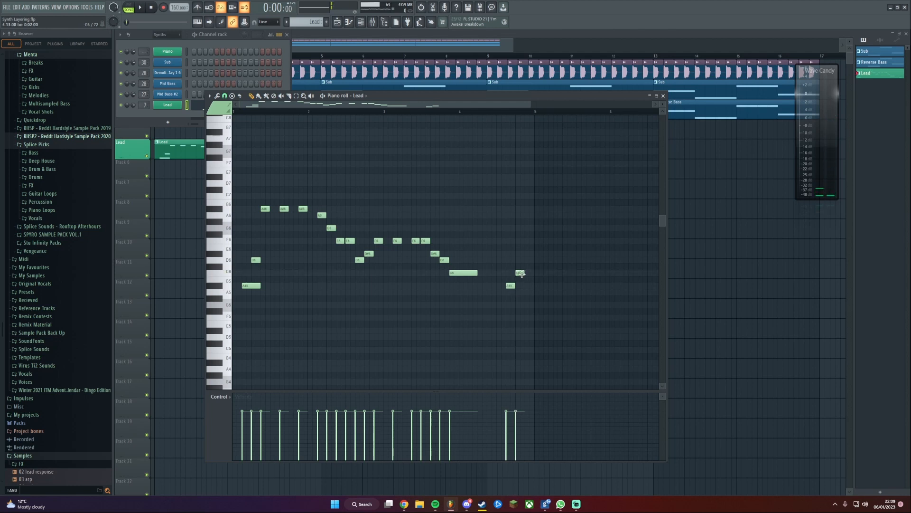
click(521, 273)
click(517, 259)
drag(528, 241, 531, 254)
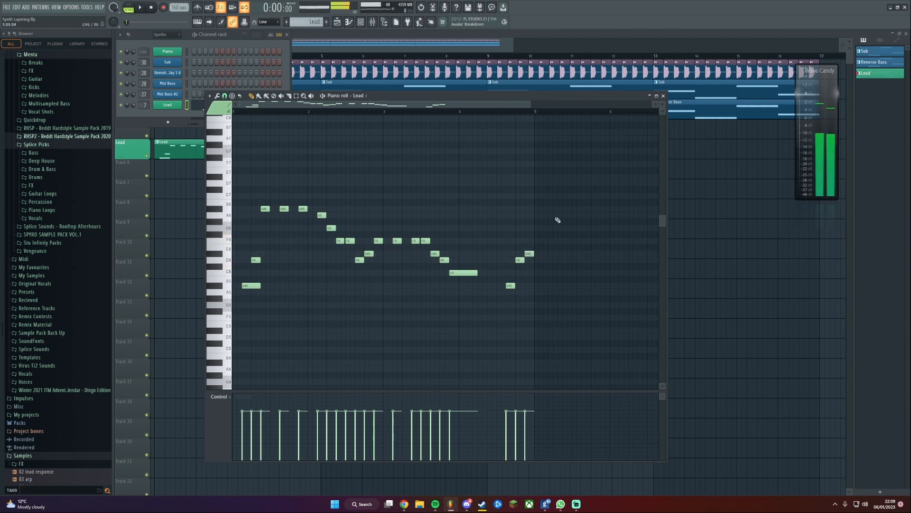
Play back the melody, select all its notes and duplicate the four-bar phrase to continue from bar 5
key(space)
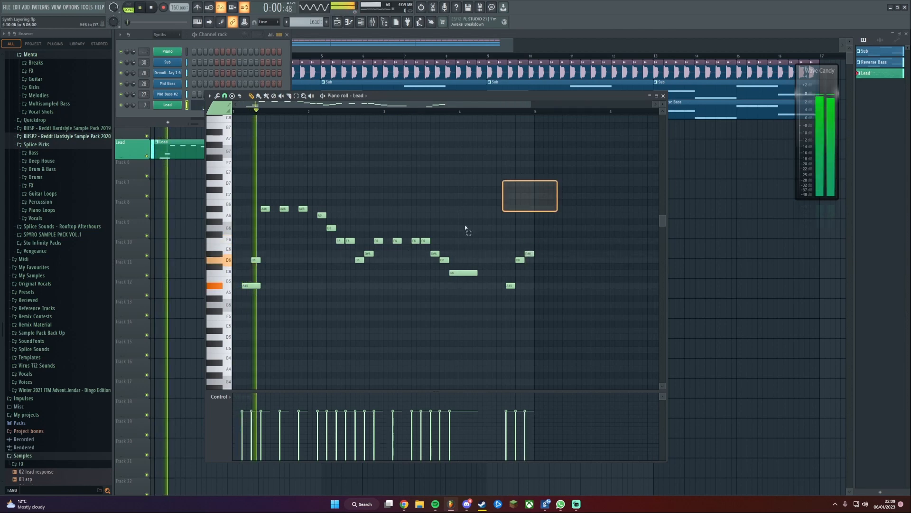
ctrl+click(344, 307)
drag(343, 307, 408, 298)
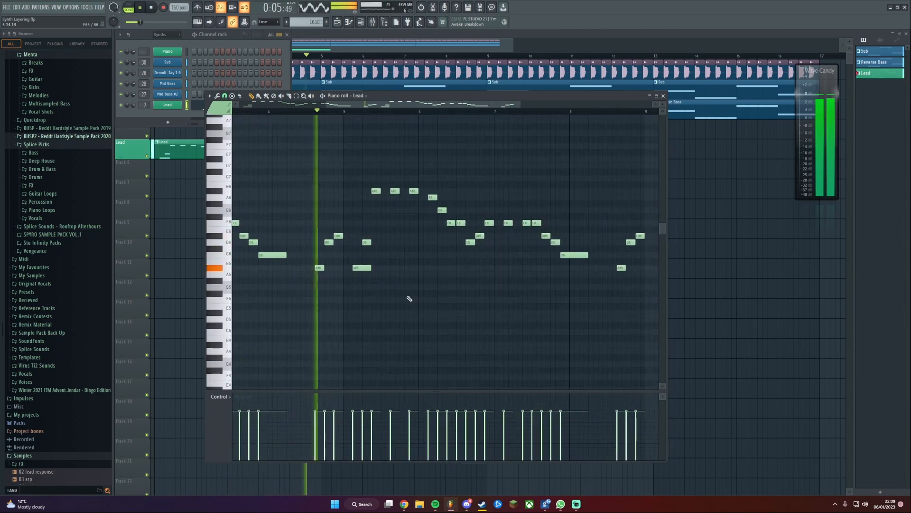
Lower the last two pickup notes in bar 4 to C6 and D6, and play back the melody through bar 6
key(space)
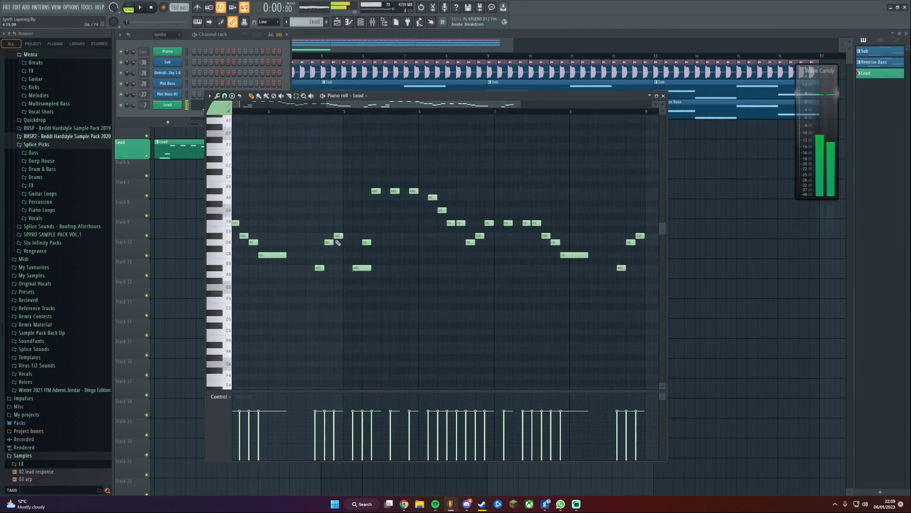
mouse_move(338, 242)
mouse_down()
mouse_move(331, 256)
mouse_move(338, 242)
mouse_up()
key(space)
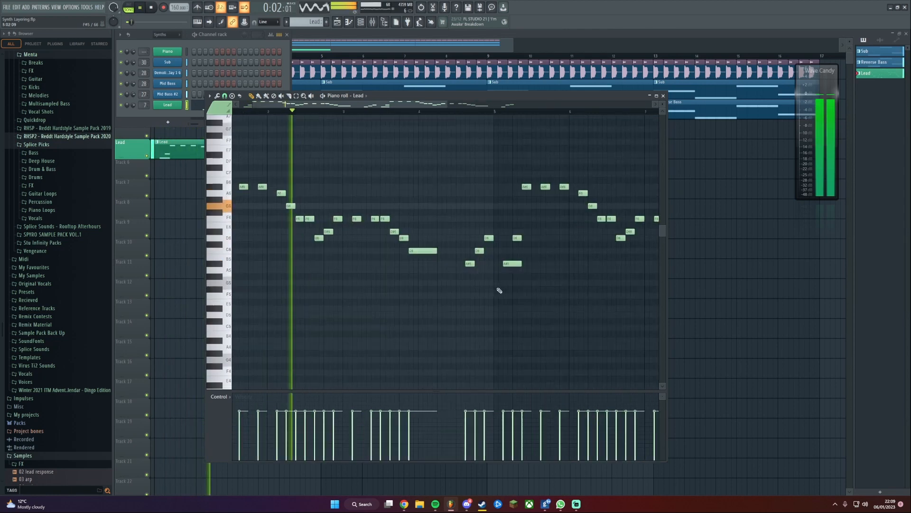
drag(458, 302, 370, 314)
scroll(376, 309, up, 1)
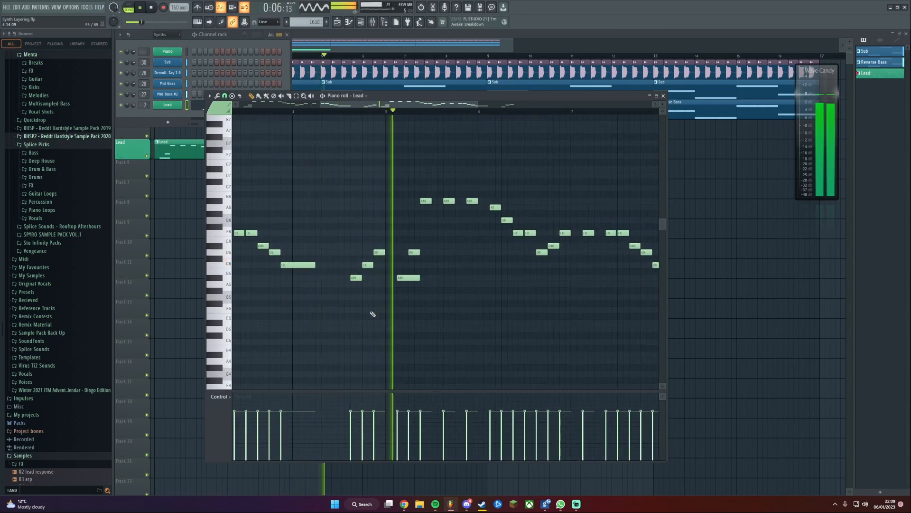
drag(493, 314, 372, 321)
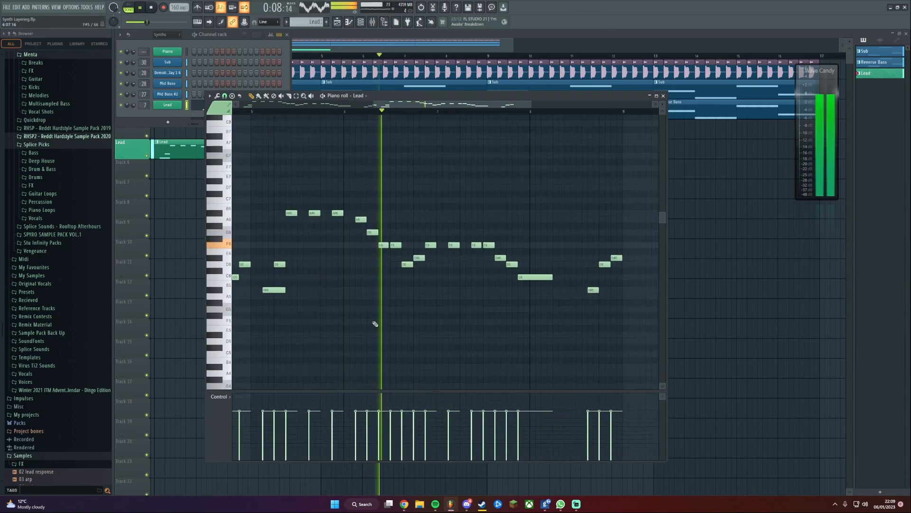
key(space)
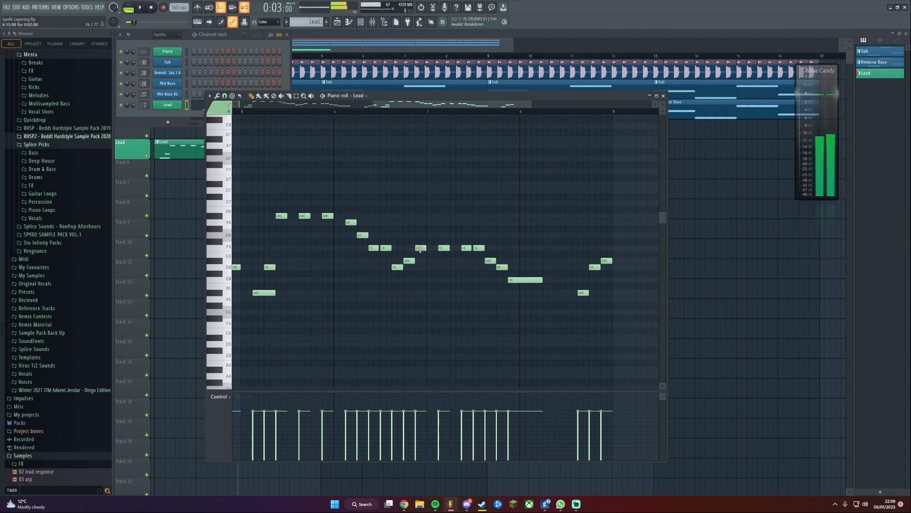
Rewrite the phrase from step 15 of bar 6 with four A#6 notes, a C7, a D7 and a six-step C7 replacing the lower notes
drag(420, 248, 441, 214)
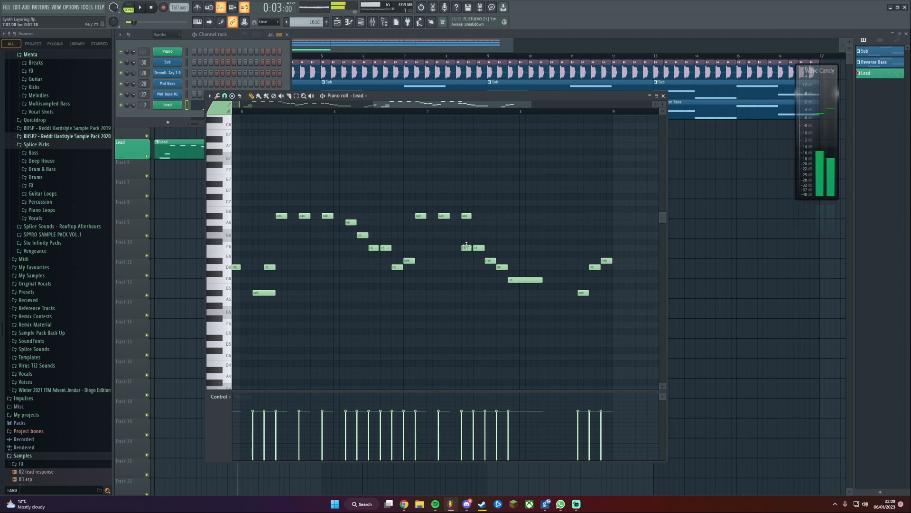
right_click(479, 217)
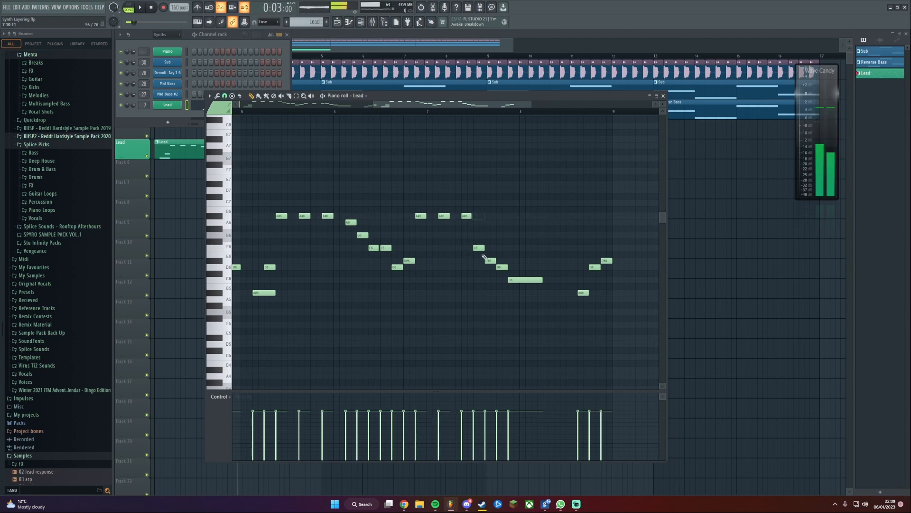
click(485, 203)
click(499, 191)
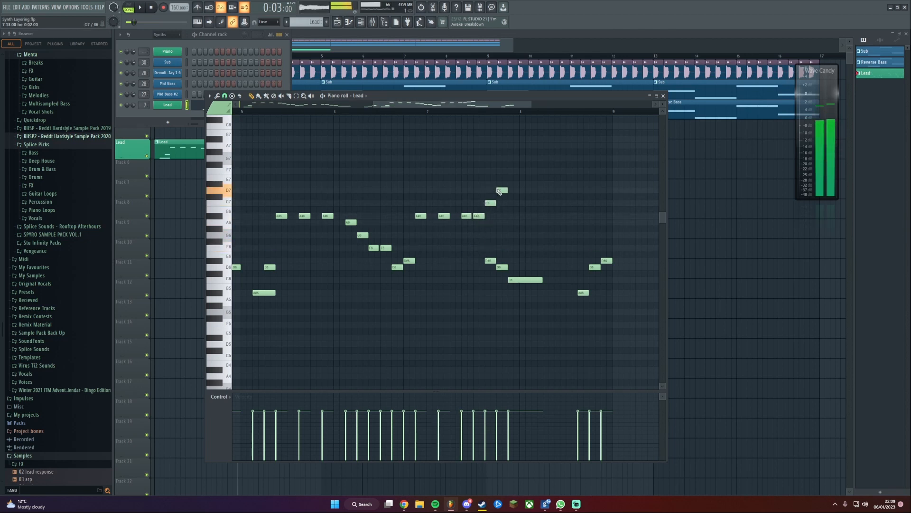
click(509, 203)
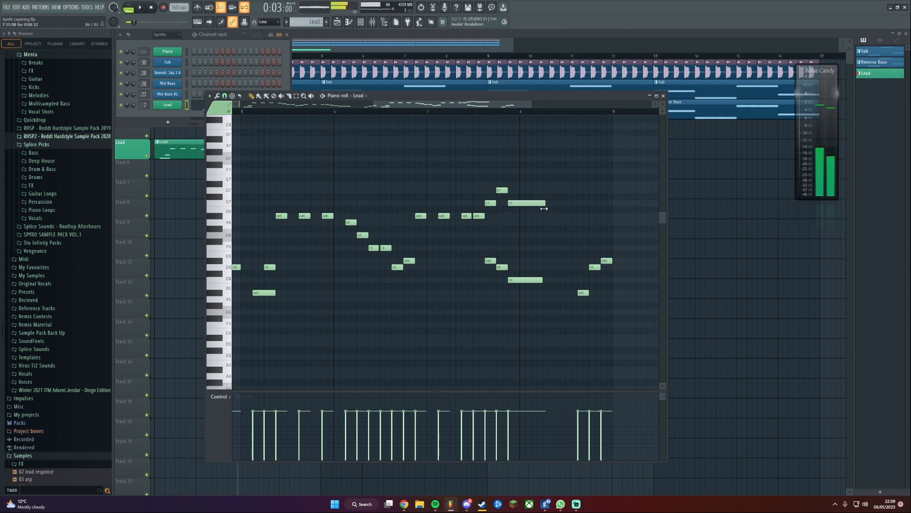
Replace the rising pickup at the end of bar 8 with descending D7, C7 and A#6 notes, and play back
scroll(516, 249, right, 3)
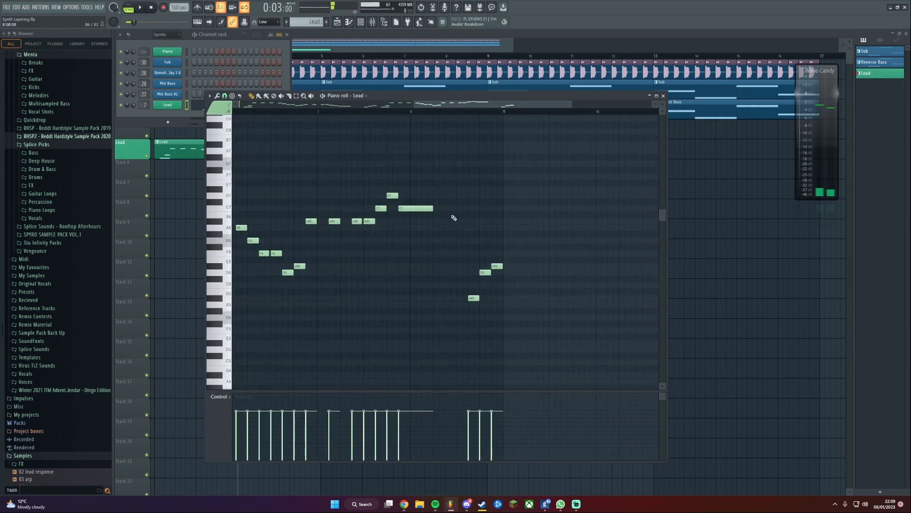
click(484, 209)
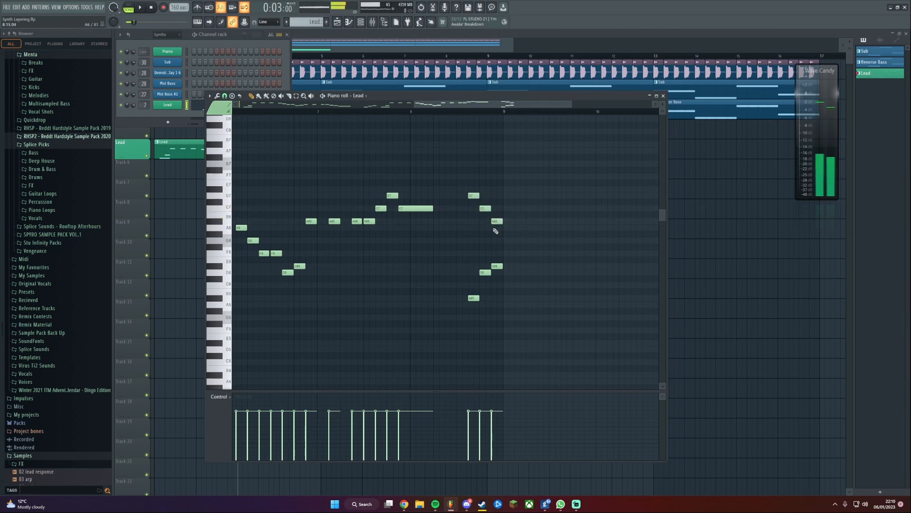
key(space)
scroll(373, 308, down, 6)
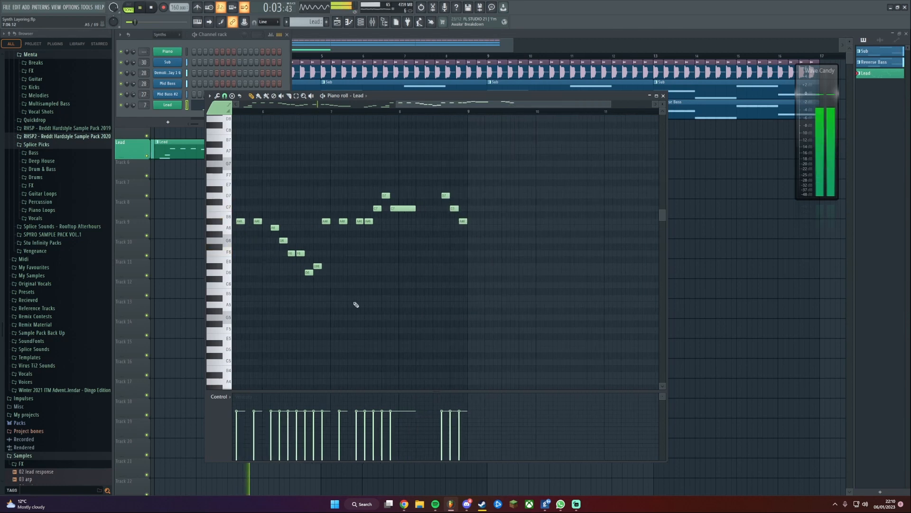
drag(313, 307, 463, 300)
key(space)
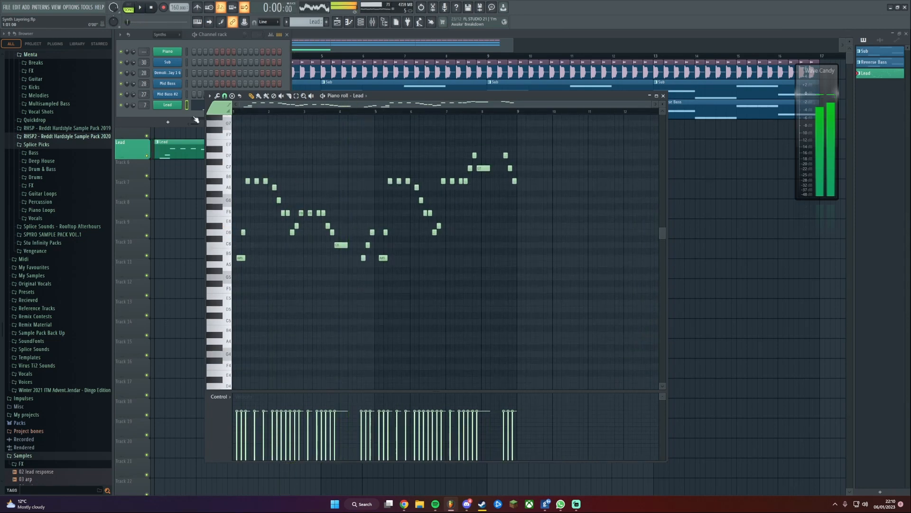
Play back the complete eight-bar melody from the start
key(space)
scroll(299, 284, up, 2)
drag(299, 285, 458, 299)
scroll(366, 292, up, 1)
scroll(440, 289, down, 1)
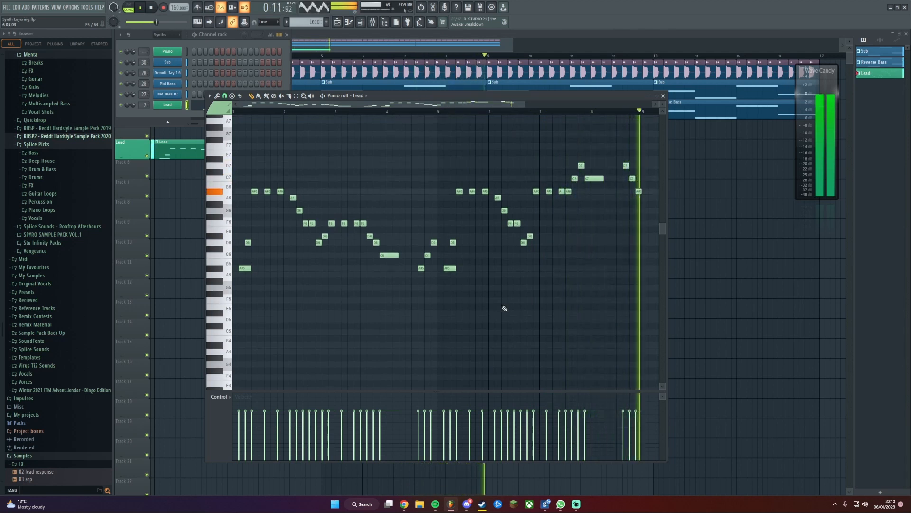
scroll(448, 218, up, 2)
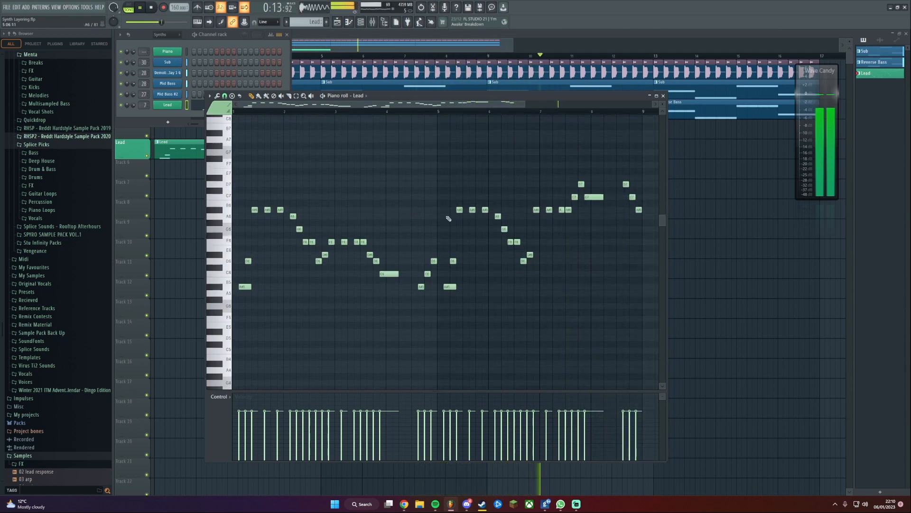
Transpose the whole melody down one octave, play it back and close the piano roll
scroll(363, 190, down, 3)
key(space)
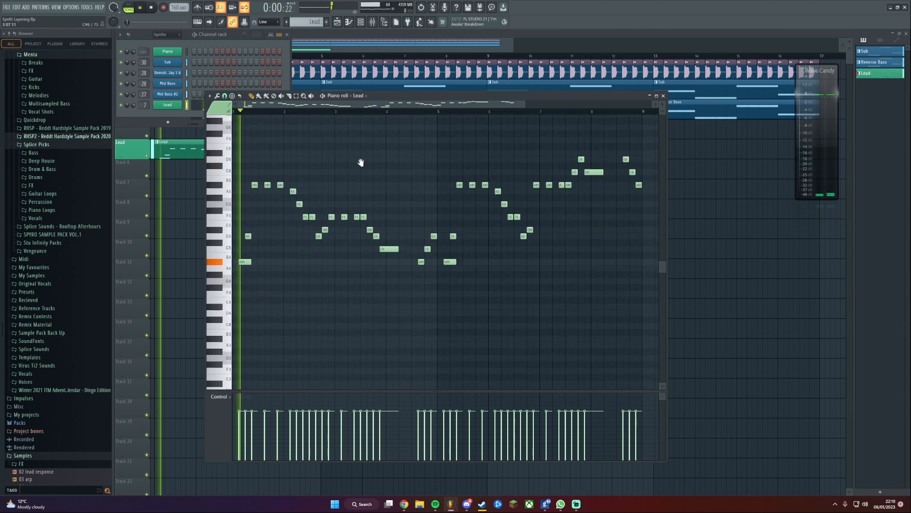
scroll(367, 180, up, 3)
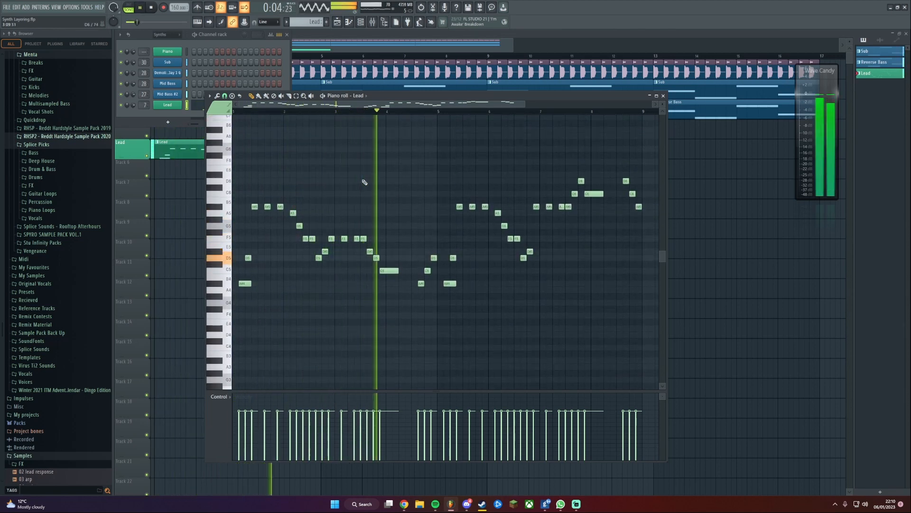
drag(369, 181, 374, 184)
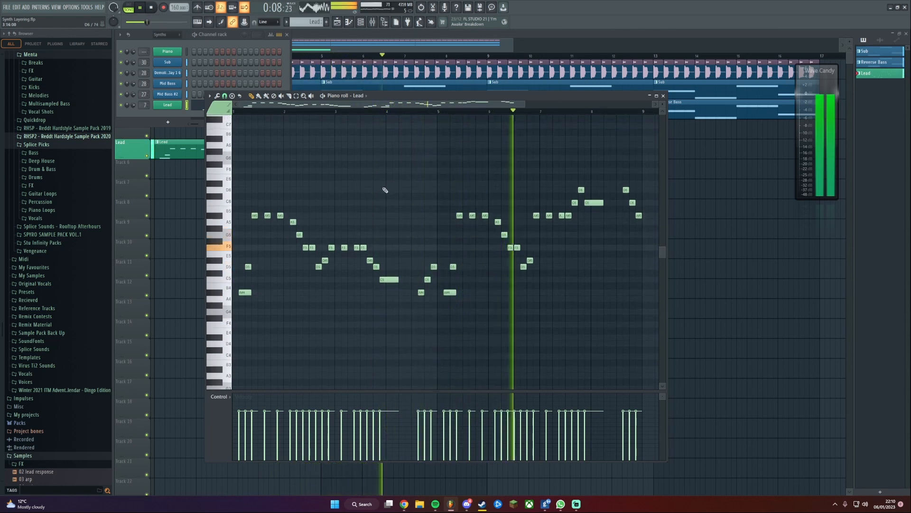
scroll(368, 190, up, 1)
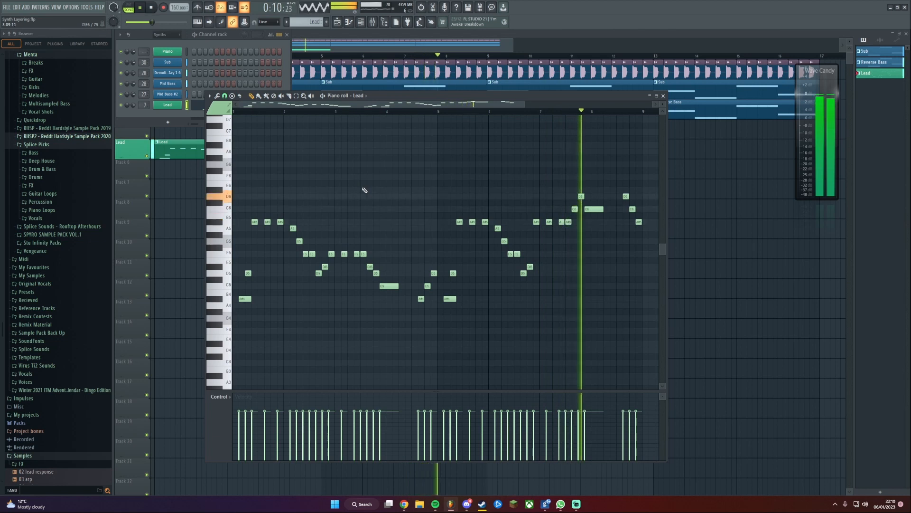
drag(362, 189, 368, 193)
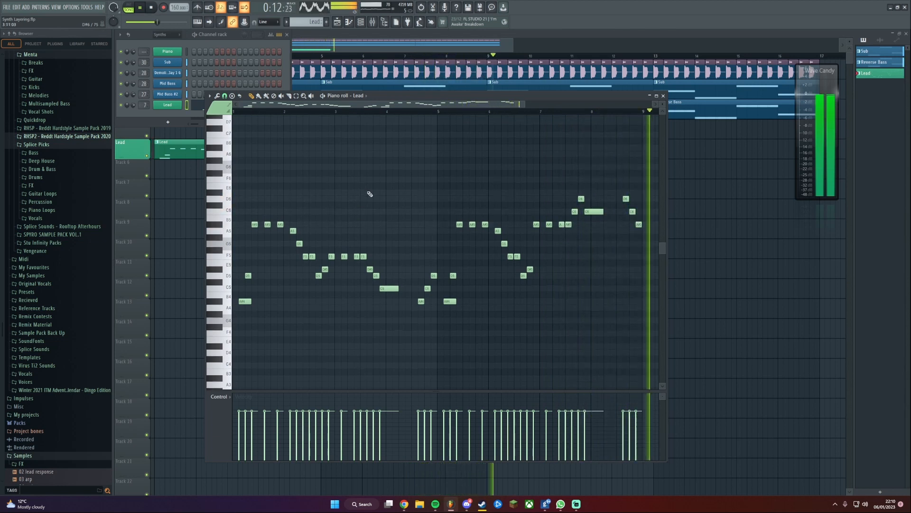
key(Escape)
key(Escape)
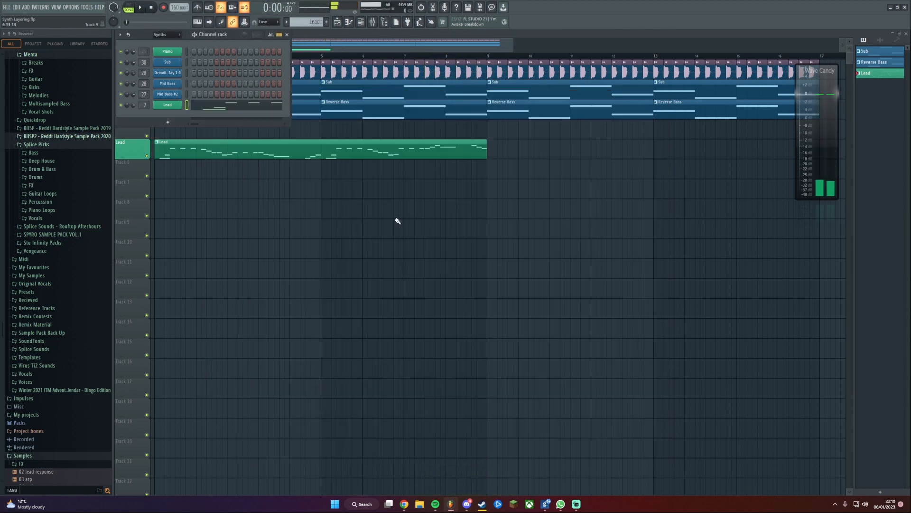
Place a second Lead pattern clip on the Lead playlist track from bar 9 and open the mixer
click(495, 150)
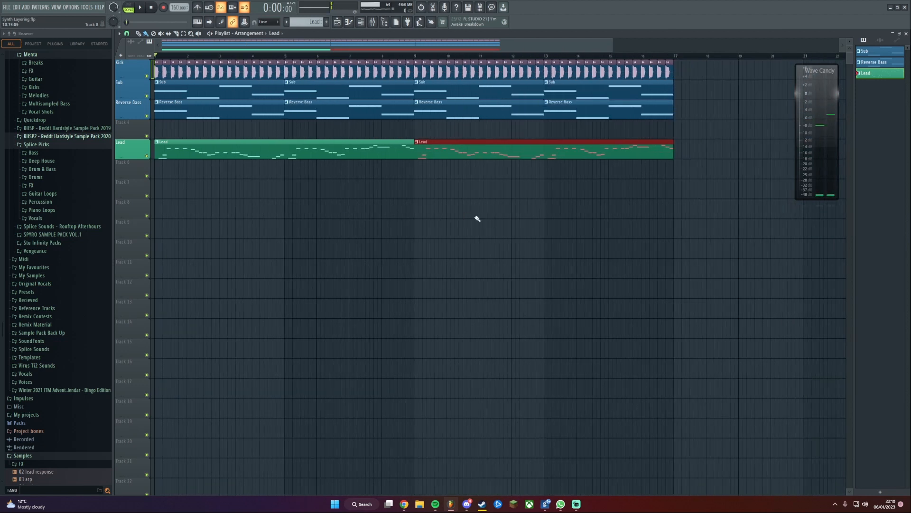
scroll(276, 217, down, 2)
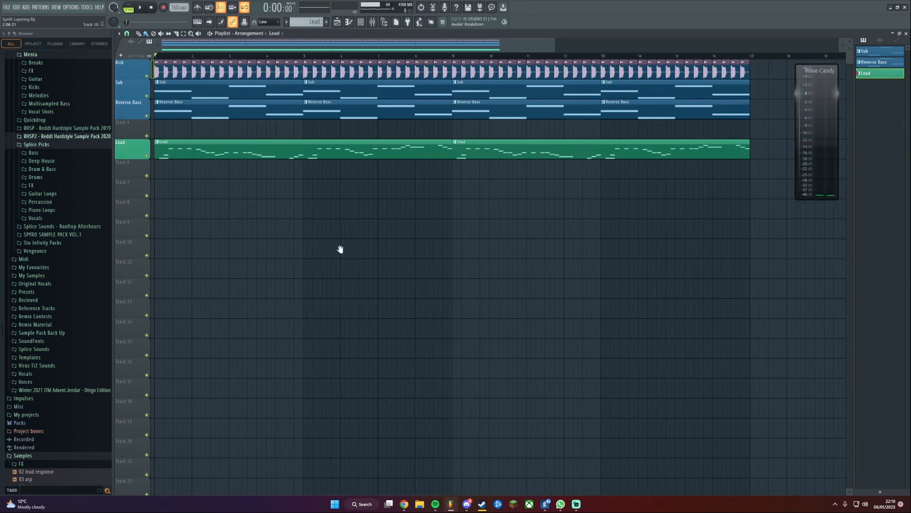
click(363, 23)
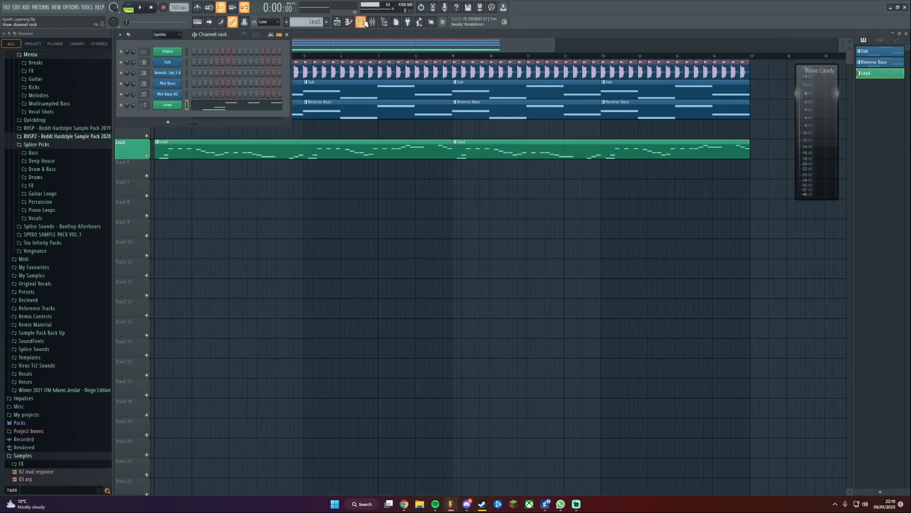
click(364, 23)
click(373, 22)
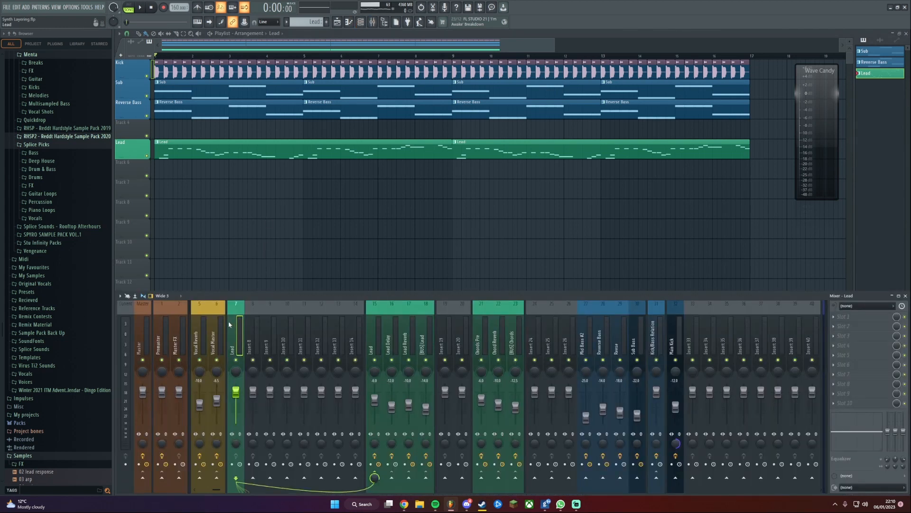
click(850, 315)
click(680, 203)
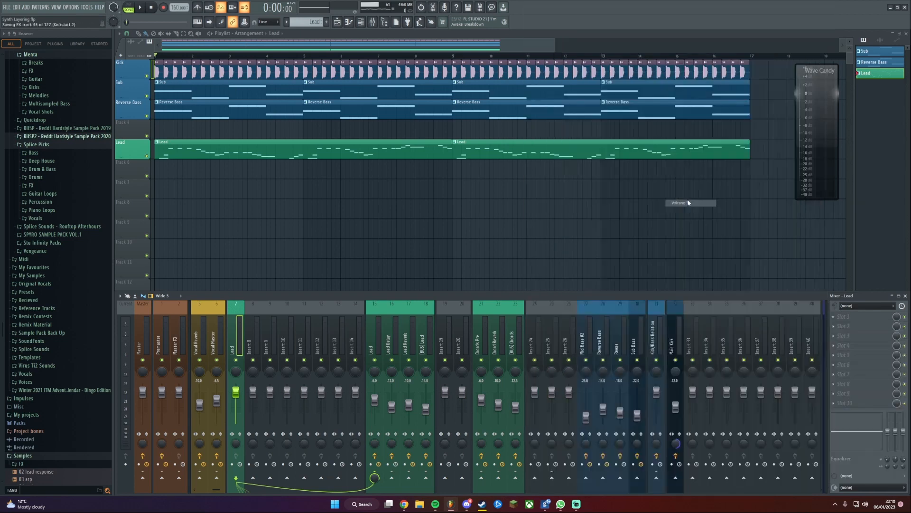
click(401, 66)
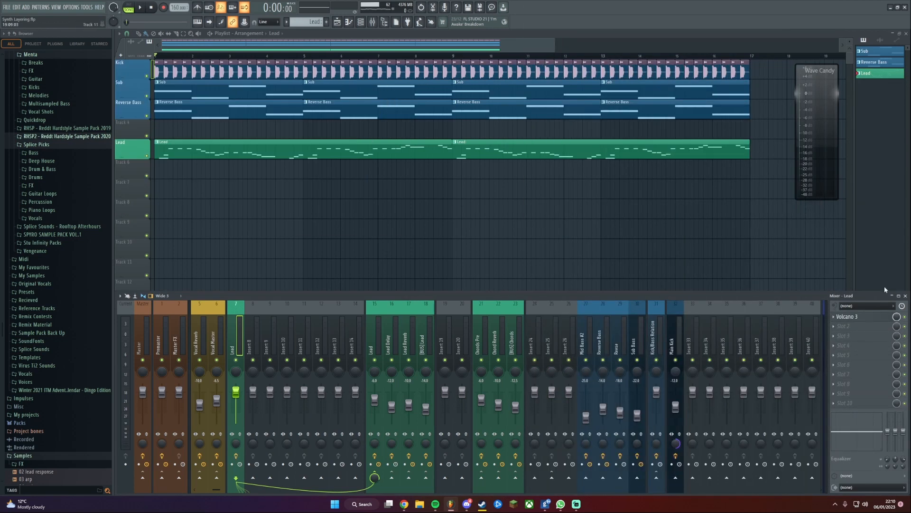
Load Pro-Q 3 in the first effect slot of the Lead mixer track and add a steep low-cut band reaching into the low mids
click(834, 317)
click(686, 177)
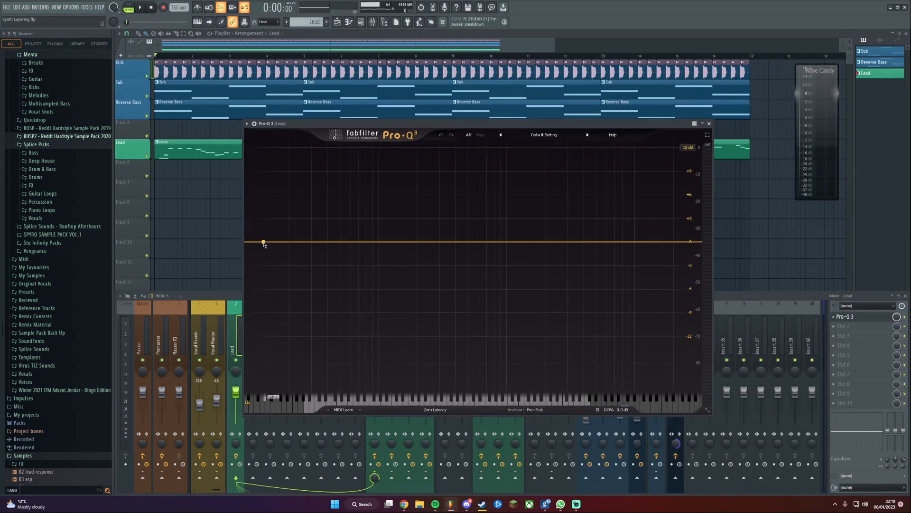
click(264, 243)
click(279, 283)
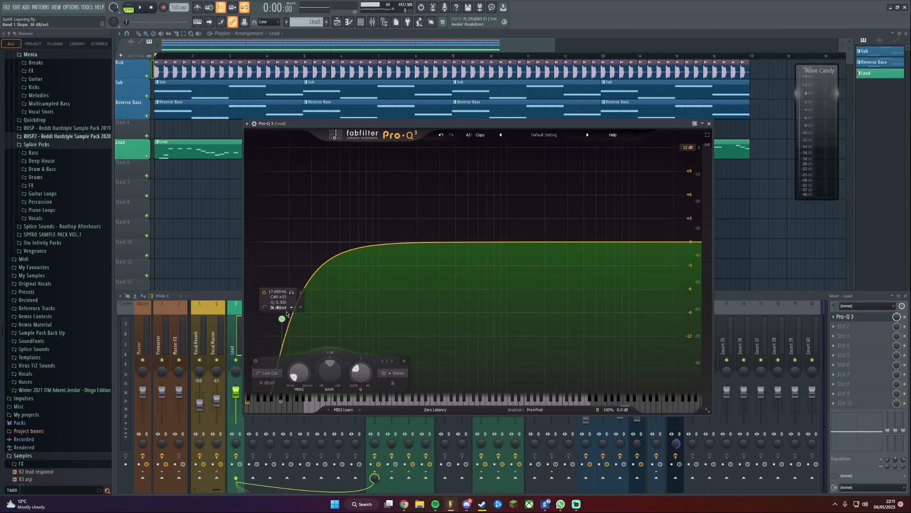
drag(282, 318, 420, 245)
click(467, 220)
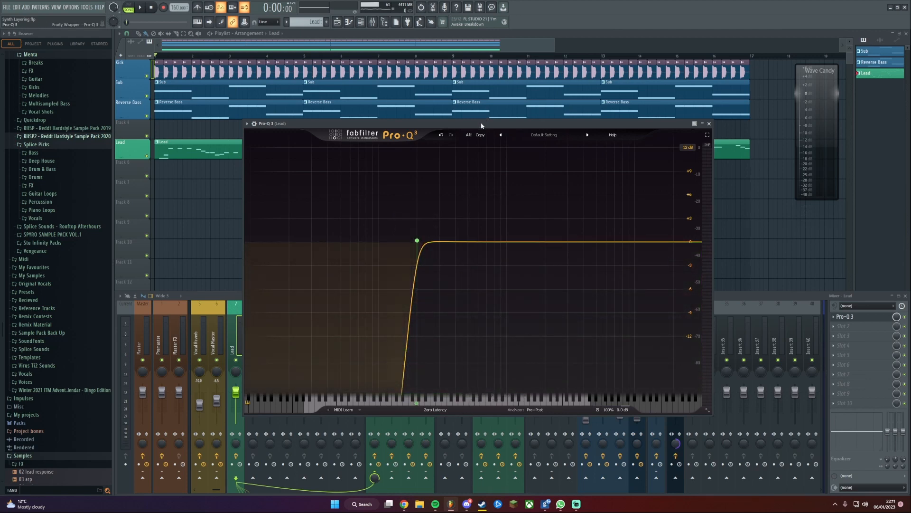
Play back to check the lead's spectrum and add a 48 dB/oct high-cut band near the upper end of the frequency range
drag(481, 126, 453, 119)
key(space)
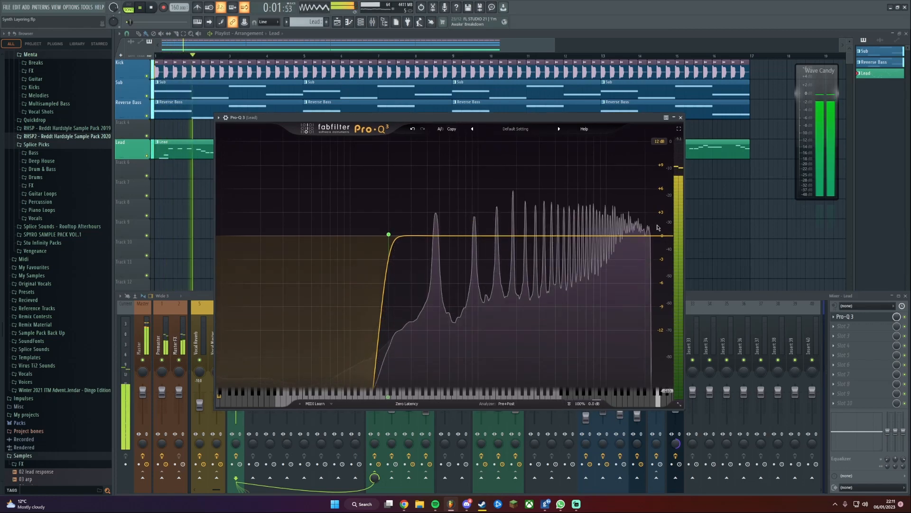
key(space)
double_click(619, 237)
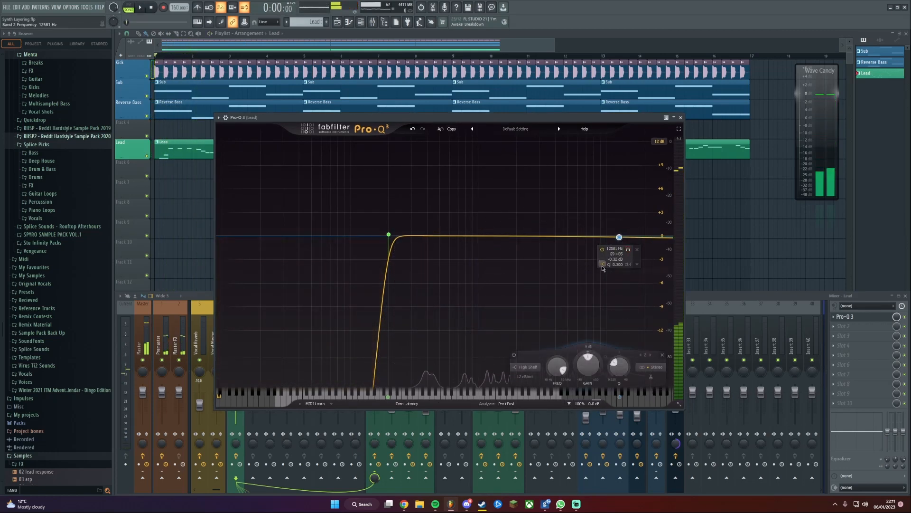
click(602, 266)
click(635, 275)
scroll(622, 305, up, 5)
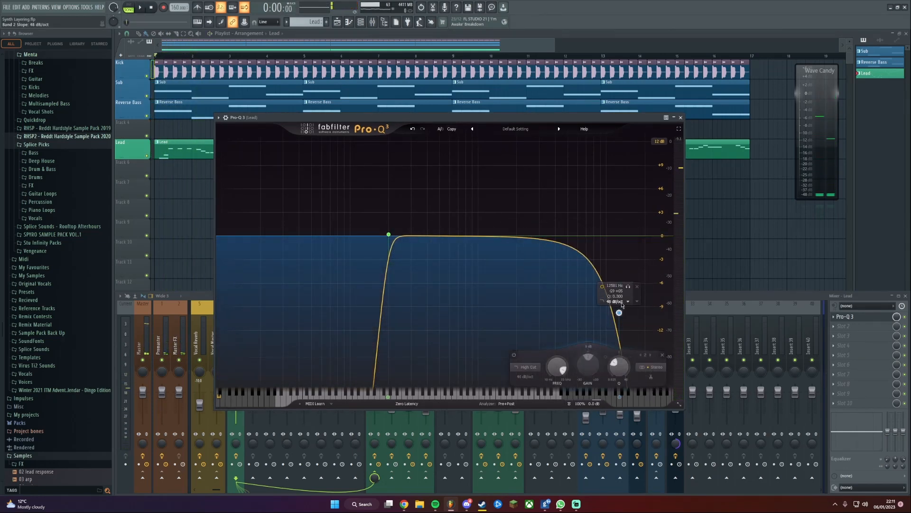
drag(619, 313, 641, 236)
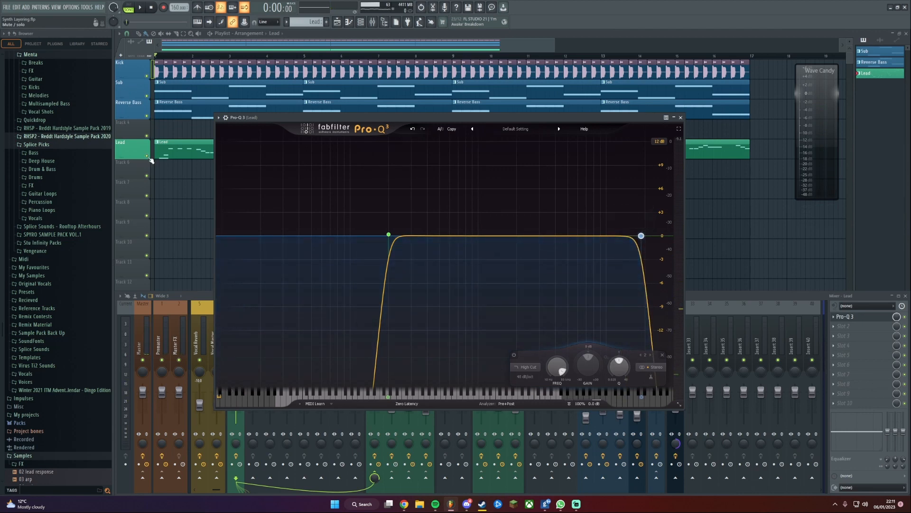
Solo the Lead track in the playlist
right_click(147, 156)
click(373, 21)
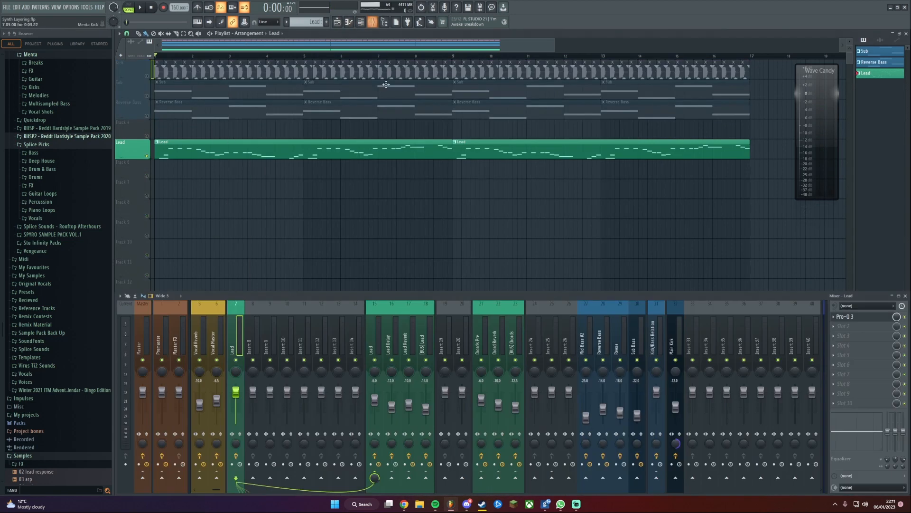
Solo-audition the high-cut band in the Lead track's Pro-Q 3, lower its frequency to about 15.8 kHz and replay the lead
click(855, 317)
drag(537, 118, 518, 100)
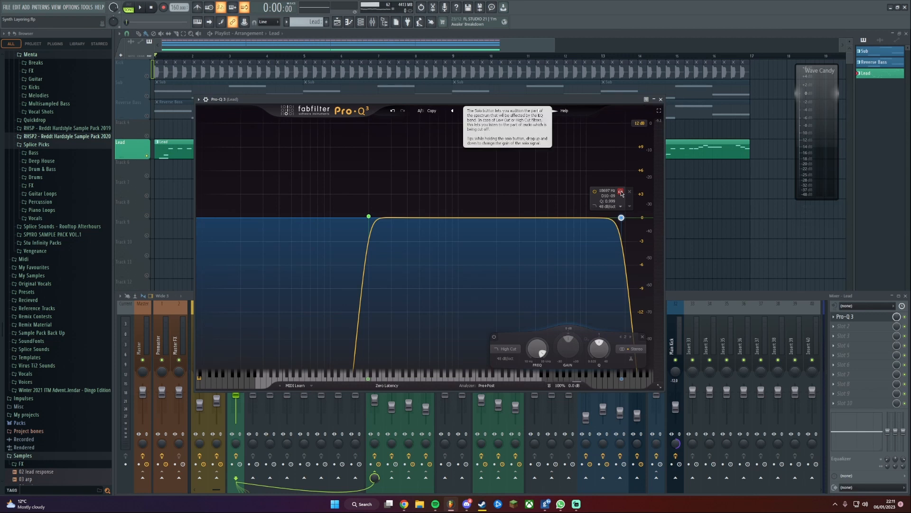
mouse_move(622, 193)
mouse_down()
mouse_move(574, 193)
mouse_move(609, 190)
mouse_up()
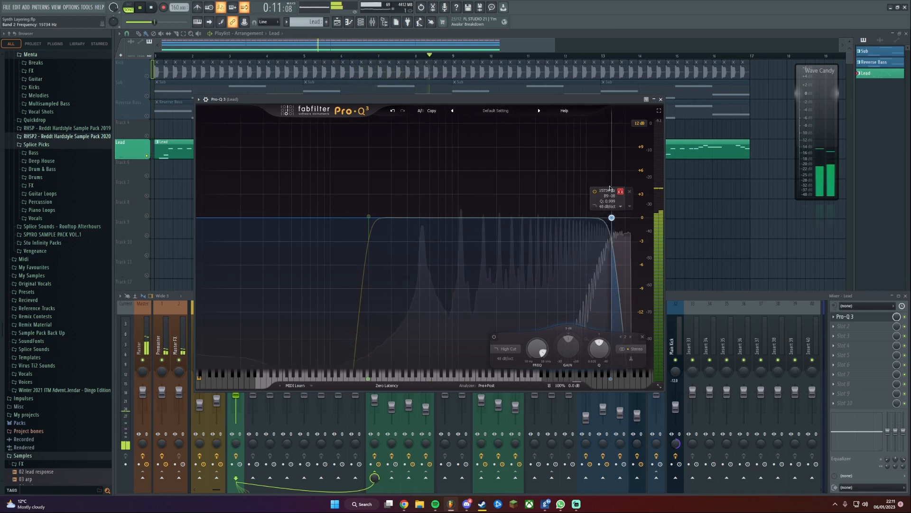
drag(612, 188, 611, 187)
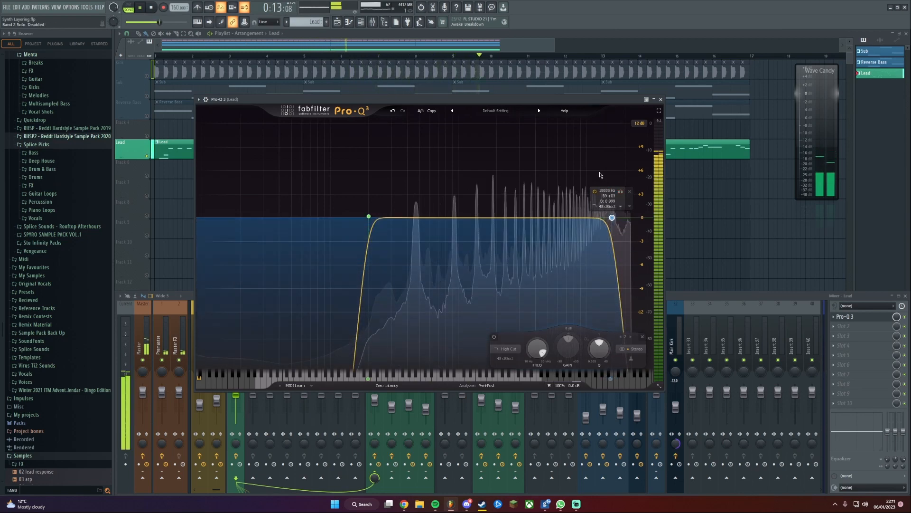
key(space)
key(space)
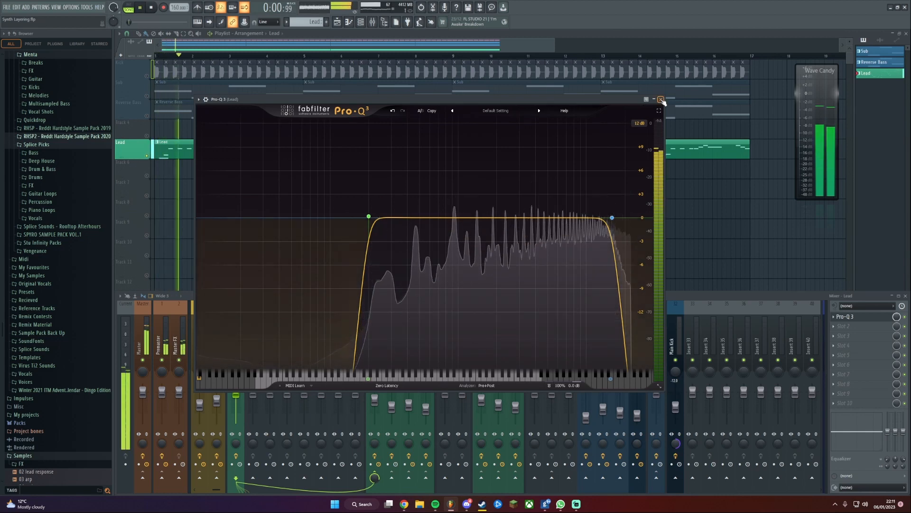
Add a narrow bell boost of about 1.5 dB near 1260 Hz in Pro-Q 3 and close the plugin
drag(513, 217, 513, 205)
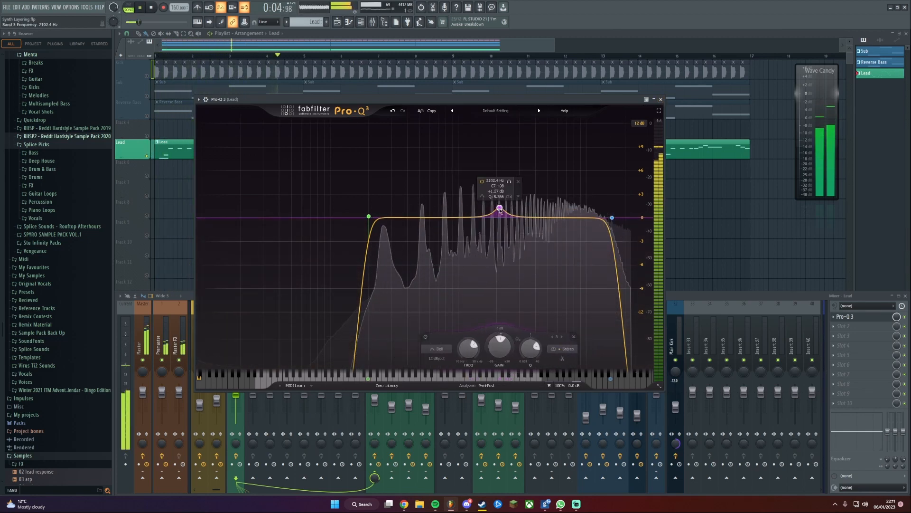
drag(501, 210, 473, 206)
drag(455, 156, 472, 207)
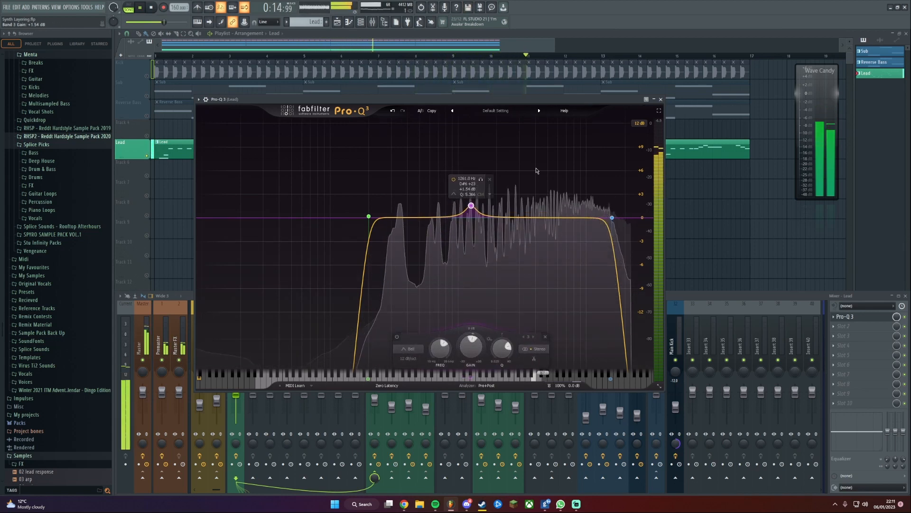
click(660, 100)
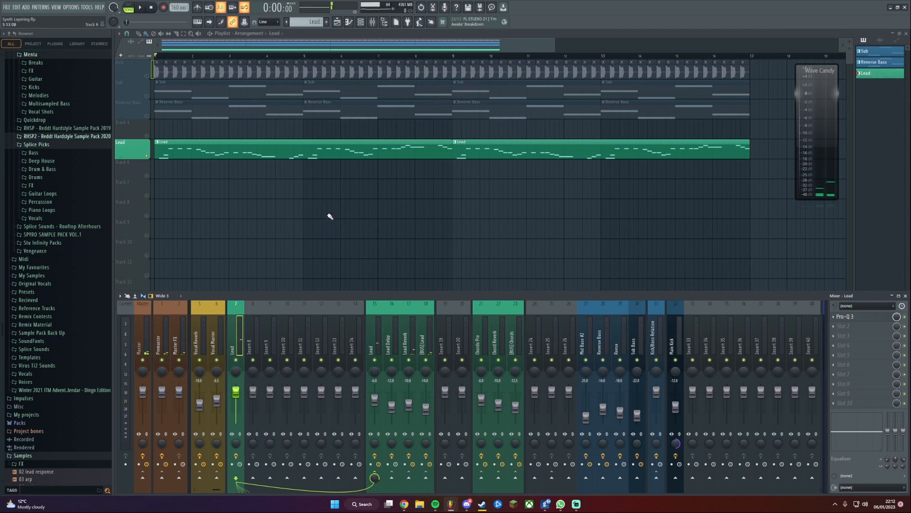
Hide the mixer, unsolo the Lead playlist track and play the lead together with the kick, sub and reverse bass
key(F9)
right_click(147, 77)
right_click(147, 77)
key(space)
scroll(329, 221, up, 4)
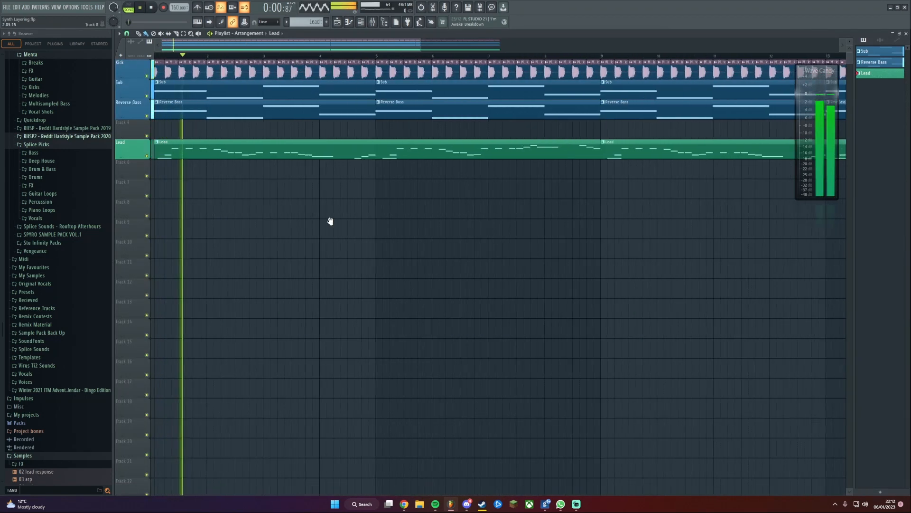
scroll(260, 209, down, 4)
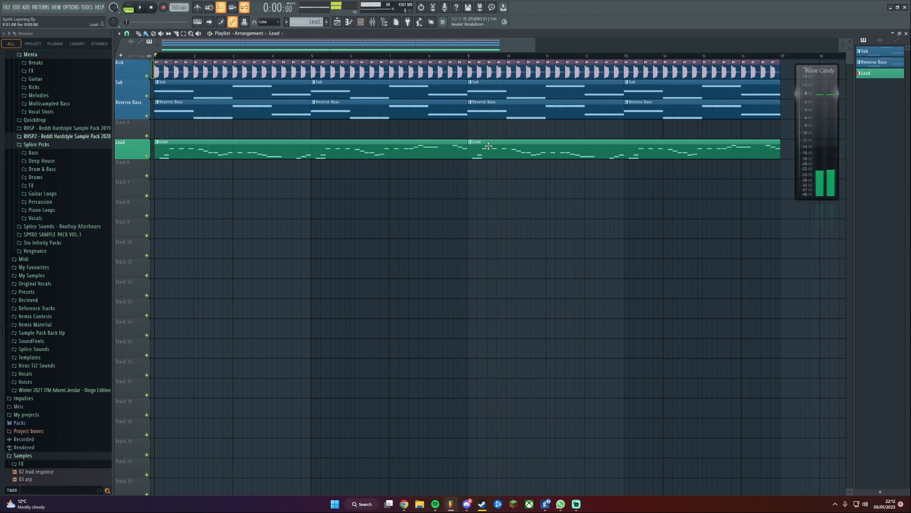
Delete the second Lead clip, duplicate the pattern's eight-bar melody from bar 9 and shift the copy one step later
right_click(488, 147)
double_click(432, 146)
drag(563, 130, 215, 306)
key(ctrl+b)
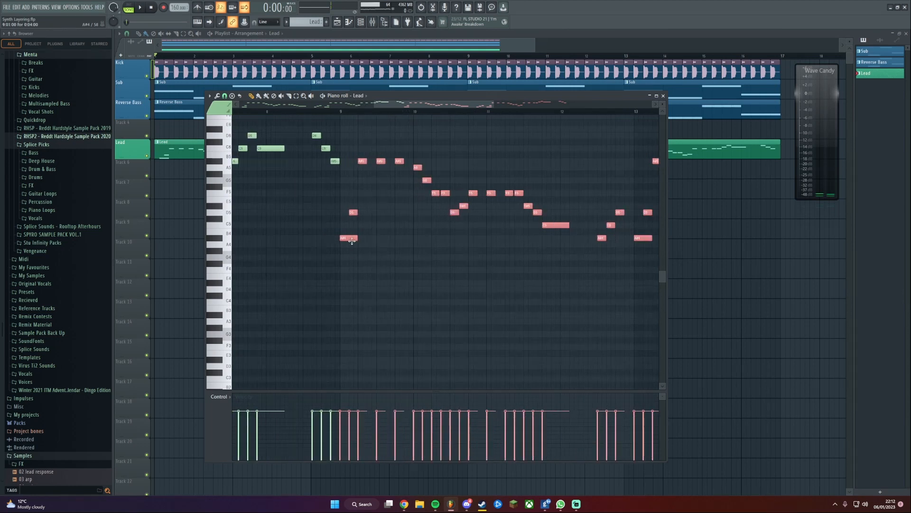
drag(352, 240, 361, 240)
ctrl+click(374, 288)
drag(374, 288, 311, 152)
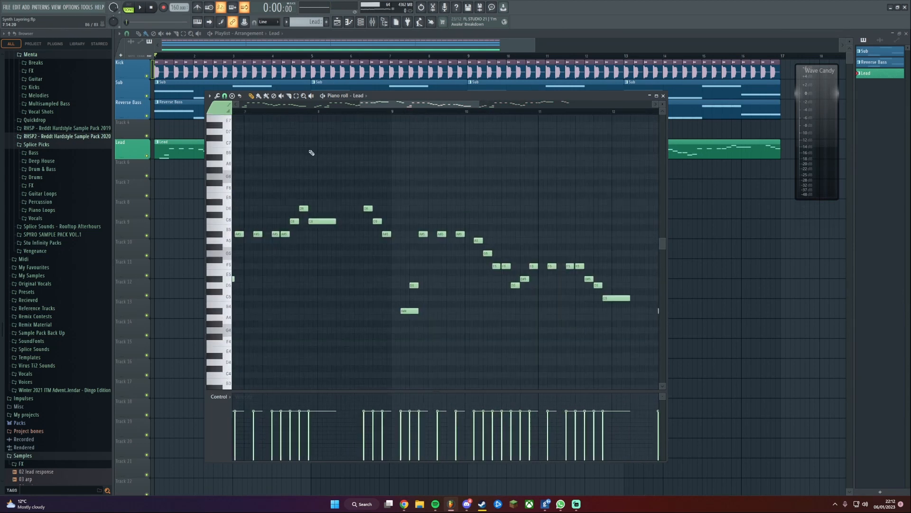
Play back from bar 8 and raise the two opening notes of bar 9 an octave to A#5 and D6
click(249, 113)
key(space)
scroll(387, 301, up, 3)
drag(388, 301, 370, 289)
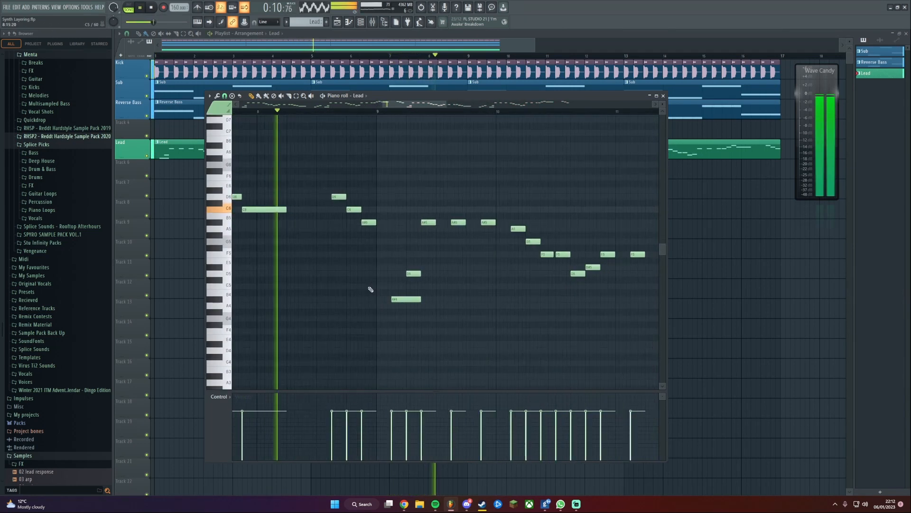
scroll(371, 289, up, 2)
key(space)
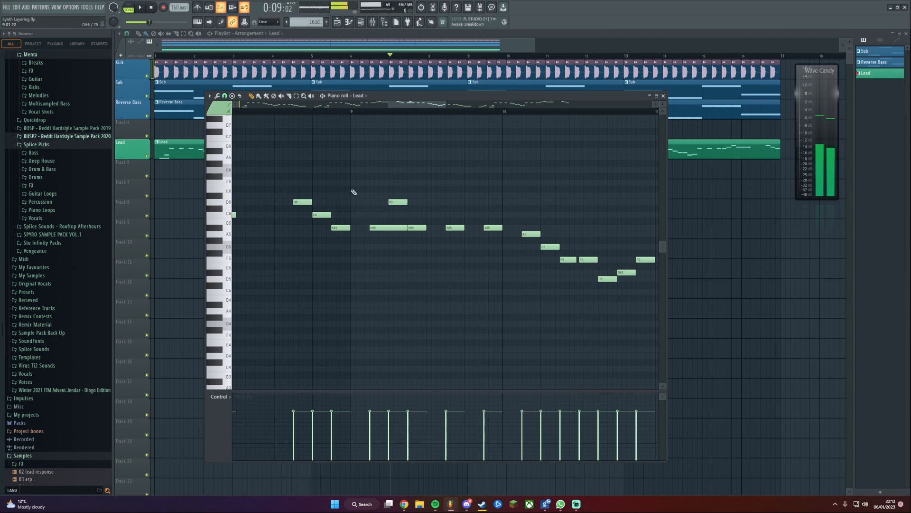
Try removing the third note of bar 9 and lengthening the opening A#5 to three steps
drag(354, 192, 362, 123)
key(space)
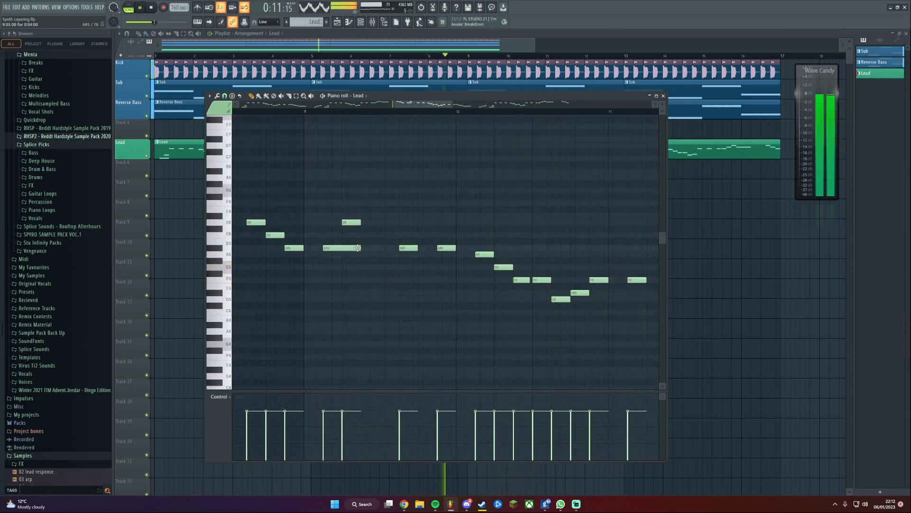
drag(358, 247, 379, 247)
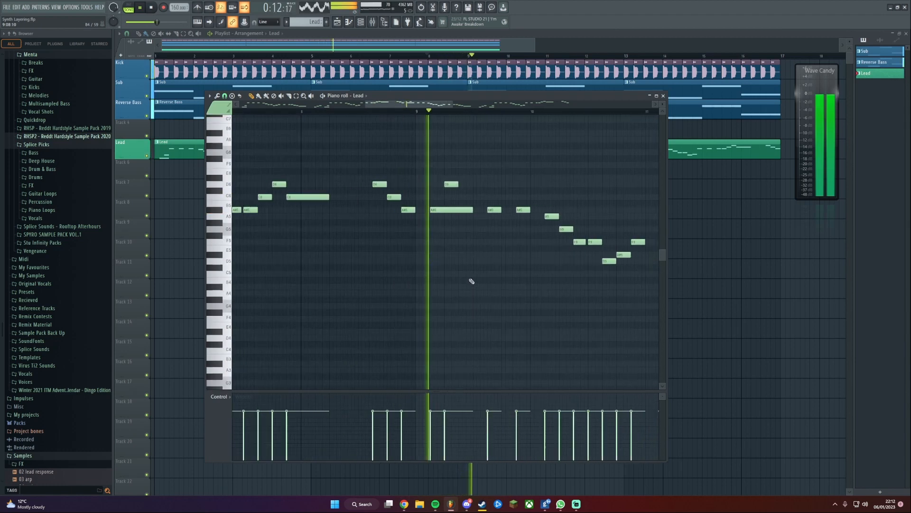
key(space)
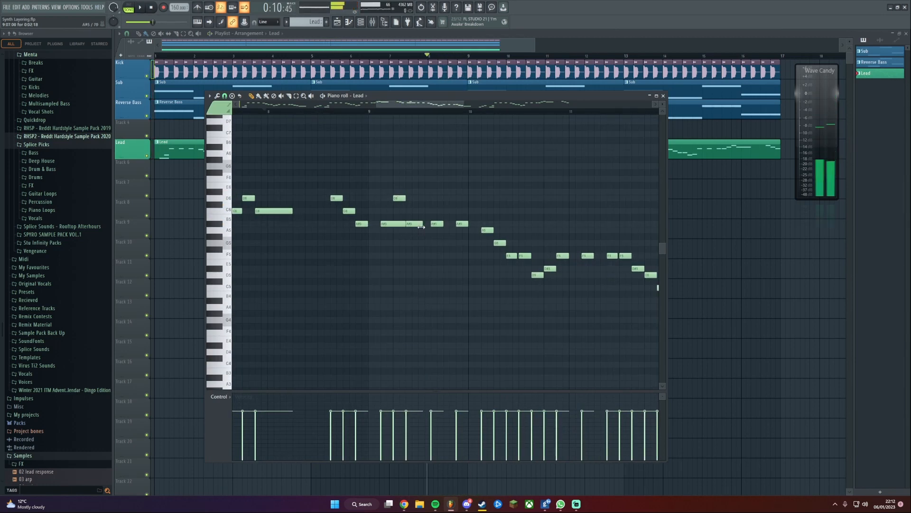
Replay the transition from bar 8 and raise the third and fourth notes of bar 9 to C6
drag(446, 274, 631, 330)
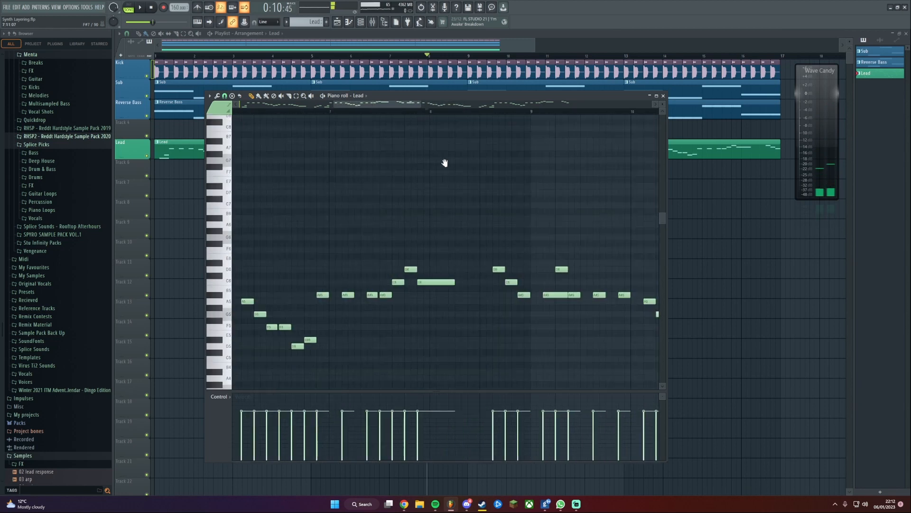
click(365, 112)
key(space)
drag(452, 270, 265, 196)
drag(451, 281, 419, 304)
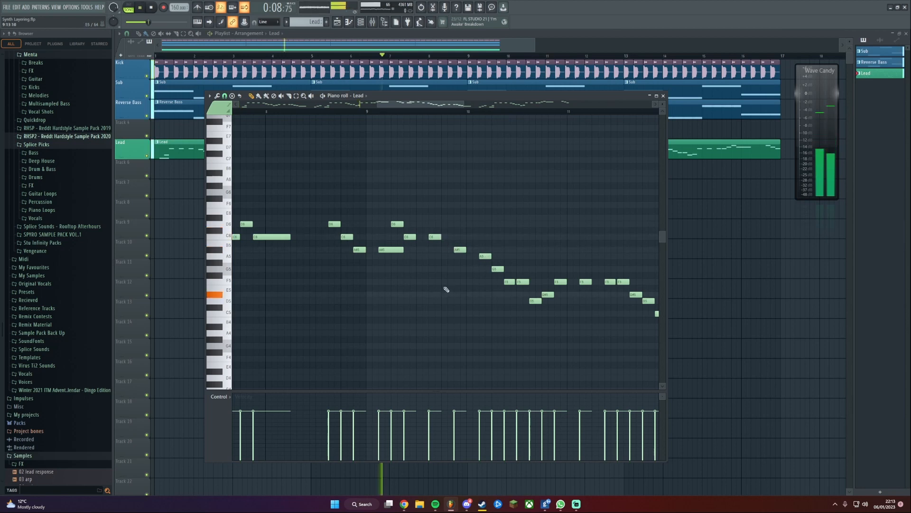
Lower the fourth note of bar 9 to A#5 and play on through the following bars
scroll(447, 290, down, 1)
drag(448, 291, 381, 291)
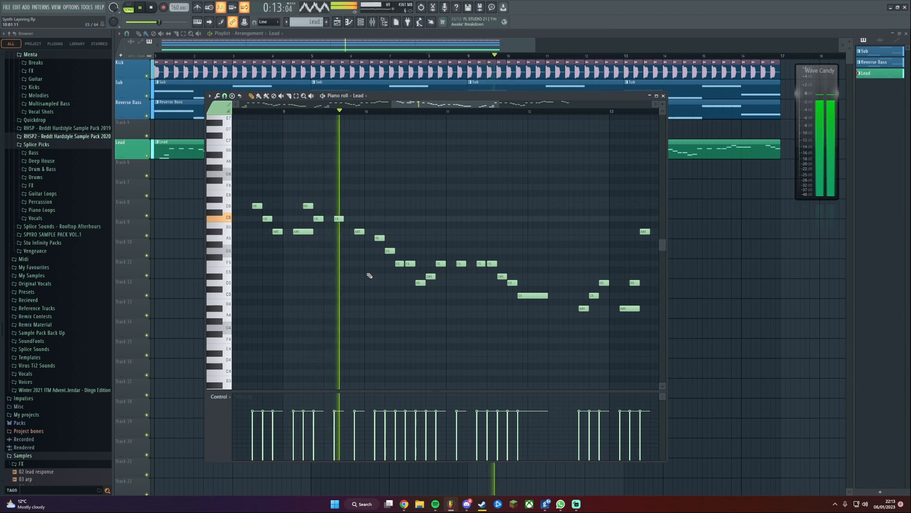
drag(338, 237, 338, 231)
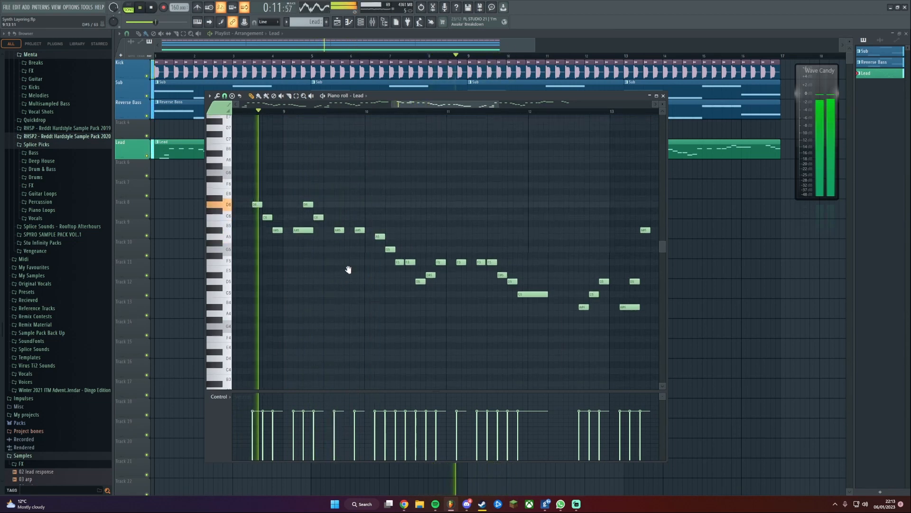
drag(383, 298, 449, 284)
scroll(450, 286, down, 3)
scroll(444, 290, down, 5)
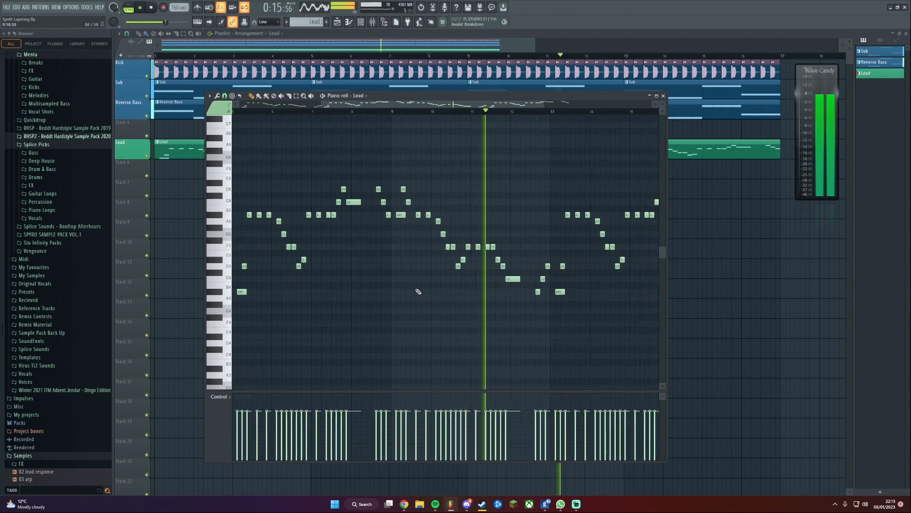
Restart playback from the beginning to check the full sixteen-bar lead melody
scroll(480, 288, up, 2)
drag(392, 289, 572, 256)
key(space)
key(space)
scroll(379, 300, up, 2)
drag(395, 301, 418, 299)
scroll(397, 297, down, 3)
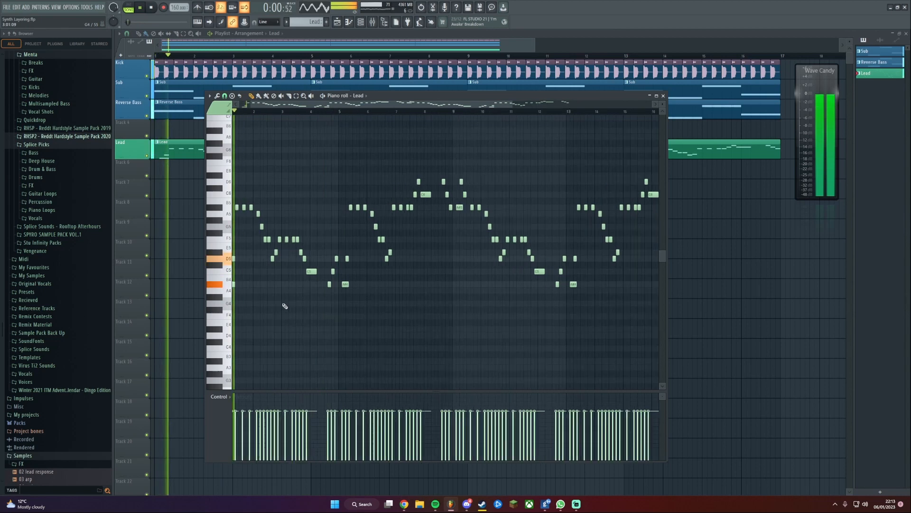
Draw five short alternating D5 and A#4 notes over the long C5 note in bar 4 and play them back
scroll(335, 305, up, 5)
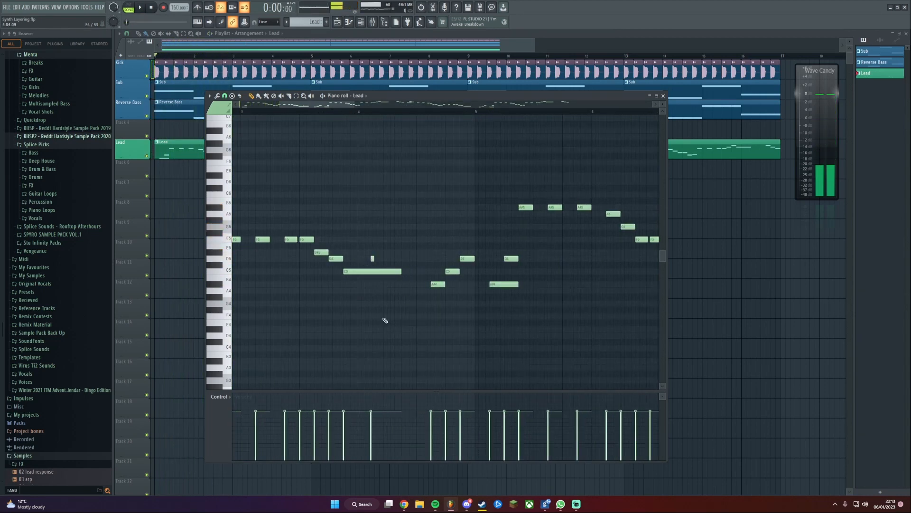
scroll(385, 320, up, 2)
scroll(372, 275, up, 1)
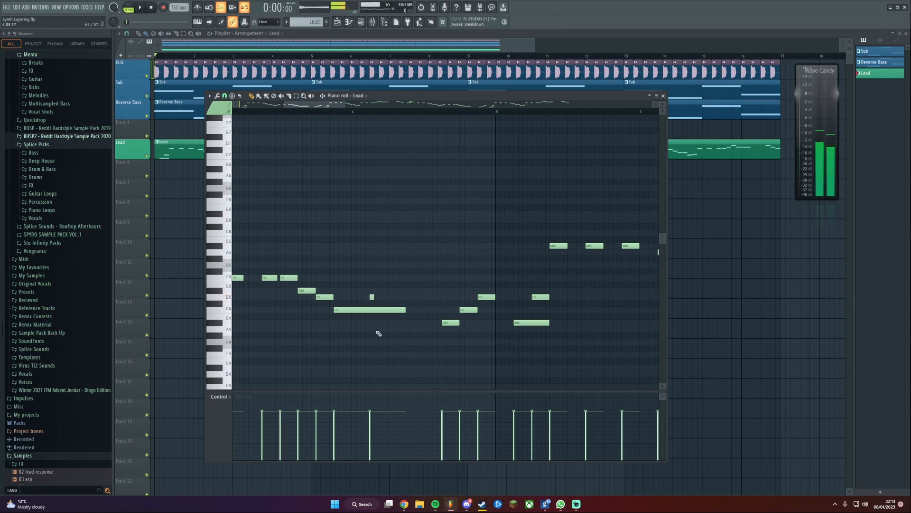
scroll(379, 334, up, 2)
scroll(382, 294, down, 2)
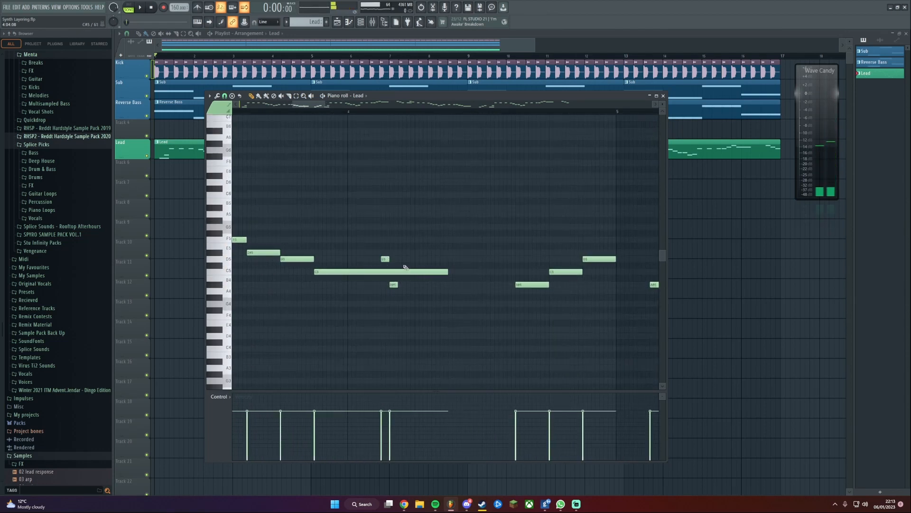
key(space)
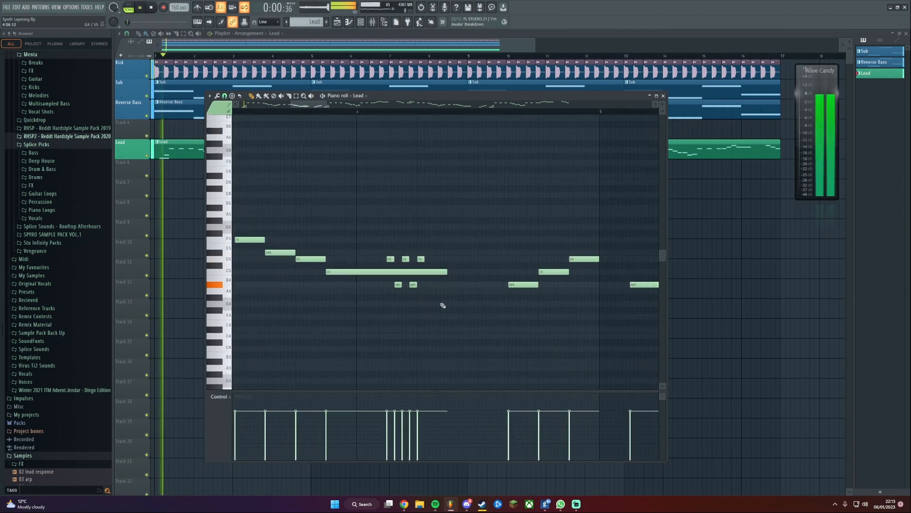
Copy the run of five short notes from bar 4 onto the long C5 note in bar 12
scroll(440, 295, down, 5)
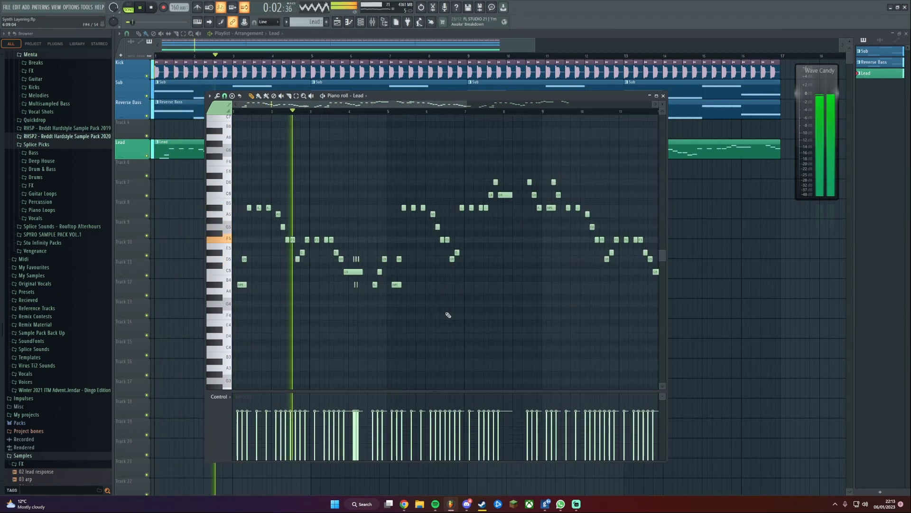
scroll(427, 306, down, 3)
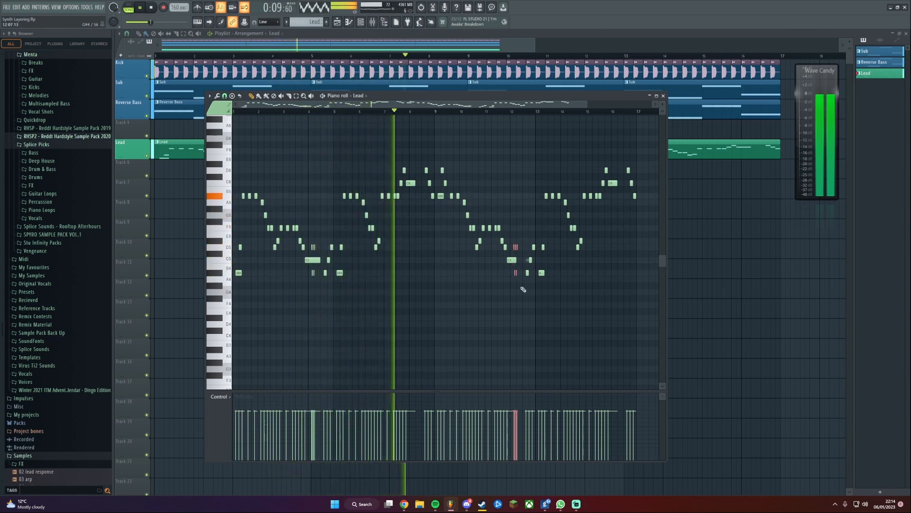
scroll(523, 289, up, 5)
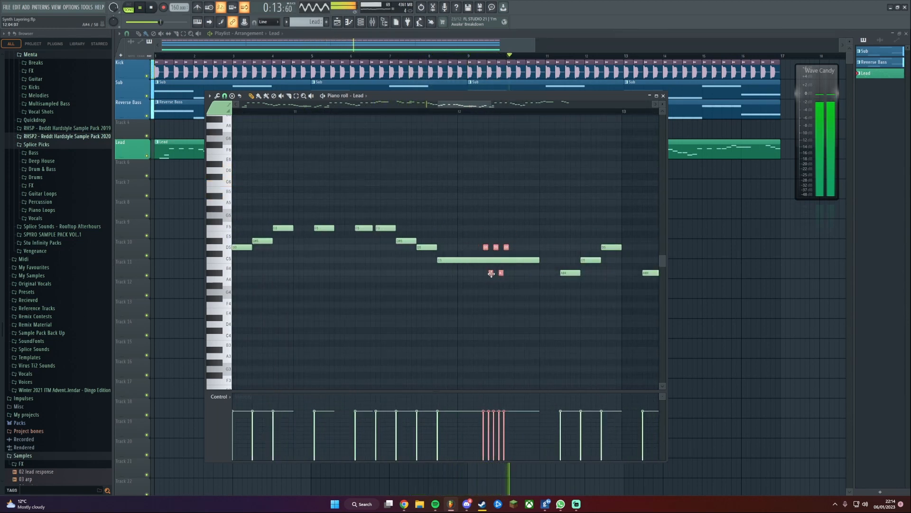
scroll(390, 303, down, 3)
drag(390, 303, 462, 304)
Delete the last two short notes, one A#4 and one D5, from the run in bar 4
scroll(446, 256, down, 1)
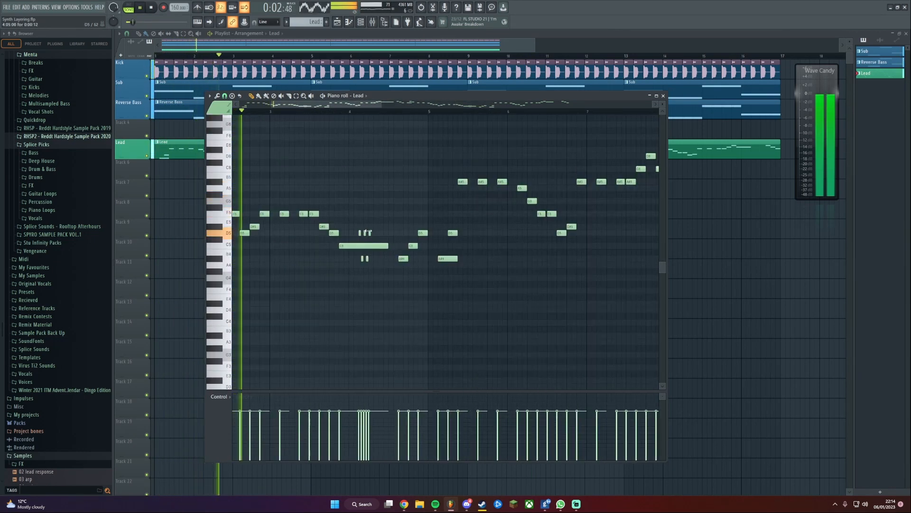
right_click(369, 232)
right_click(368, 260)
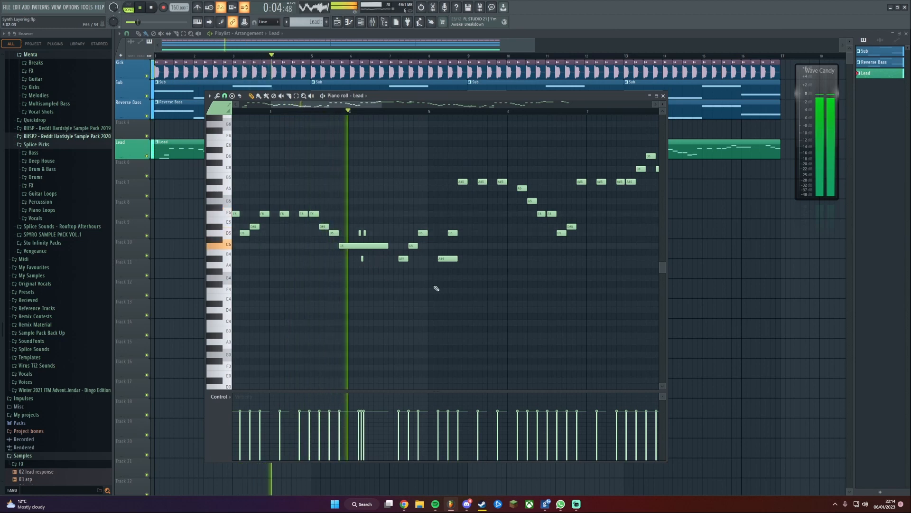
Draw a run of three short notes, D6, A#5 and D6, over the long C6 note in bar 8
drag(546, 280, 420, 287)
drag(546, 271, 414, 330)
scroll(425, 266, up, 3)
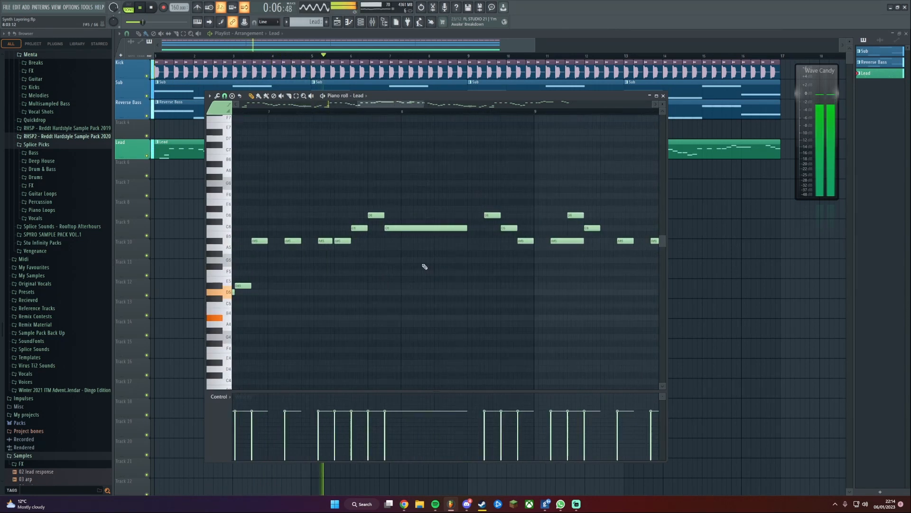
scroll(424, 267, down, 1)
click(423, 216)
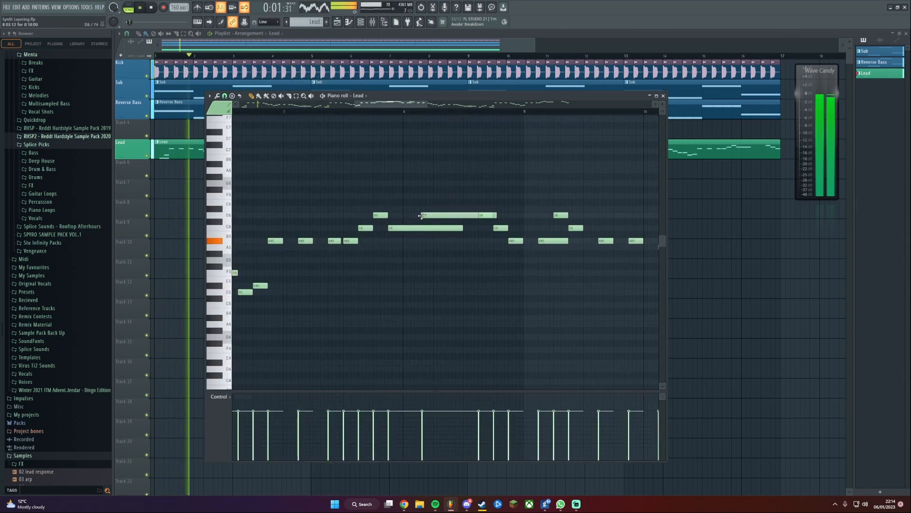
right_click(435, 218)
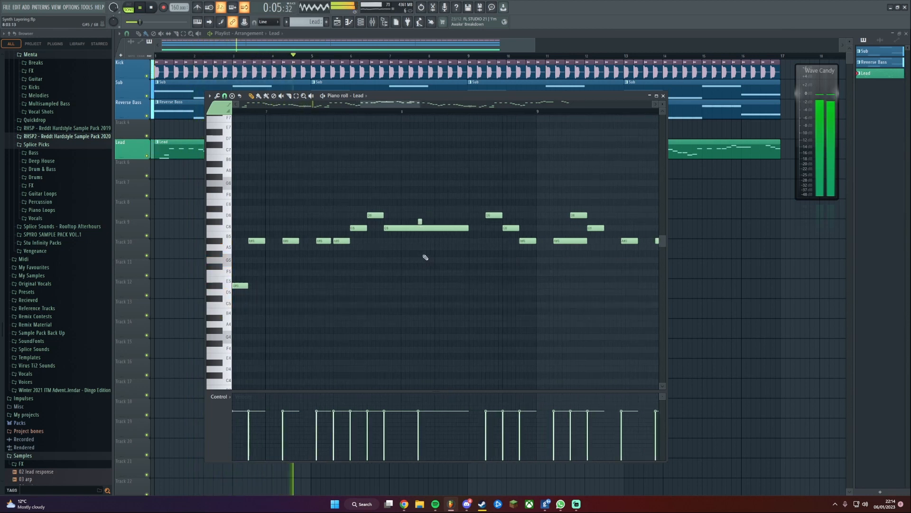
scroll(420, 225, up, 7)
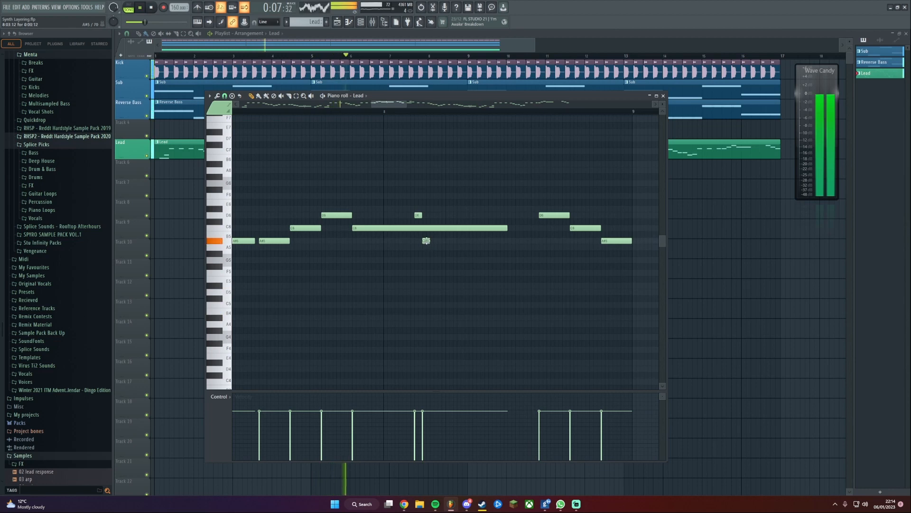
drag(473, 262, 425, 277)
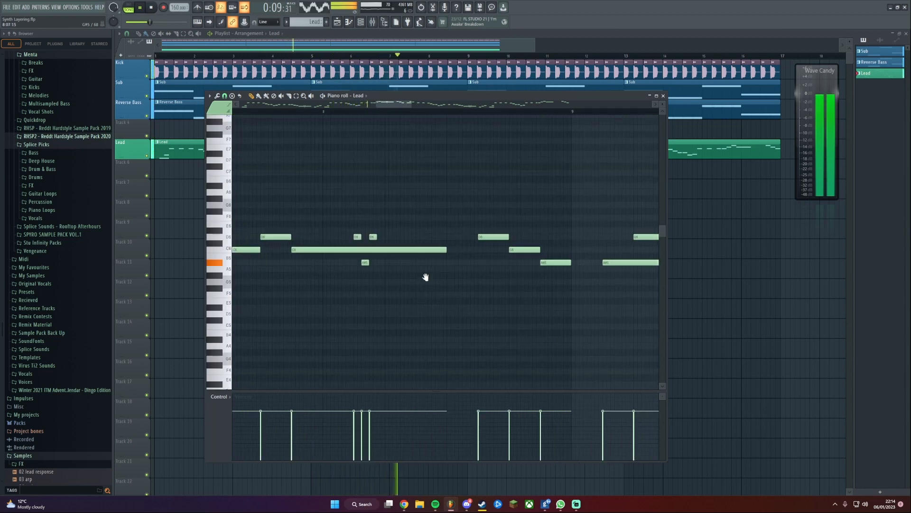
Delete the last two short notes, one A#4 and one D5, from the run in bar 12
scroll(429, 278, down, 4)
drag(502, 285, 303, 258)
scroll(313, 260, down, 2)
drag(452, 283, 294, 249)
scroll(375, 271, down, 7)
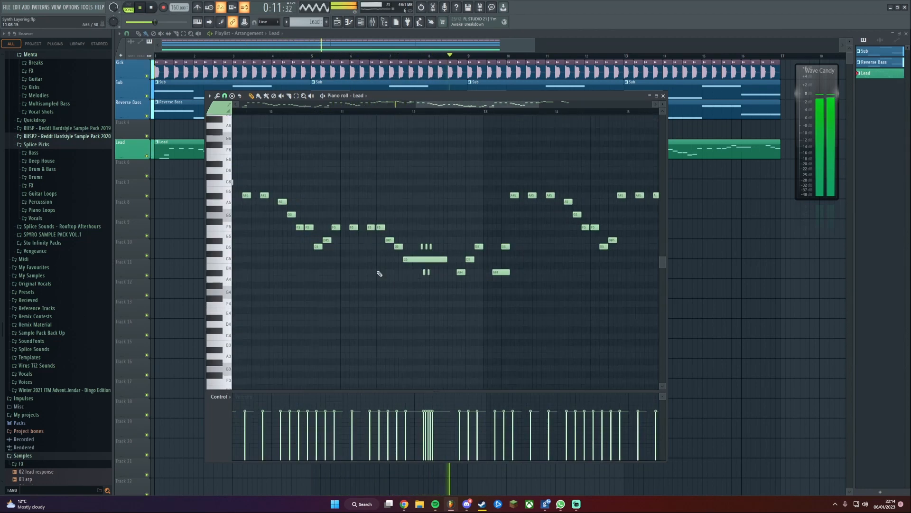
scroll(425, 271, up, 9)
scroll(414, 280, down, 5)
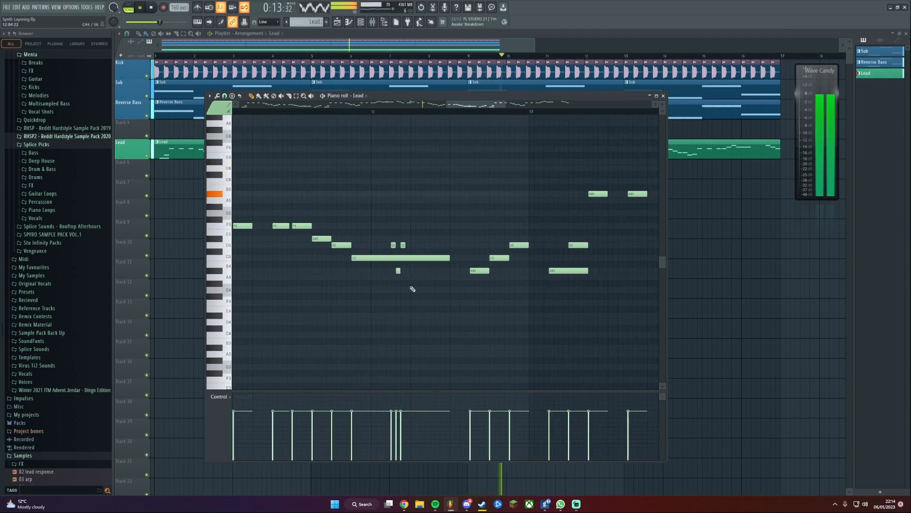
Add a short C6 note between the last two A#5 notes of bar 9 and adjust the position of the A#5 after it
key(space)
key(space)
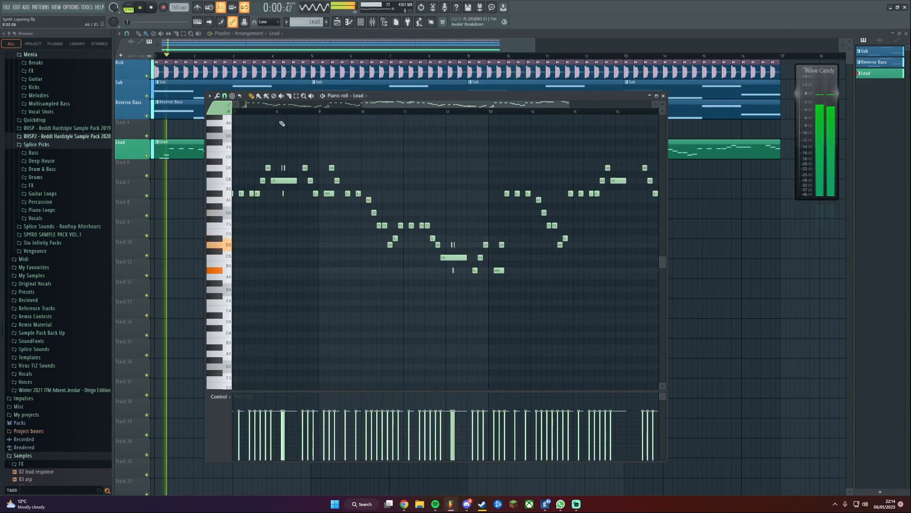
click(274, 111)
scroll(328, 237, up, 2)
drag(327, 237, 399, 256)
scroll(402, 257, up, 1)
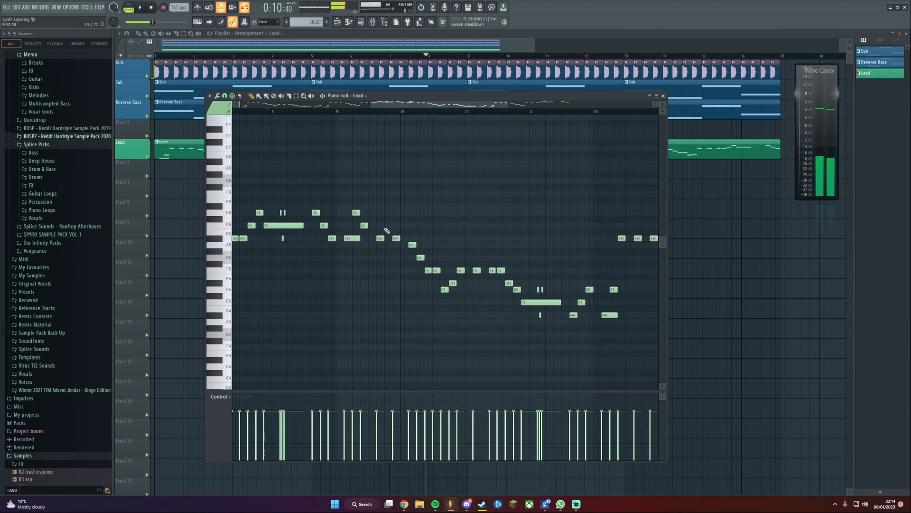
drag(412, 235, 419, 198)
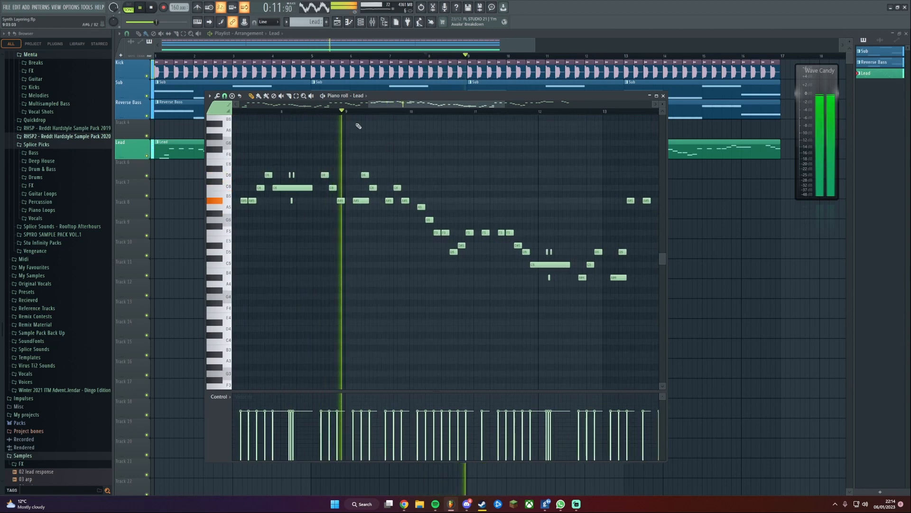
scroll(435, 168, up, 1)
scroll(426, 184, down, 1)
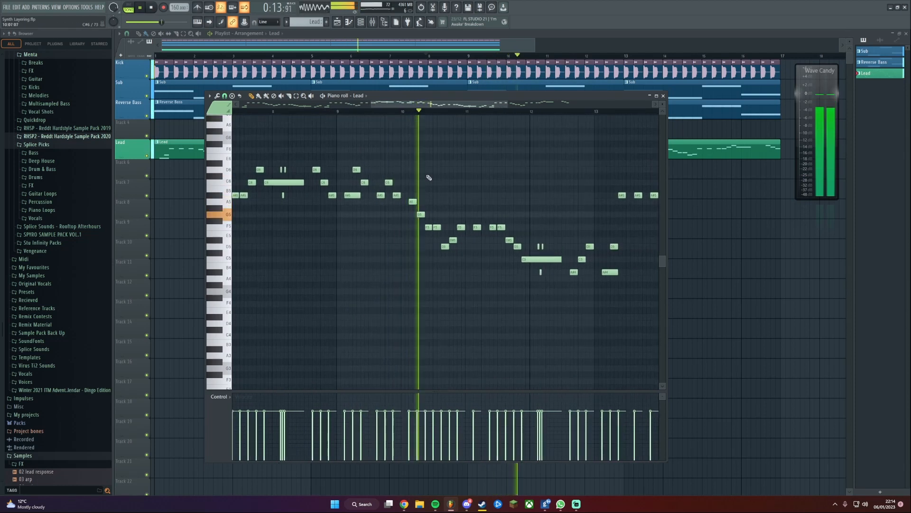
scroll(427, 175, down, 1)
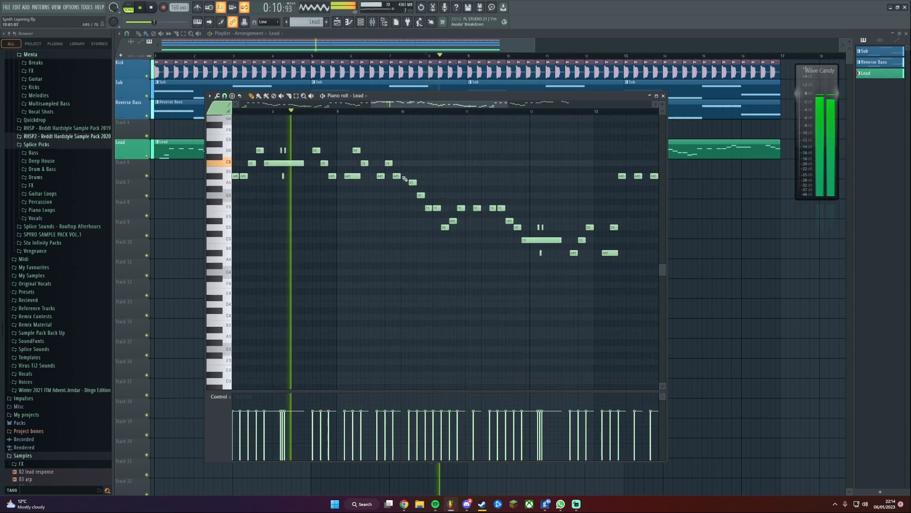
drag(403, 177, 403, 183)
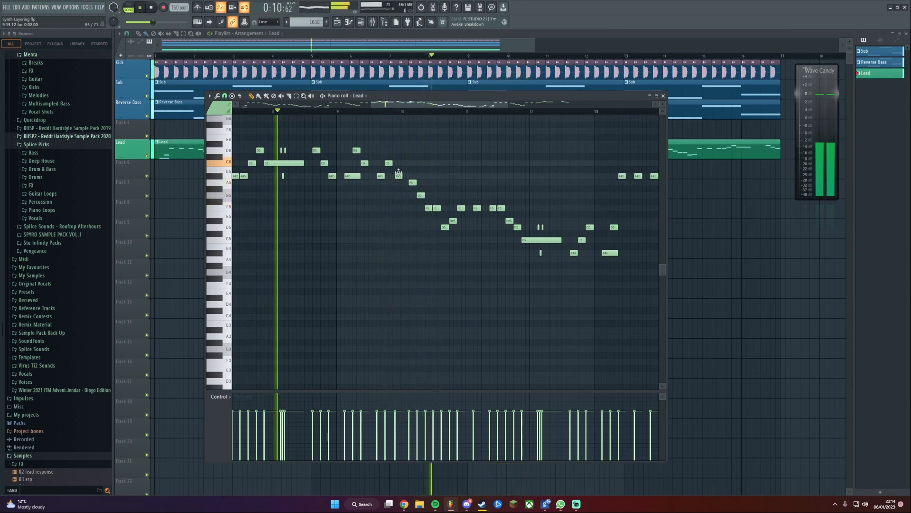
drag(399, 172, 397, 175)
Play back the lead repeatedly from bar 8 to check how the bar 9 variation leads into bars 10 to 12
scroll(397, 224, up, 2)
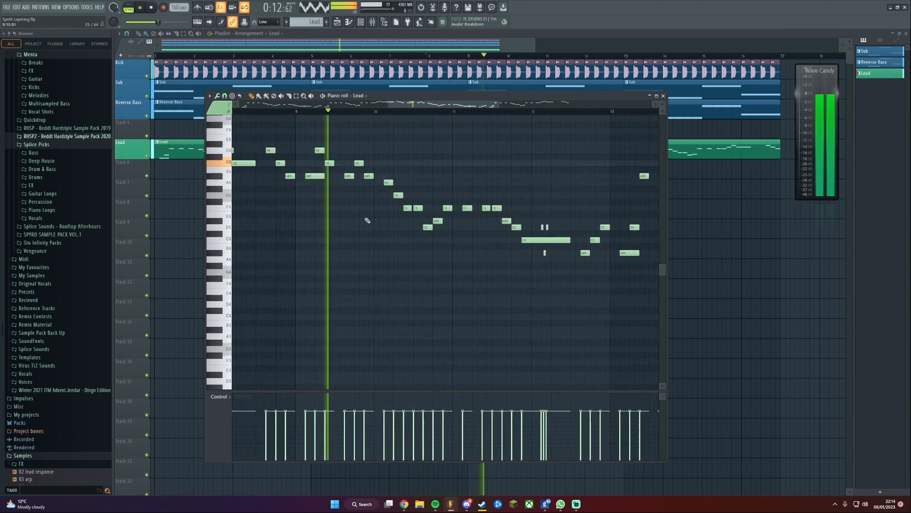
scroll(411, 187, down, 3)
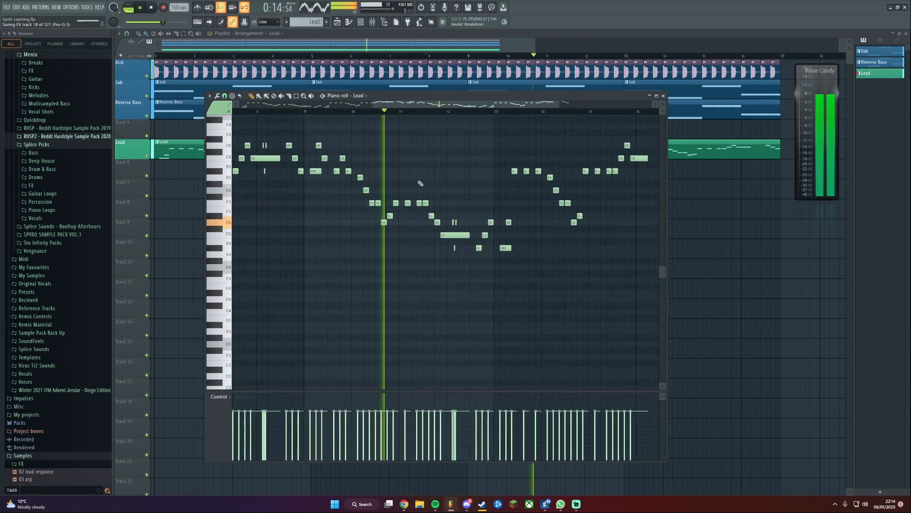
scroll(418, 183, down, 2)
scroll(389, 174, down, 1)
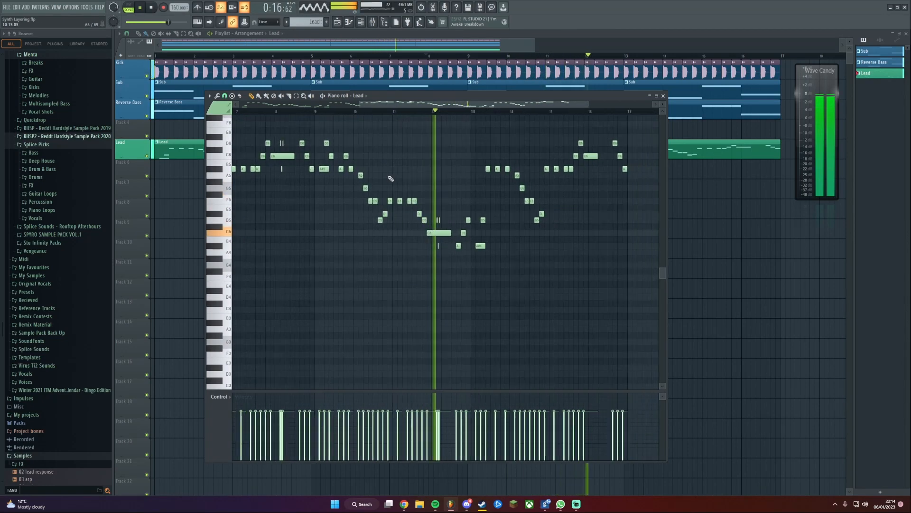
scroll(393, 177, down, 1)
key(space)
key(space)
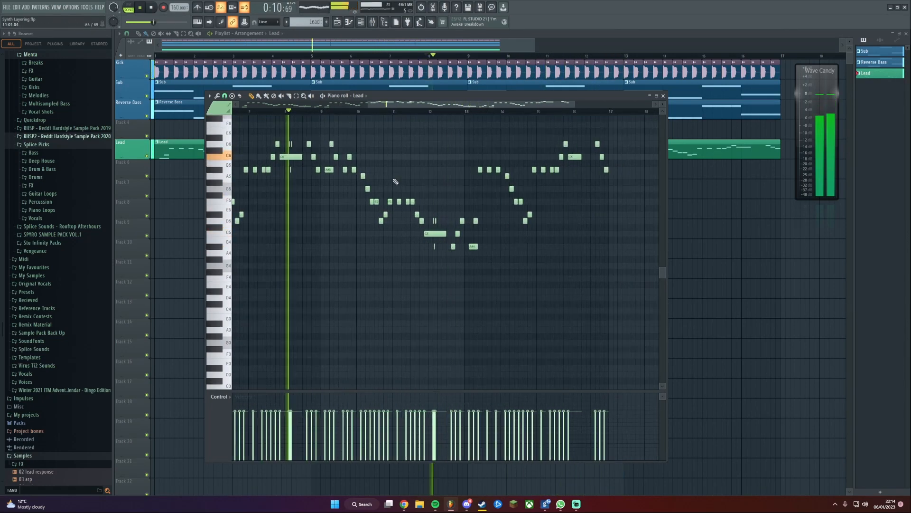
scroll(409, 190, up, 2)
scroll(407, 192, up, 1)
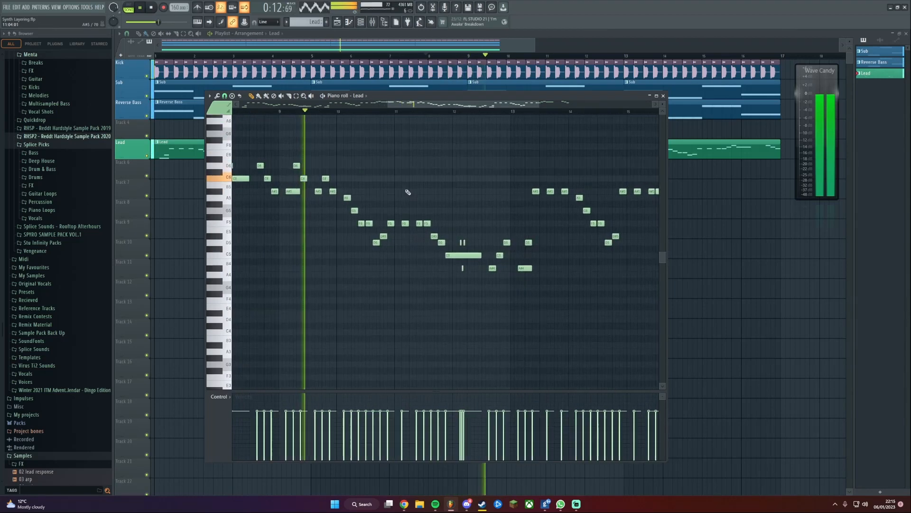
drag(408, 191, 394, 206)
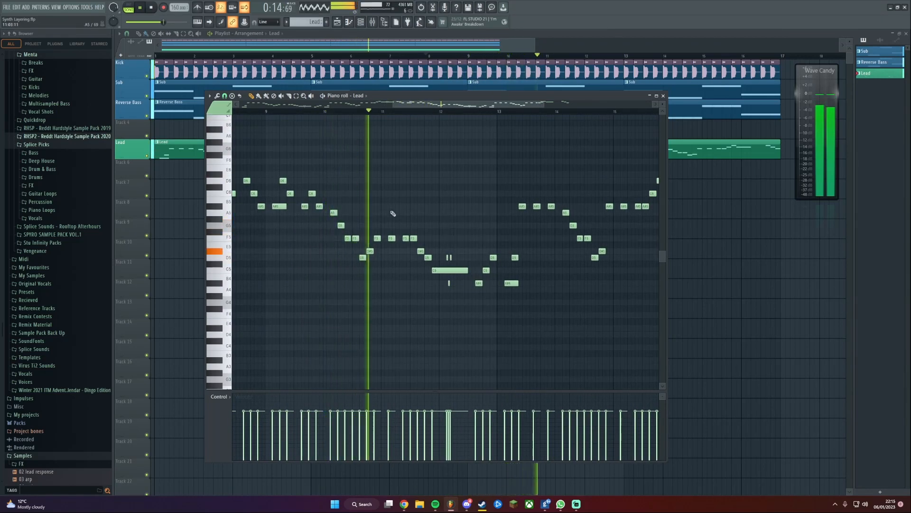
key(space)
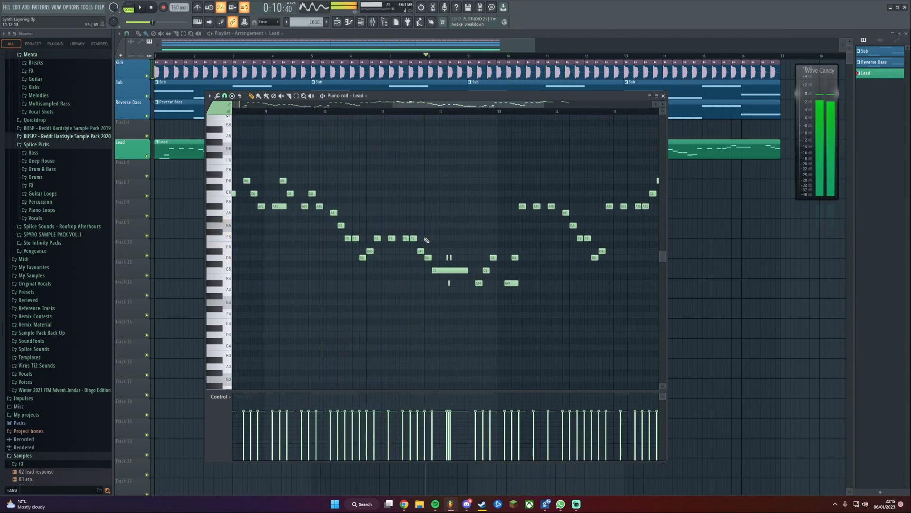
Clear the six notes in bar 9 before the descending A5 and draw one short A#5 just ahead of it, checking with playback
scroll(380, 204, down, 5)
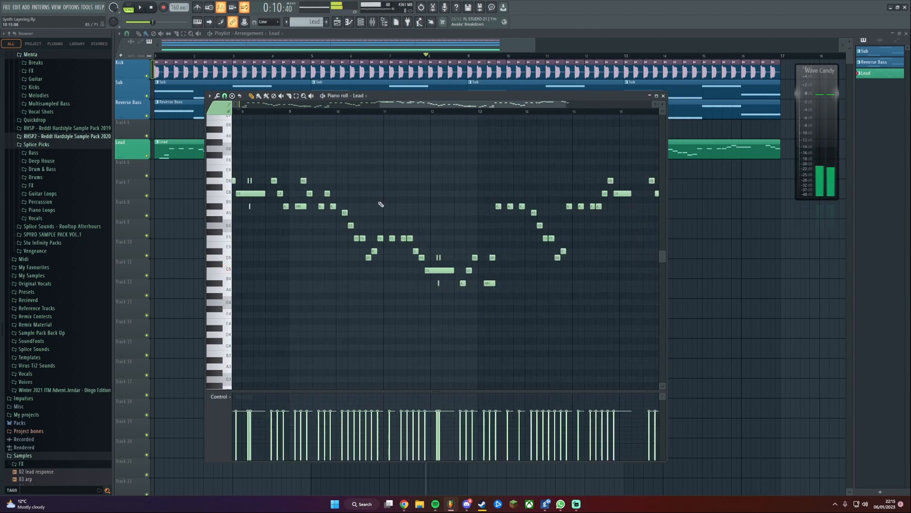
drag(300, 223, 423, 266)
scroll(449, 194, up, 2)
scroll(424, 266, up, 5)
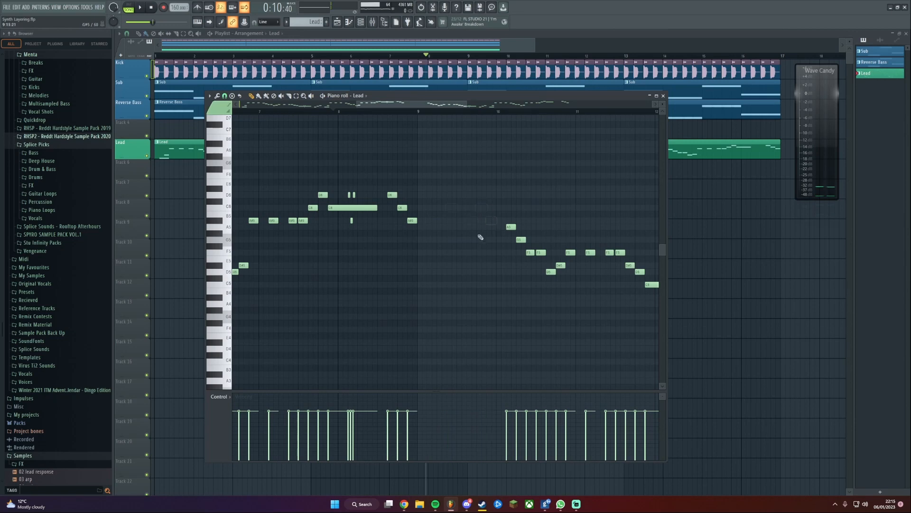
scroll(480, 237, down, 2)
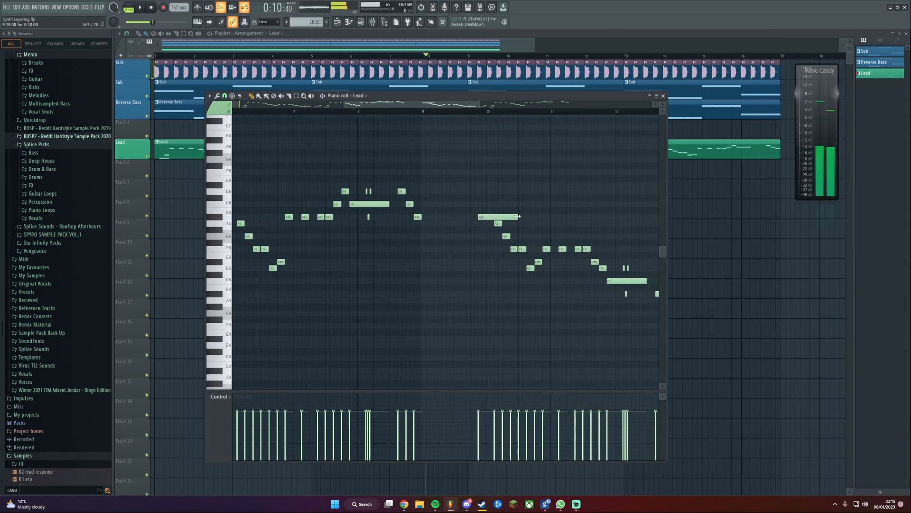
drag(430, 279, 462, 207)
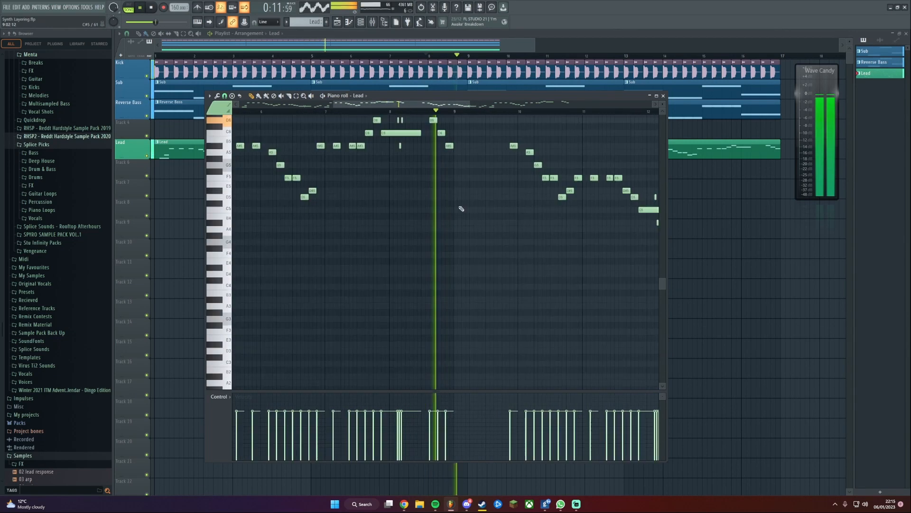
key(space)
Copy the opening pair of A#4 and D5 notes and place it at the start of bar 9
scroll(441, 221, down, 3)
drag(465, 261, 506, 256)
scroll(466, 219, down, 3)
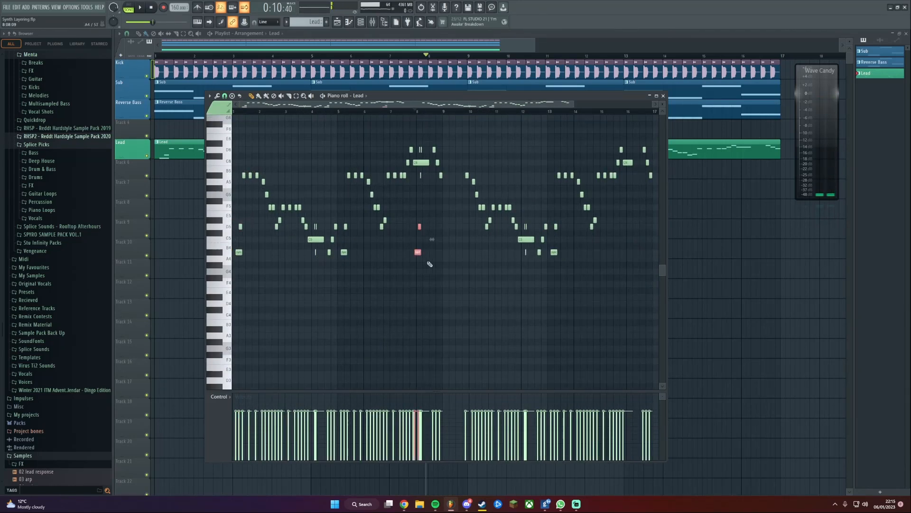
scroll(429, 264, up, 3)
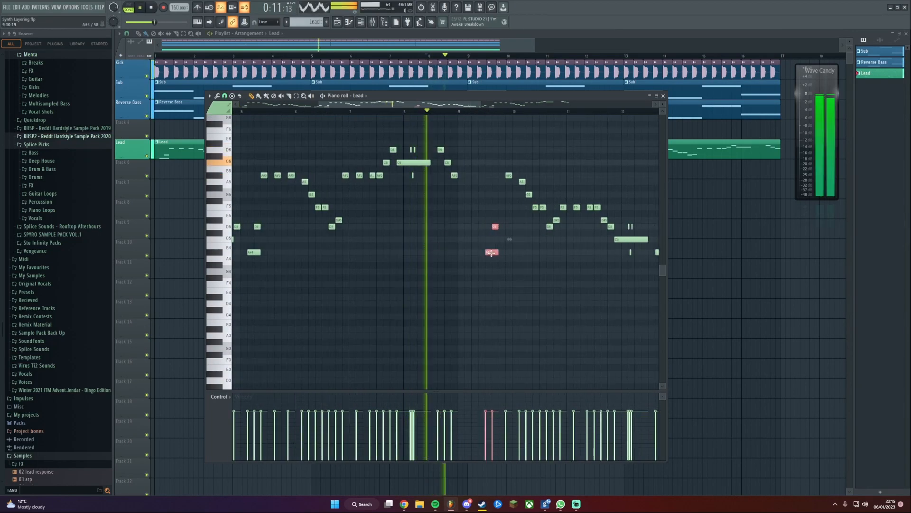
drag(493, 252, 471, 252)
Raise the D5 at the start of bar 9 to F5 and fill the gap after it with two short A#5 notes
key(space)
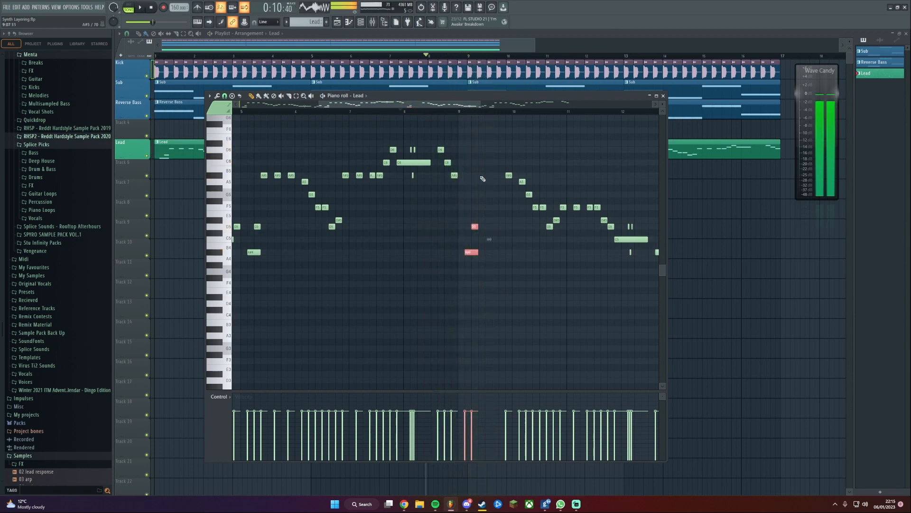
key(space)
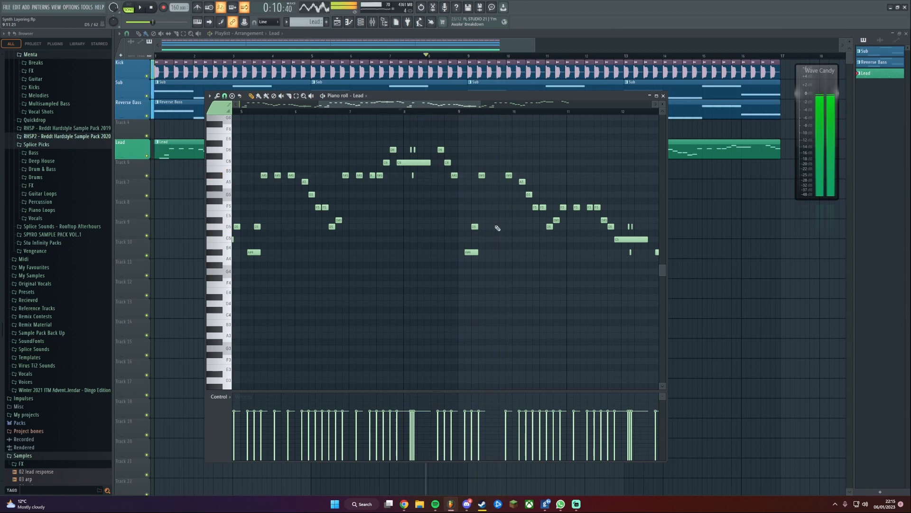
key(space)
drag(475, 226, 475, 207)
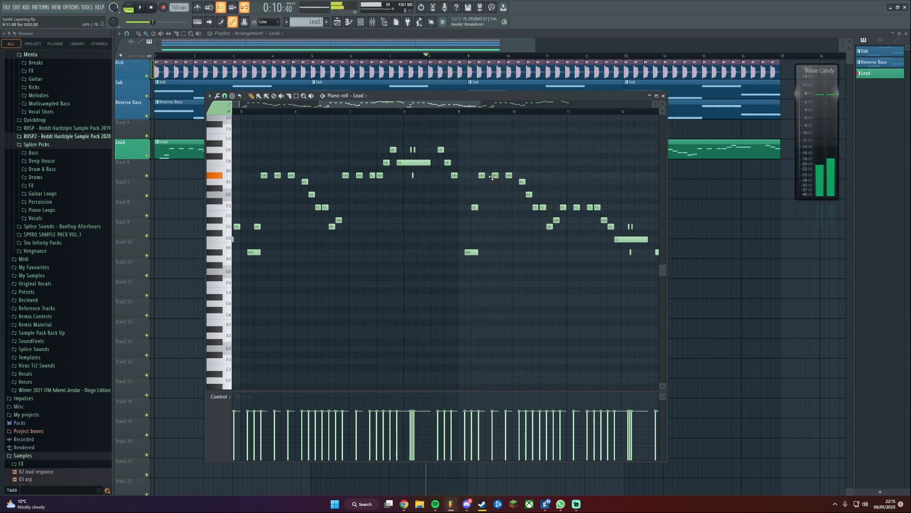
key(space)
Raise the D5 note at the start of bar 1 to F5 and play the lead melody back from the beginning
scroll(435, 246, down, 3)
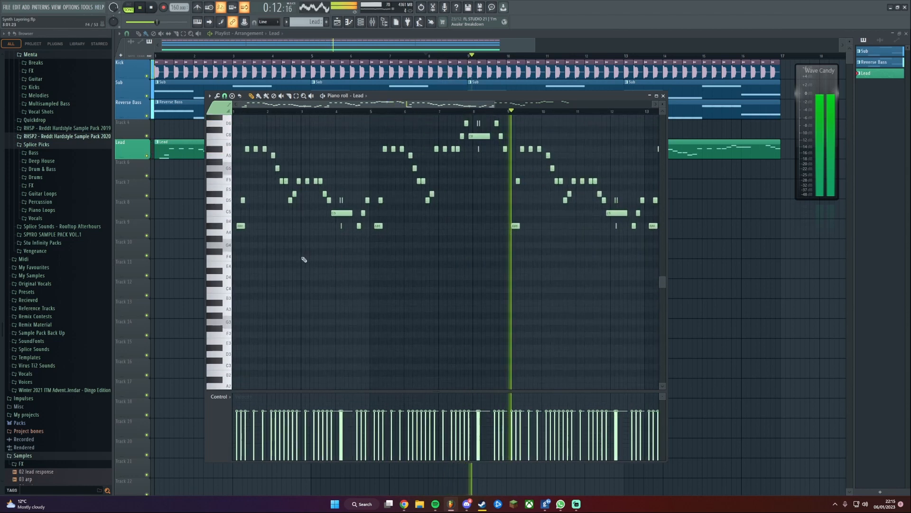
key(space)
key(space)
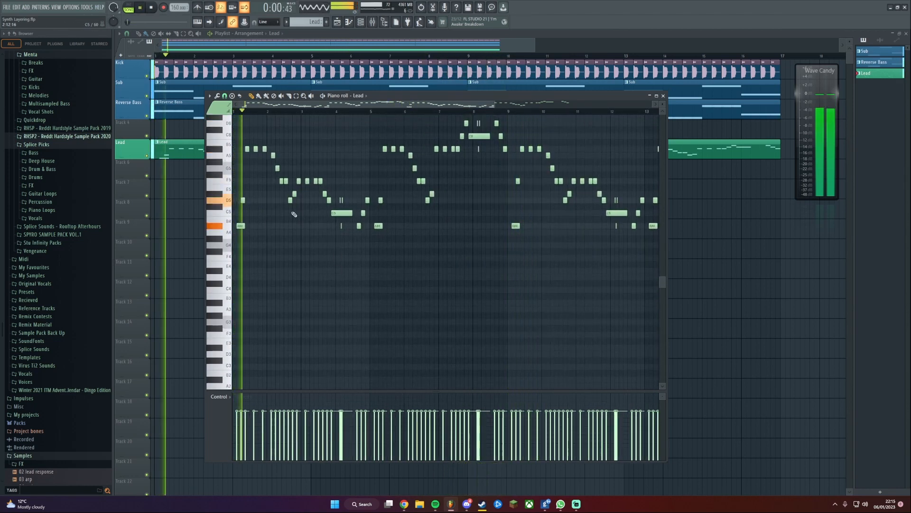
key(space)
key(space)
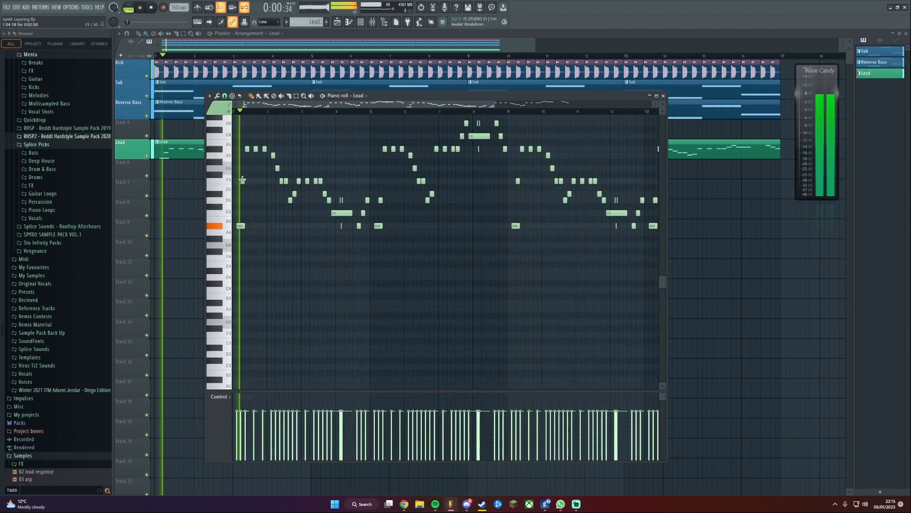
click(243, 180)
key(space)
key(space)
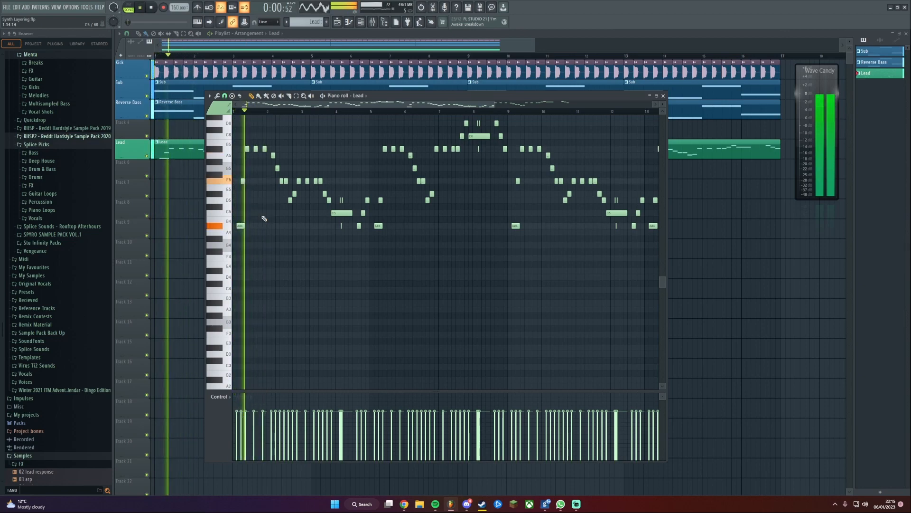
scroll(285, 237, down, 3)
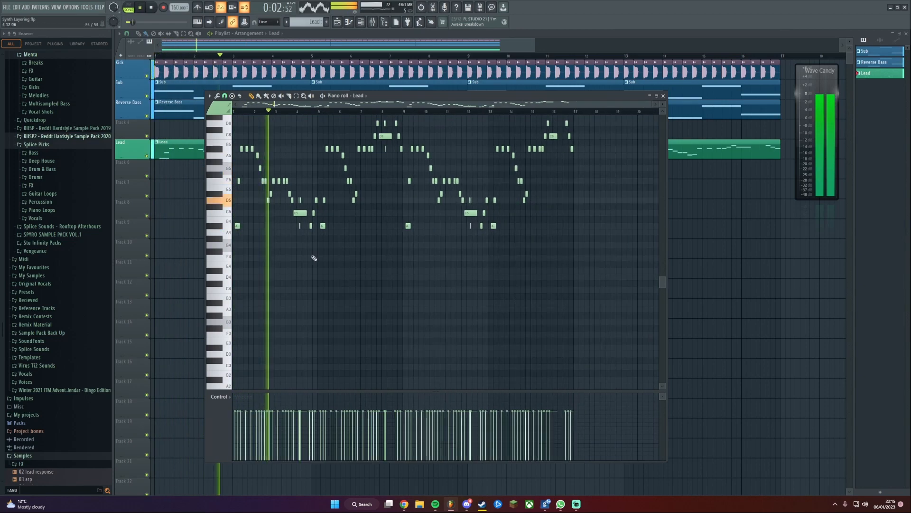
drag(314, 258, 430, 273)
scroll(364, 279, up, 2)
scroll(365, 274, down, 1)
scroll(366, 272, up, 1)
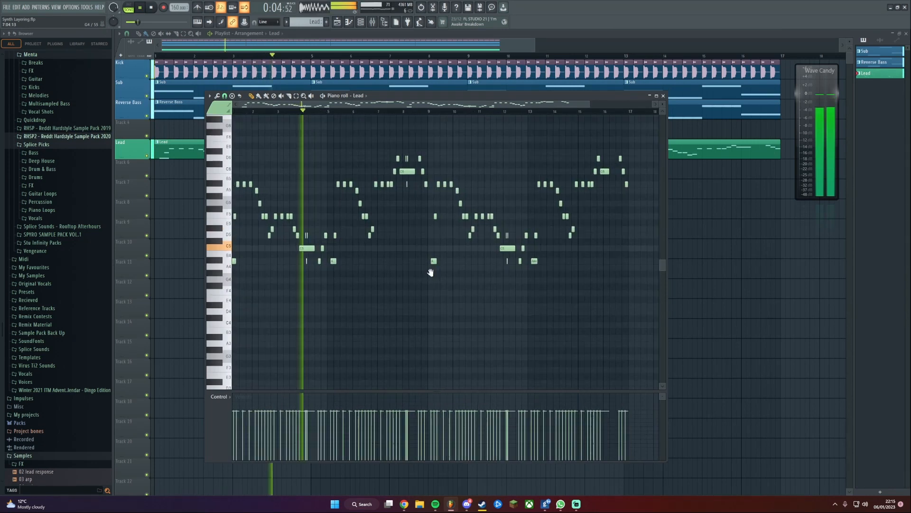
Save the project and listen through the lead melody up to its closing bars
scroll(380, 277, down, 1)
drag(344, 278, 474, 266)
scroll(470, 273, up, 2)
key(ctrl+s)
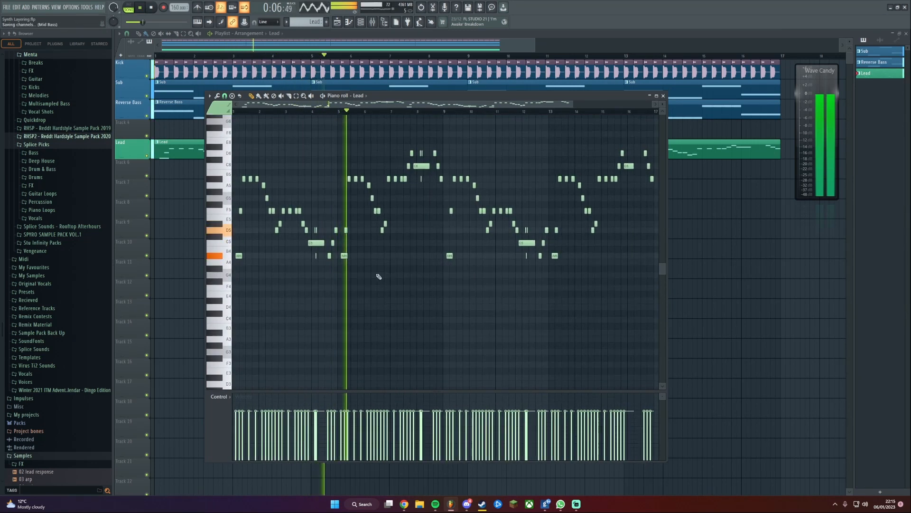
drag(379, 276, 402, 281)
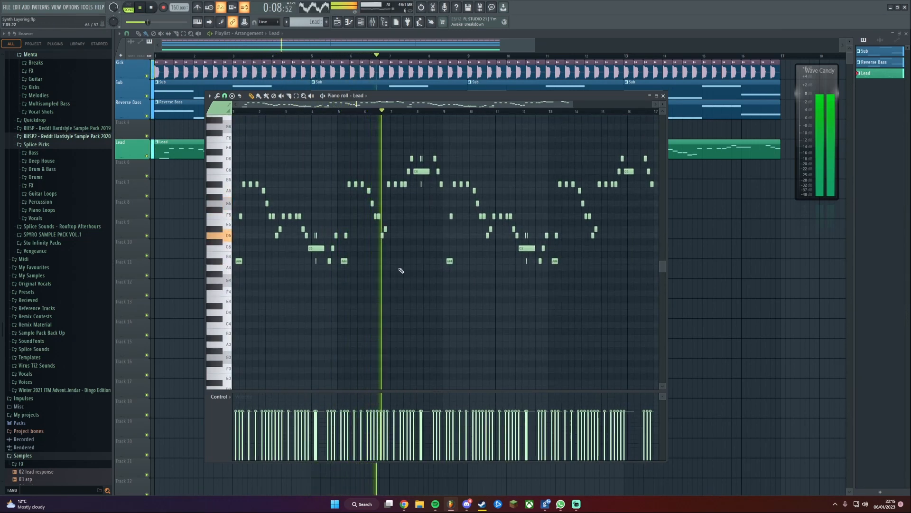
drag(519, 271, 474, 277)
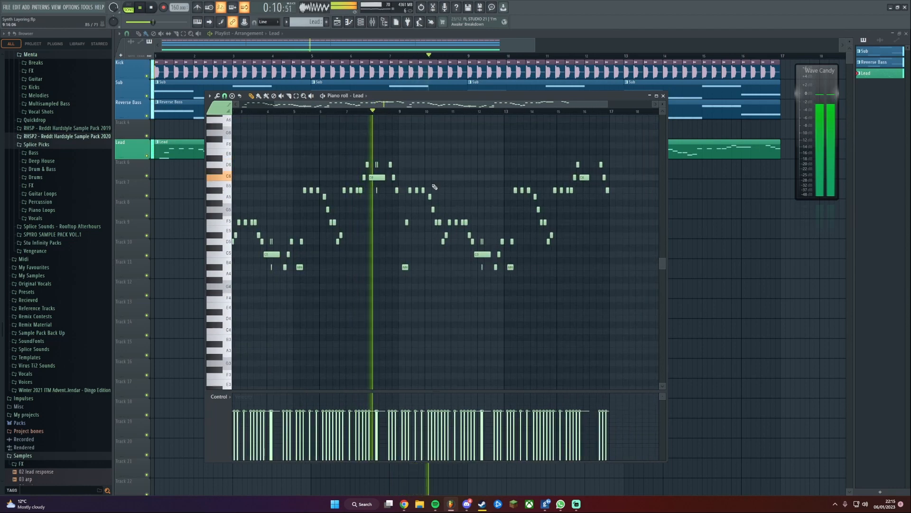
scroll(613, 218, up, 5)
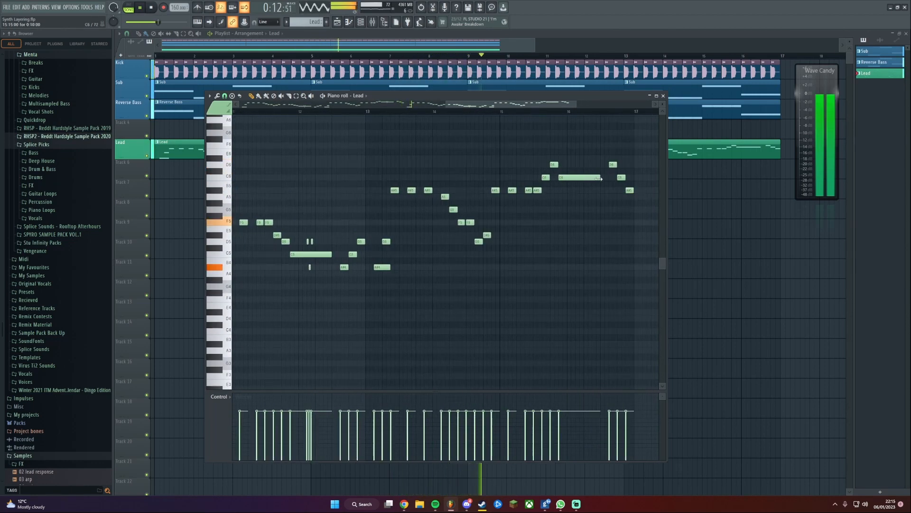
drag(609, 207, 744, 195)
Raise the long A#4 at the start of bar 9 to A#5 and the short F5 above it to C6
key(space)
drag(238, 239, 432, 141)
key(space)
key(space)
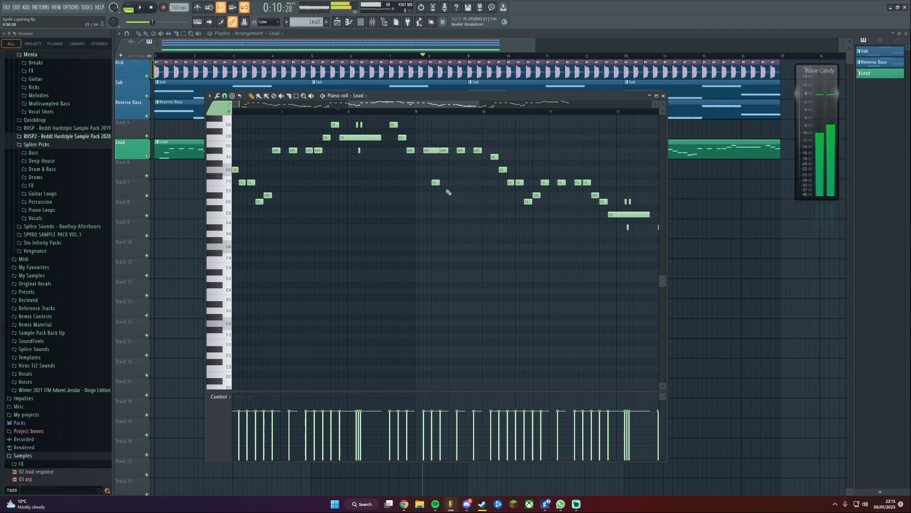
drag(434, 131, 434, 138)
drag(426, 191, 414, 219)
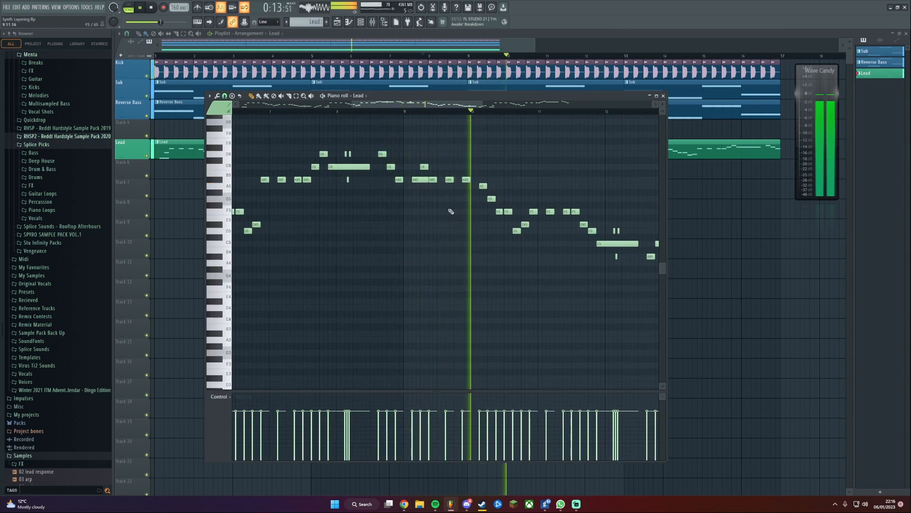
Try lowering the short A#5 right after the long opening note of bar 9 to A5, and audition it
key(space)
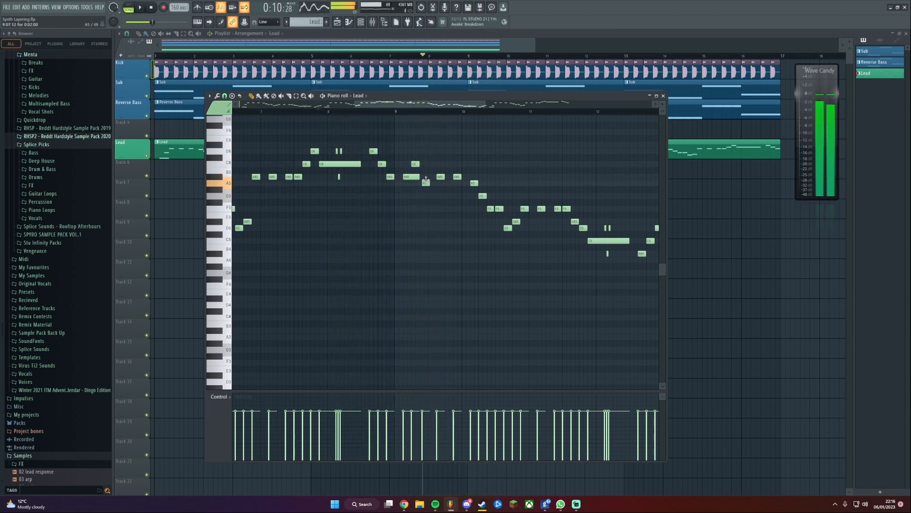
key(space)
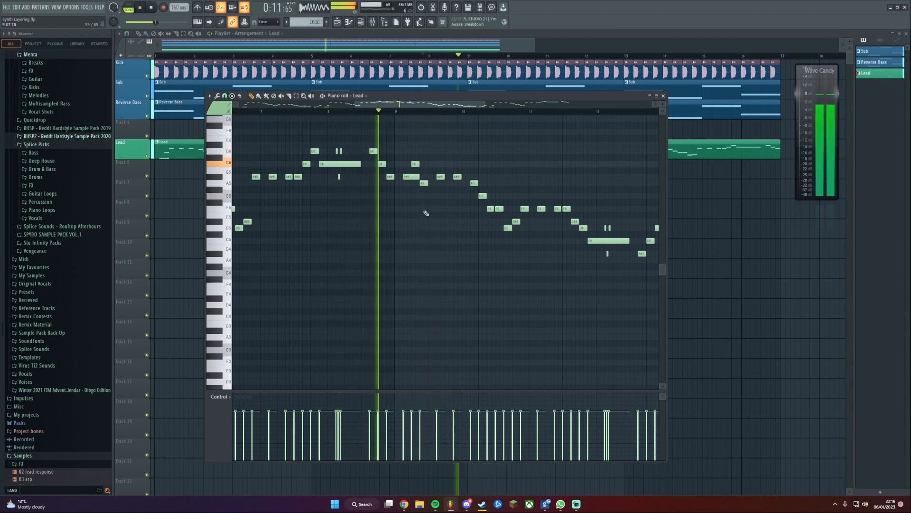
mouse_move(423, 209)
mouse_down()
mouse_move(370, 256)
mouse_move(396, 230)
mouse_move(449, 222)
mouse_up()
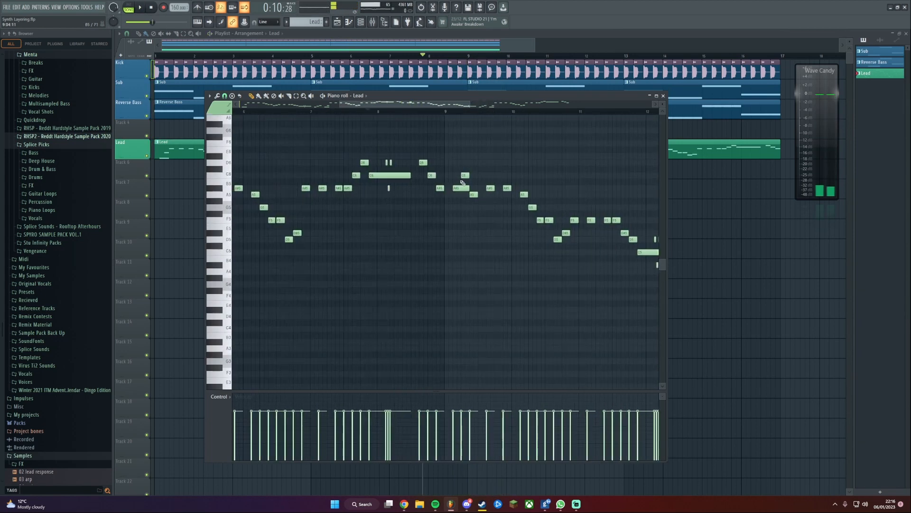
Raise the short C6 at the start of bar 9 to D6 and play back the transition from bar 8
key(space)
mouse_move(465, 154)
mouse_down()
mouse_move(472, 189)
mouse_move(449, 181)
mouse_move(468, 175)
mouse_move(451, 185)
mouse_up()
key(space)
key(space)
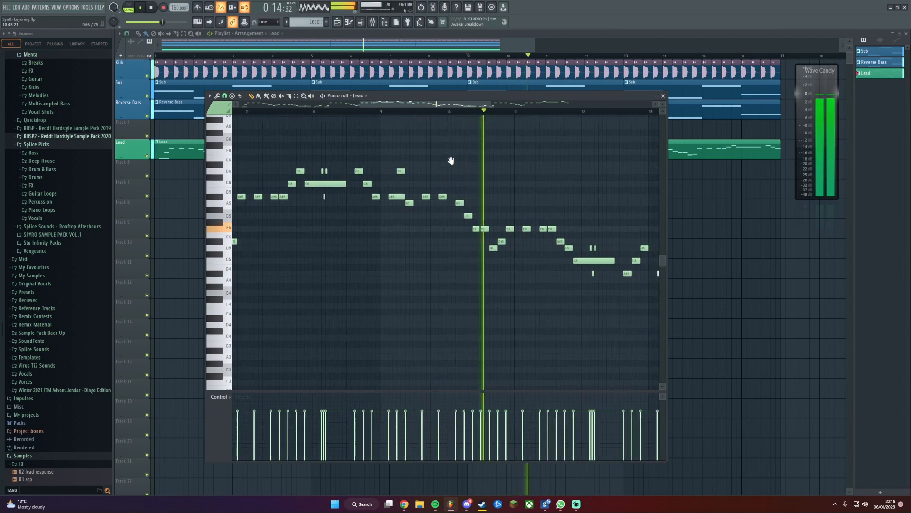
drag(451, 160, 435, 164)
scroll(430, 166, down, 2)
click(259, 112)
scroll(465, 181, up, 1)
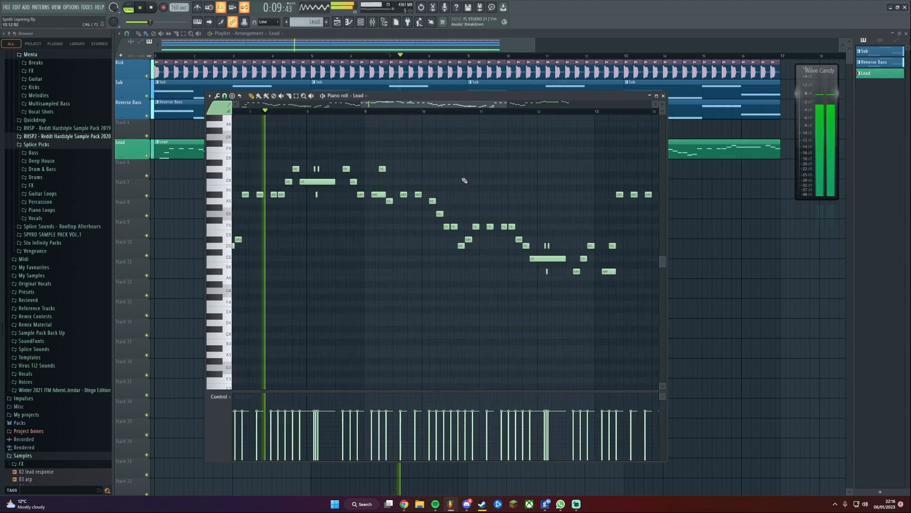
Return the short A5 after the opening of bar 9 to A#5 and replay the passage
scroll(468, 180, down, 5)
drag(516, 193, 425, 186)
scroll(425, 176, up, 1)
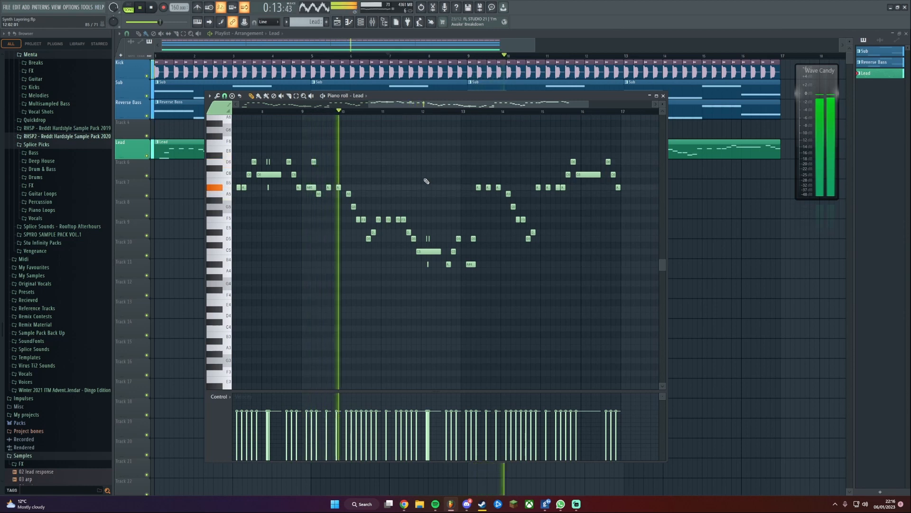
drag(320, 196, 374, 190)
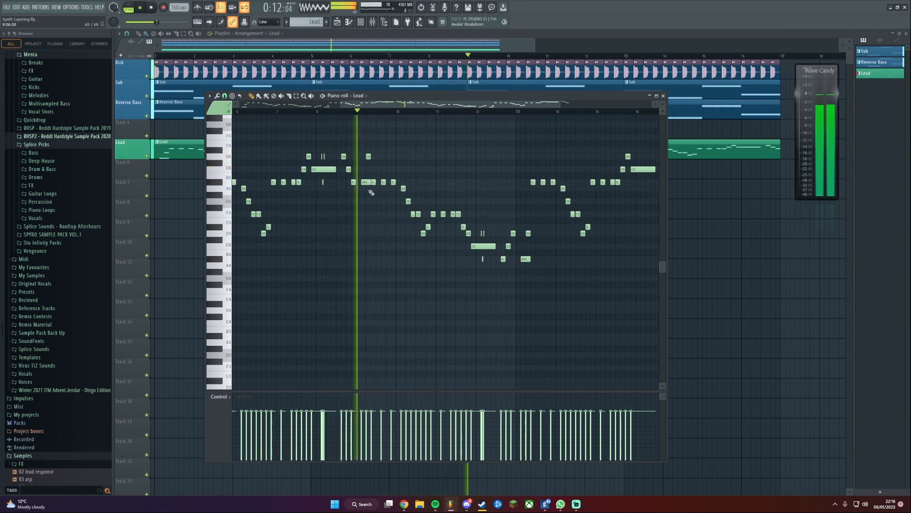
drag(373, 198, 365, 227)
drag(451, 191, 408, 194)
key(space)
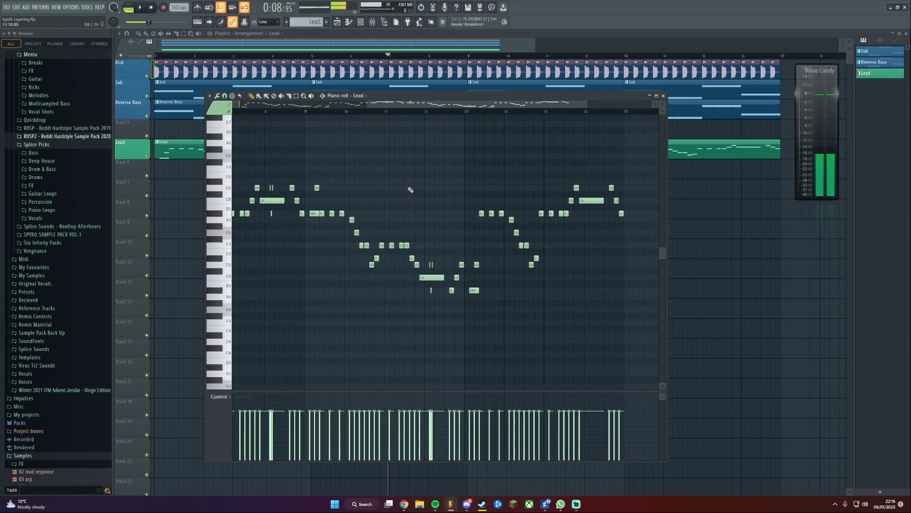
Add very short D6, A#5 and D6 fill notes over the long C6 that leads into bar 16
drag(587, 216, 535, 221)
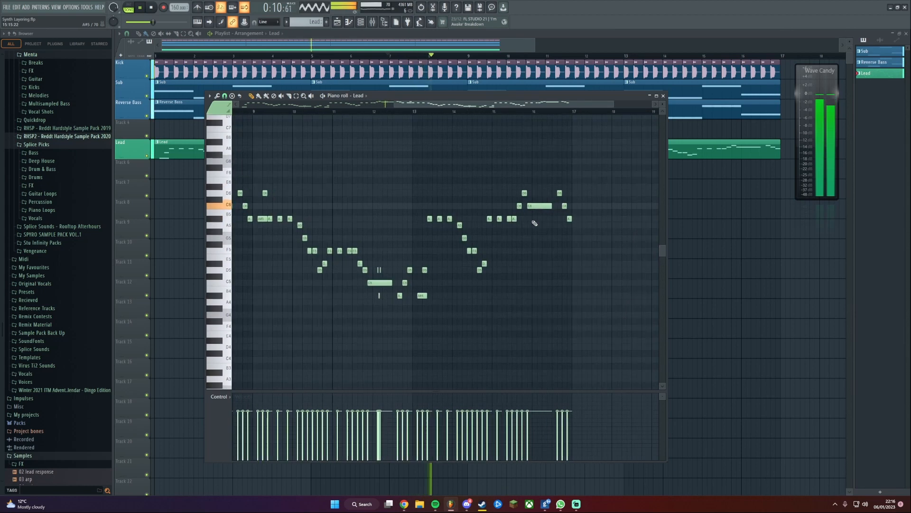
scroll(546, 233, up, 3)
scroll(562, 238, up, 2)
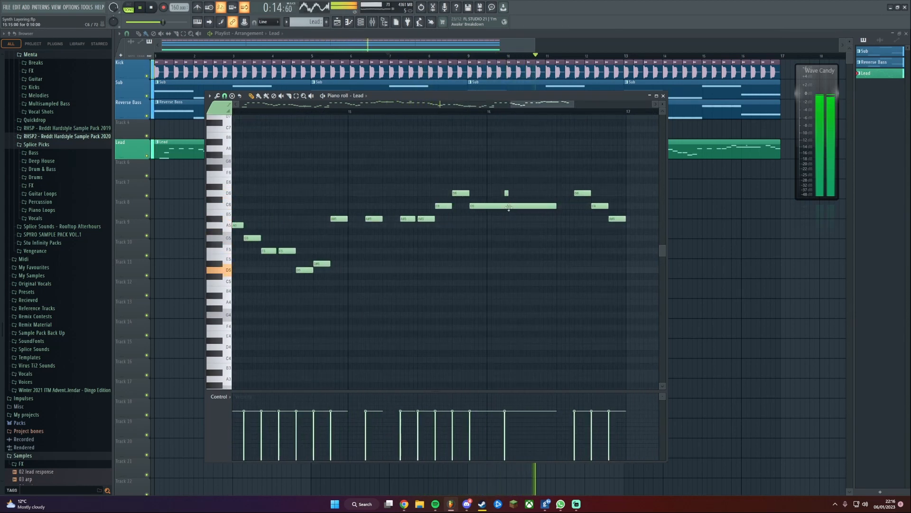
scroll(445, 259, down, 6)
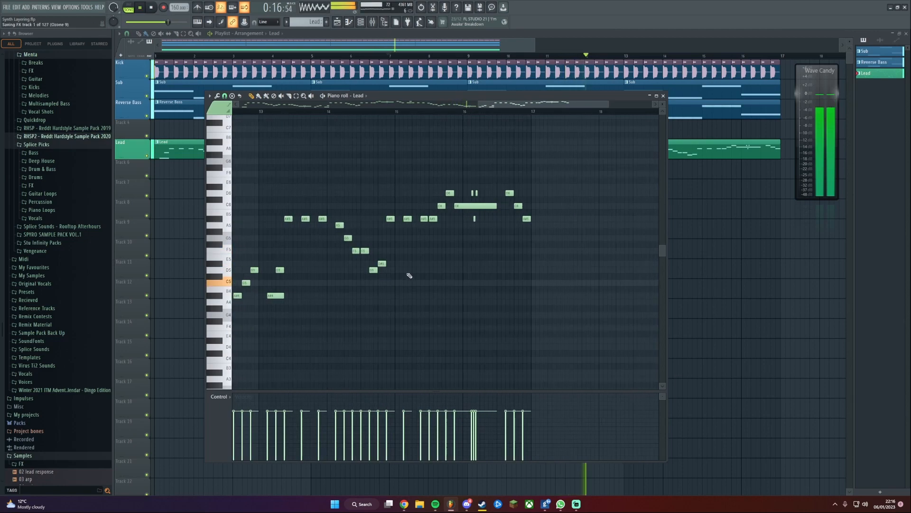
scroll(396, 238, down, 1)
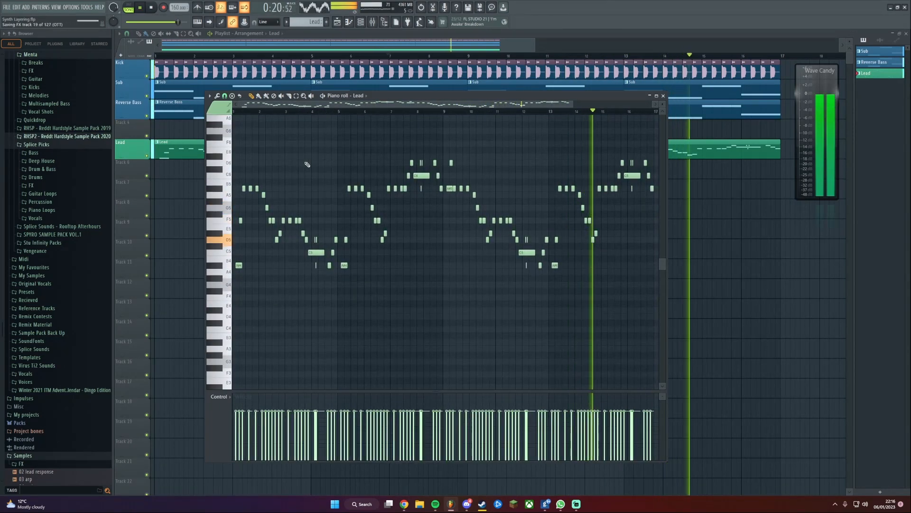
Try a rising A#5, C6, D6 ending for the last three notes of bar 16, auditioning from bar 13
scroll(314, 171, up, 1)
scroll(325, 180, up, 1)
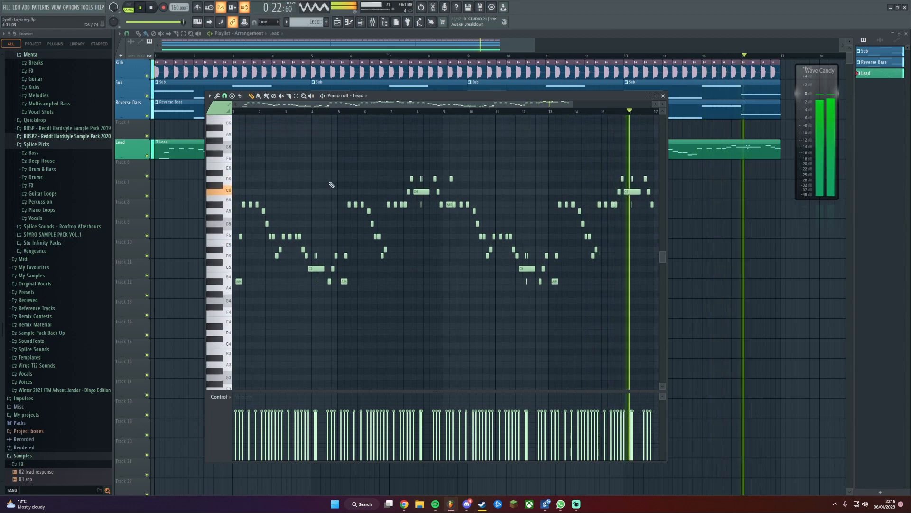
click(553, 114)
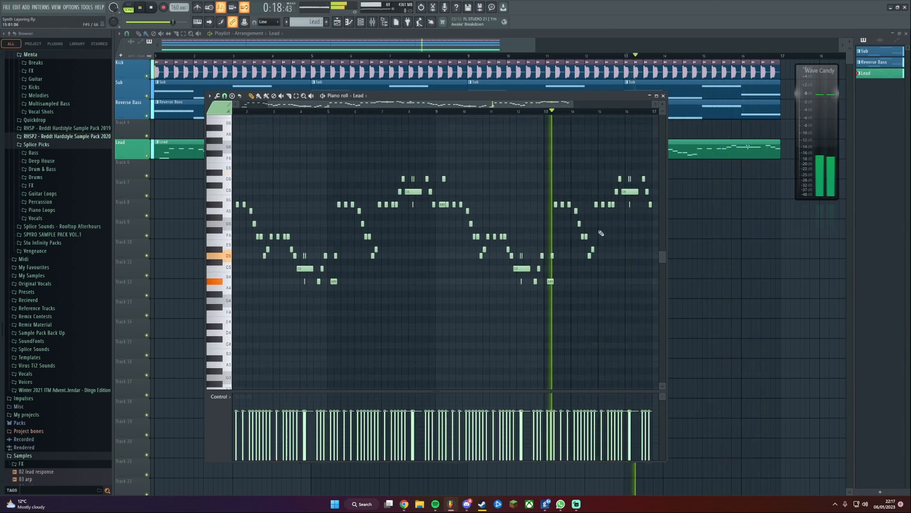
scroll(545, 228, up, 4)
scroll(508, 249, up, 1)
drag(508, 250, 468, 264)
key(space)
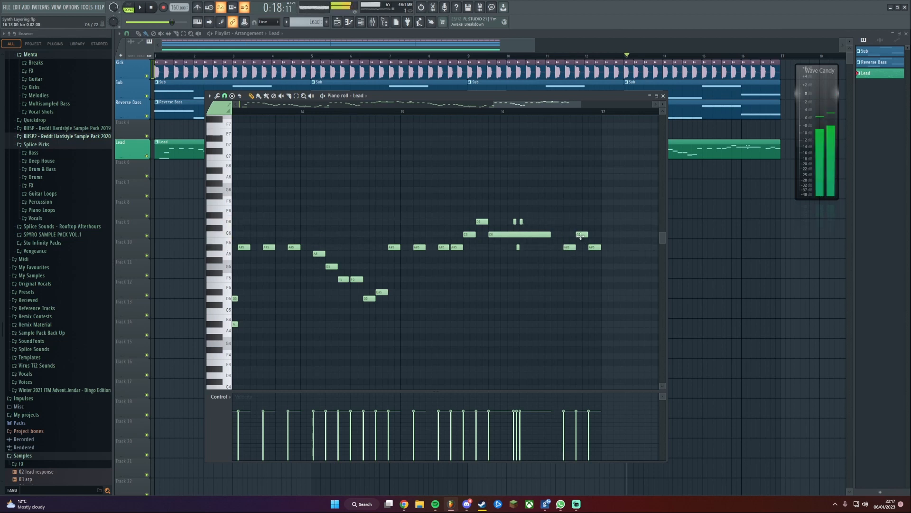
key(space)
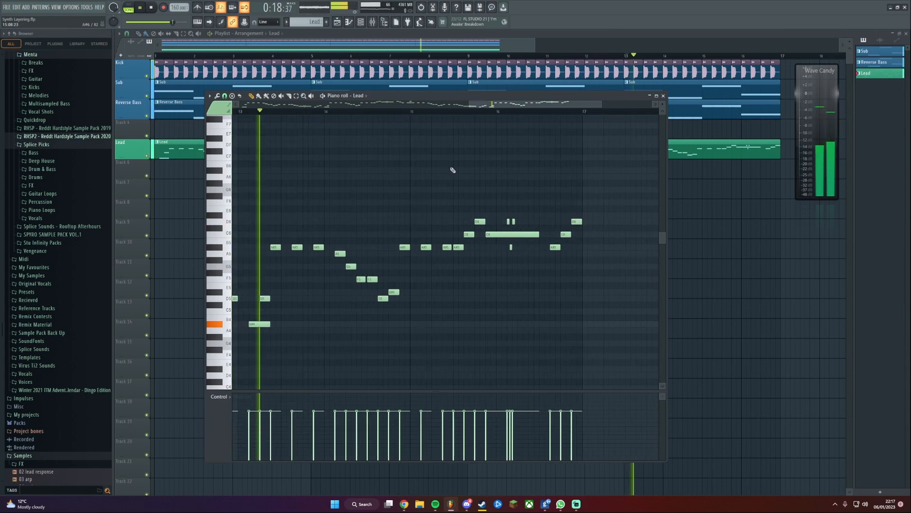
Save the project and change the last three notes of bar 8 to rise through A#5, C6 and D6
scroll(452, 167, down, 5)
ctrl+right_click(552, 172)
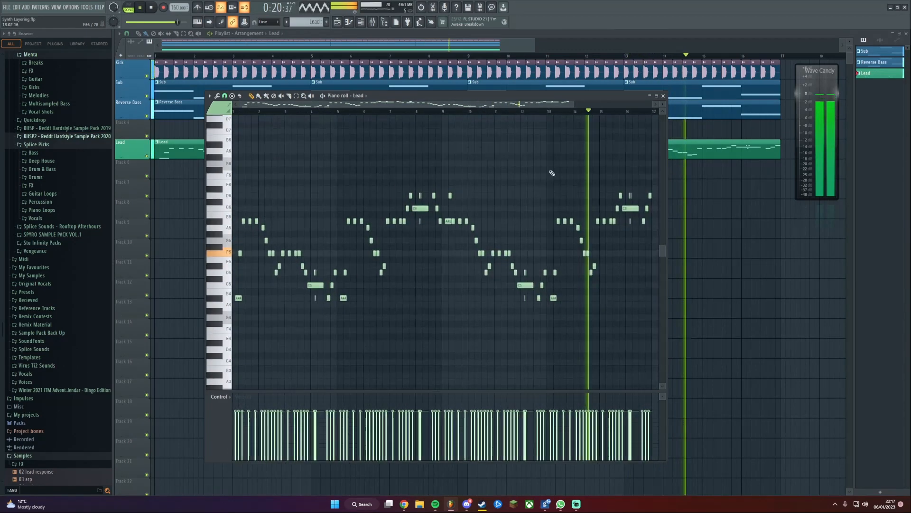
key(ctrl+s)
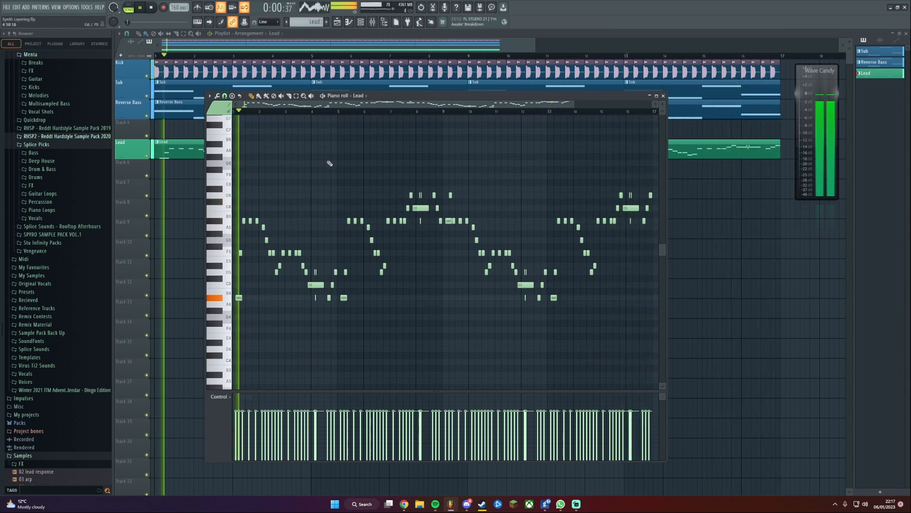
drag(311, 162, 248, 159)
mouse_move(314, 170)
mouse_down()
mouse_move(439, 175)
mouse_move(421, 187)
mouse_up()
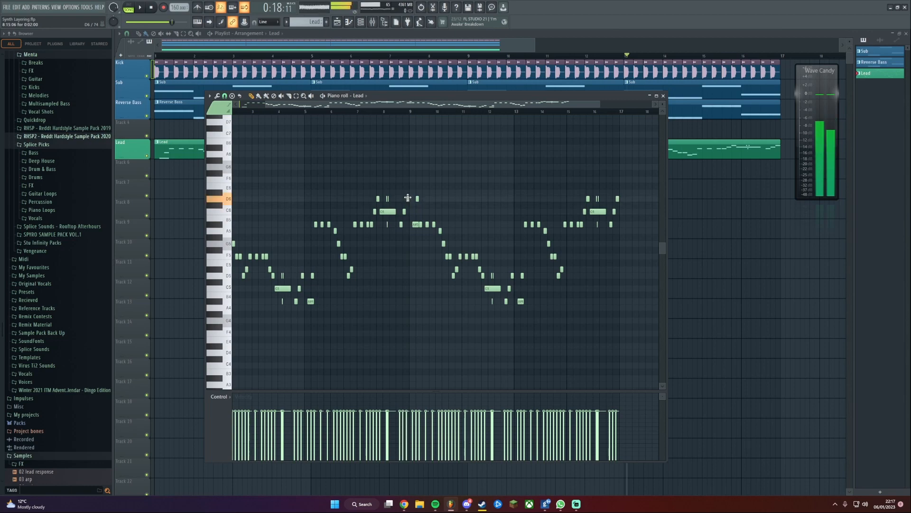
scroll(407, 259, up, 3)
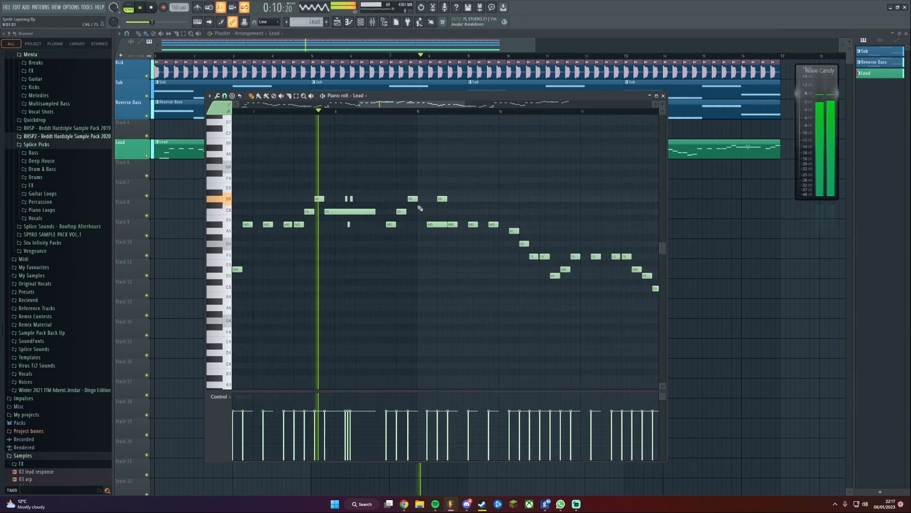
scroll(420, 260, down, 3)
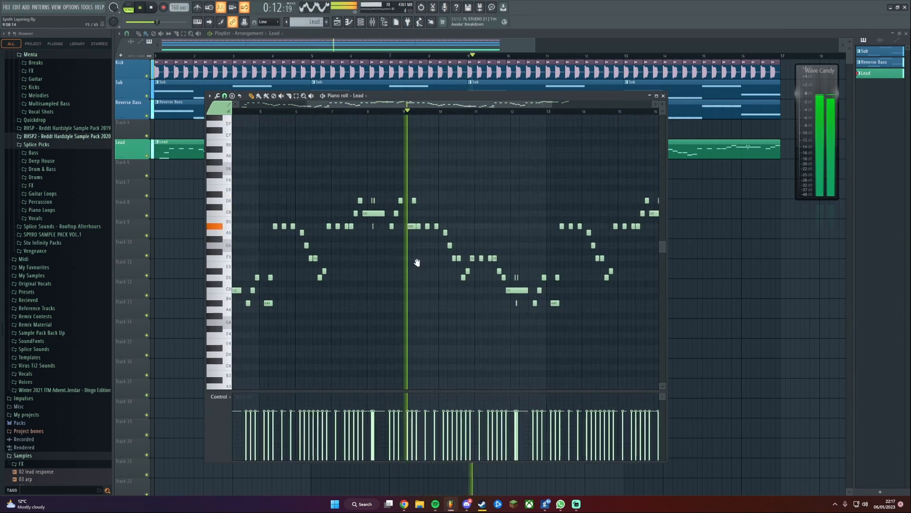
Restore the last three notes of bar 16 to a descending D6, C6, A#5 ending
drag(444, 248, 406, 253)
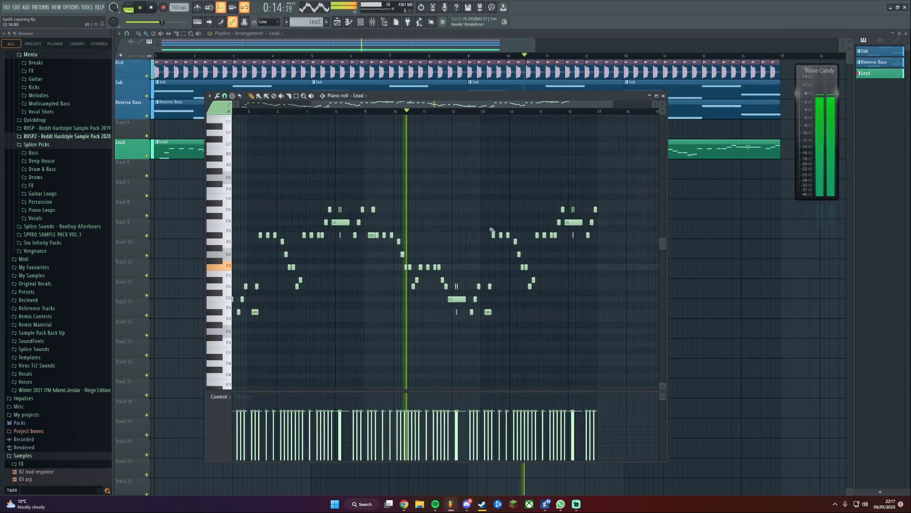
drag(587, 235, 591, 207)
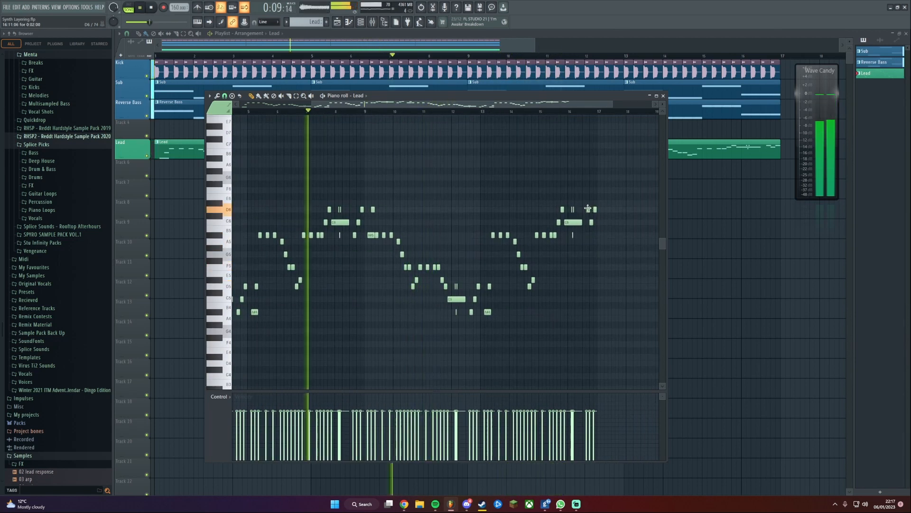
click(595, 235)
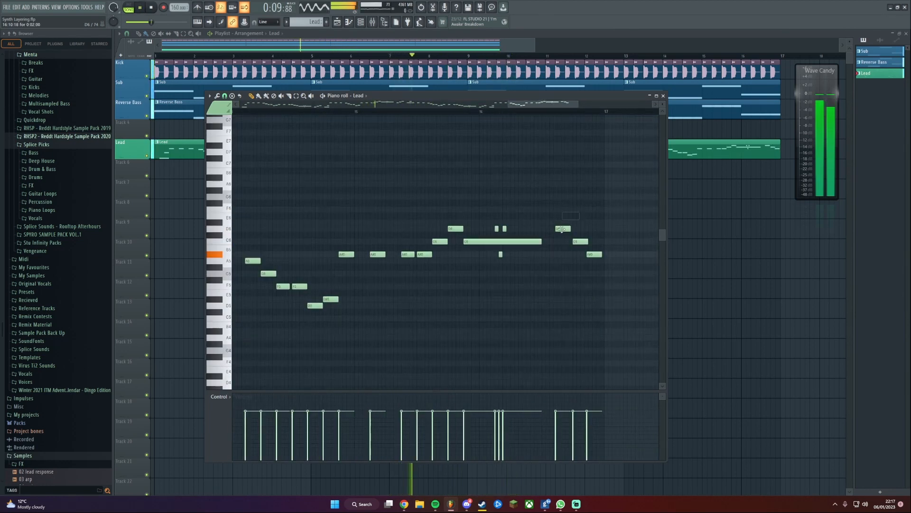
drag(567, 261, 447, 218)
scroll(338, 240, down, 1)
scroll(448, 218, down, 2)
Rework the first part of bar 9 into three short F6 notes followed by D#6 and D6, checking with playback
key(space)
drag(330, 224, 427, 250)
scroll(427, 251, up, 3)
drag(494, 221, 407, 250)
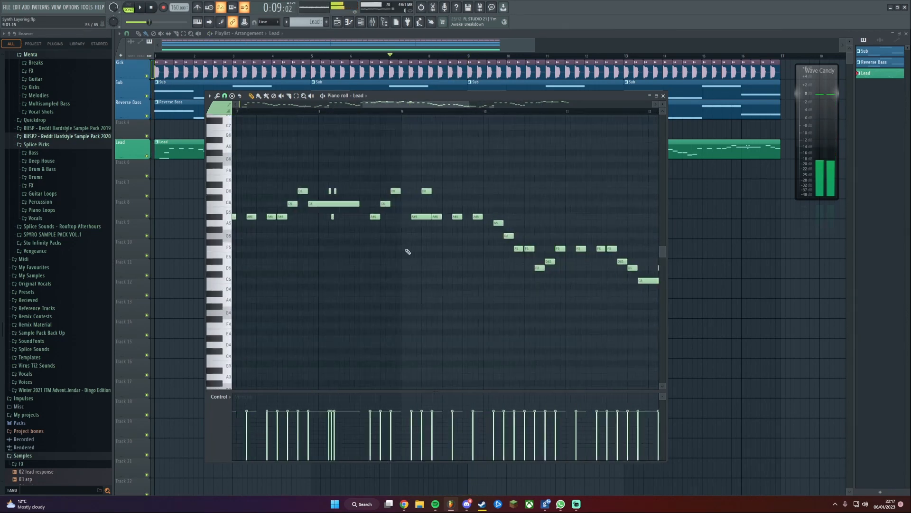
key(space)
key(space)
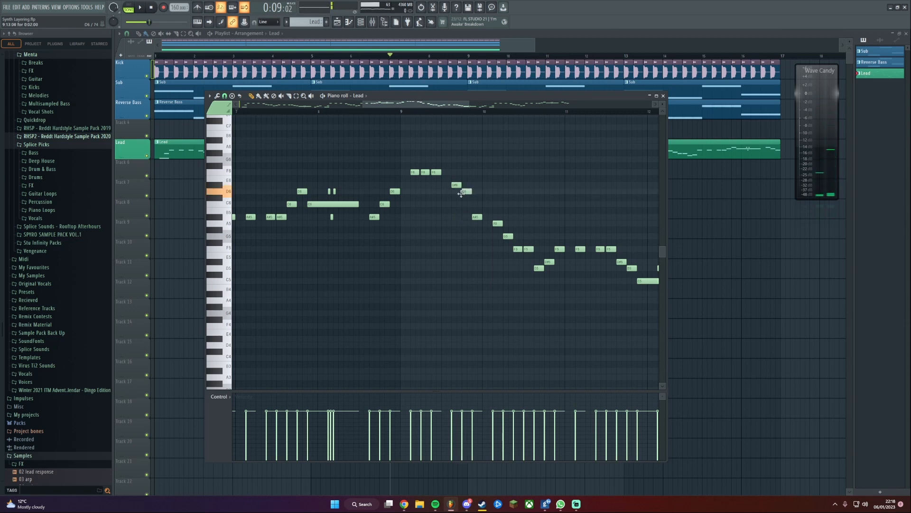
key(space)
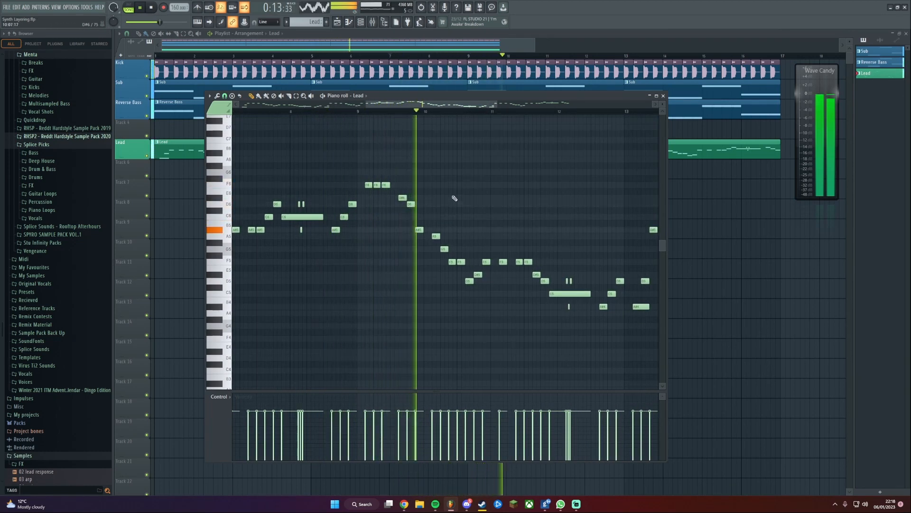
Lower the third F6 in bar 9 to D#6 after auditioning the phrase
key(space)
key(space)
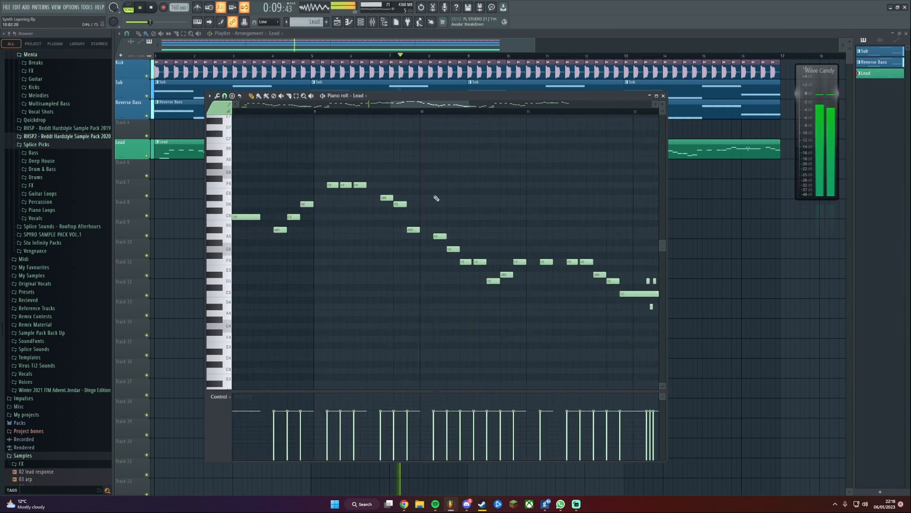
scroll(448, 202, down, 1)
drag(439, 202, 463, 204)
scroll(463, 205, down, 1)
key(space)
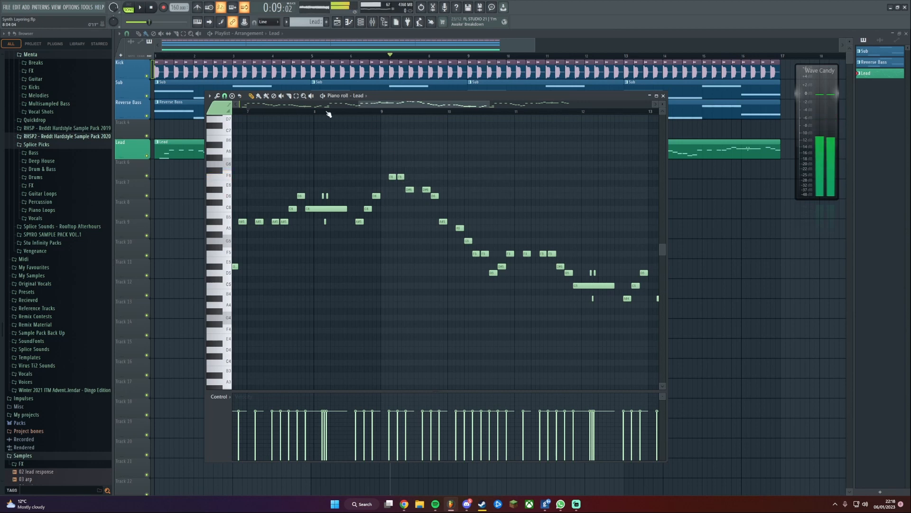
Try F6 instead of D#6 as the third short note of bar 9 and audition the phrase
key(space)
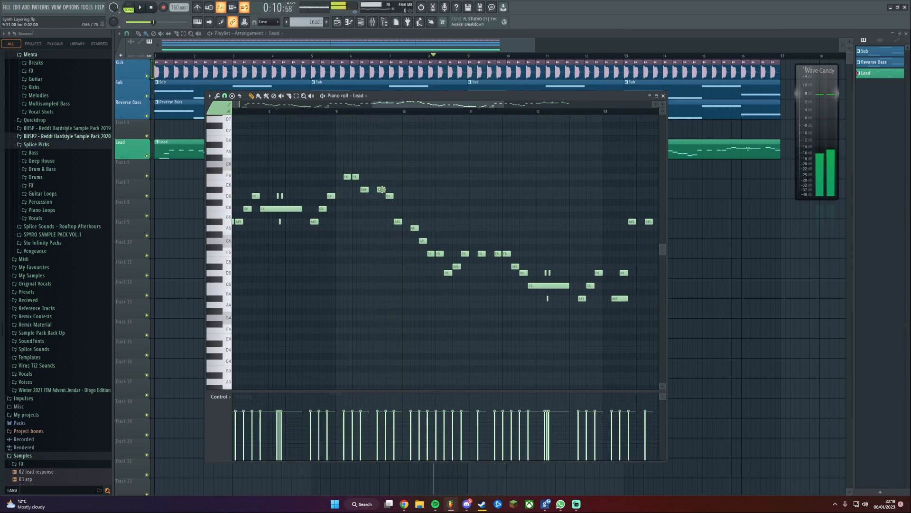
key(space)
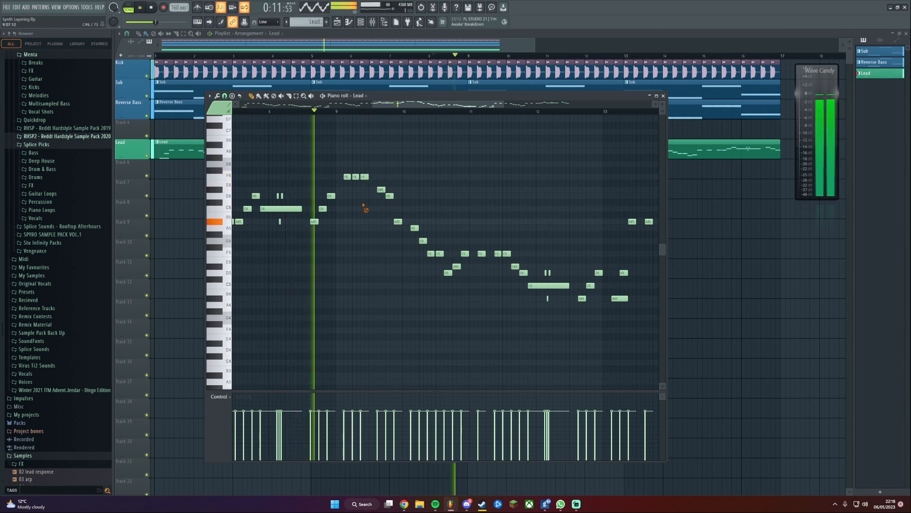
click(312, 112)
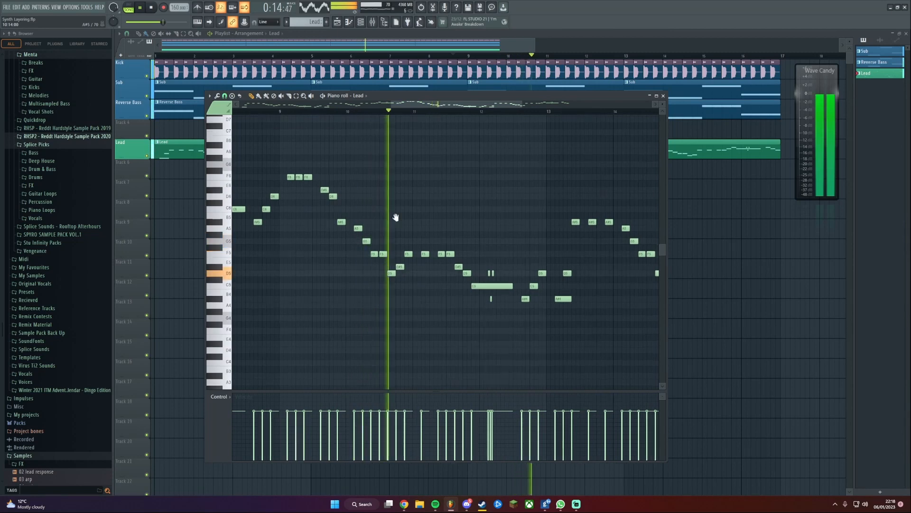
scroll(361, 213, down, 4)
key(space)
key(space)
Clear the high F6 notes and the descending D#6, D6 and A#5 notes from bar 9, playing back the lead-in
drag(376, 190, 502, 242)
key(space)
scroll(463, 162, up, 1)
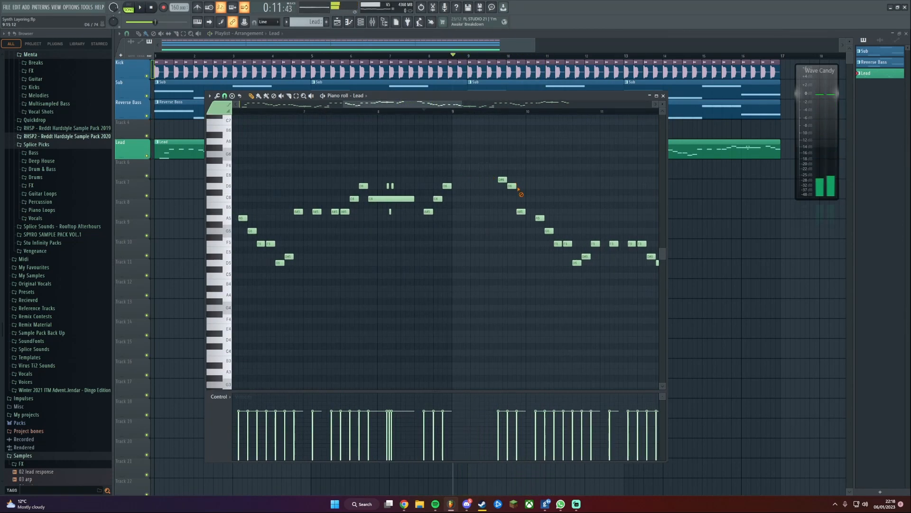
scroll(488, 238, down, 2)
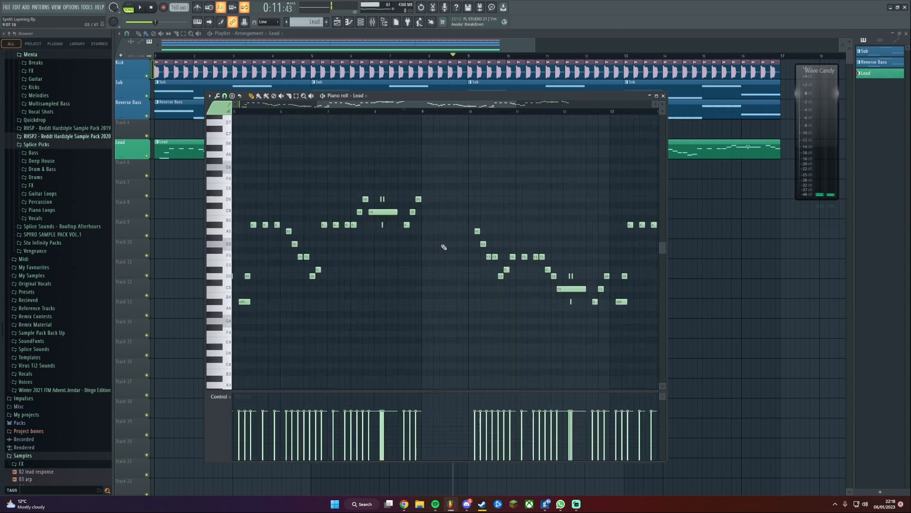
scroll(436, 233, up, 2)
key(space)
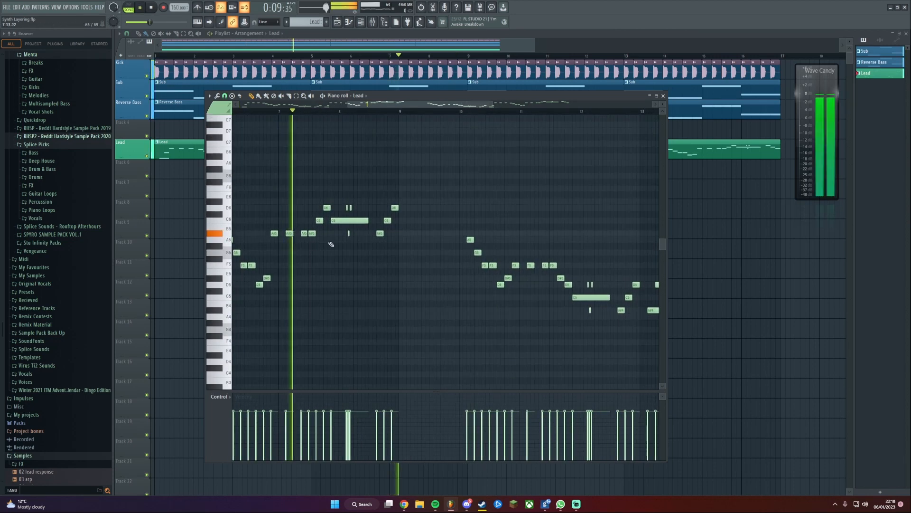
scroll(332, 240, up, 1)
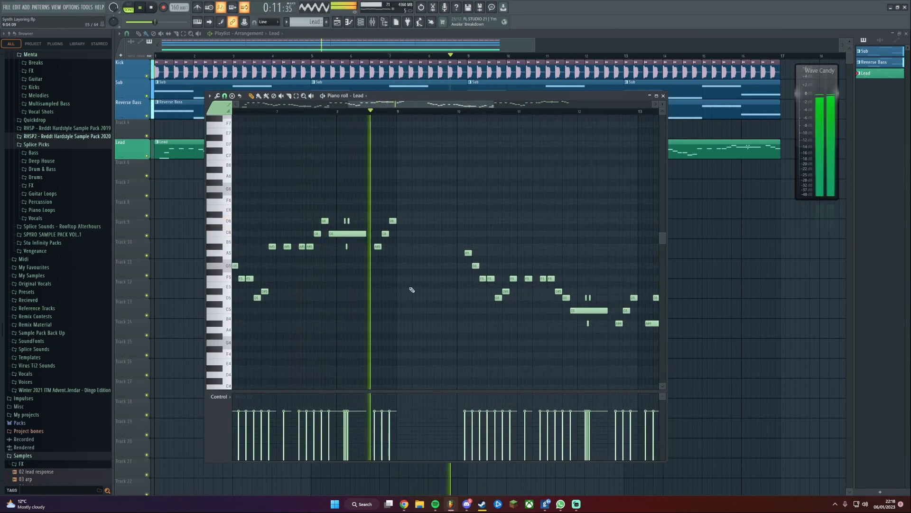
Rebuild bar 9 with a longer D6 followed by four short A#5 notes, checking the pitches with playback
drag(400, 285, 388, 286)
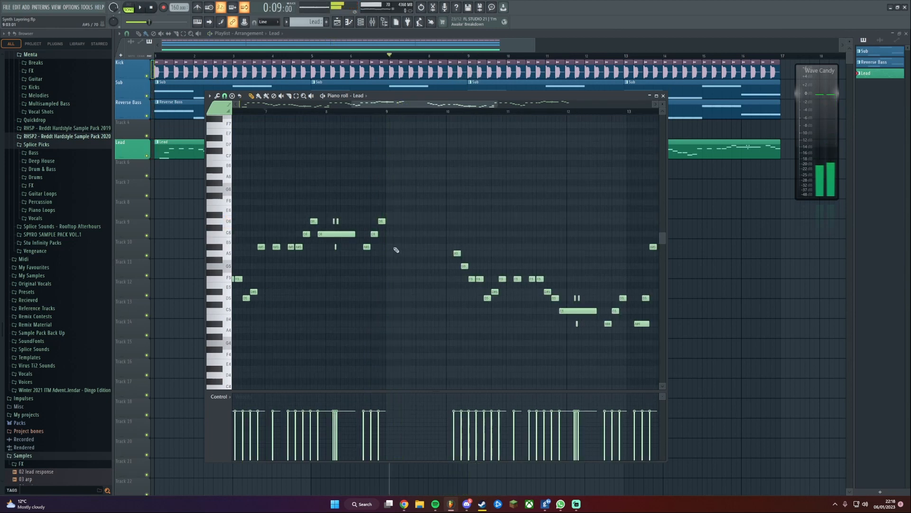
click(395, 221)
key(space)
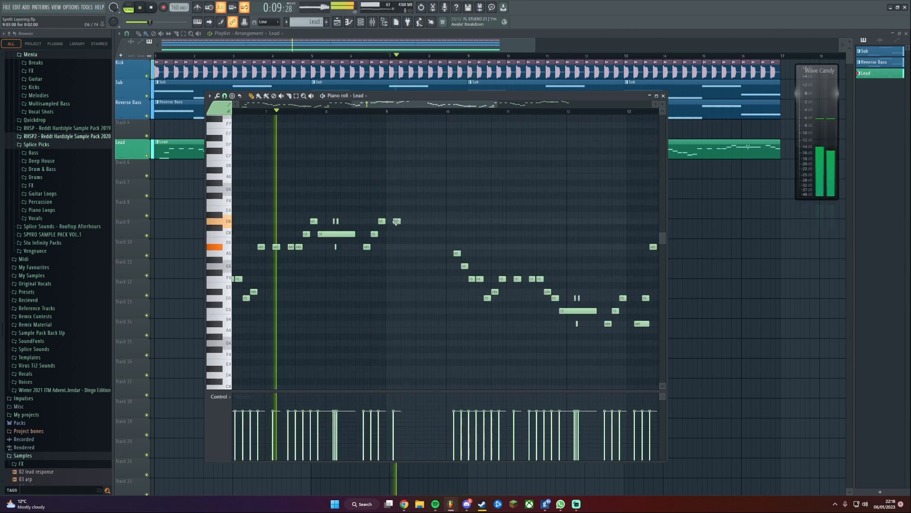
click(404, 215)
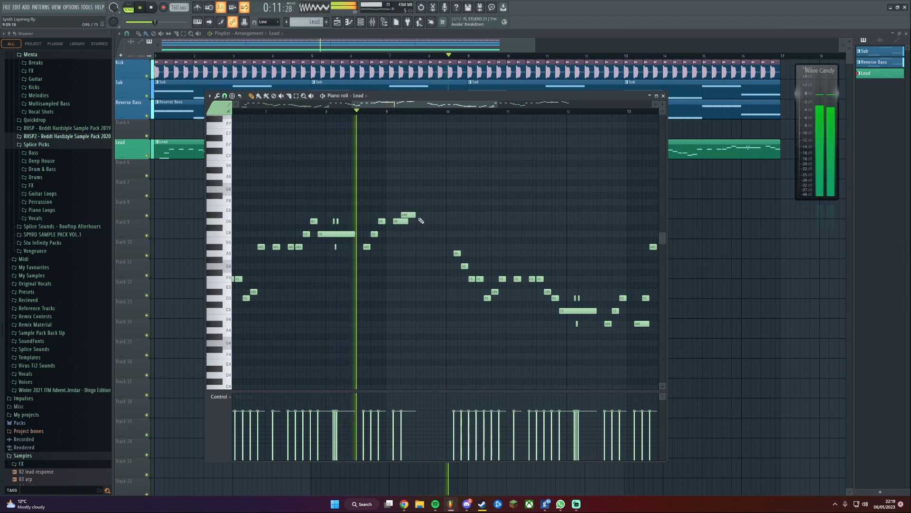
key(space)
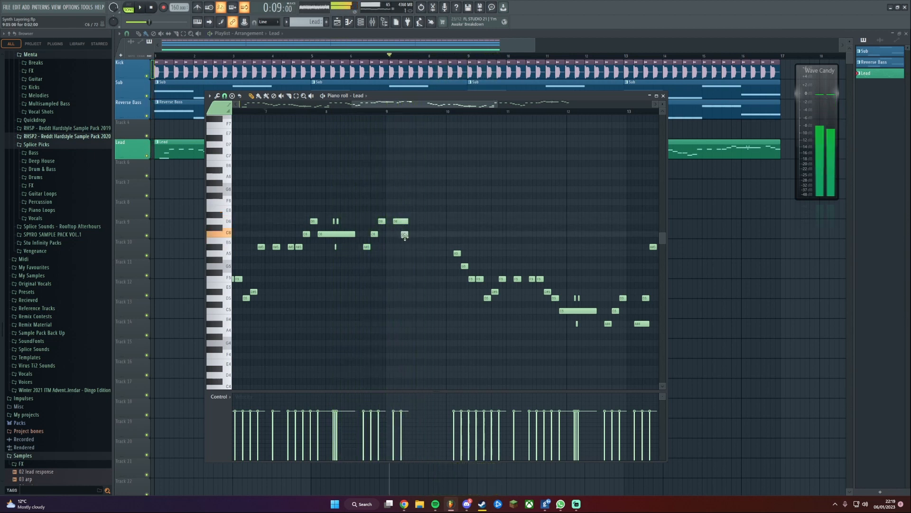
click(409, 247)
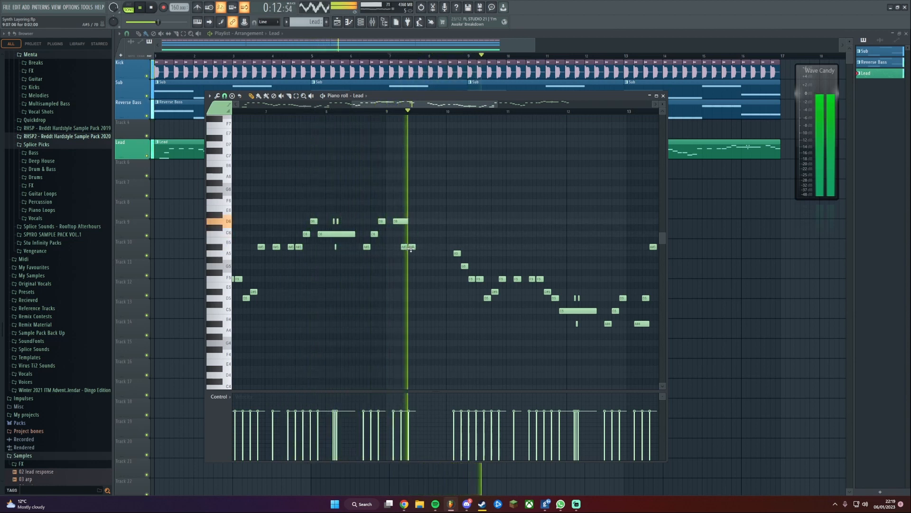
key(space)
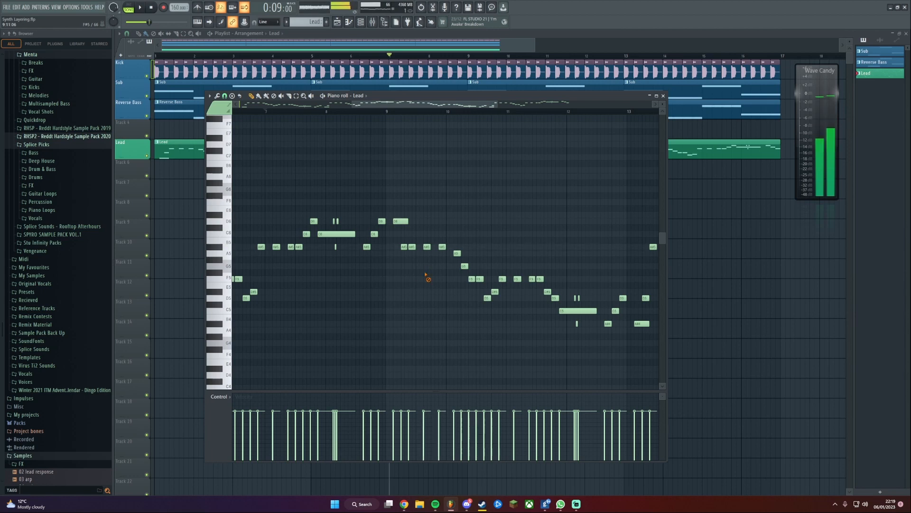
Audition the reworked bar 9 opening several times together with the phrases before and after it
key(space)
scroll(415, 292, up, 1)
mouse_move(416, 299)
mouse_down()
mouse_move(423, 256)
mouse_move(416, 287)
mouse_up()
scroll(414, 282, down, 2)
scroll(416, 275, up, 2)
mouse_move(393, 208)
mouse_down()
mouse_move(435, 224)
mouse_move(404, 203)
mouse_up()
right_click(414, 247)
scroll(431, 234, down, 1)
key(space)
key(space)
key(space)
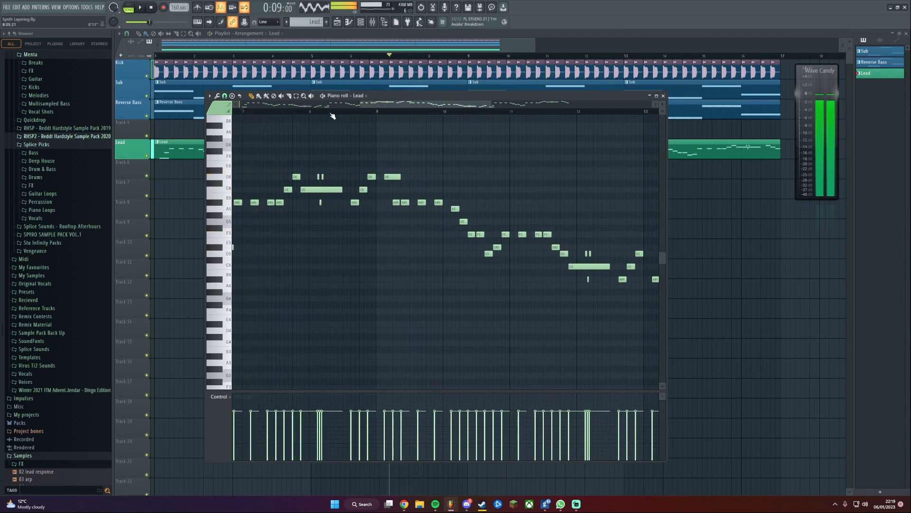
scroll(367, 239, down, 3)
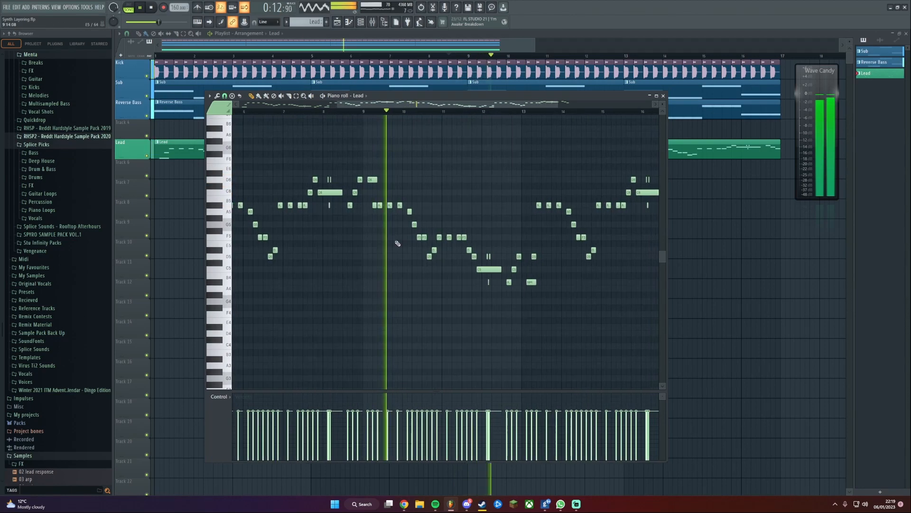
scroll(401, 232, up, 1)
drag(412, 221, 511, 193)
key(space)
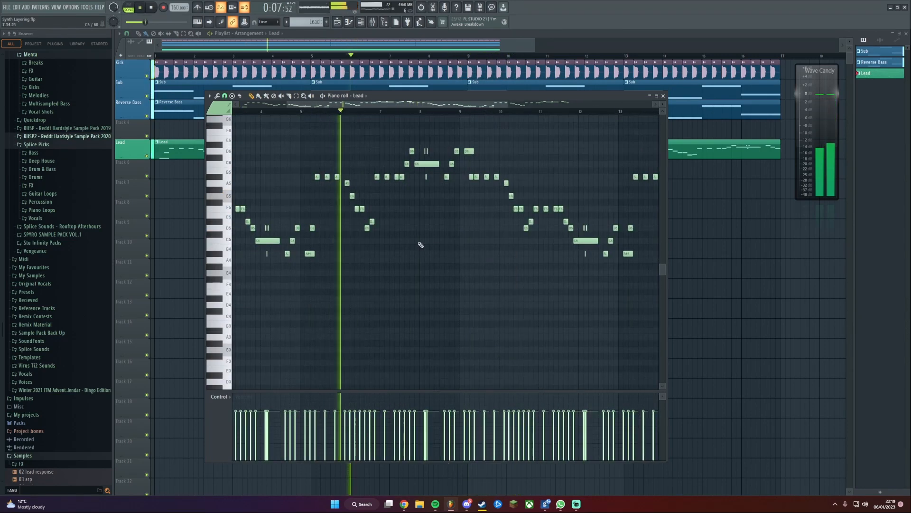
scroll(441, 225, up, 3)
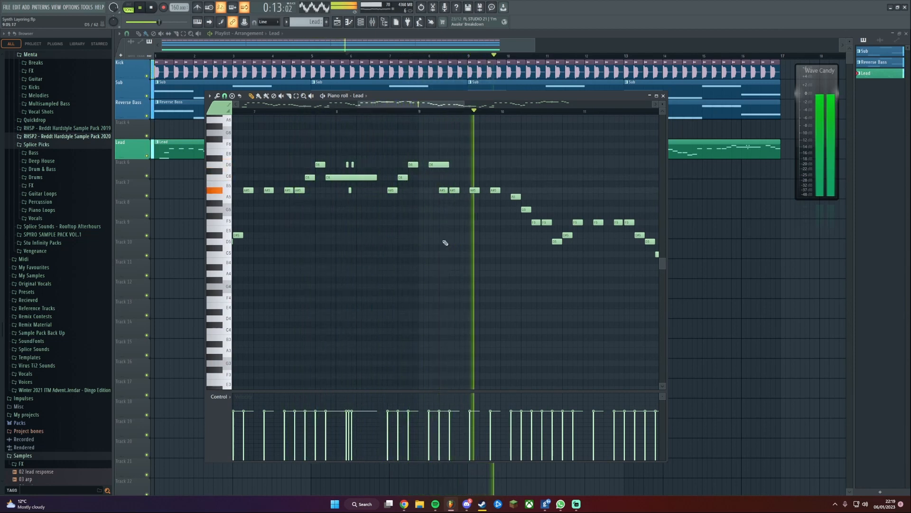
Lower the longer opening note of bar 9 to C6 and check the transition from bar 8
key(space)
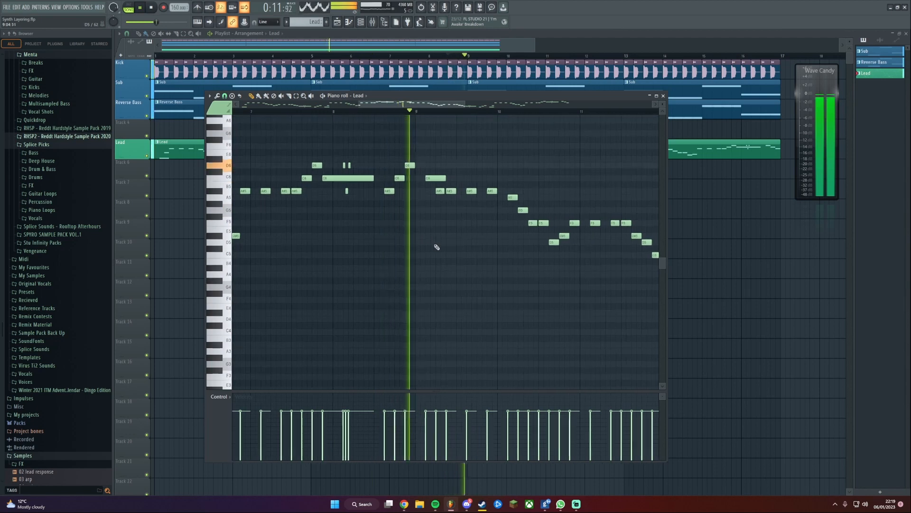
key(space)
key(space)
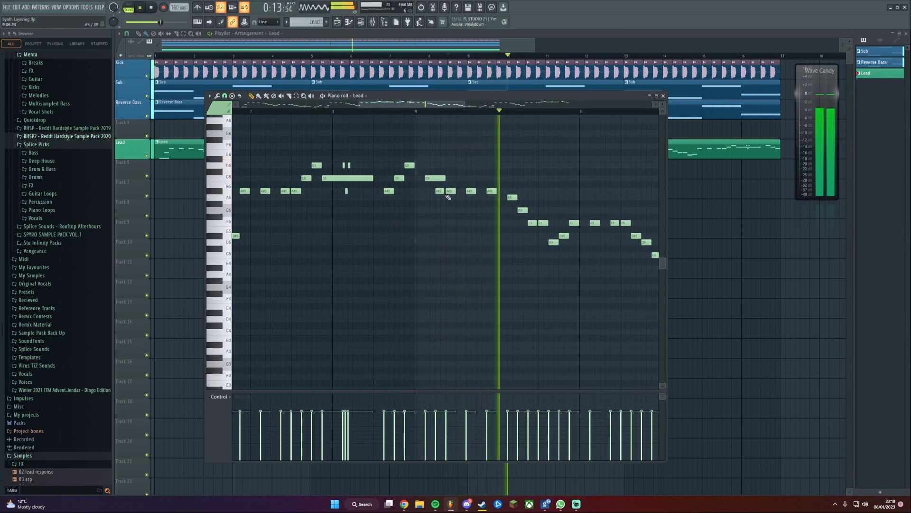
key(space)
click(321, 112)
key(space)
Listen through the whole lead melody to check how the bar 9 opening fits between the surrounding phrases
scroll(451, 263, down, 3)
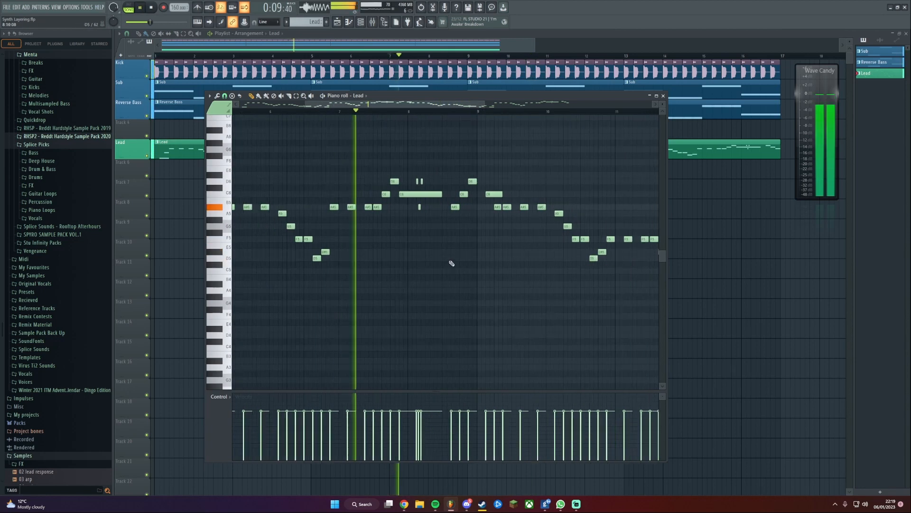
drag(463, 270, 390, 276)
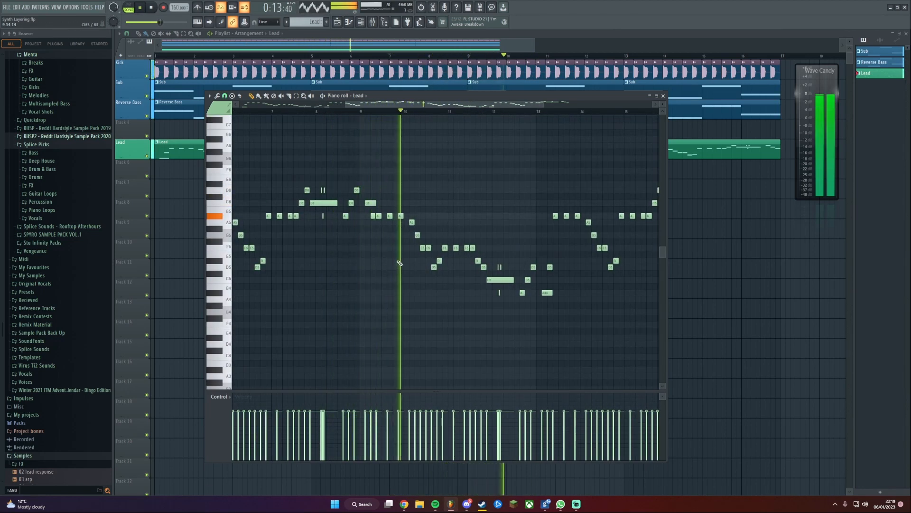
drag(398, 257, 362, 258)
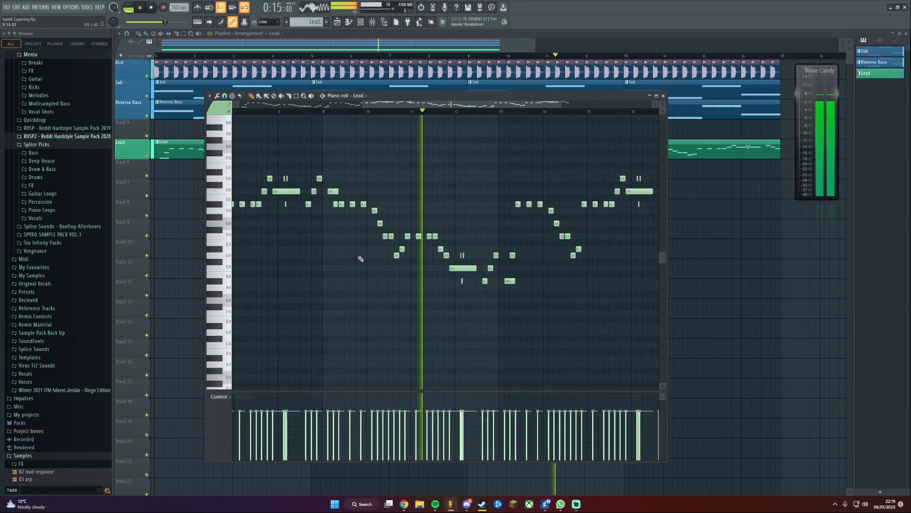
scroll(355, 264, down, 3)
key(space)
key(space)
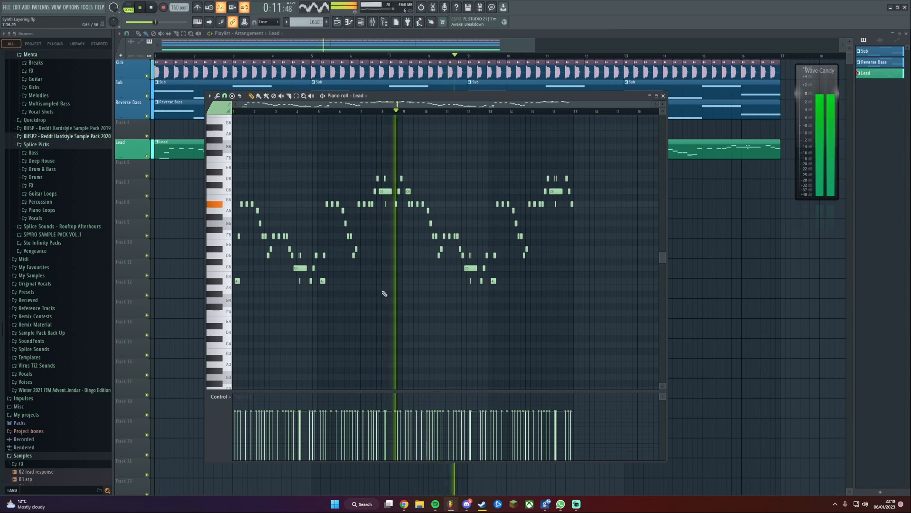
mouse_move(402, 283)
mouse_down()
mouse_move(376, 289)
mouse_move(397, 273)
mouse_up()
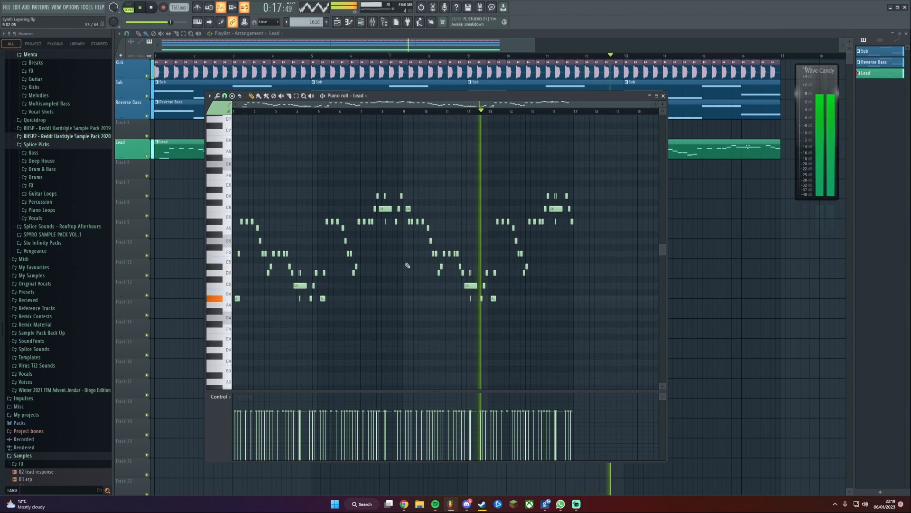
scroll(406, 265, up, 1)
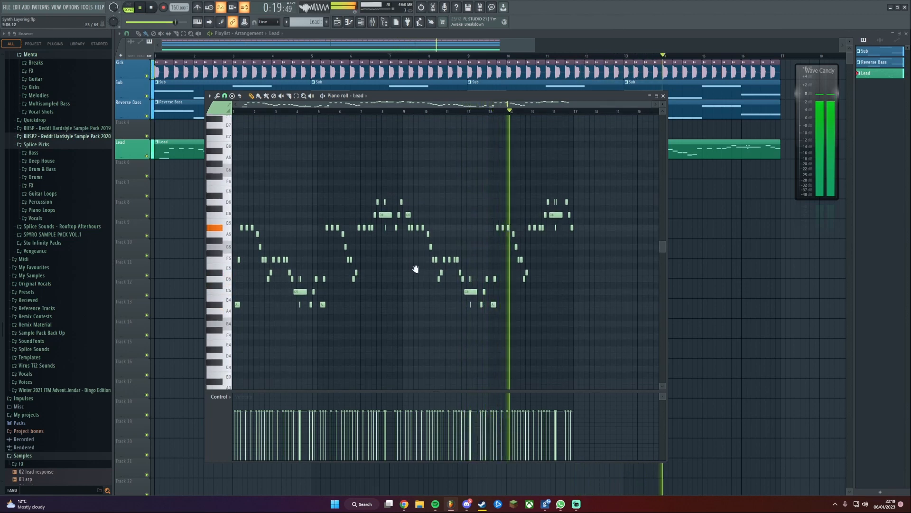
scroll(404, 265, down, 1)
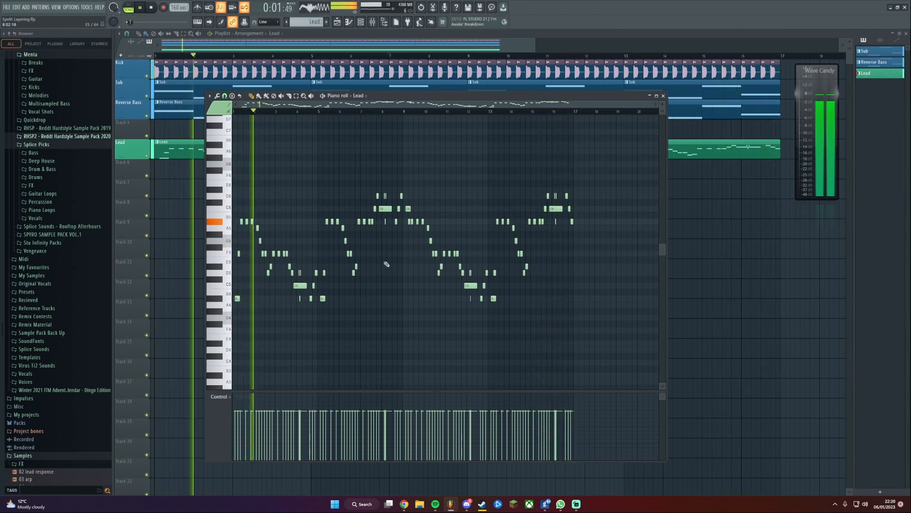
drag(439, 191, 490, 217)
Close the piano roll, save the project and play the full sixteen-bar arrangement from the start
scroll(453, 243, up, 2)
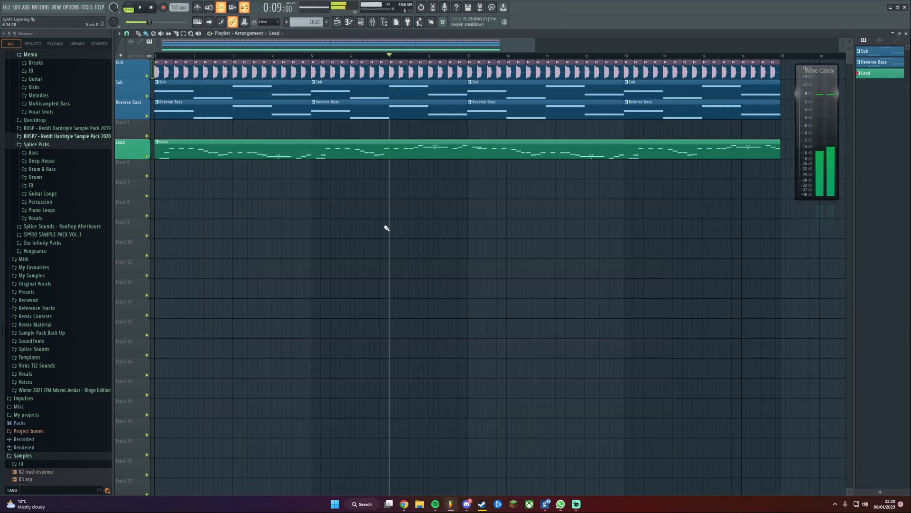
scroll(387, 228, up, 2)
scroll(289, 212, down, 2)
scroll(429, 226, up, 2)
scroll(272, 219, down, 2)
scroll(266, 227, up, 1)
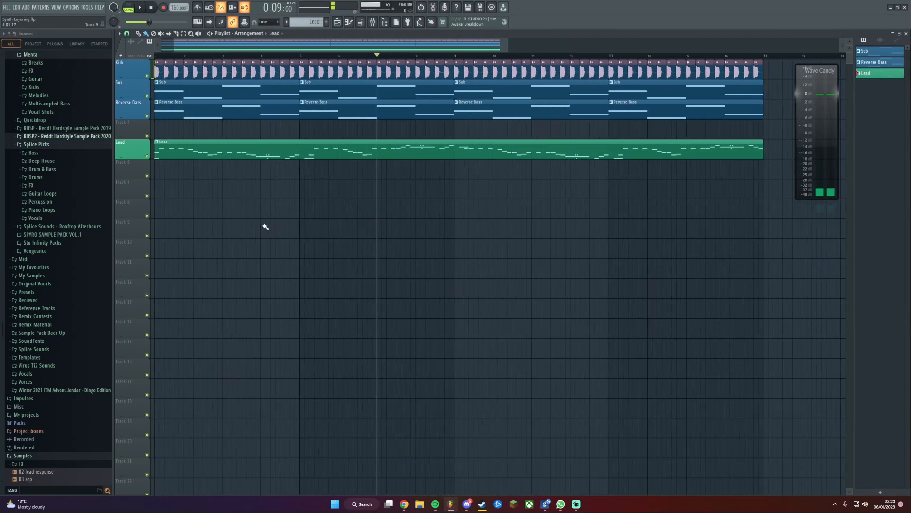
scroll(377, 238, up, 1)
scroll(332, 228, down, 2)
scroll(351, 238, up, 1)
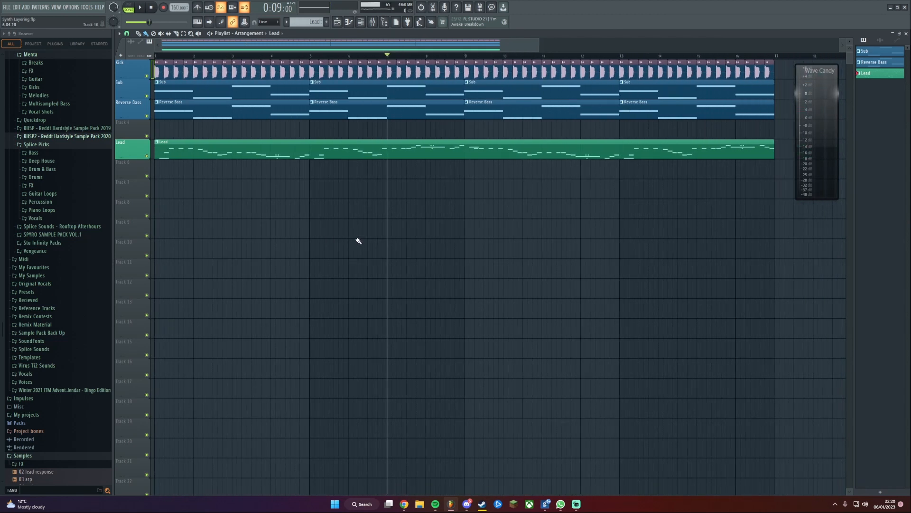
key(space)
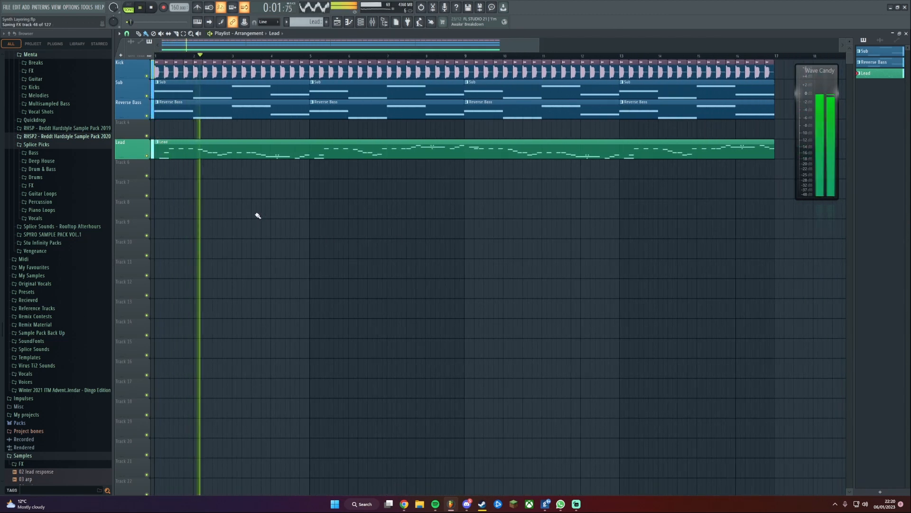
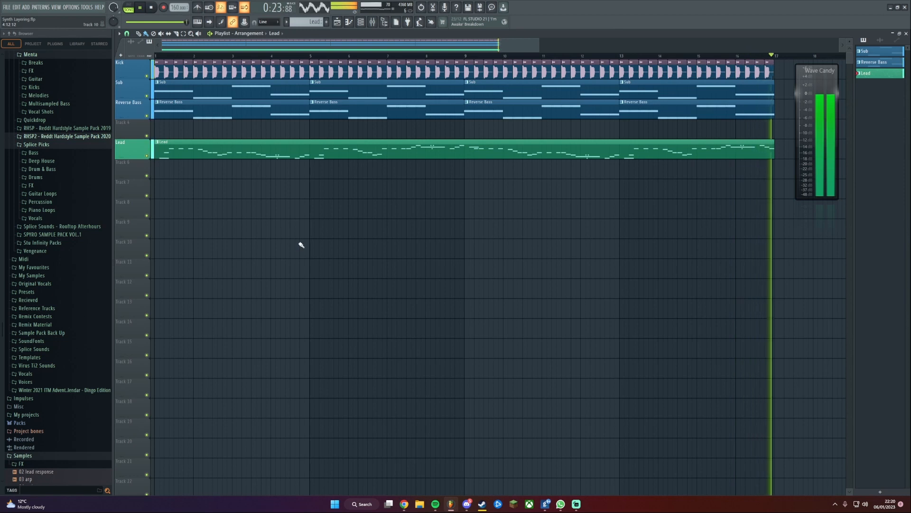
Show the channel rack and mixer and clone the Lead channel as a second Spire layer
click(361, 22)
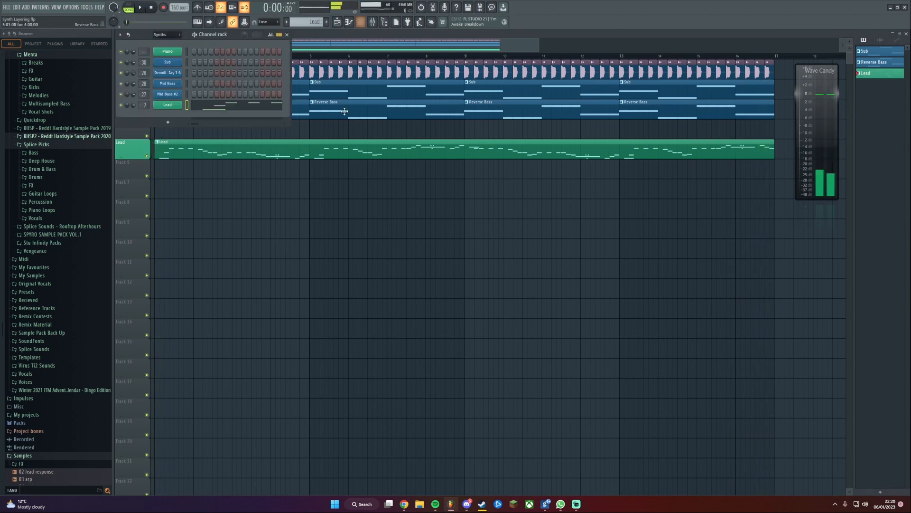
click(373, 22)
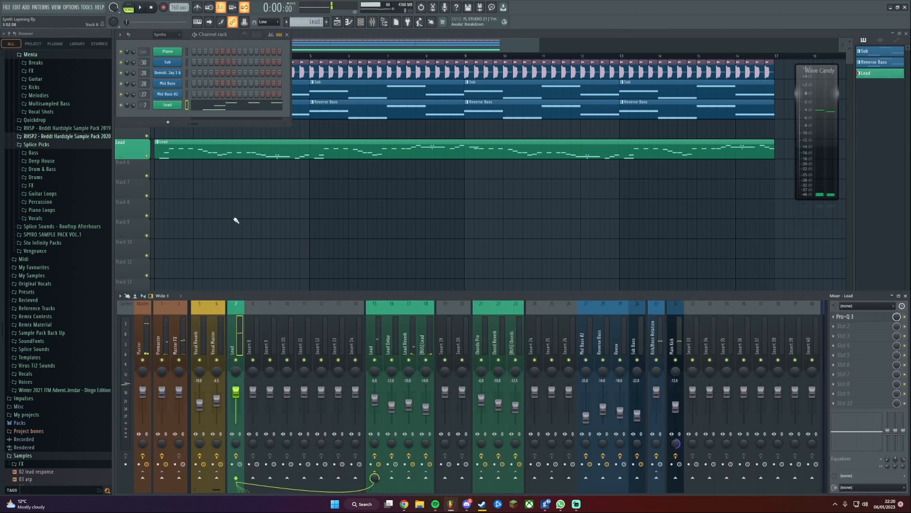
right_click(170, 107)
click(212, 173)
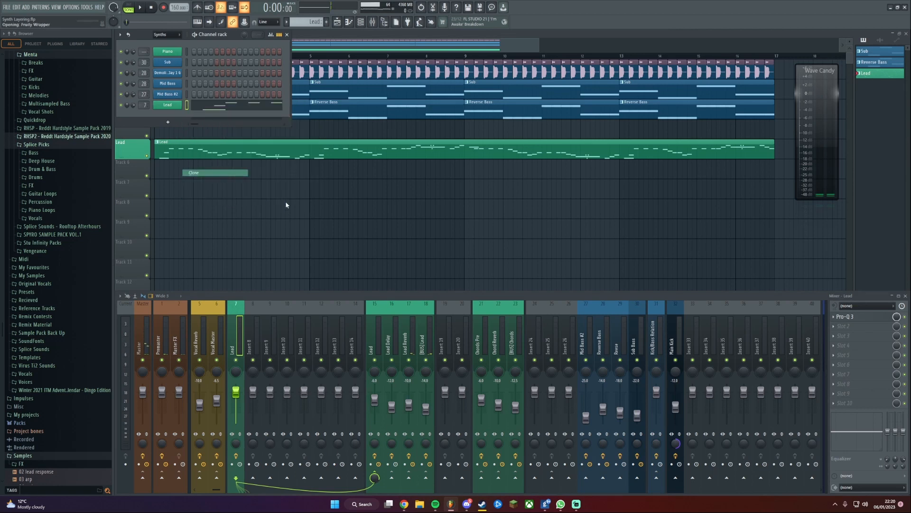
drag(336, 167, 316, 167)
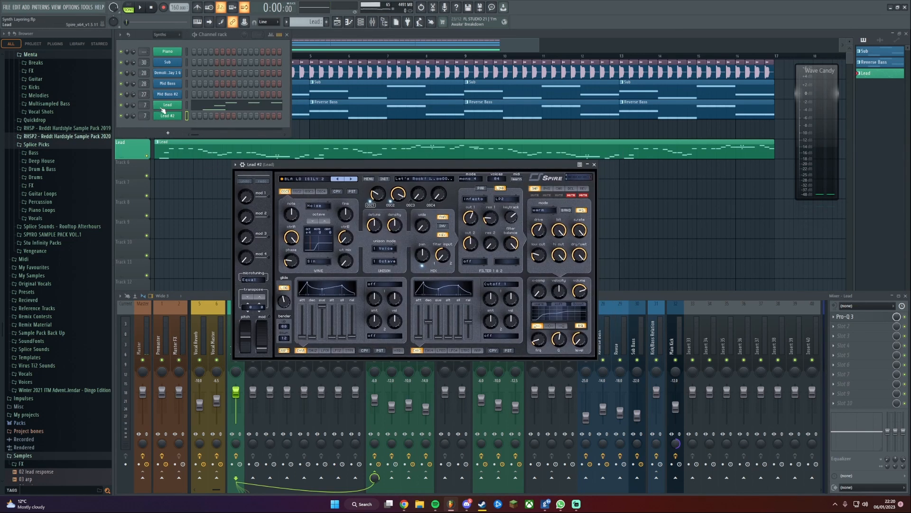
Copy the Lead channel's melody notes and paste them into the cloned Lead #2 channel
right_click(164, 106)
click(271, 112)
right_click(173, 117)
click(276, 130)
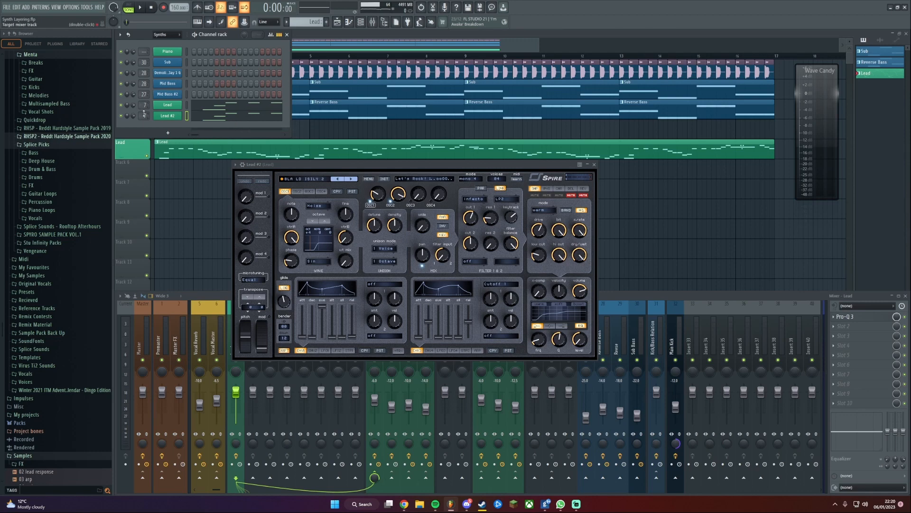
Route Lead #2 to mixer insert 8 and load the BLA LD Ardcore preset in its Spire synth
drag(330, 164, 400, 101)
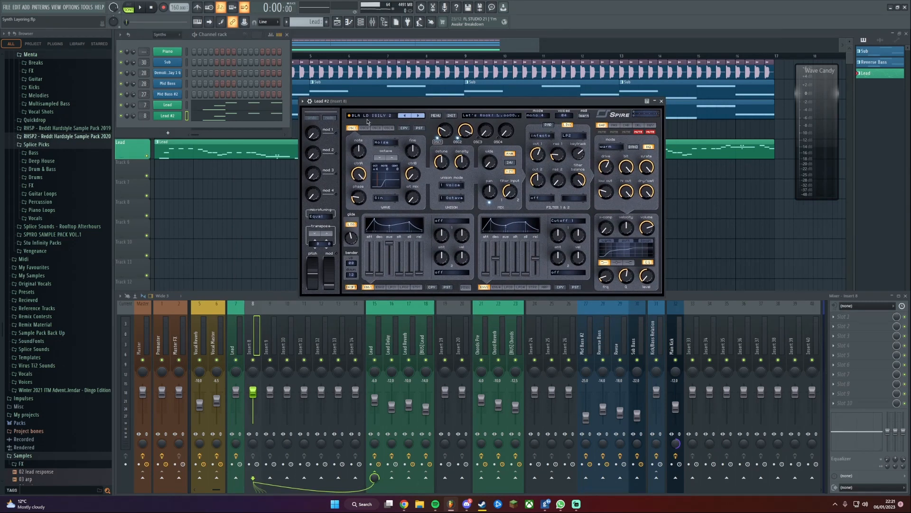
click(369, 116)
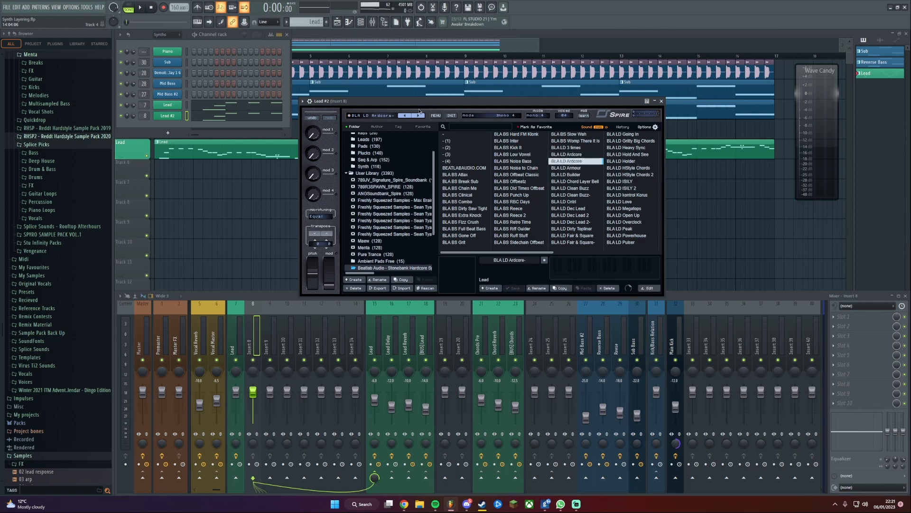
drag(388, 103, 384, 91)
click(367, 105)
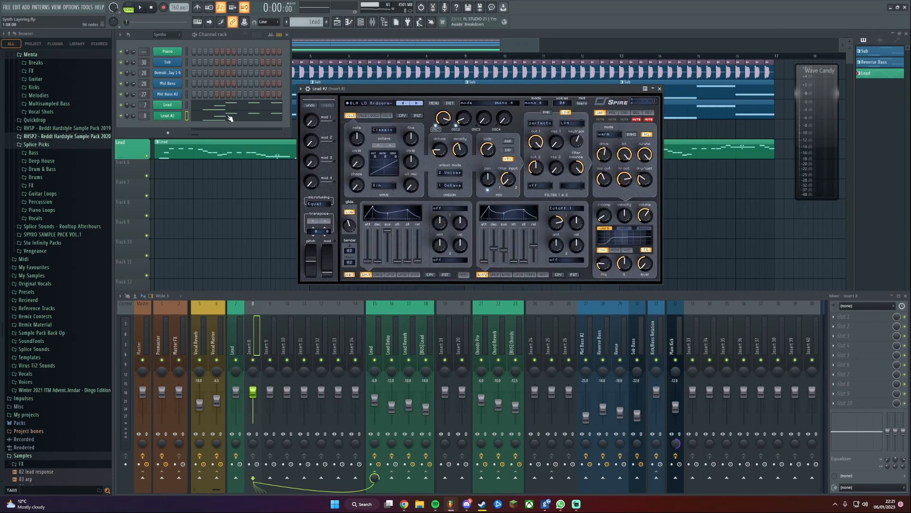
Play the arrangement to audition the Lead #2 layer together with the original Lead
click(167, 105)
click(166, 116)
mouse_move(596, 89)
mouse_down()
mouse_move(607, 94)
mouse_move(593, 94)
mouse_up()
drag(475, 93, 475, 93)
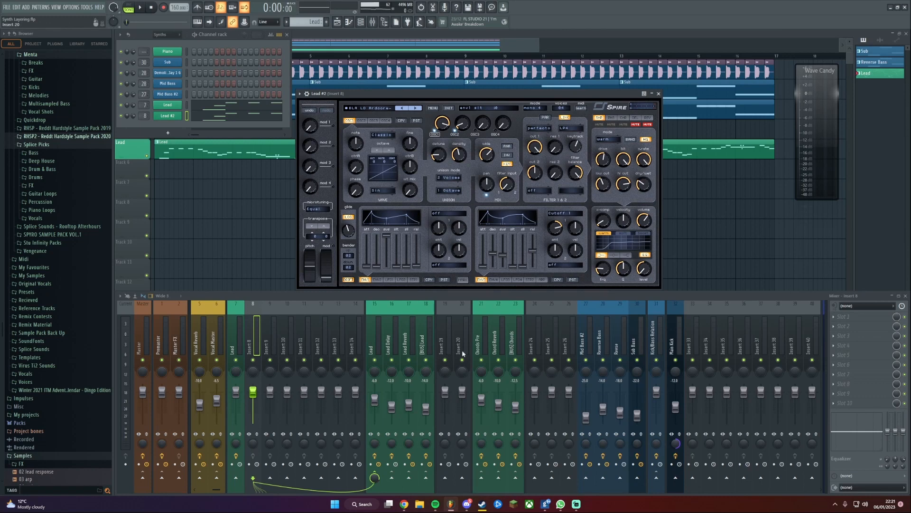
key(space)
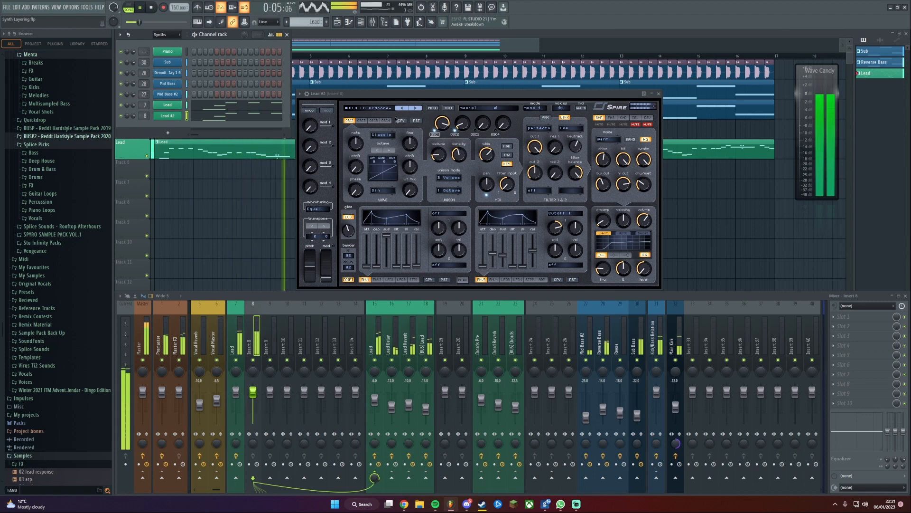
click(382, 108)
click(367, 108)
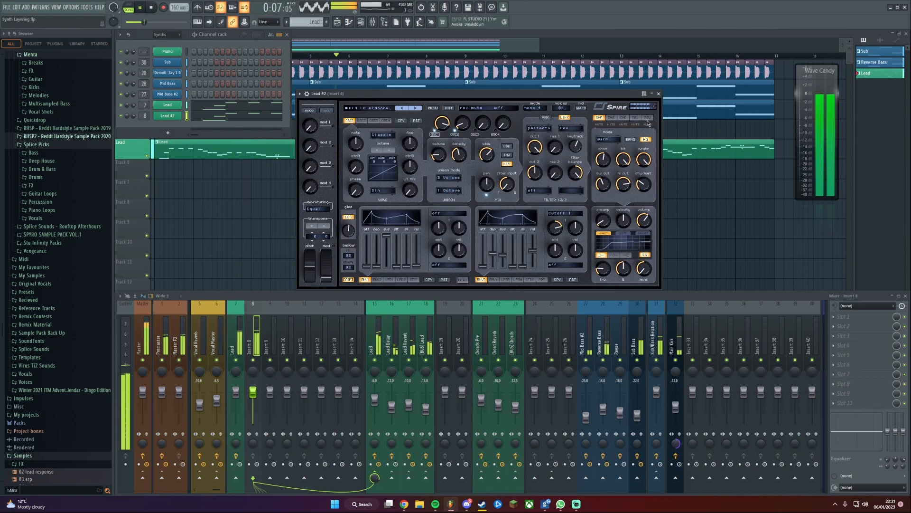
Check the original Lead's glide and match the glide of Lead #2 to it
click(659, 94)
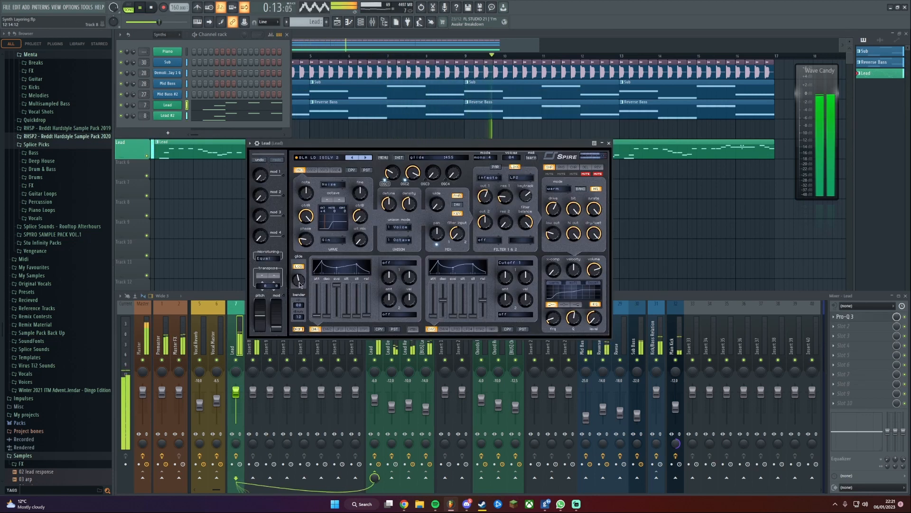
click(168, 115)
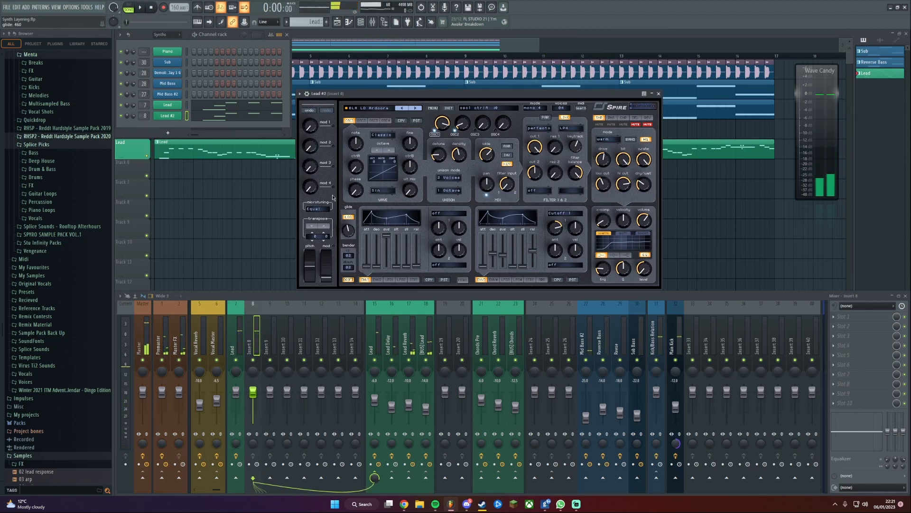
click(659, 94)
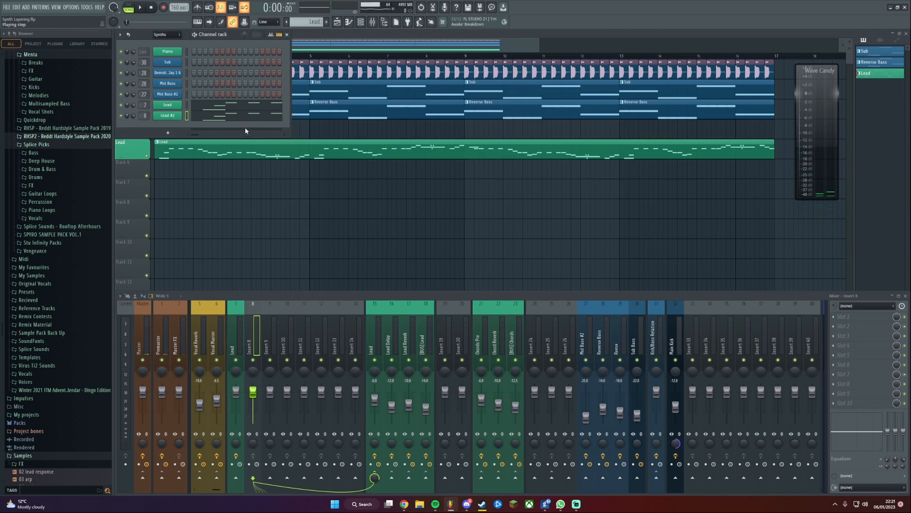
During playback, link Lead #2 to mixer insert 8 so the track takes the channel's name and color
key(space)
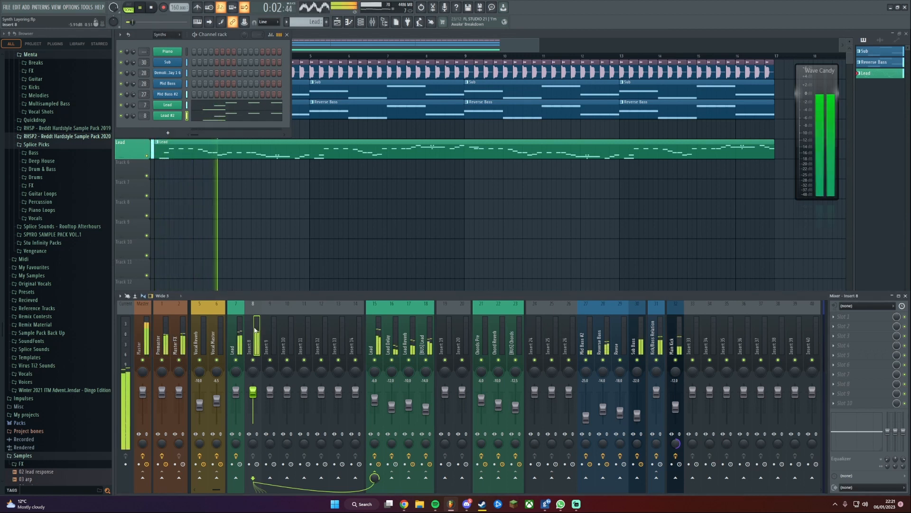
key(ctrl+l)
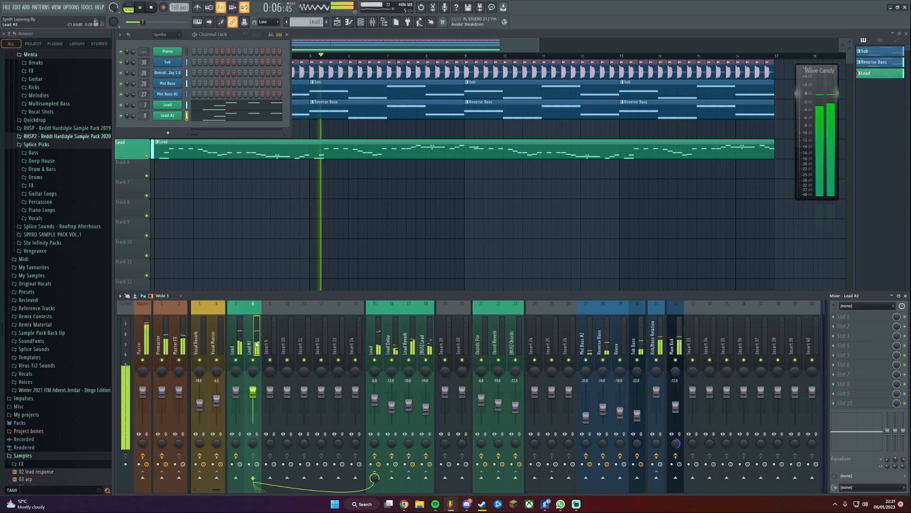
Clone the Lead #2 channel and link the clone to mixer insert 9 with its name and color
right_click(174, 116)
click(200, 183)
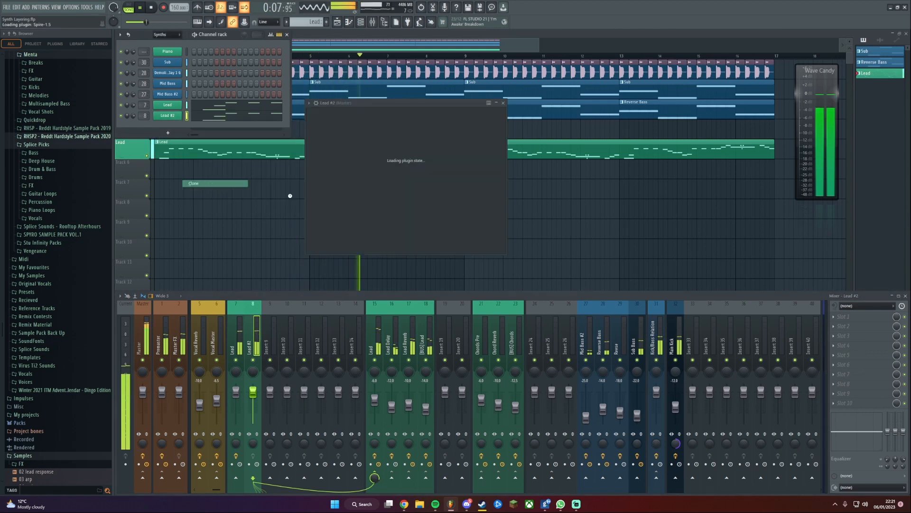
click(376, 116)
click(375, 115)
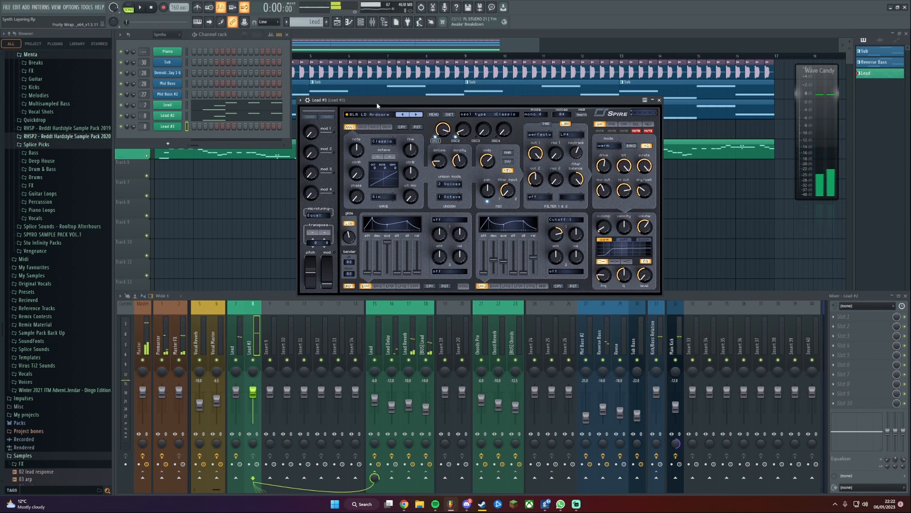
click(373, 115)
click(373, 115)
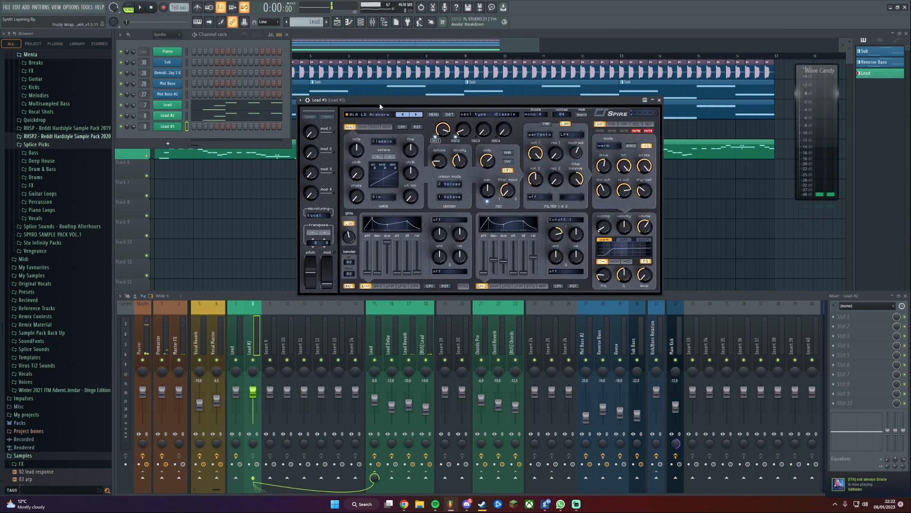
scroll(141, 125, up, 1)
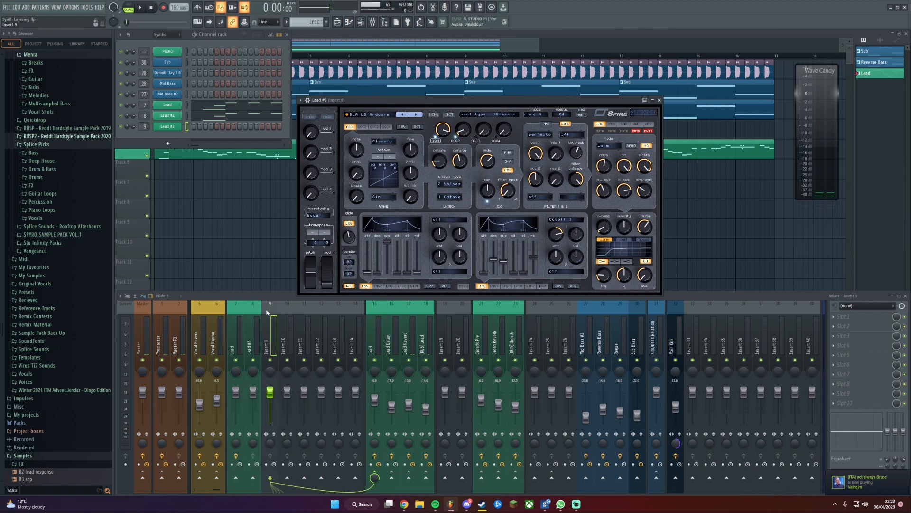
key(ctrl+l)
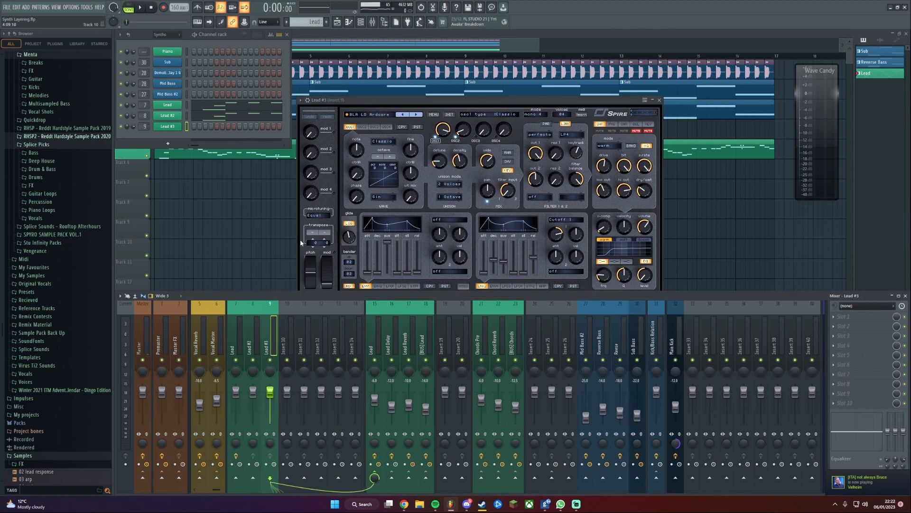
Load the BLA LD Armour preset in the Spire synth of Lead #3
click(380, 115)
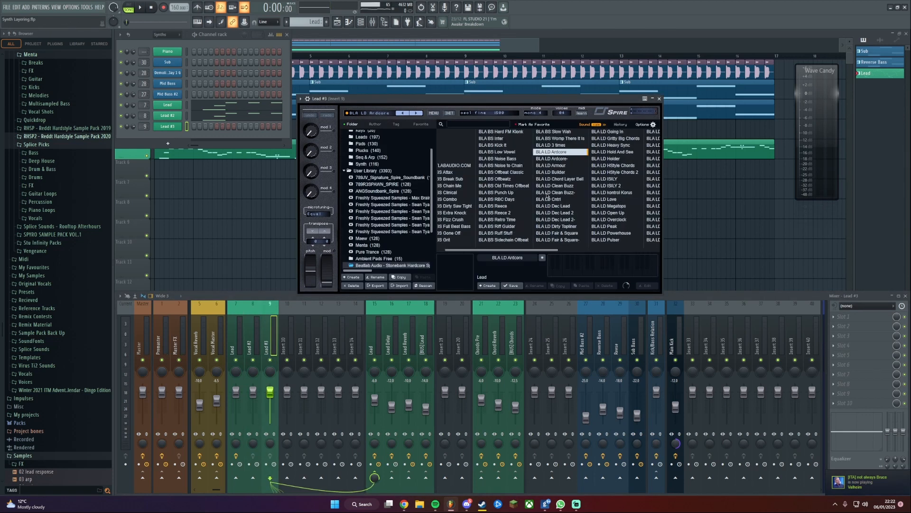
click(543, 165)
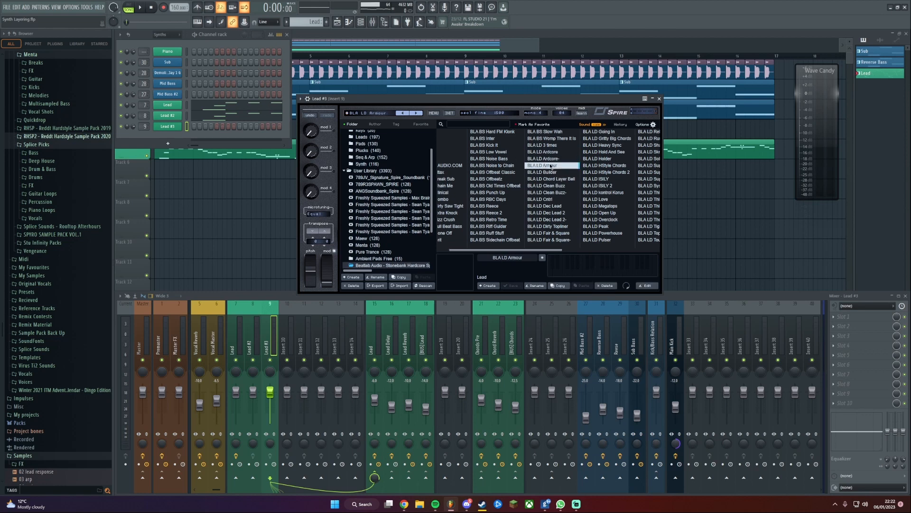
key(space)
Paste the lead melody into the Lead #3 channel and transpose its notes up one octave
right_click(181, 124)
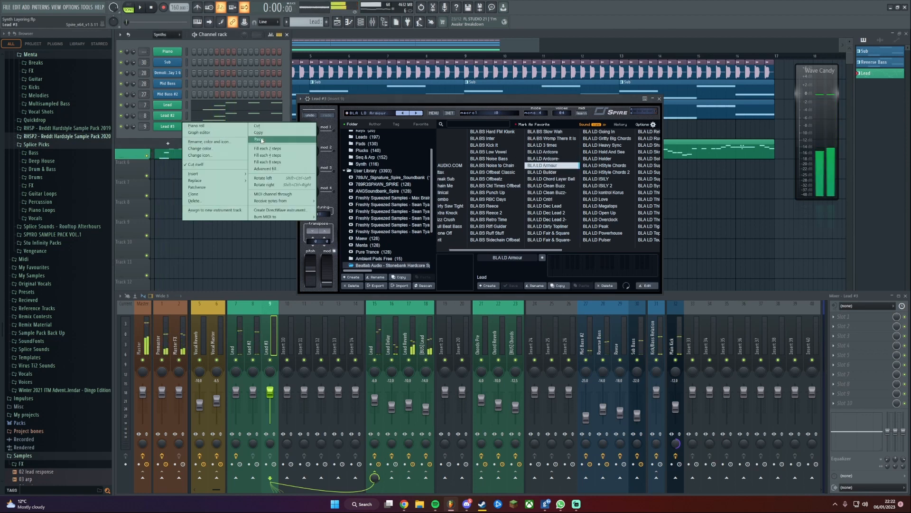
click(259, 138)
click(217, 129)
key(ctrl+Up)
key(Escape)
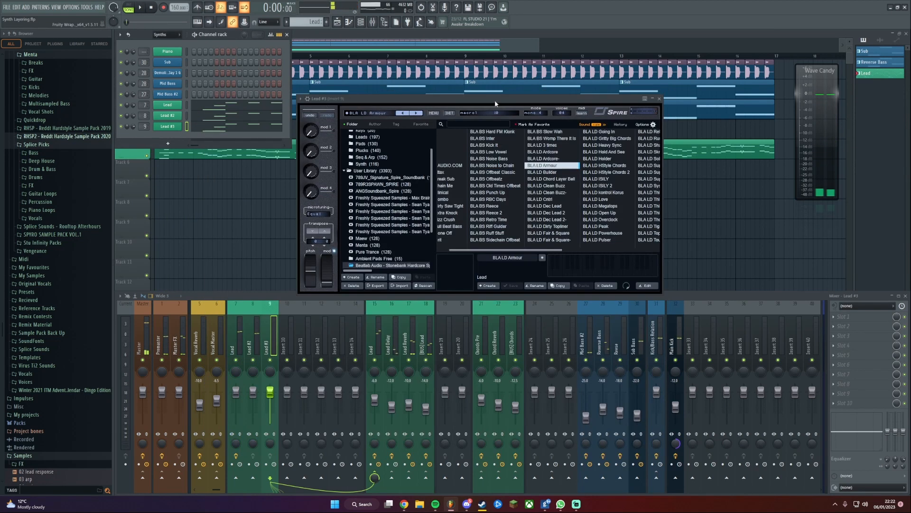
Play the arrangement and set the glide of Lead #3 to 450
drag(494, 98, 490, 87)
key(space)
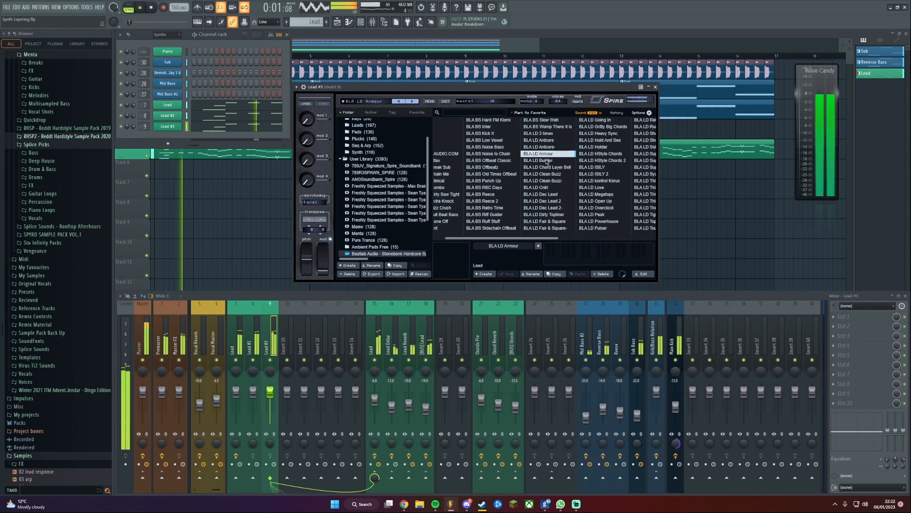
click(366, 101)
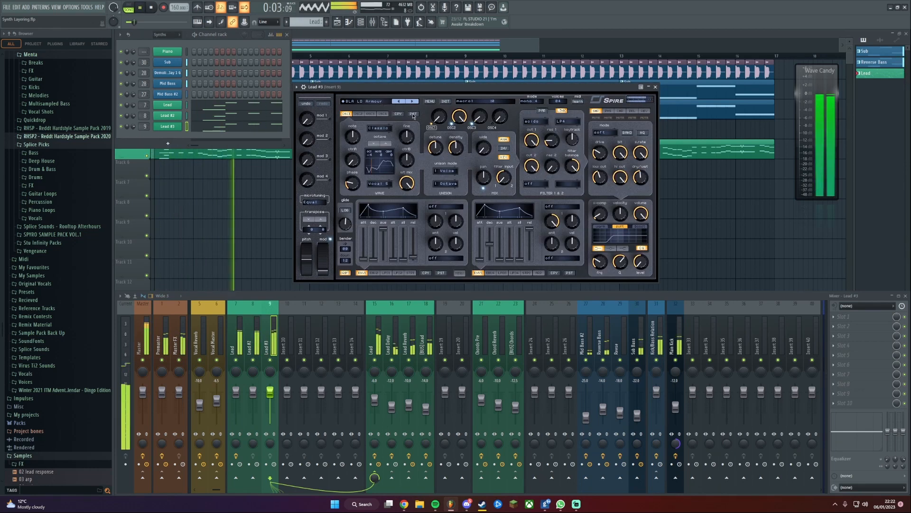
drag(570, 89, 569, 78)
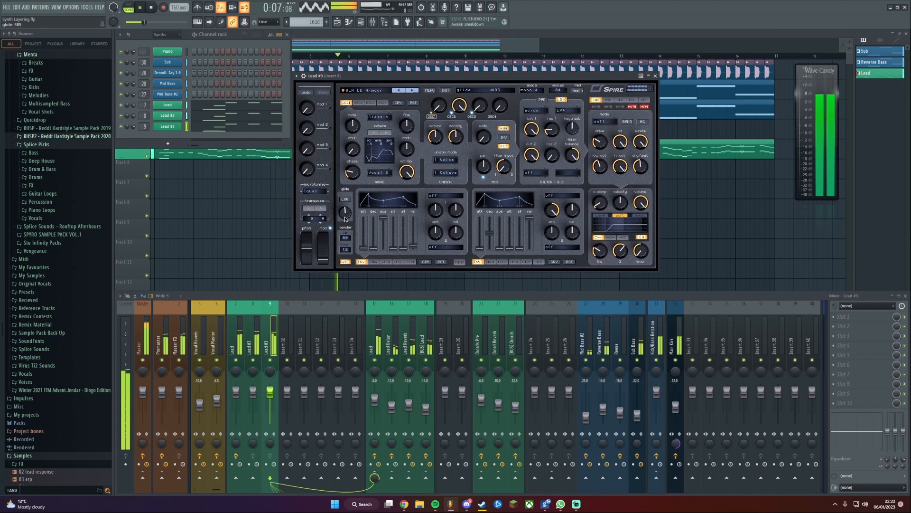
drag(345, 216, 343, 217)
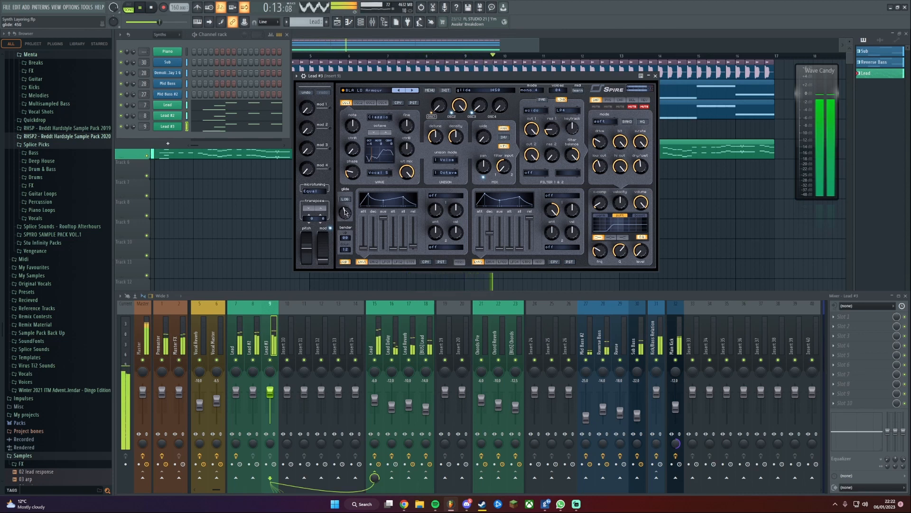
Restart playback and lower the Lead #3 mixer track volume to -10 dB
key(space)
key(space)
mouse_move(270, 392)
mouse_down()
mouse_move(270, 417)
mouse_move(271, 409)
mouse_up()
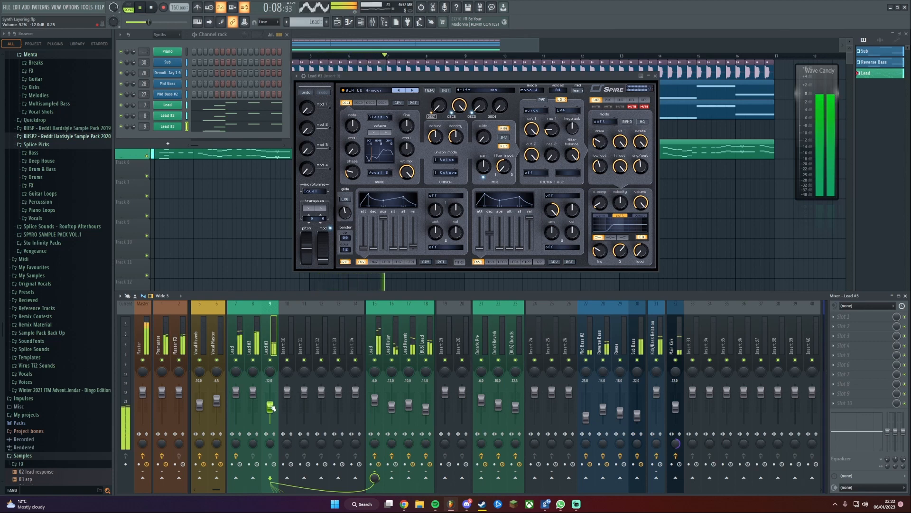
drag(271, 408, 271, 405)
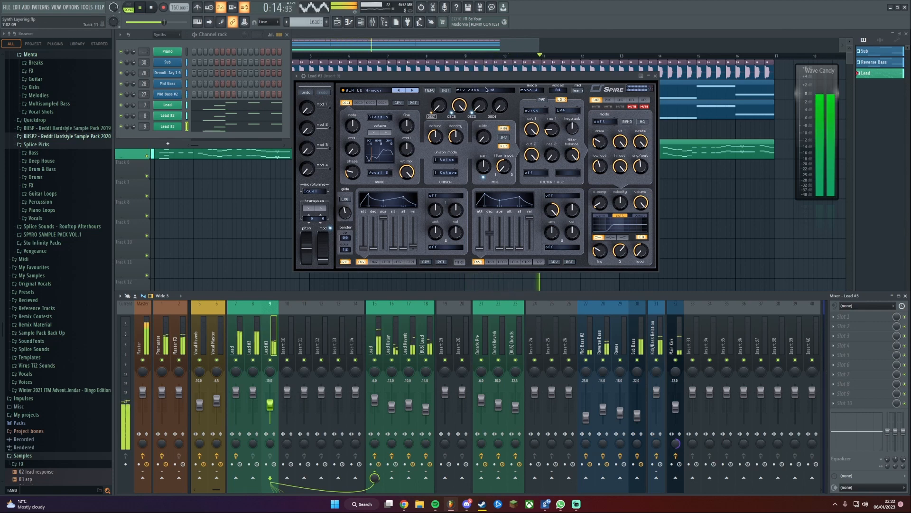
Compare the Spire settings of Lead #3 with those of the original Lead, and stop playback
drag(481, 77, 472, 84)
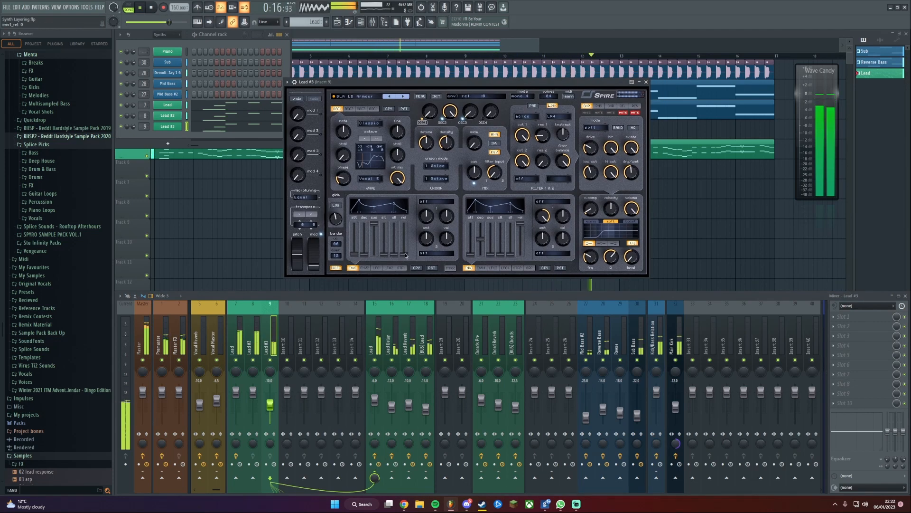
click(172, 126)
click(172, 107)
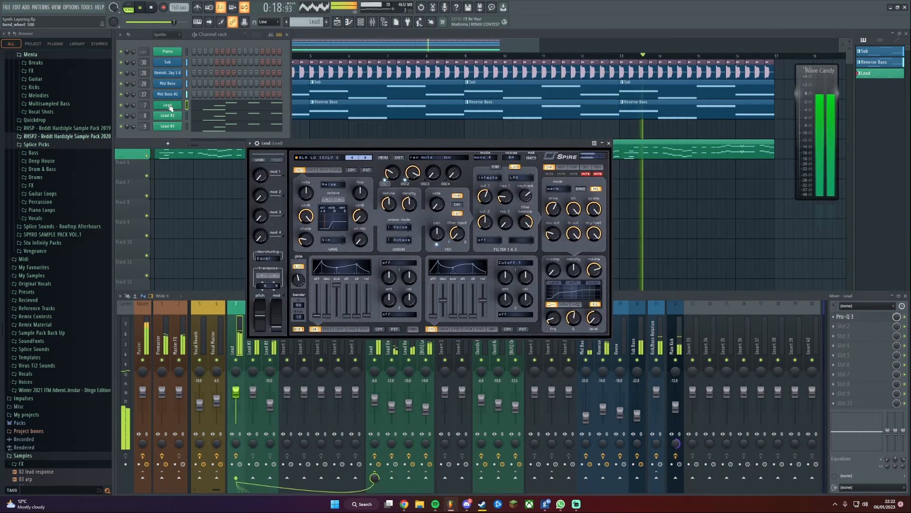
click(172, 107)
key(space)
click(173, 127)
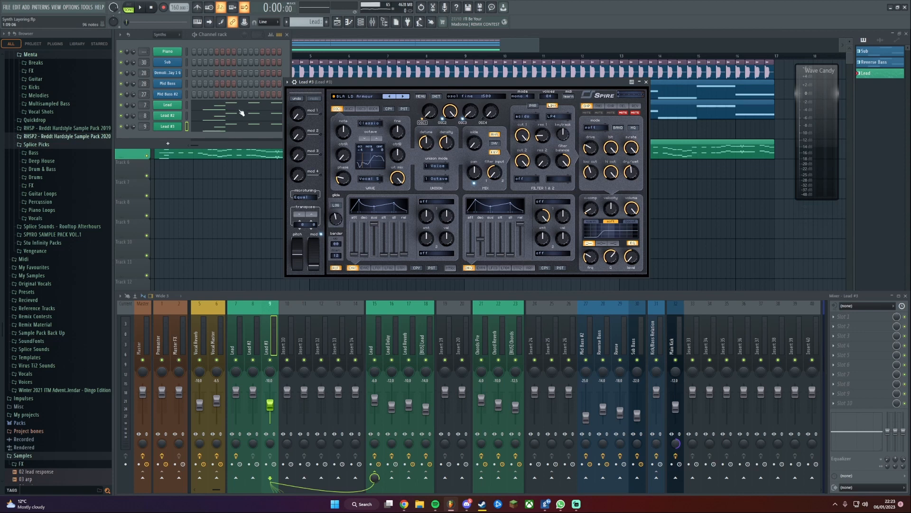
click(173, 127)
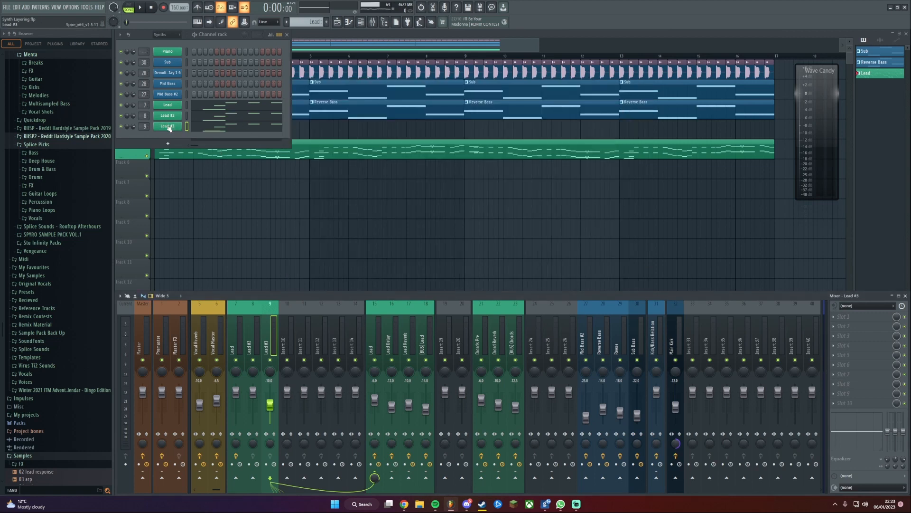
click(170, 128)
click(174, 127)
click(168, 126)
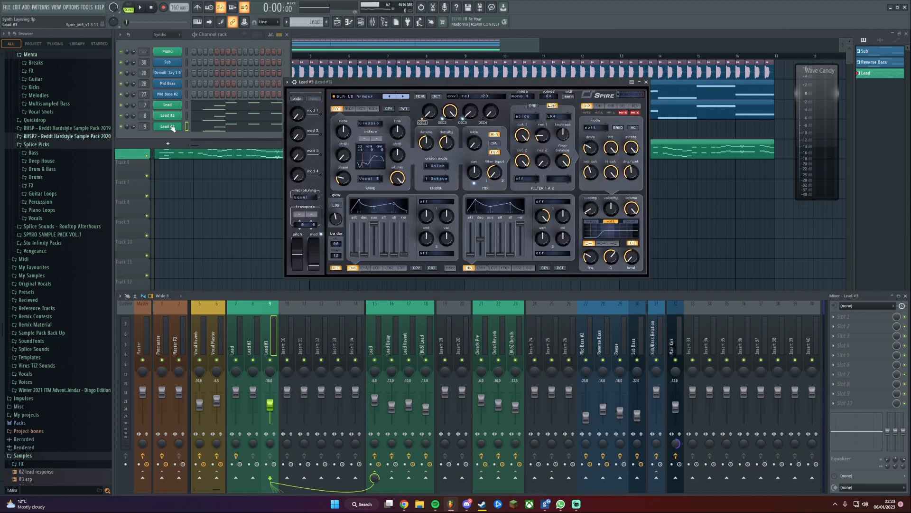
click(172, 128)
click(171, 128)
click(171, 127)
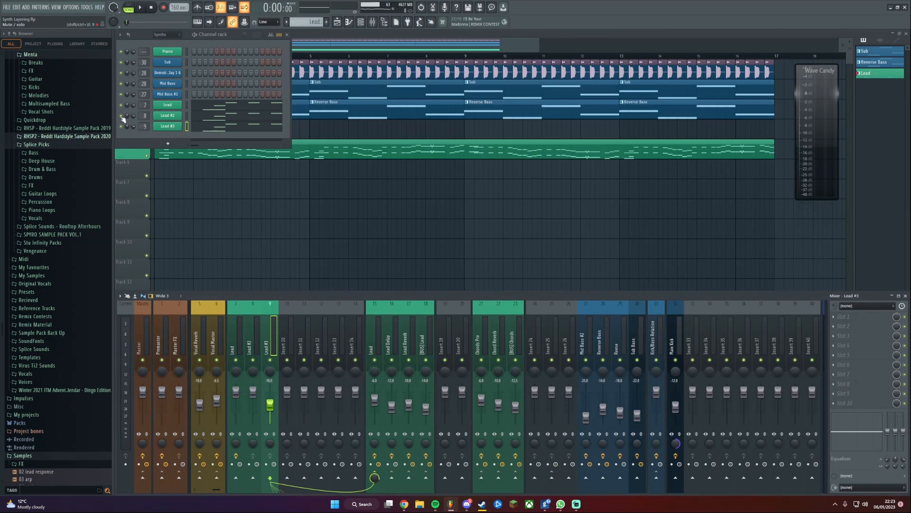
Mute Lead #2 and Lead #3 and play the pattern to hear the original Lead alone
click(121, 115)
click(121, 127)
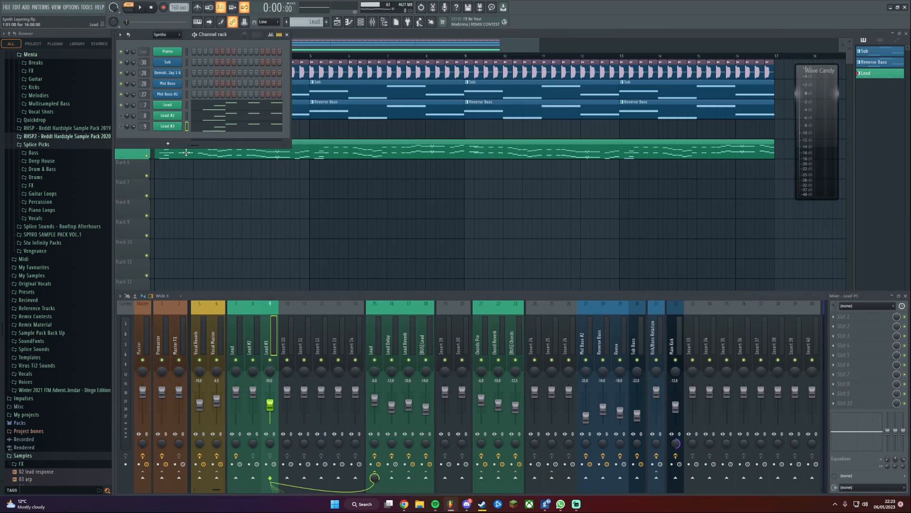
key(space)
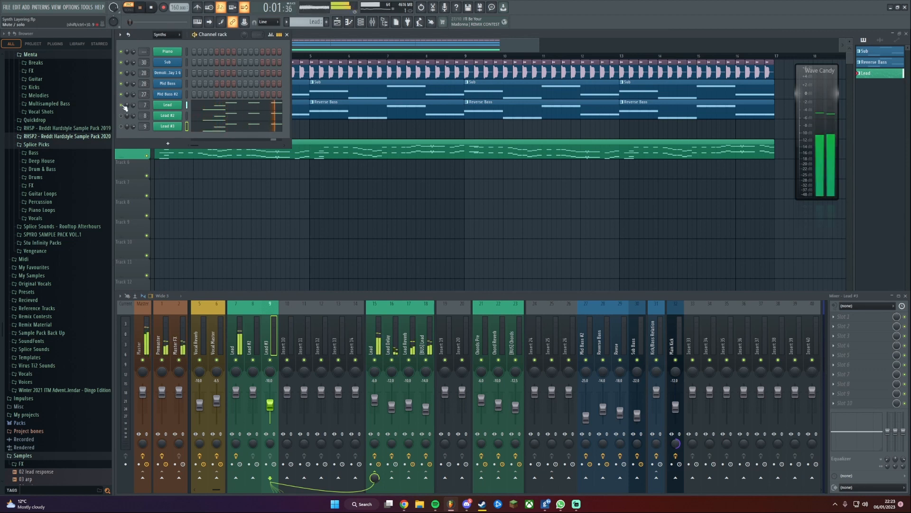
Mute the original Lead and unmute Lead #2 to hear that layer alone
click(121, 105)
click(122, 116)
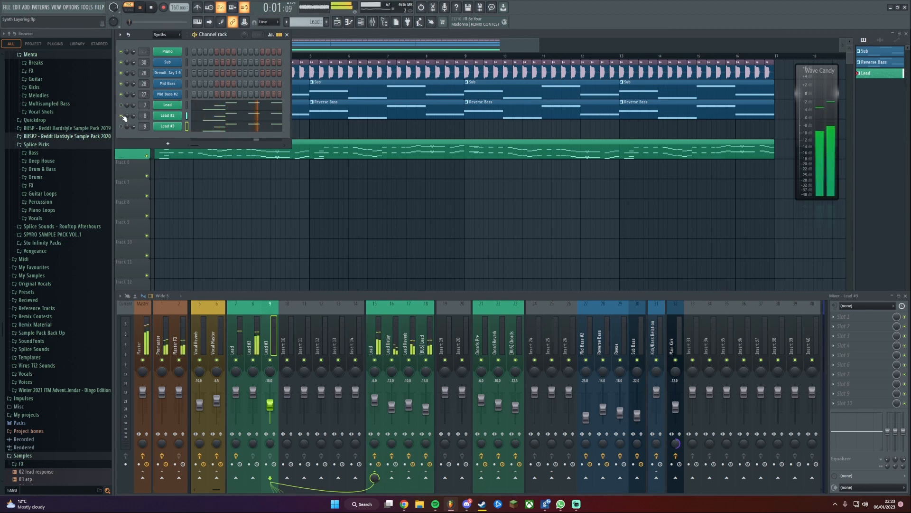
Play the original Lead and Lead #2 in turn, each with the other leads muted, to compare the two layers
key(space)
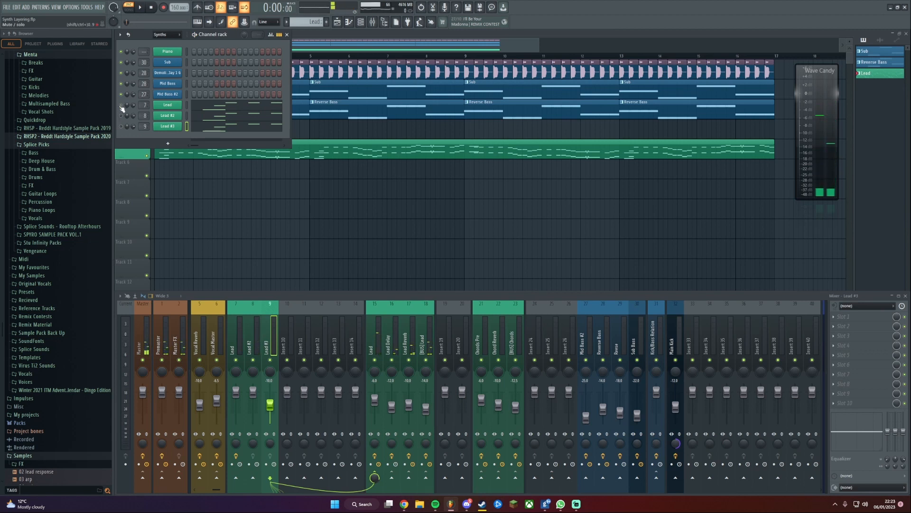
key(space)
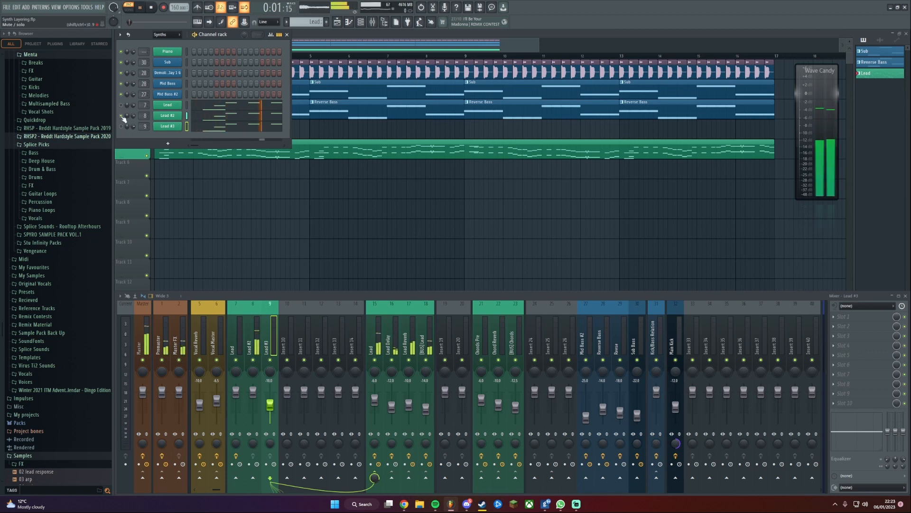
click(121, 115)
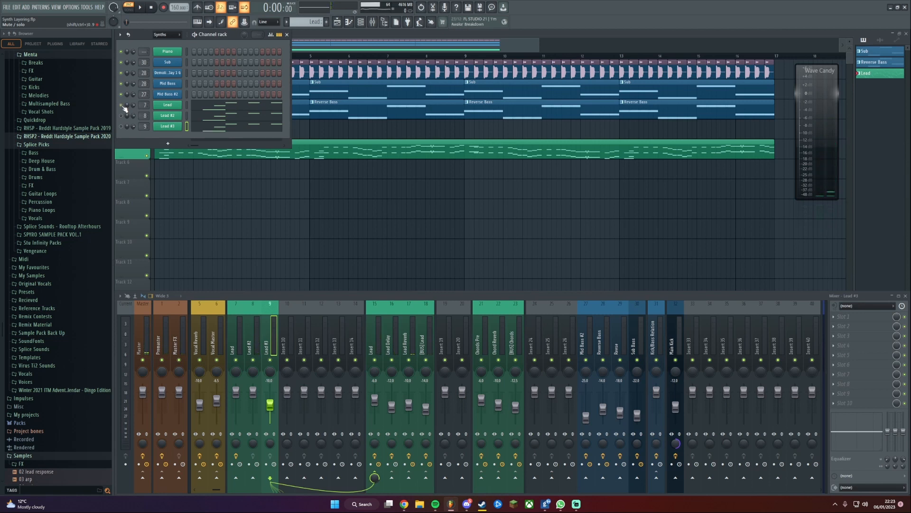
key(space)
key(space)
key(space)
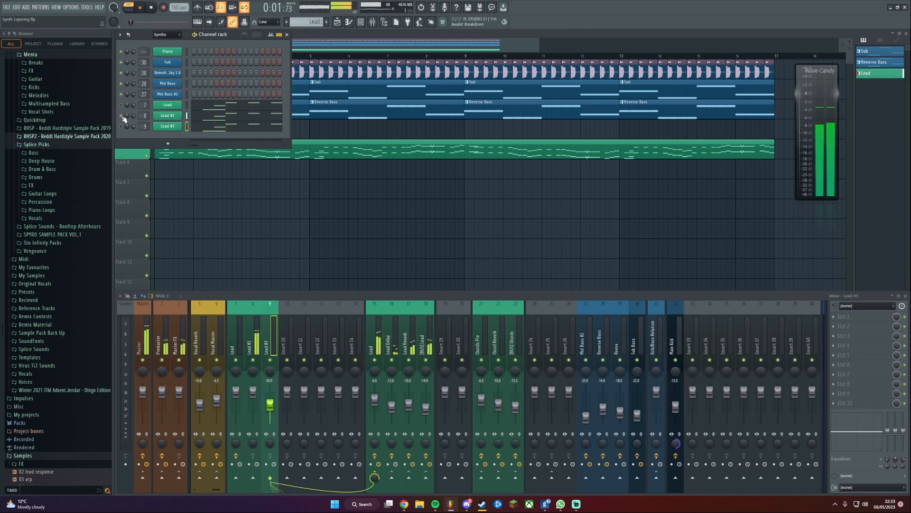
key(space)
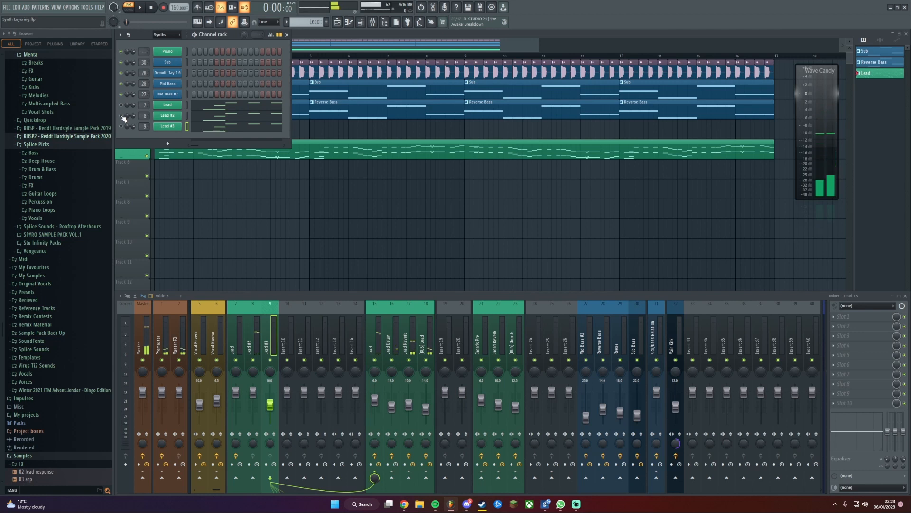
Play Lead #3 alone, and play all three lead layers together with their mutes lifted
key(space)
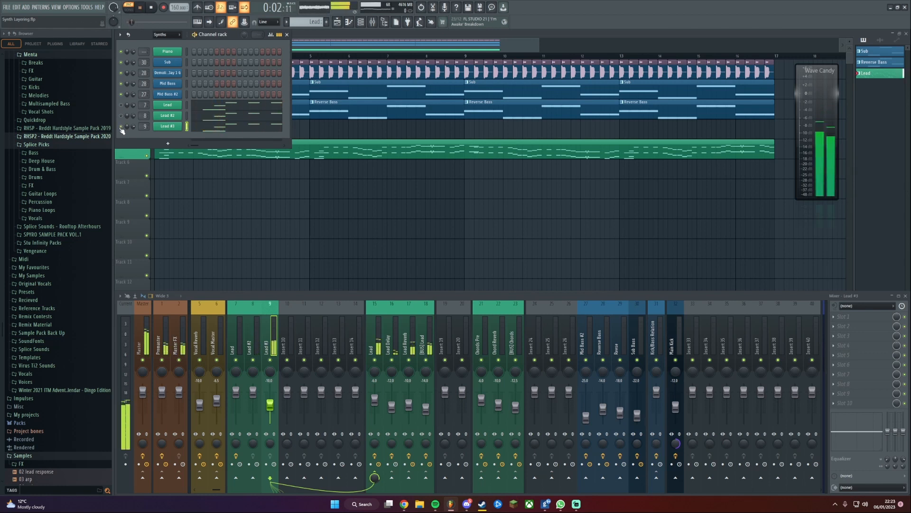
key(space)
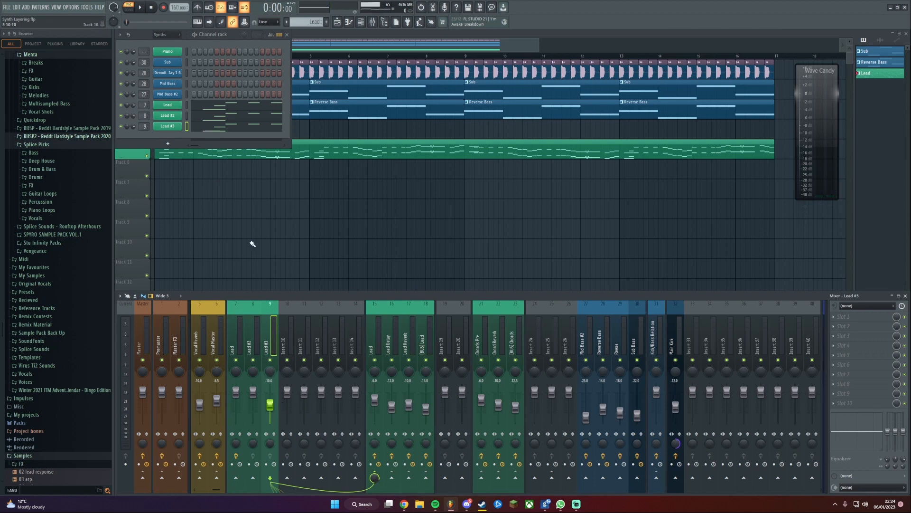
key(space)
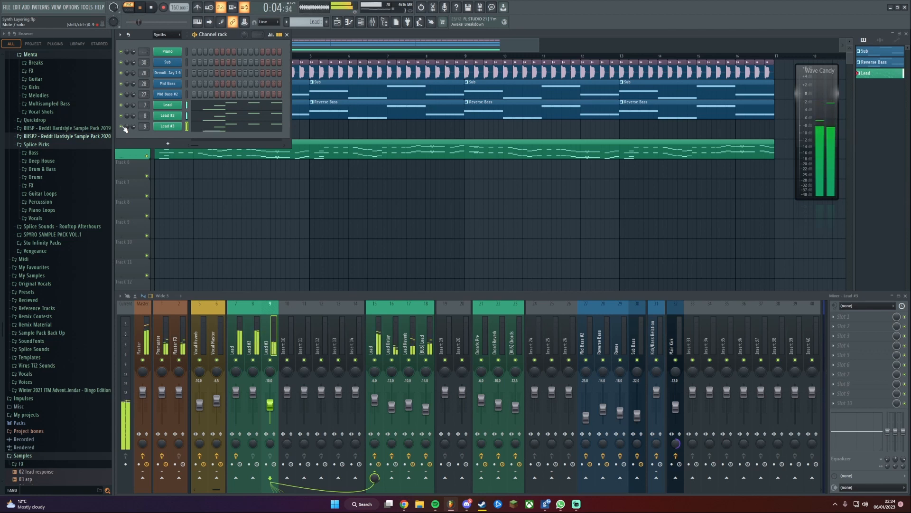
key(space)
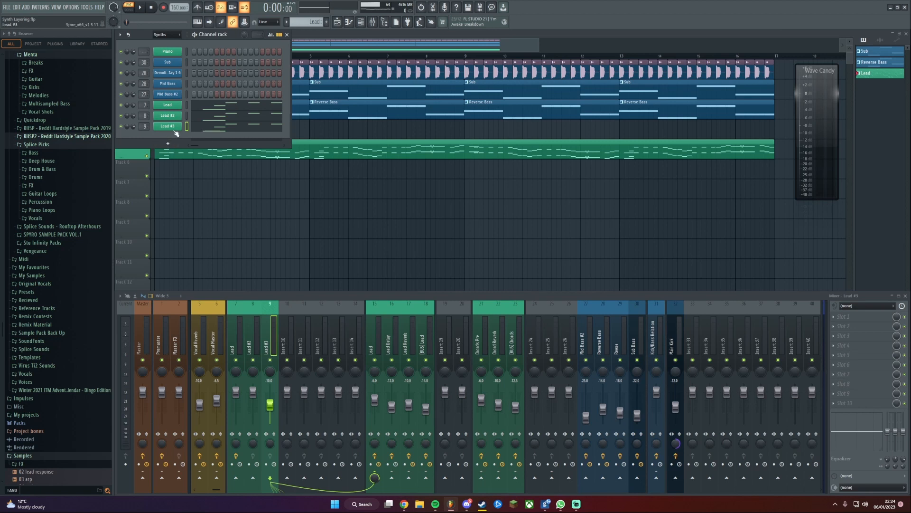
Save the project and lower the Lead #3 mixer track volume to -11 dB during playback
key(ctrl+s)
key(space)
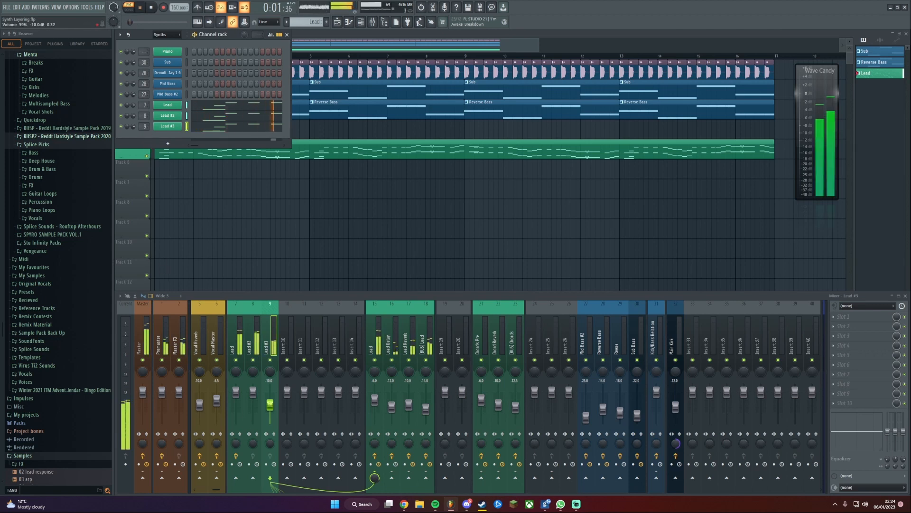
drag(271, 407, 271, 409)
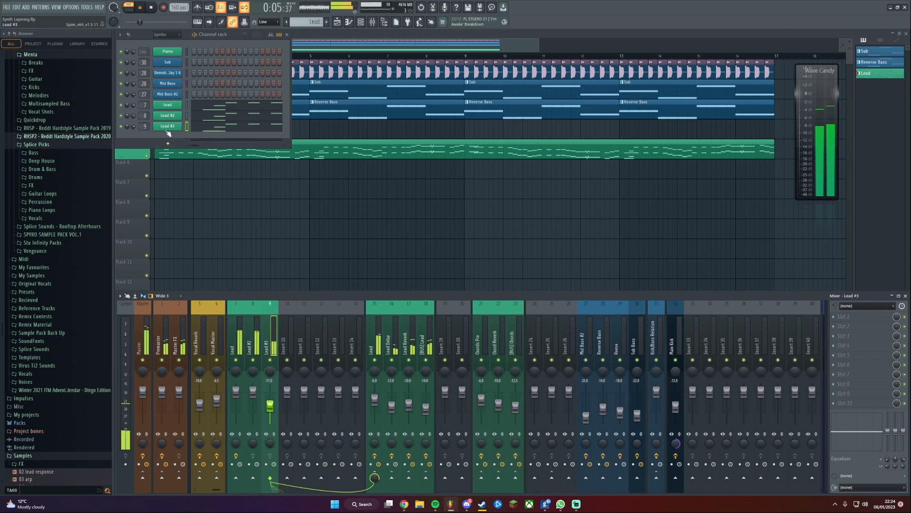
key(space)
Clone the Lead #3 channel as Lead #4, link it to mixer insert 10 and open its Spire preset browser
right_click(168, 130)
click(209, 193)
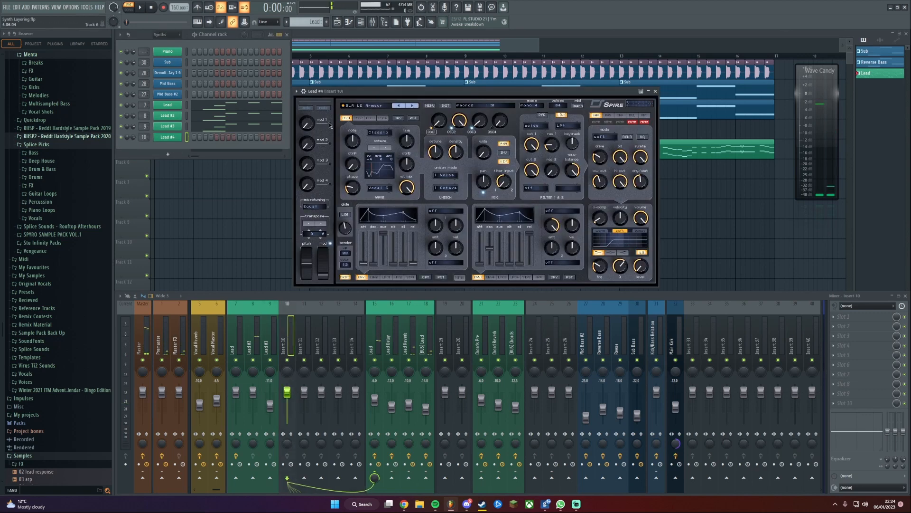
drag(353, 95, 361, 91)
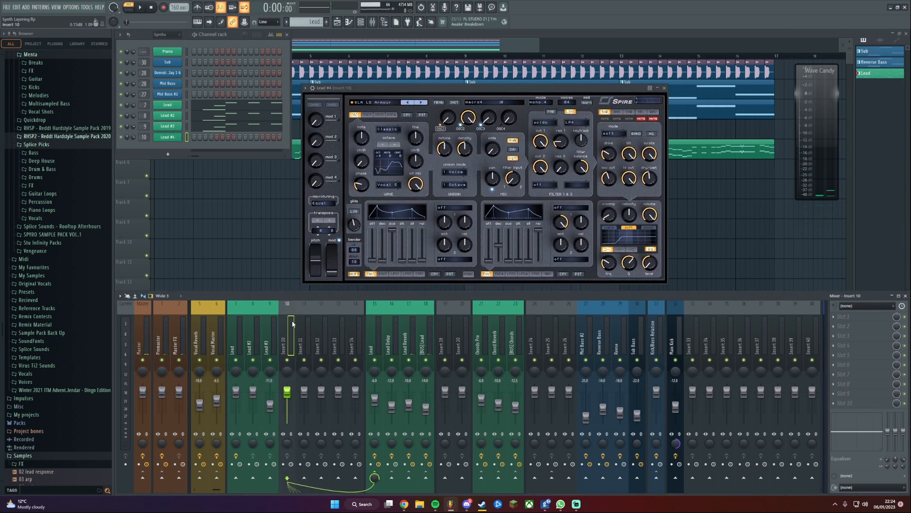
key(ctrl+l)
click(385, 104)
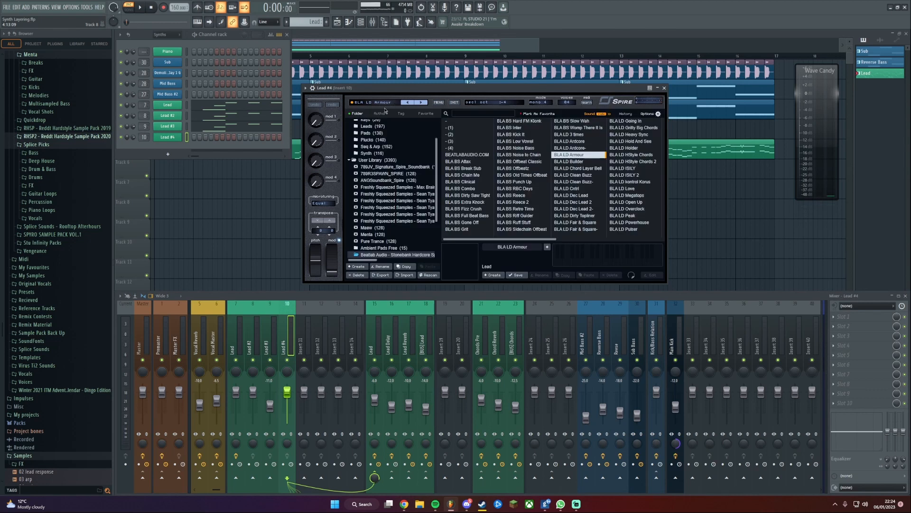
Copy the notes of the Lead #2 channel into Lead #4 and check them in the piano roll
click(230, 126)
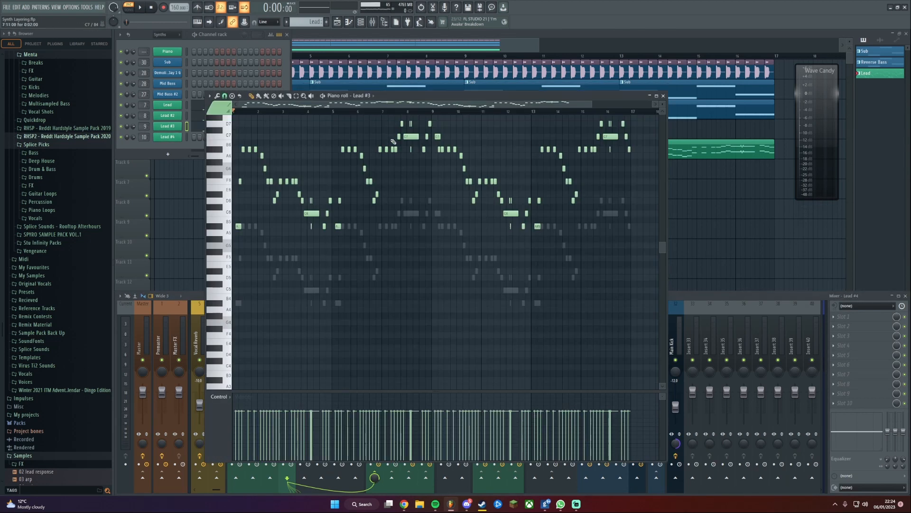
key(Escape)
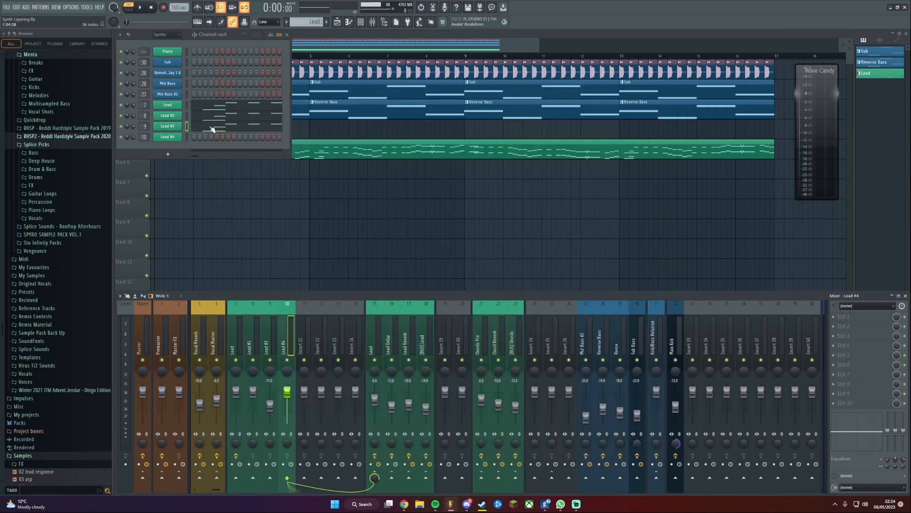
right_click(177, 116)
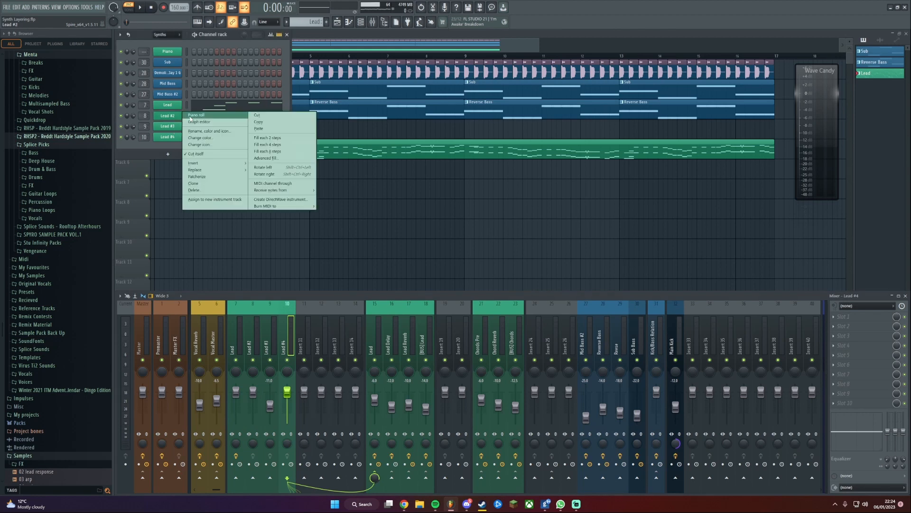
click(275, 122)
right_click(175, 137)
click(280, 149)
click(227, 142)
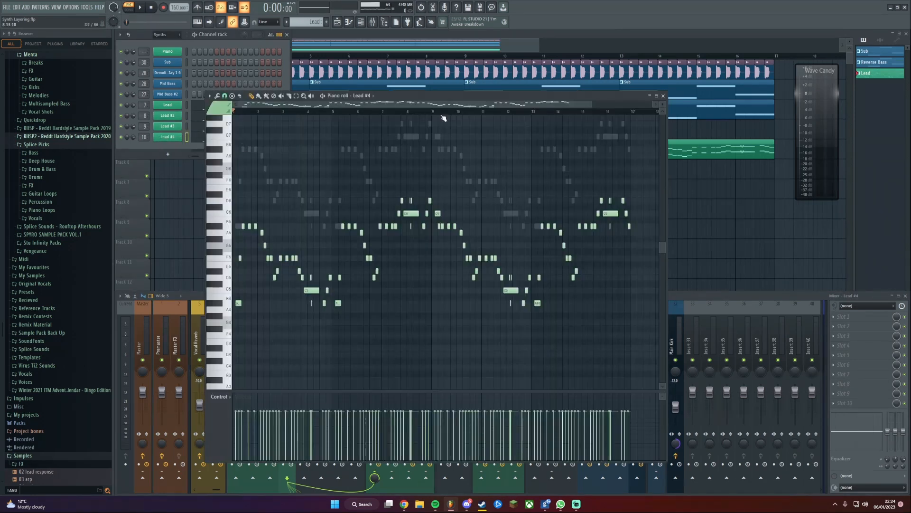
key(Escape)
Audition the BLA LD Builder, Chord Layer Bell, Clean Buzz and Clean Buzz- presets on Lead #4 while the pattern plays
click(166, 136)
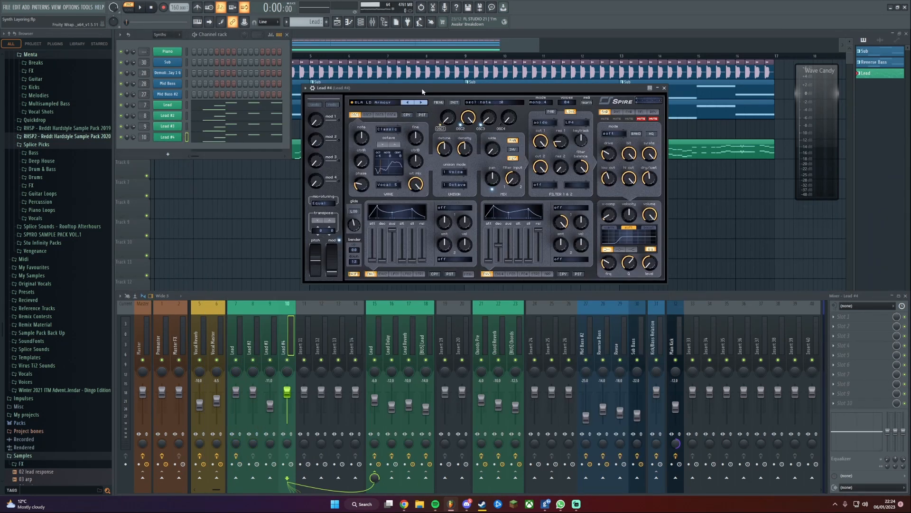
drag(424, 92, 425, 89)
click(390, 101)
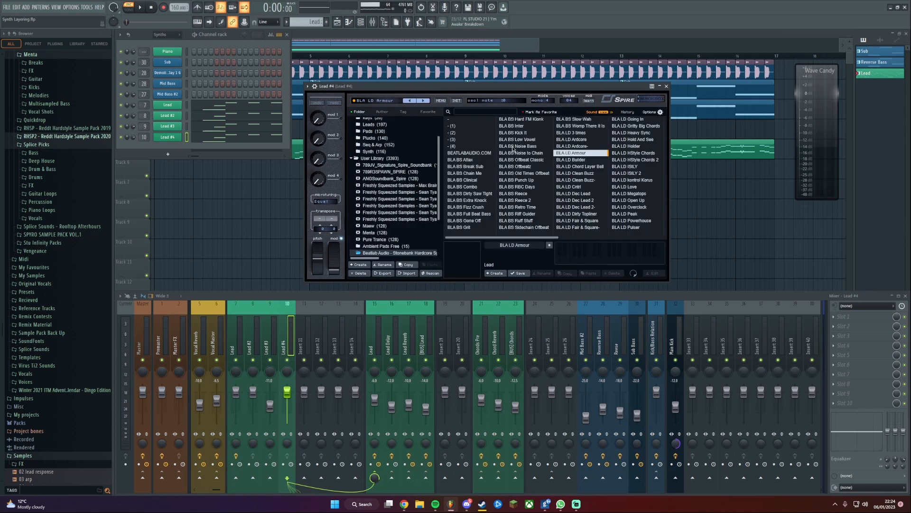
click(579, 160)
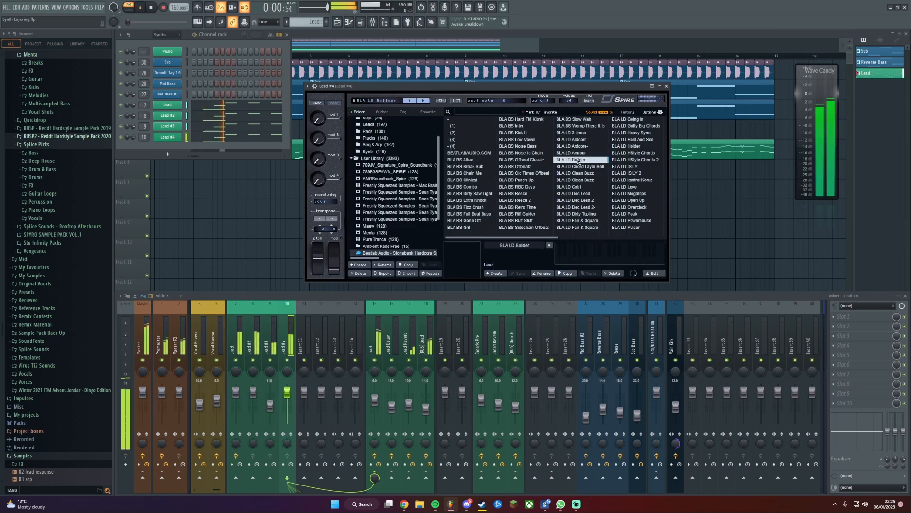
click(580, 167)
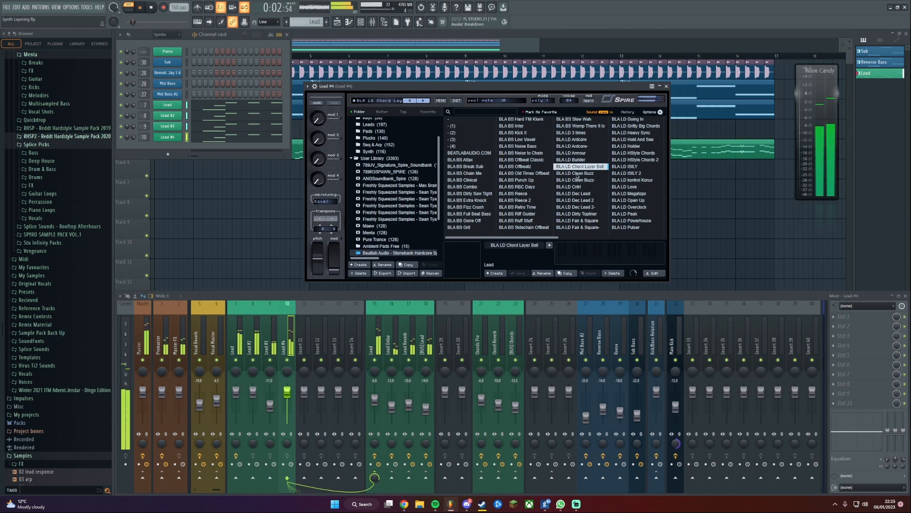
click(576, 174)
click(579, 180)
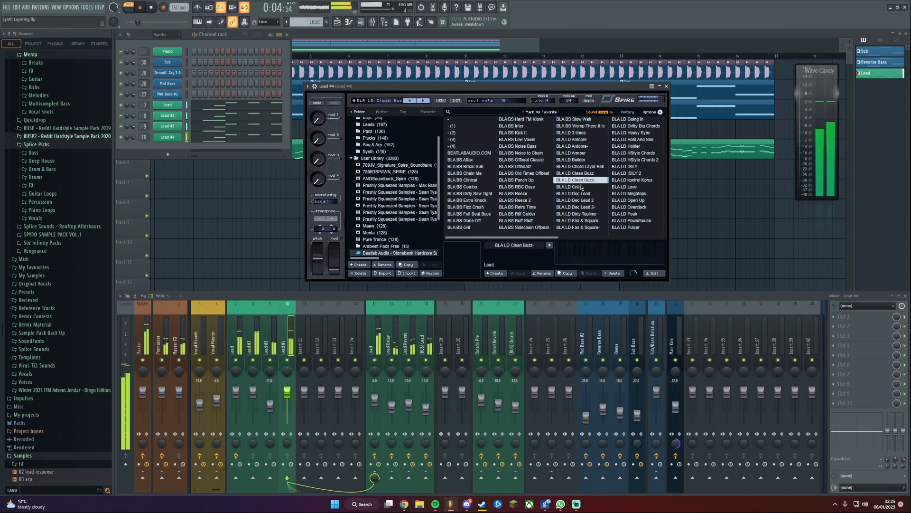
Compare the BLA LD Dirty Topliner and Fair & Square presets on Lead #4, and mute the reverb of Fair & Square
click(585, 214)
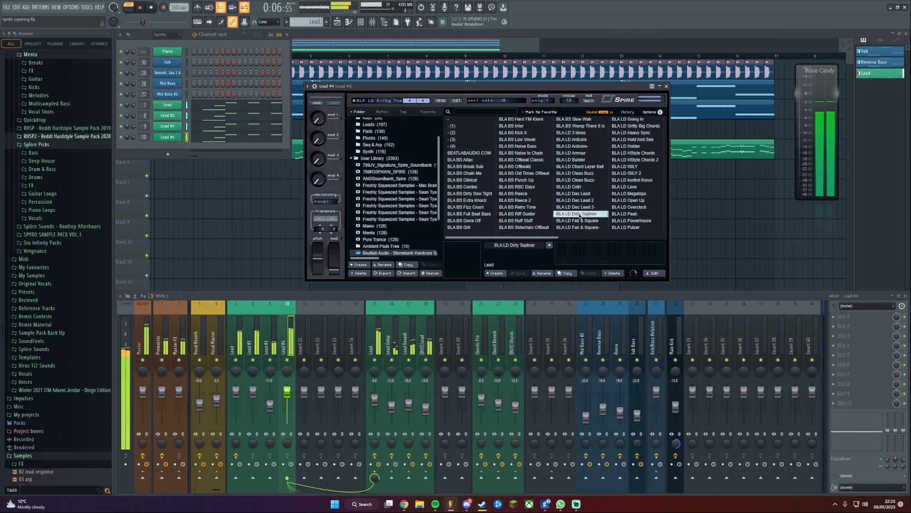
click(585, 220)
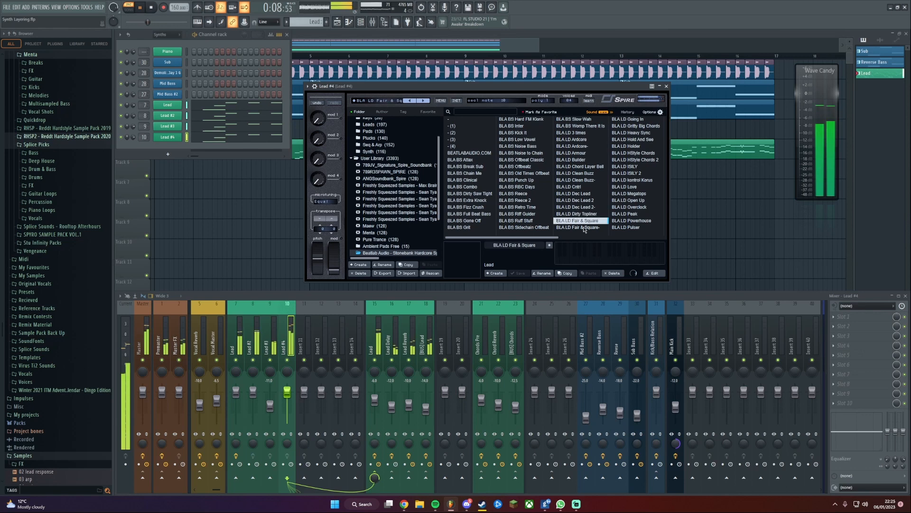
click(584, 228)
click(583, 214)
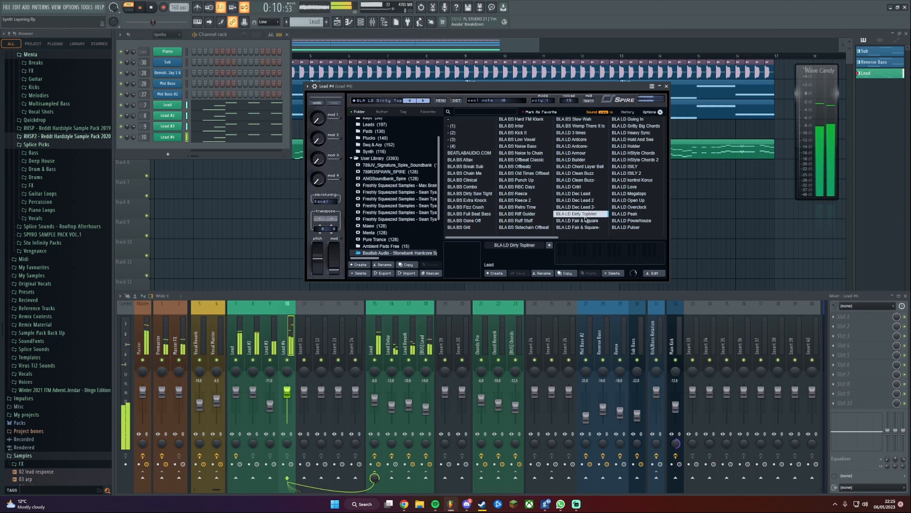
click(581, 221)
click(387, 102)
click(656, 116)
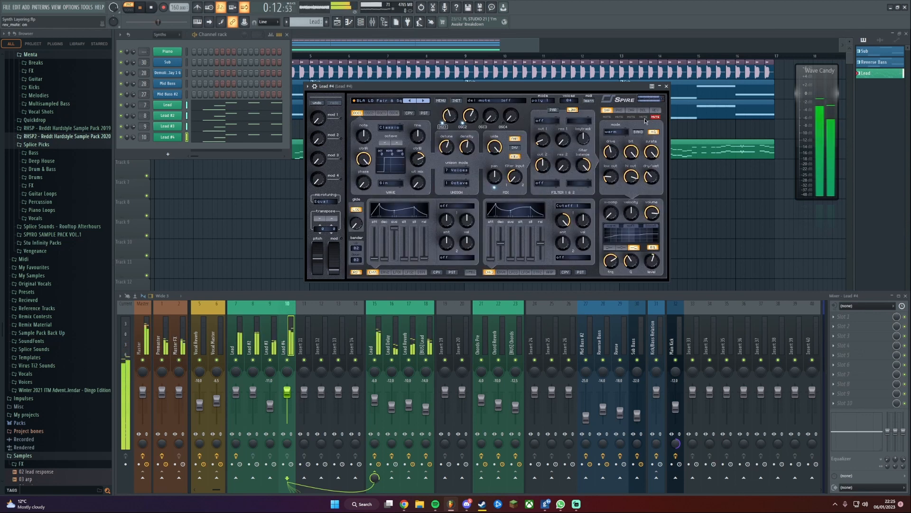
Load the BLA LD Gritty Big Chords preset on Lead #4 and mute its delay and reverb
click(398, 104)
click(640, 126)
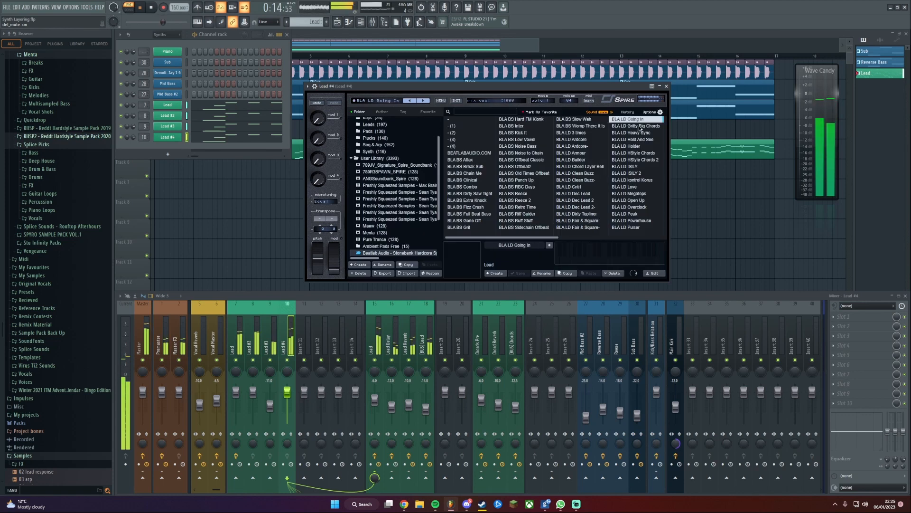
click(385, 101)
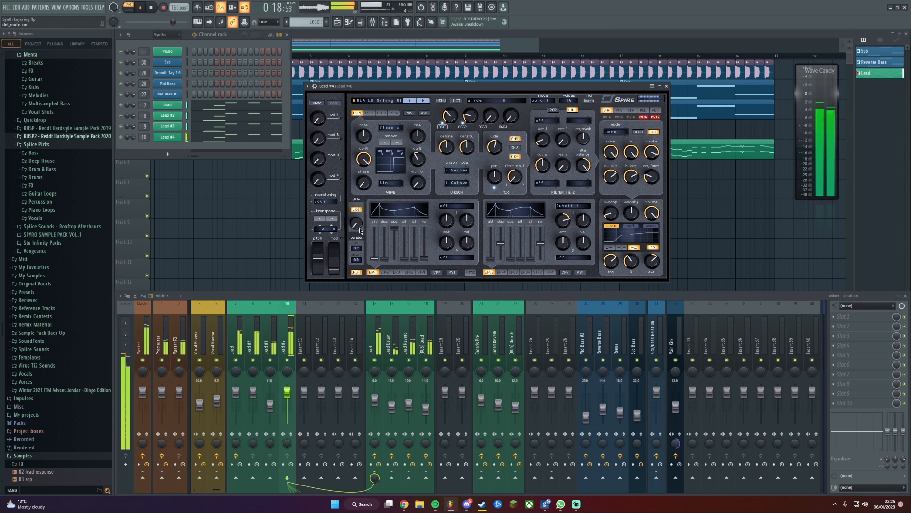
Raise the glide on Lead #4 and switch its voice mode to mono 4
drag(355, 227, 355, 229)
click(541, 101)
click(545, 133)
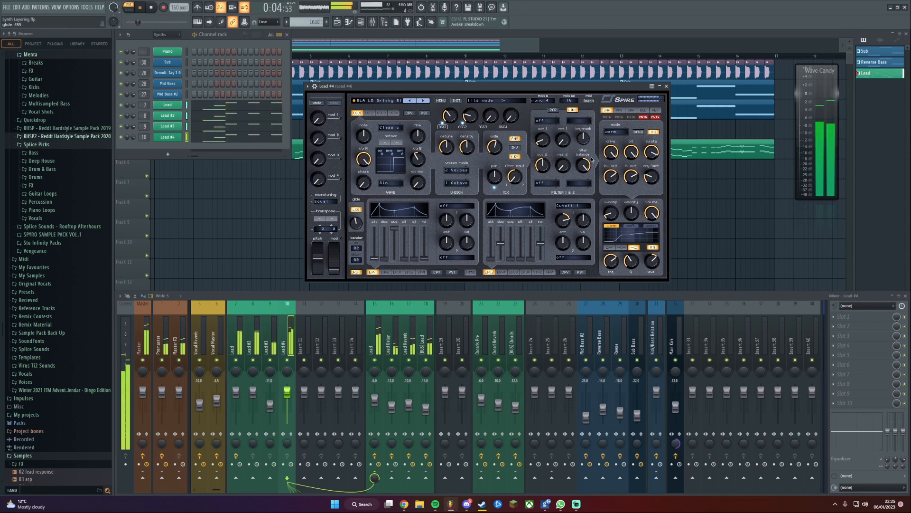
Play Lead #4 with the other leads muted to hear that layer alone, and close its Spire window
drag(549, 89, 544, 91)
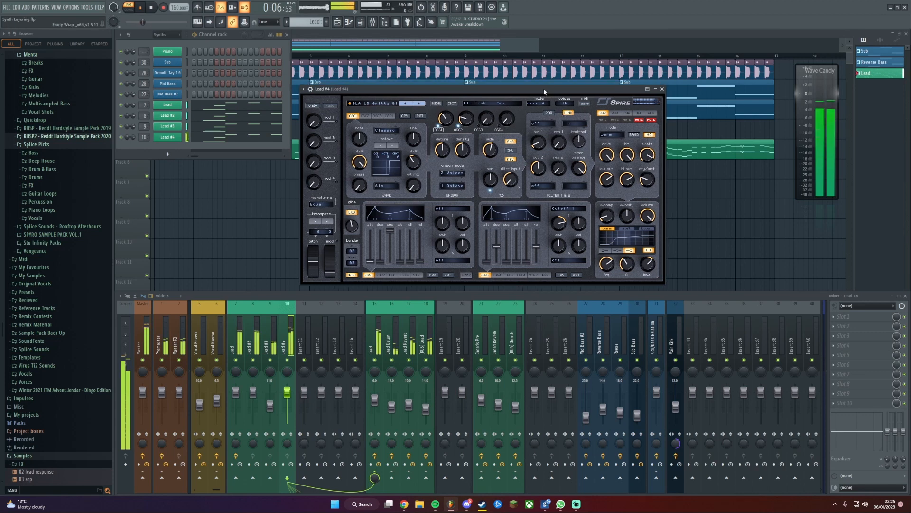
key(space)
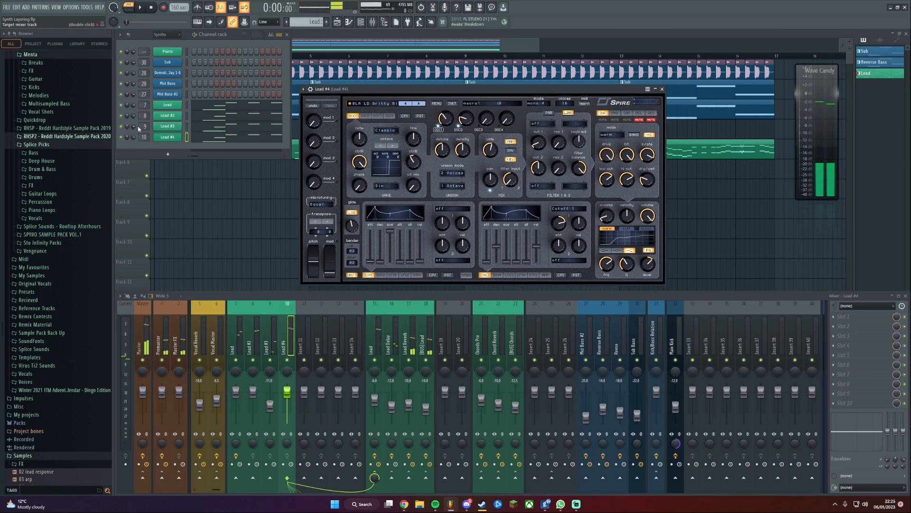
key(space)
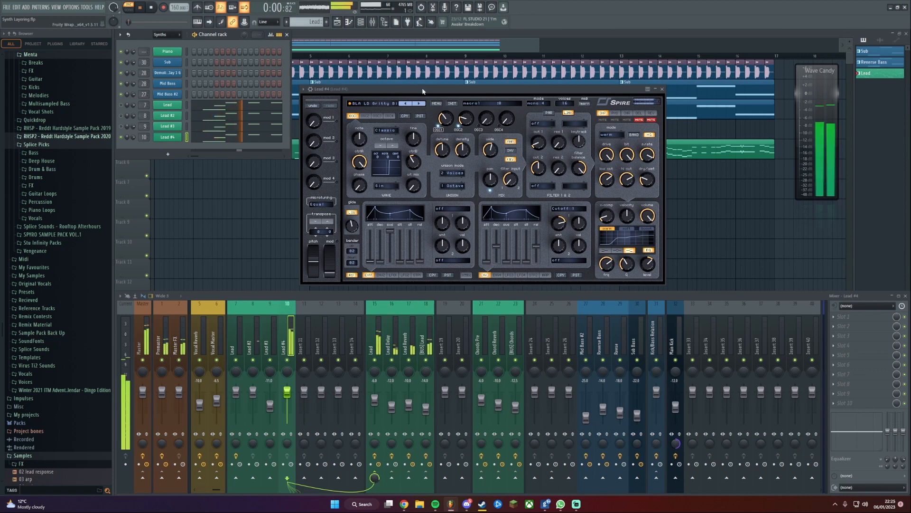
drag(421, 91, 418, 75)
key(space)
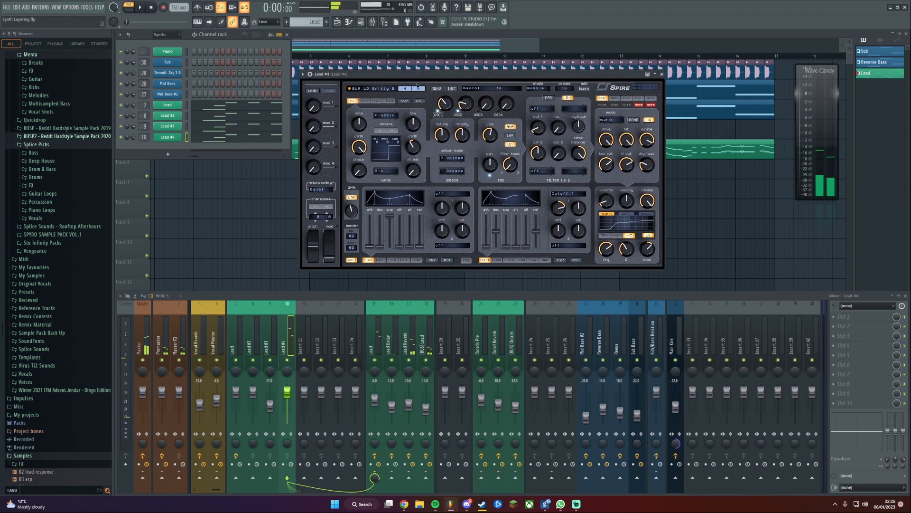
click(662, 74)
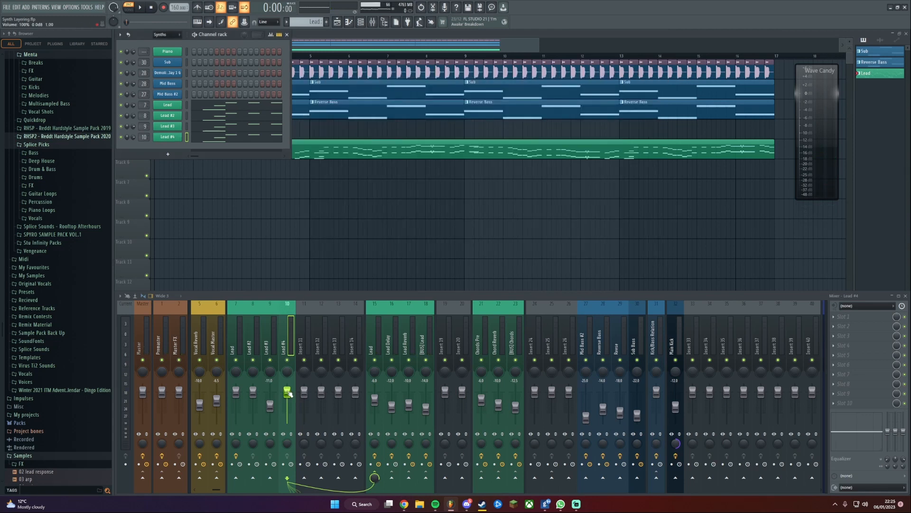
Play the layered leads and lower the mixer level of Lead #4 to about -10 dB
key(space)
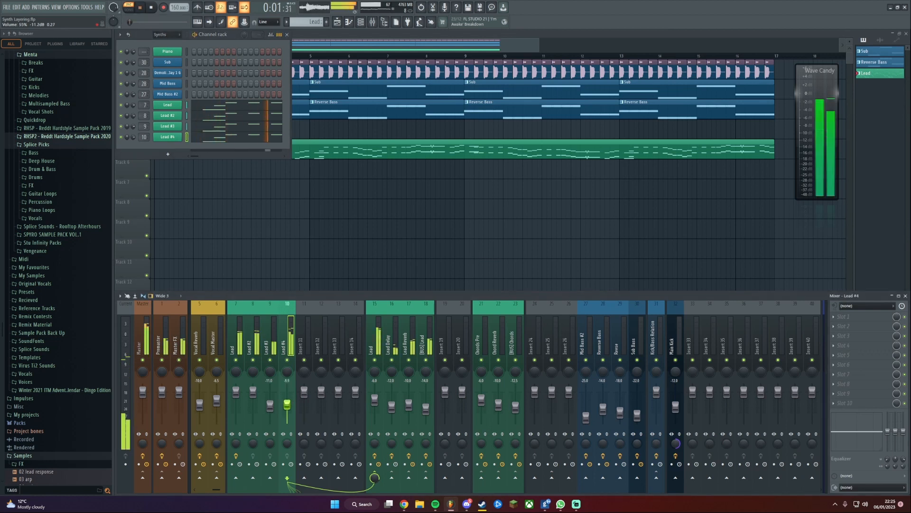
drag(288, 392, 288, 404)
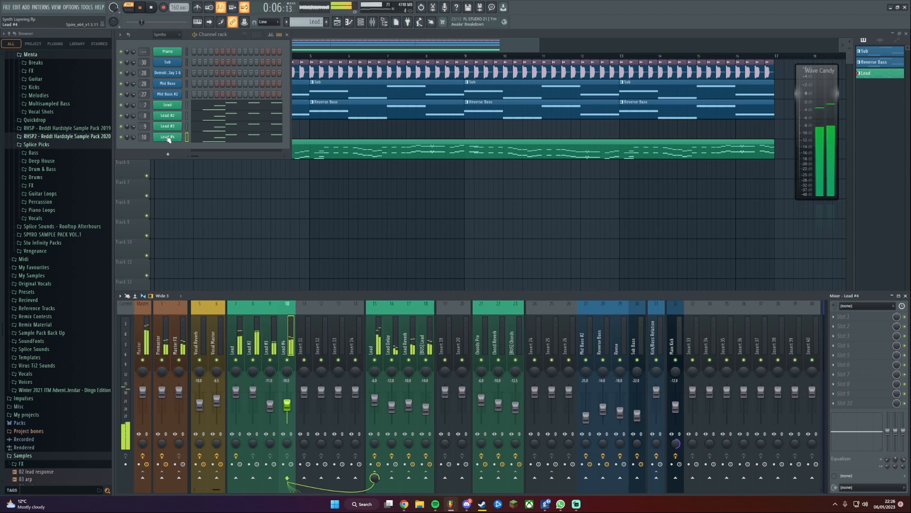
Clone Lead #4 as a fifth lead and route the clone to its own mixer track 11 with matching name and colour
right_click(168, 138)
click(193, 204)
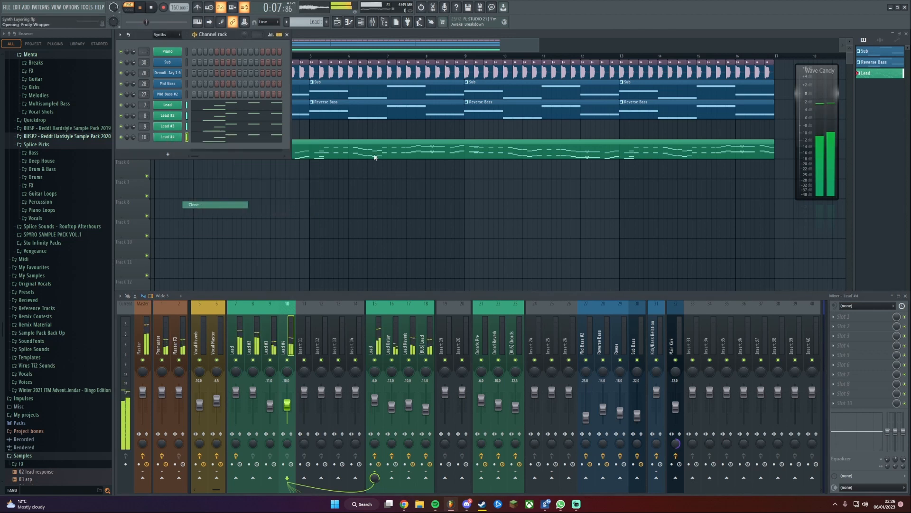
drag(358, 83, 372, 74)
key(space)
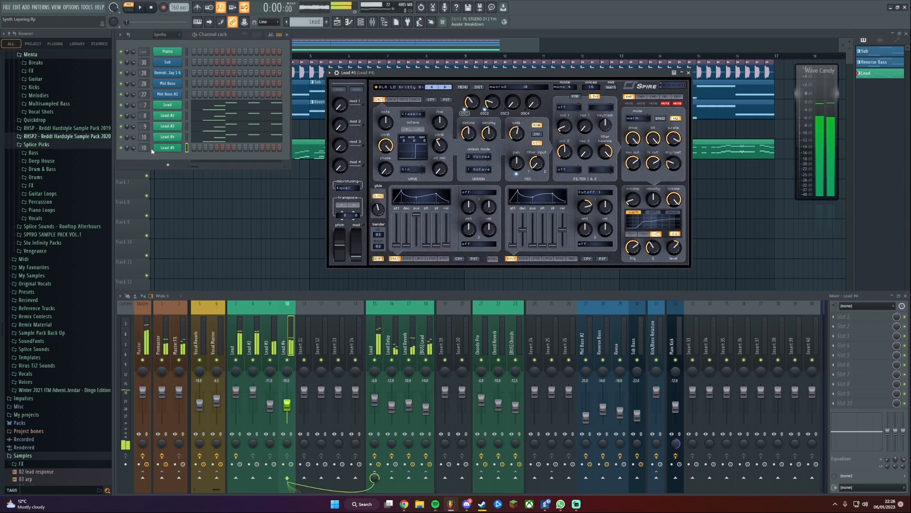
scroll(144, 147, up, 1)
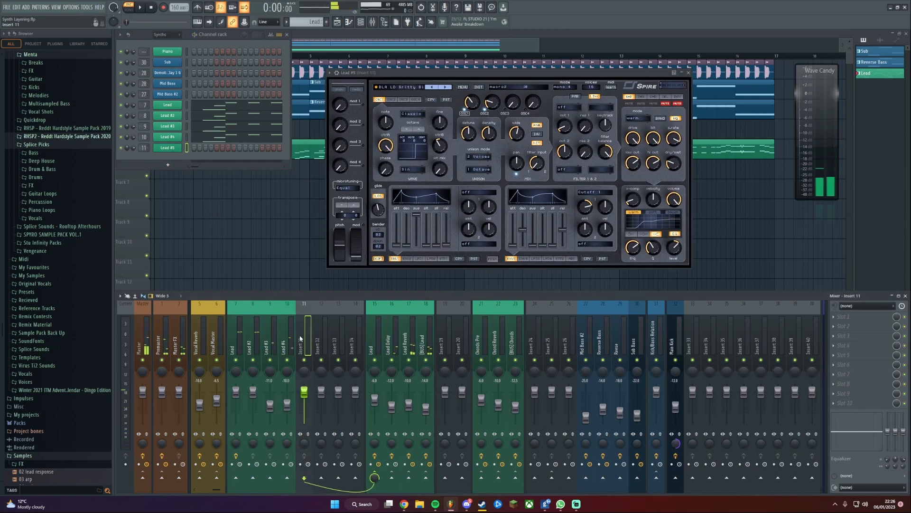
key(ctrl+l)
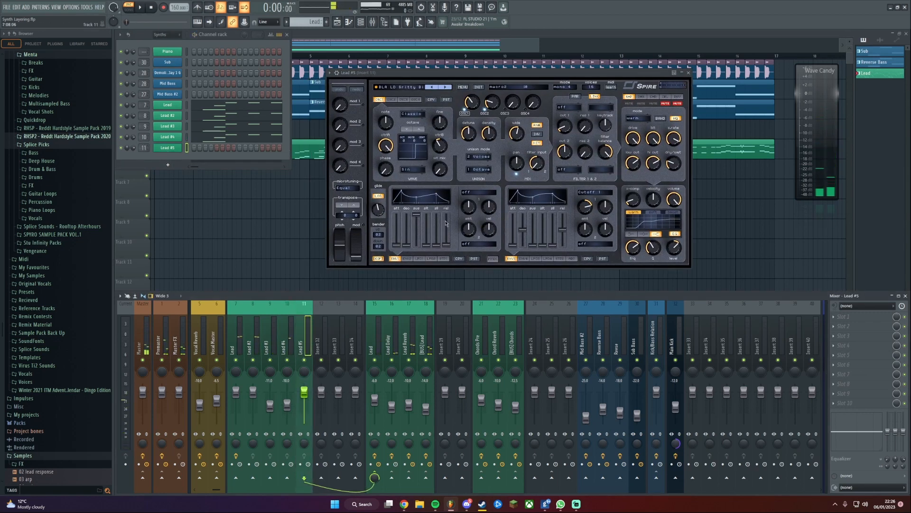
Load the PLUCK - 80's Drama preset from the Freshly Squeezed folder on Lead #5
click(410, 87)
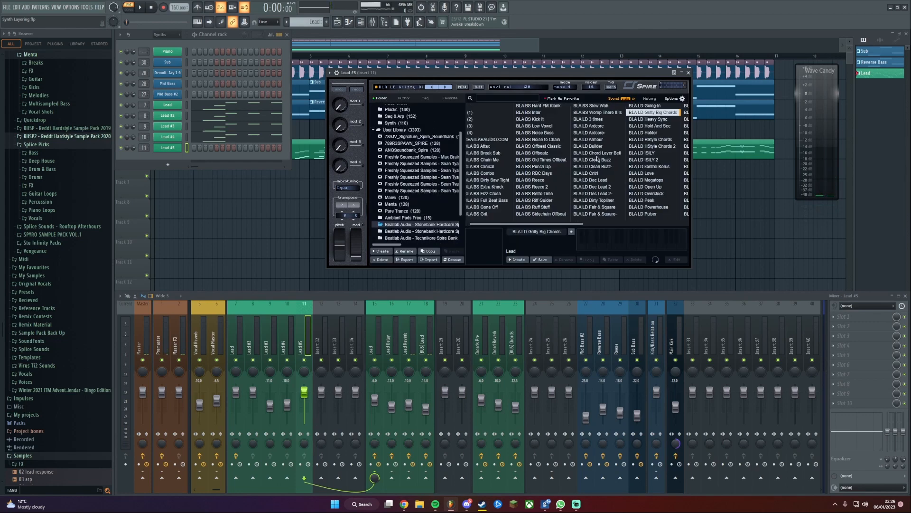
scroll(597, 159, down, 2)
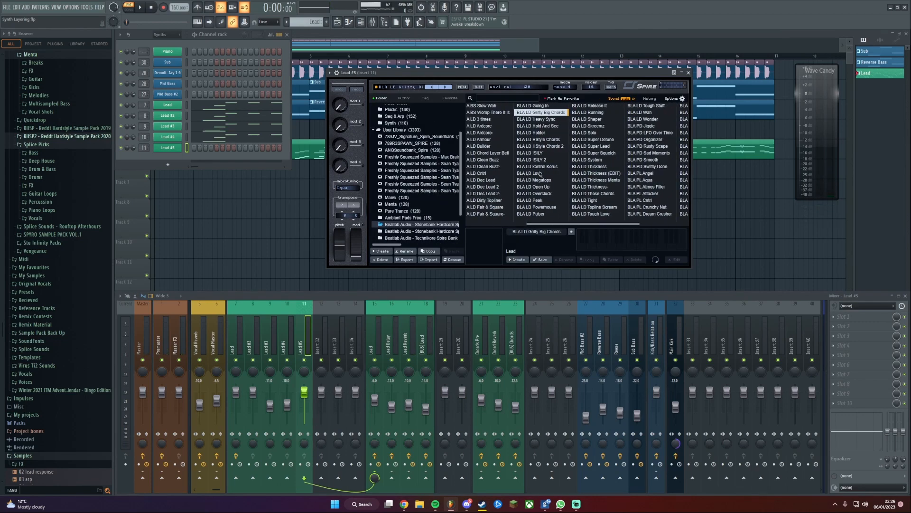
scroll(539, 175, down, 4)
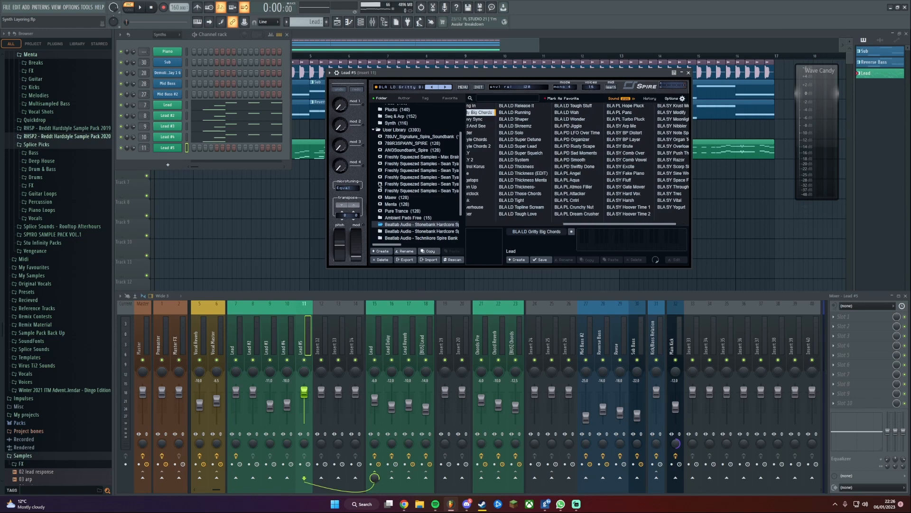
scroll(379, 185, down, 3)
click(420, 200)
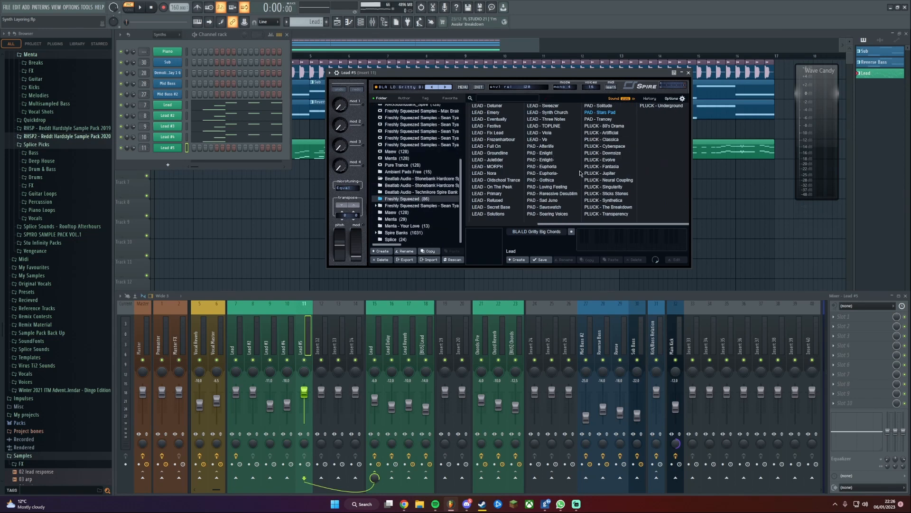
click(612, 126)
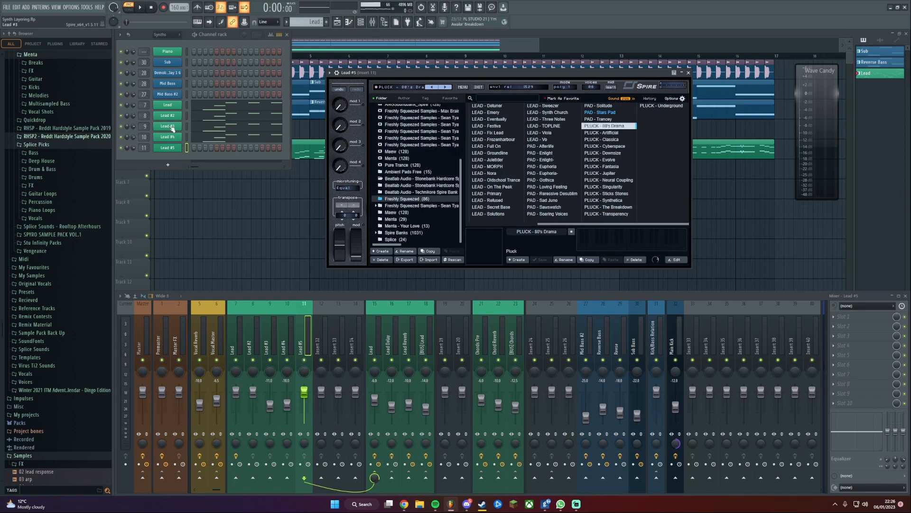
Copy the melody notes from Lead #3 and paste them into Lead #5
right_click(172, 128)
click(280, 134)
right_click(171, 149)
click(280, 161)
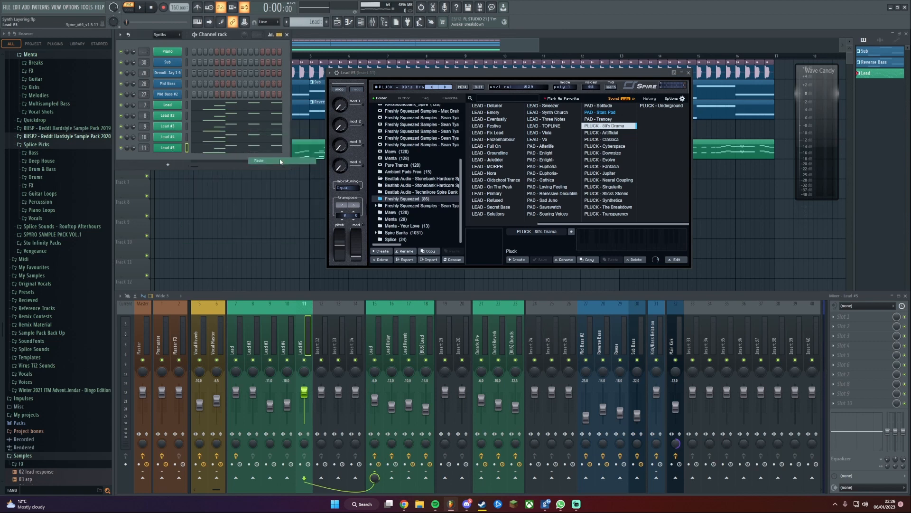
click(262, 150)
scroll(437, 280, up, 3)
key(Escape)
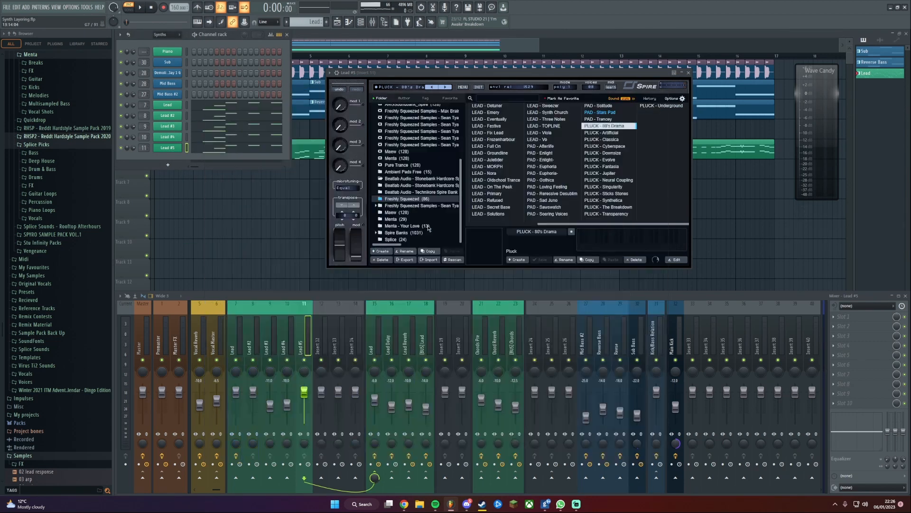
Compare the PLUCK presets Artificial, Classica and Cyberspace on Lead #5 during playback, and keep Cyberspace
drag(405, 73, 398, 66)
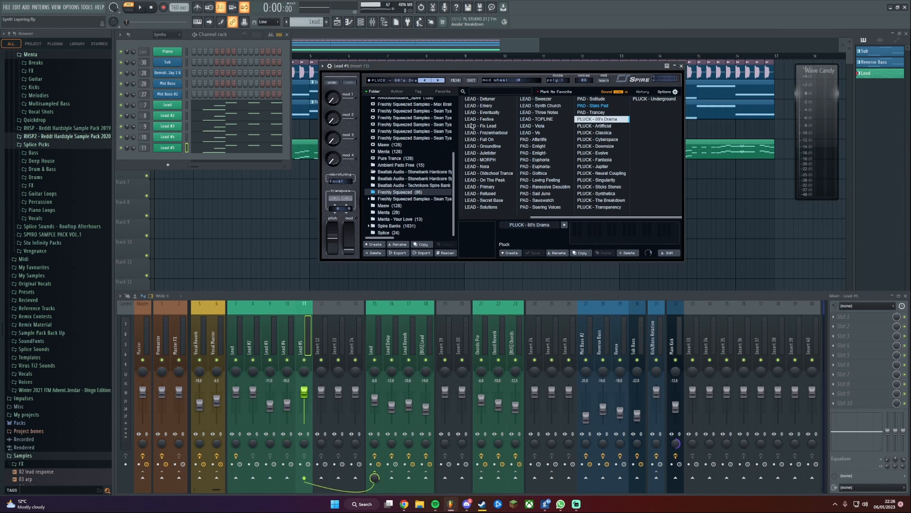
key(space)
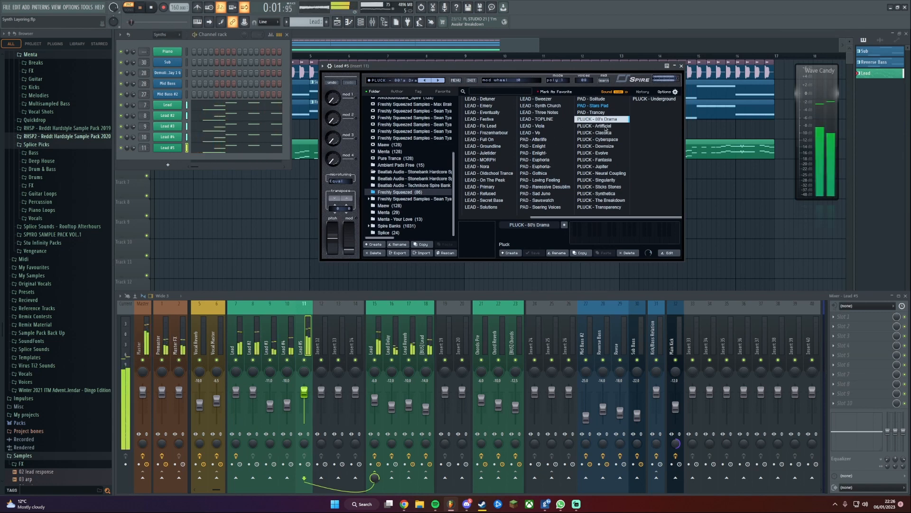
click(605, 126)
click(603, 133)
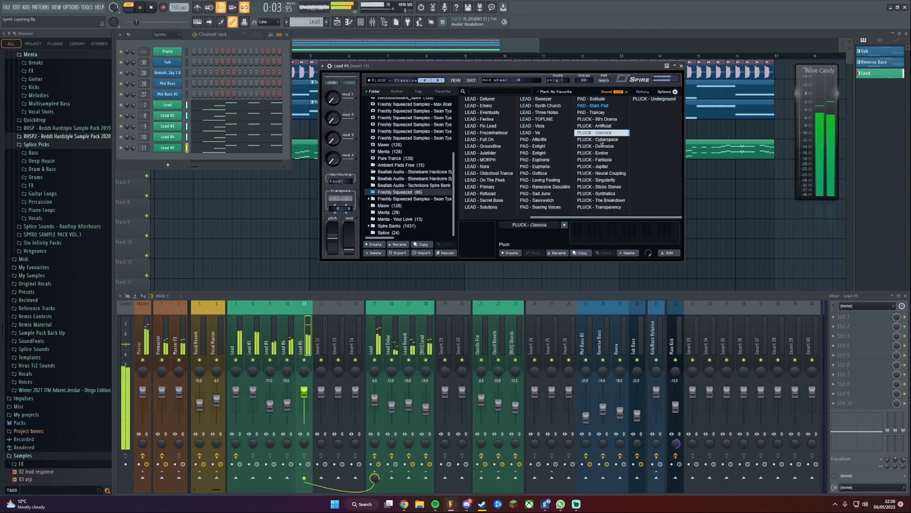
click(601, 140)
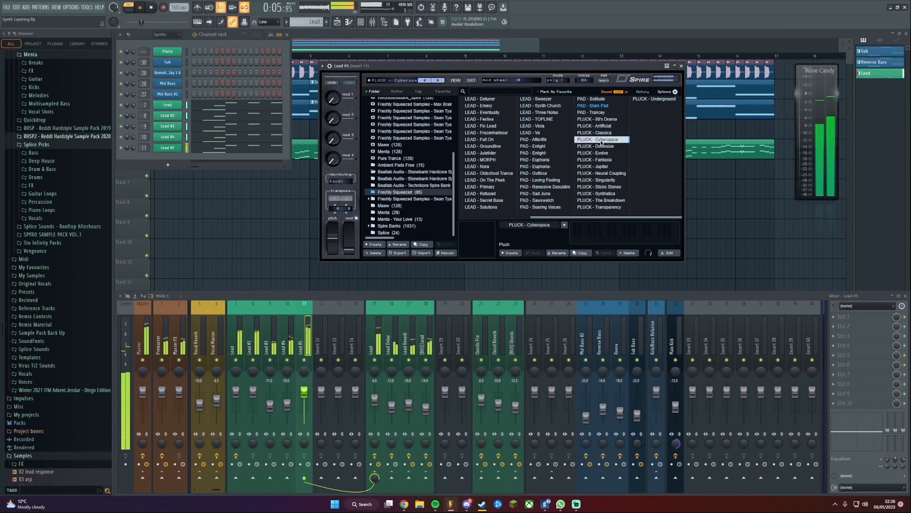
double_click(601, 142)
Mute the delay and reverb of Cyberspace on Lead #5, and check its voice mode options
click(658, 96)
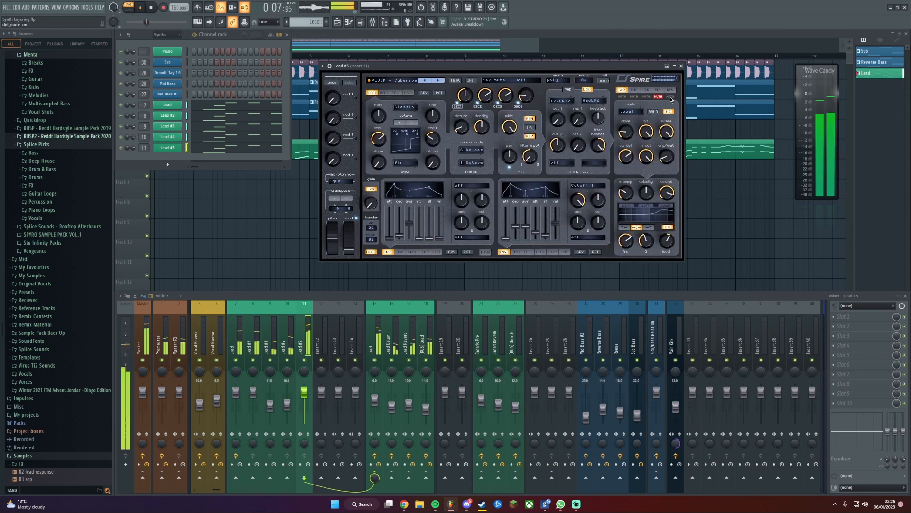
click(670, 97)
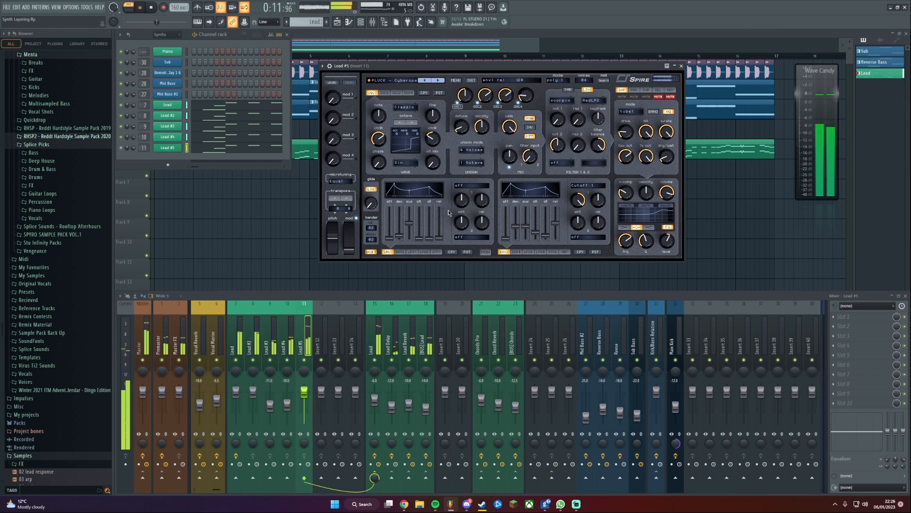
click(556, 81)
key(space)
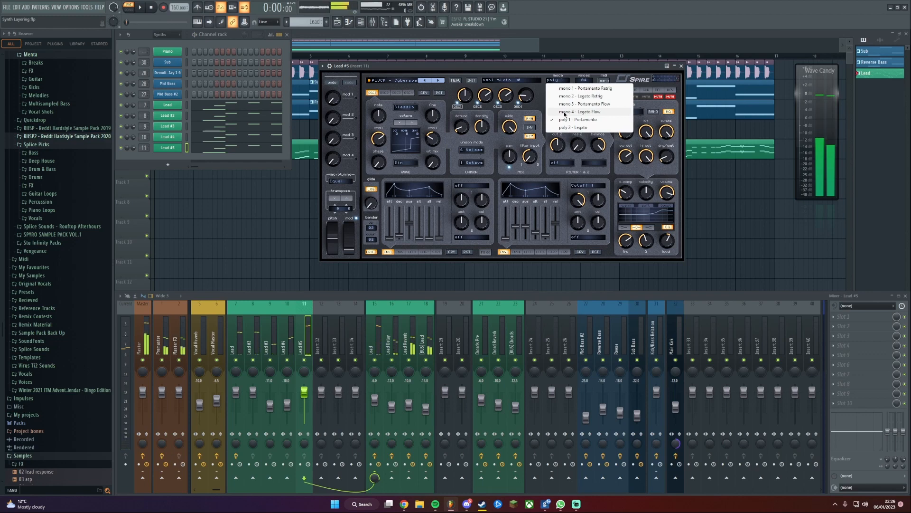
click(565, 113)
click(682, 66)
Open the Lead #5 melody for editing and delete the short grace notes around the long note in bar 4
key(F7)
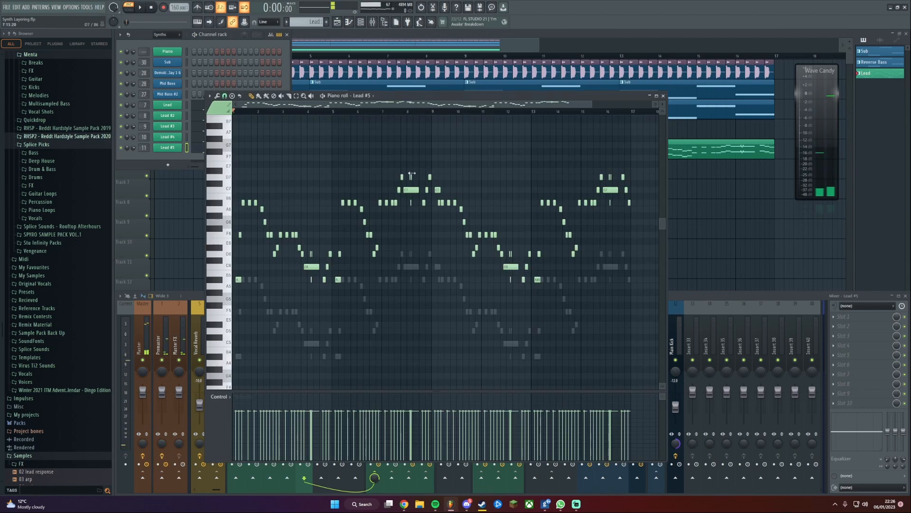
scroll(411, 177, down, 3)
scroll(414, 195, up, 4)
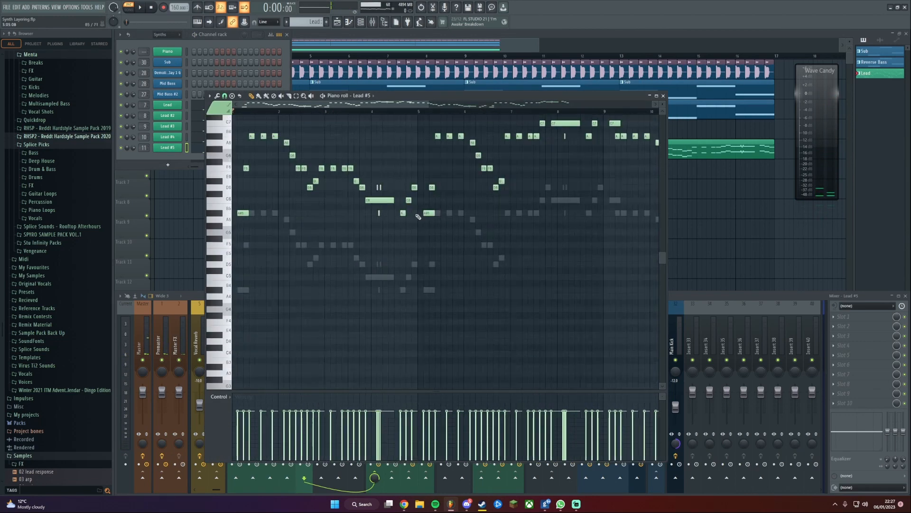
scroll(418, 216, up, 5)
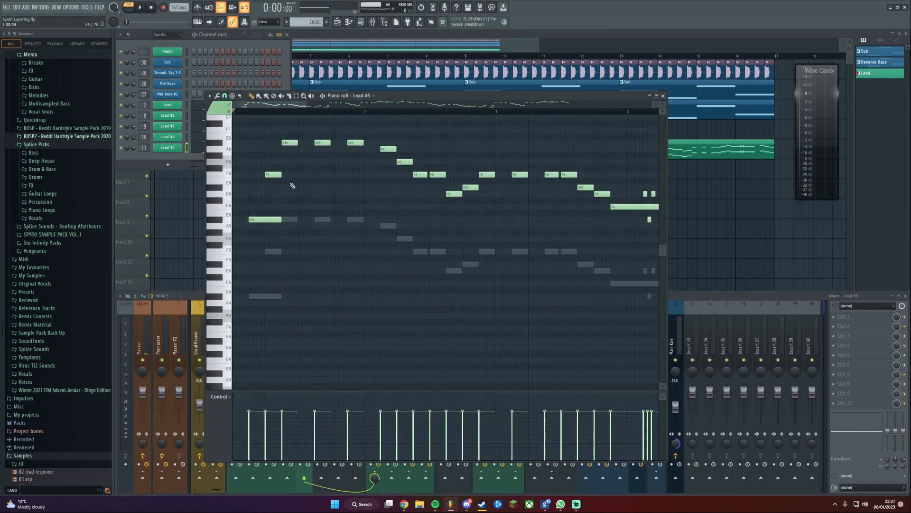
mouse_move(586, 242)
mouse_down()
mouse_move(460, 275)
mouse_move(356, 264)
mouse_up()
right_click(431, 221)
right_click(422, 222)
right_click(427, 247)
Delete the short grace notes around the long note in bar 8 of the Lead #5 melody
drag(510, 288, 733, 274)
drag(425, 271, 304, 290)
drag(588, 264, 423, 280)
drag(493, 284, 359, 294)
mouse_move(578, 246)
mouse_down()
mouse_move(493, 268)
mouse_move(510, 258)
mouse_move(363, 271)
mouse_up()
right_click(515, 202)
right_click(523, 202)
drag(509, 255, 400, 271)
drag(473, 268, 445, 268)
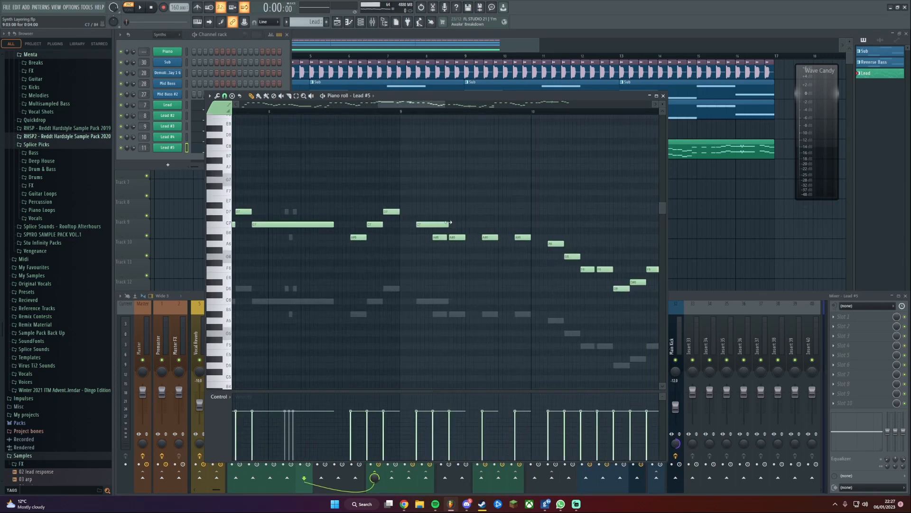
Delete the short grace notes around the long note in bar 12 of the Lead #5 melody
drag(449, 222, 429, 229)
drag(471, 268, 400, 258)
drag(452, 264, 333, 248)
drag(478, 278, 359, 269)
right_click(512, 253)
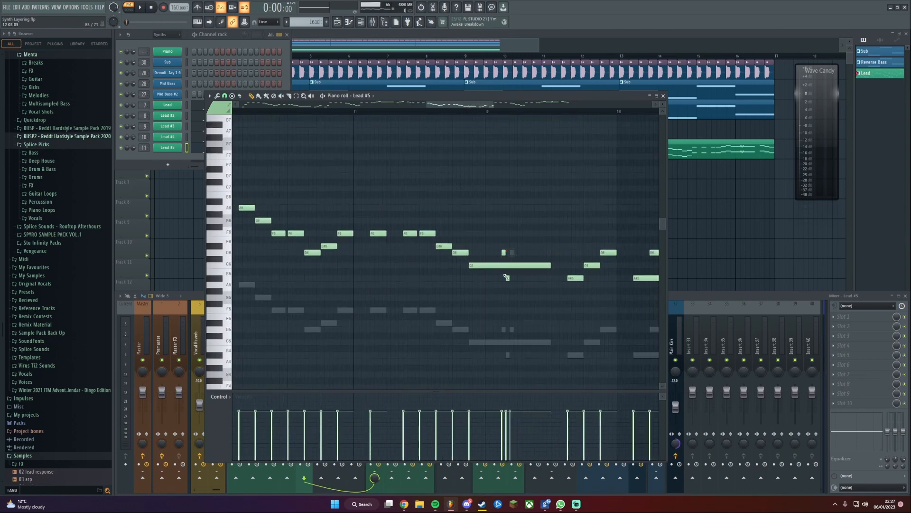
right_click(503, 252)
drag(544, 297, 476, 258)
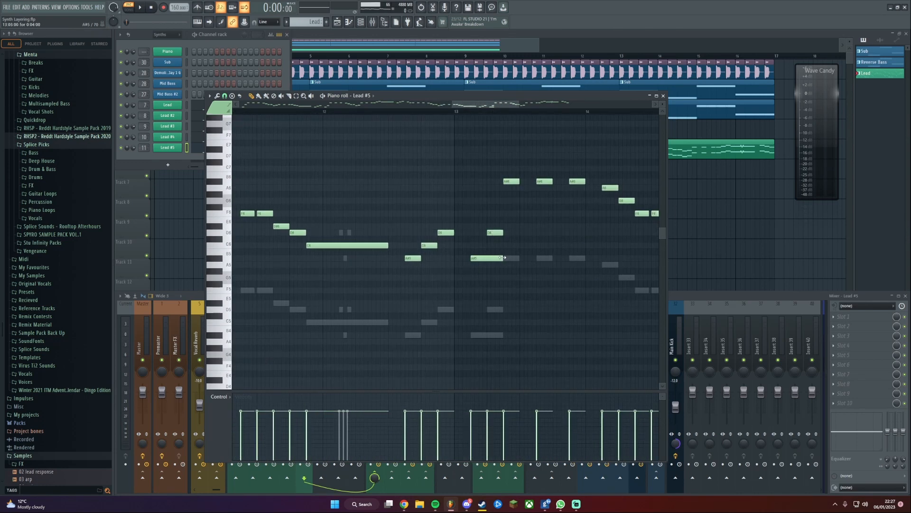
Delete the short grace notes in bar 16 of the Lead #5 melody and close the note editor
drag(556, 256, 345, 282)
drag(528, 264, 424, 296)
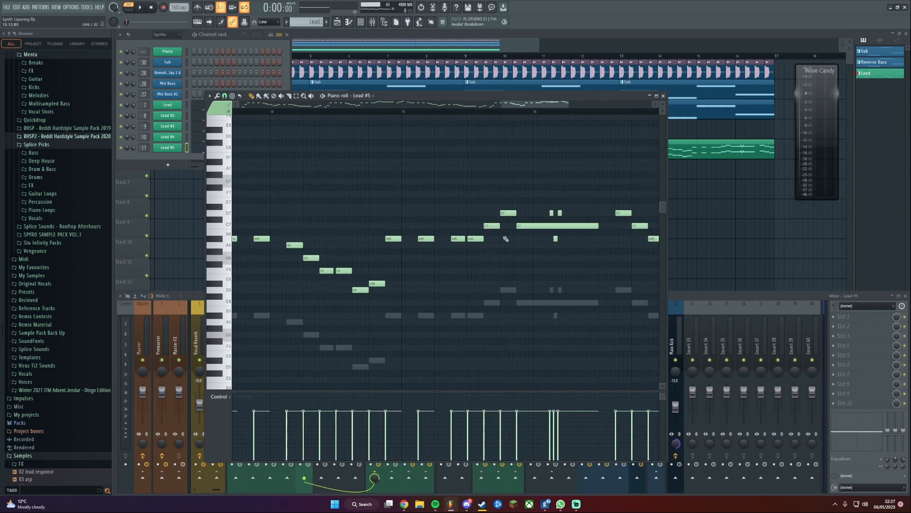
drag(558, 257, 519, 256)
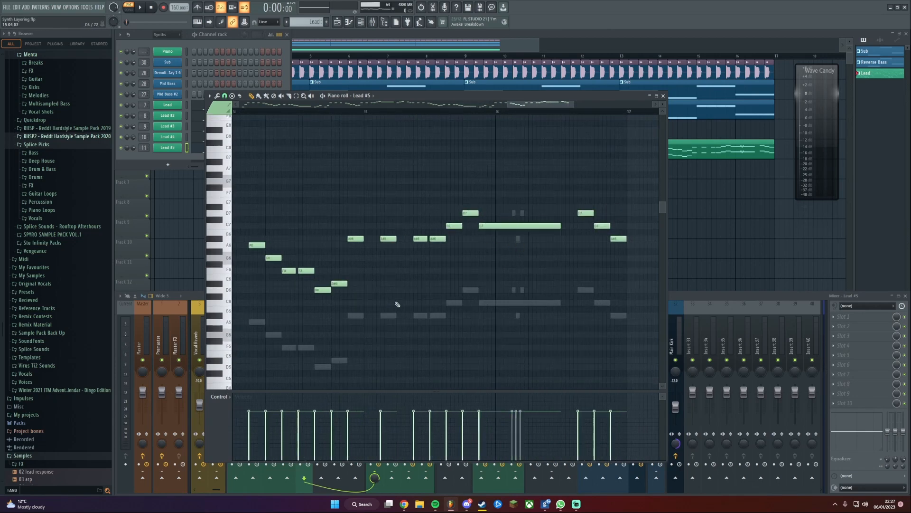
drag(398, 304, 631, 297)
scroll(421, 300, down, 3)
drag(285, 284, 470, 332)
drag(474, 299, 523, 320)
key(Escape)
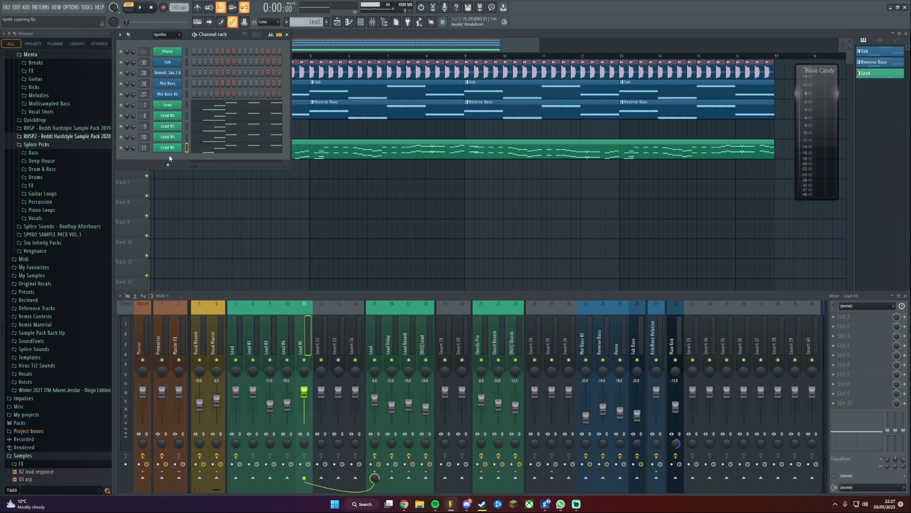
Save the project, and lower the mixer level of Lead #5 to about -10 dB while all the leads play
key(ctrl+s)
click(168, 147)
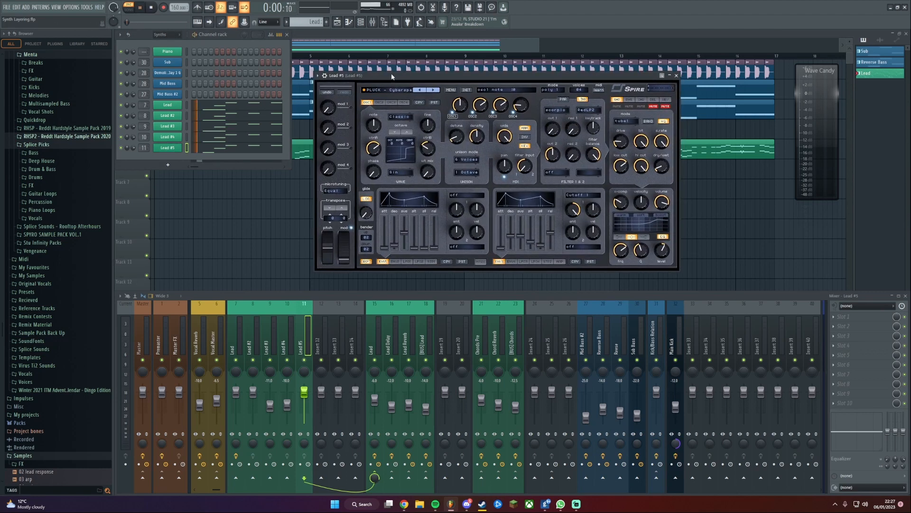
drag(392, 76, 384, 76)
click(668, 75)
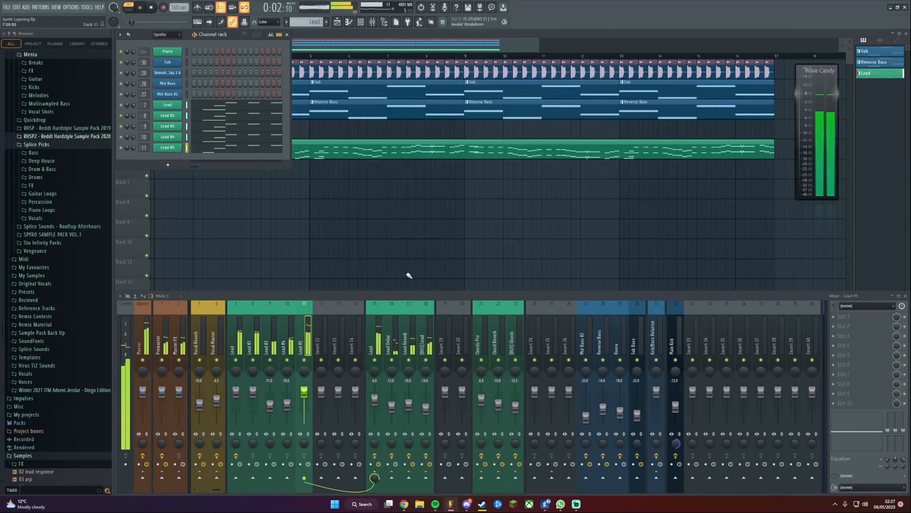
drag(304, 394, 307, 407)
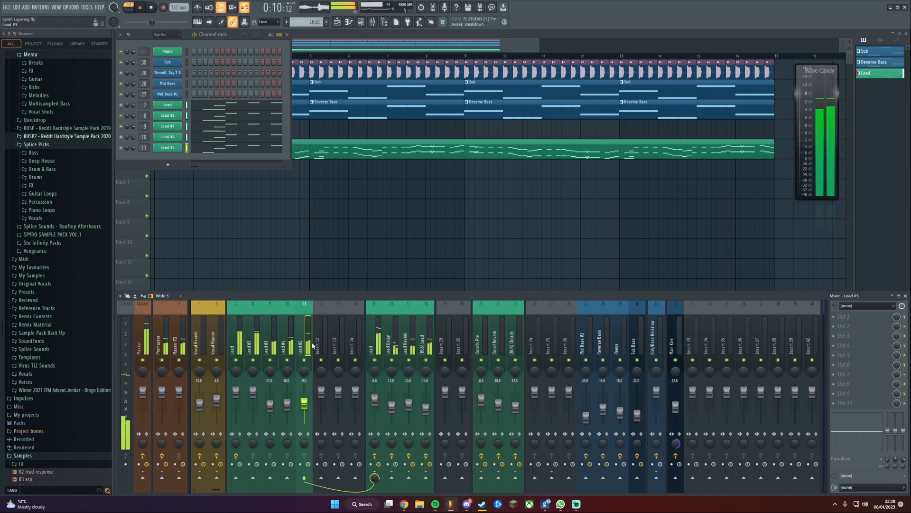
drag(304, 403, 304, 404)
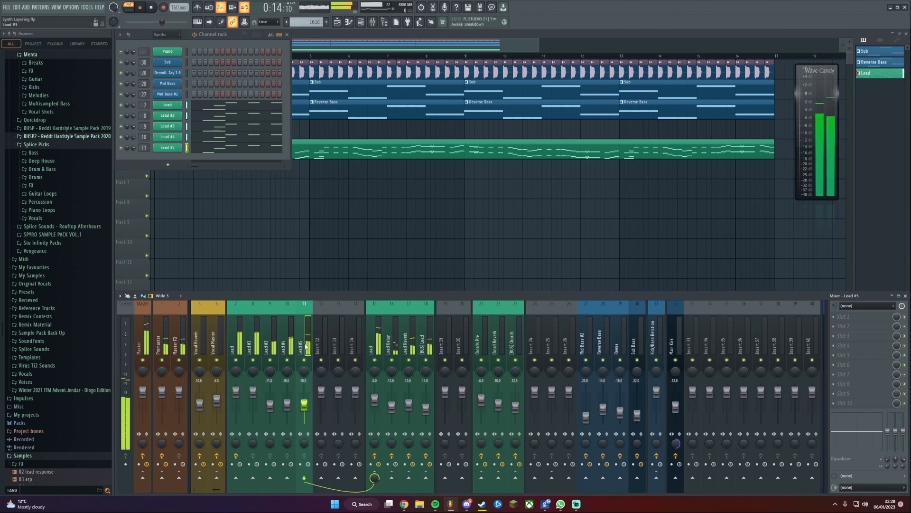
Review the Lead #5 synth and its edited melody notes during playback
click(174, 149)
click(172, 150)
click(212, 148)
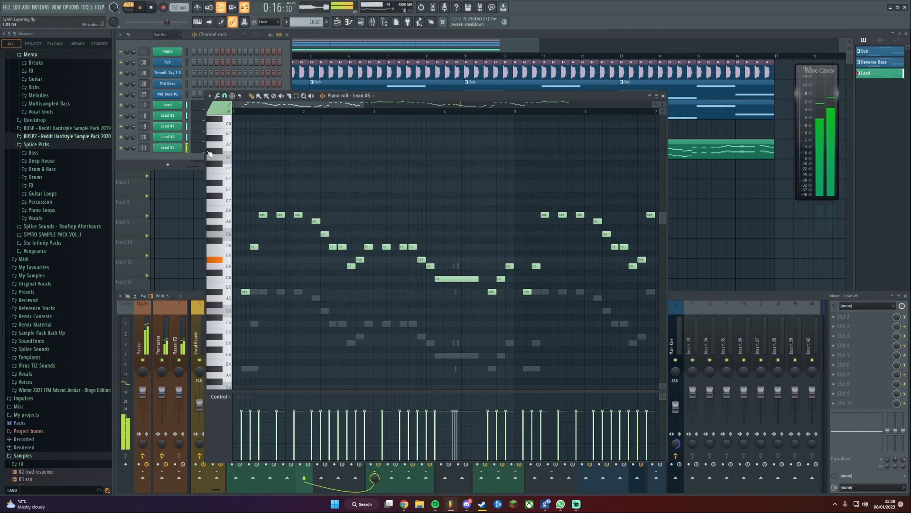
key(Escape)
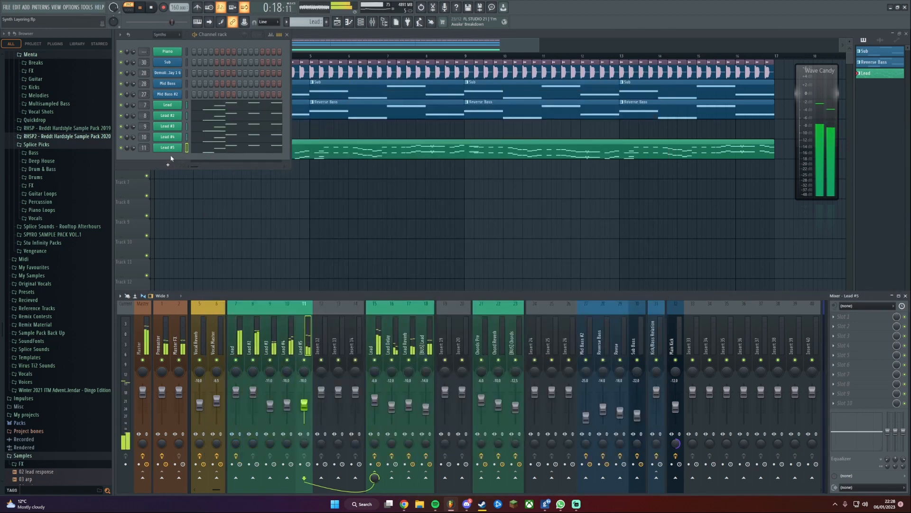
Stop playback, clone the Lead #5 channel, and replace the clone's synth with Sylenth1
click(304, 360)
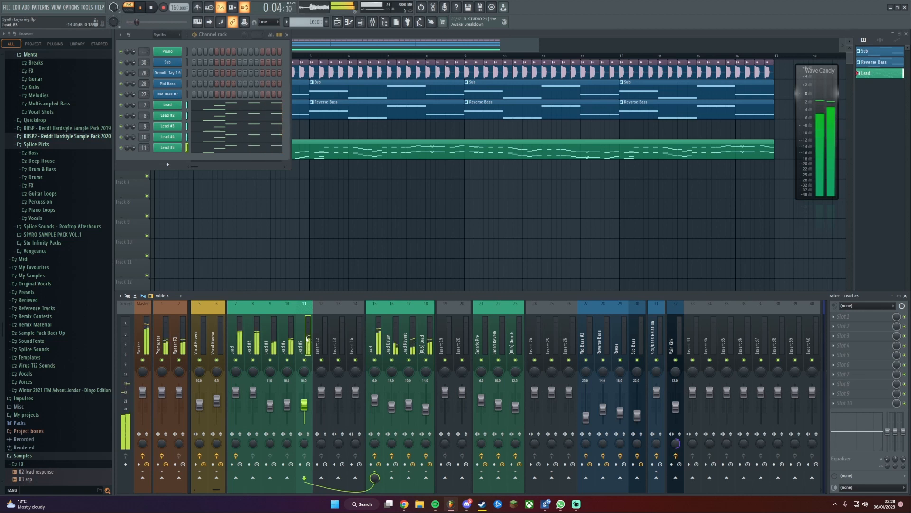
key(space)
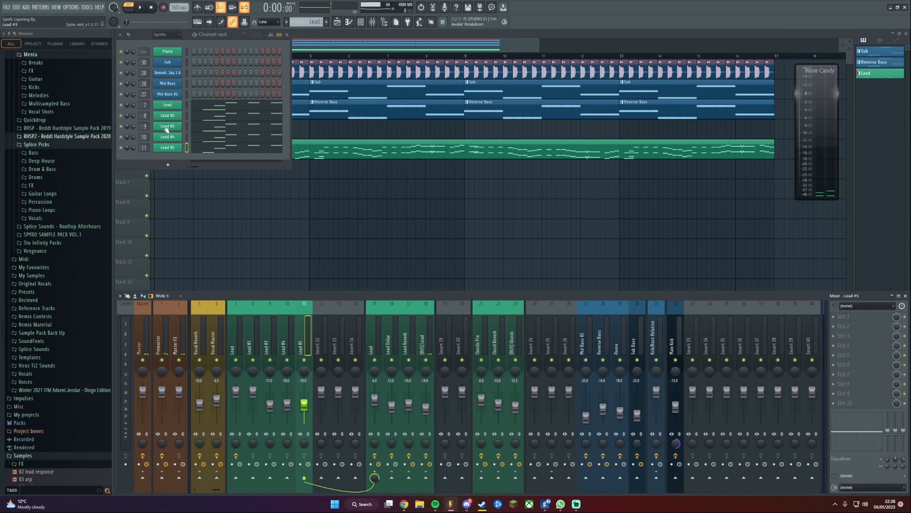
right_click(163, 149)
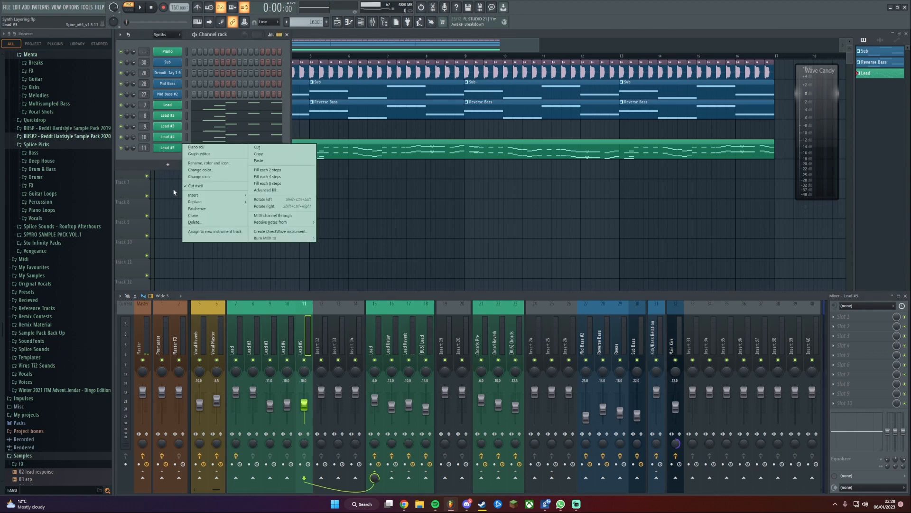
click(199, 215)
right_click(167, 159)
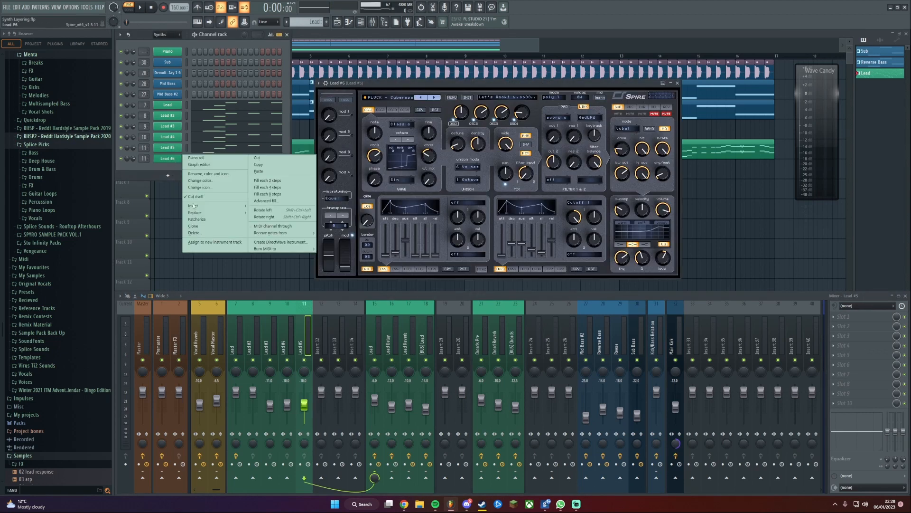
mouse_move(213, 212)
click(336, 184)
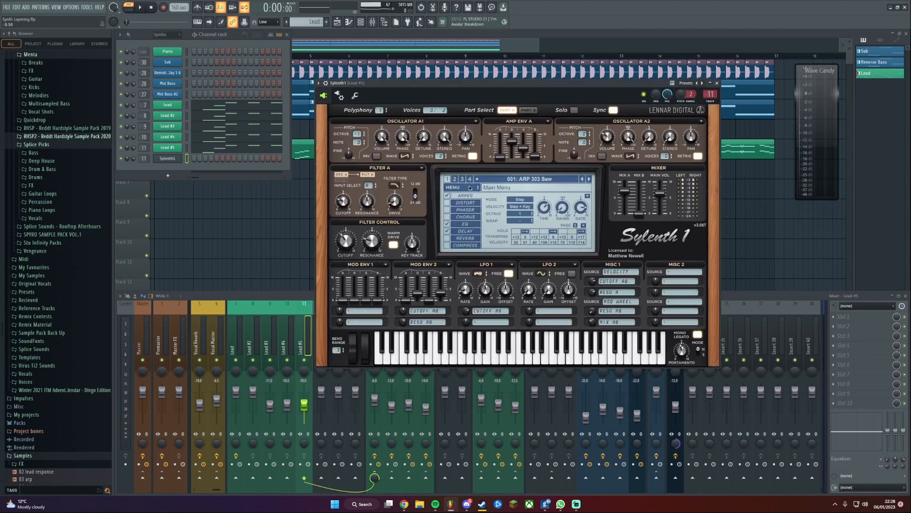
Load the Fruitymasterz Sylenth1 bank, choose preset 072: LD - Support Saw, and close the synth window
click(470, 188)
mouse_move(475, 203)
mouse_move(576, 211)
mouse_move(666, 223)
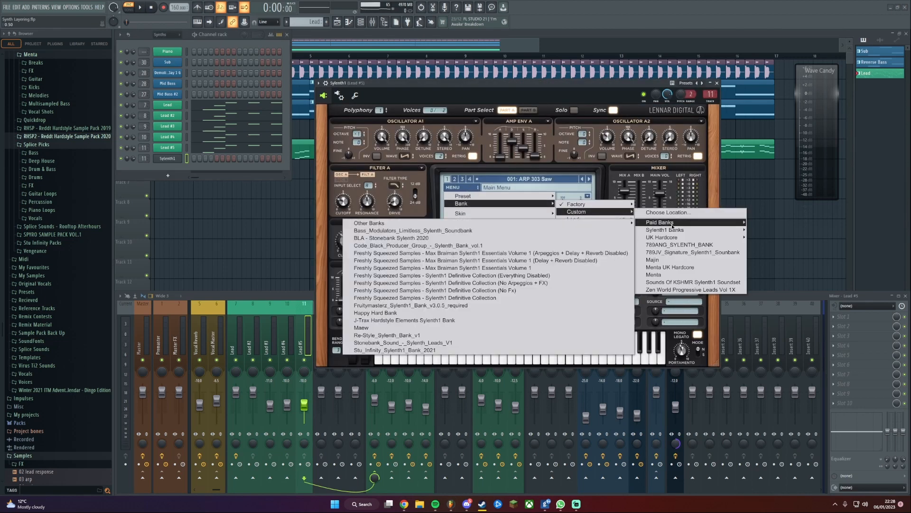
click(453, 305)
click(530, 179)
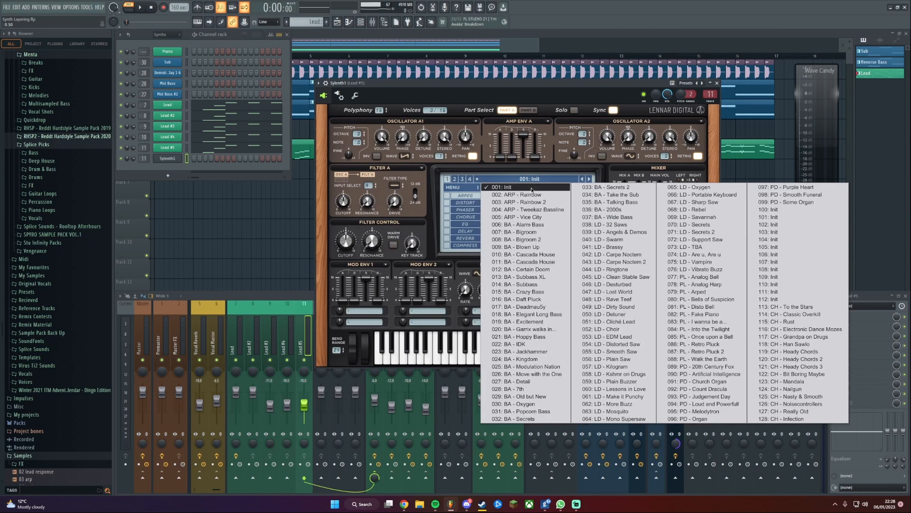
click(700, 239)
drag(447, 85, 432, 75)
click(498, 173)
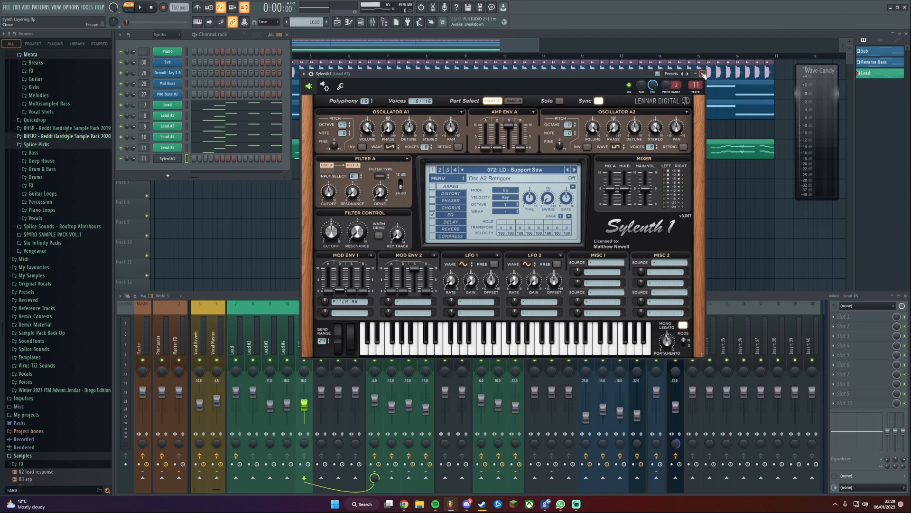
drag(670, 342, 670, 345)
click(702, 74)
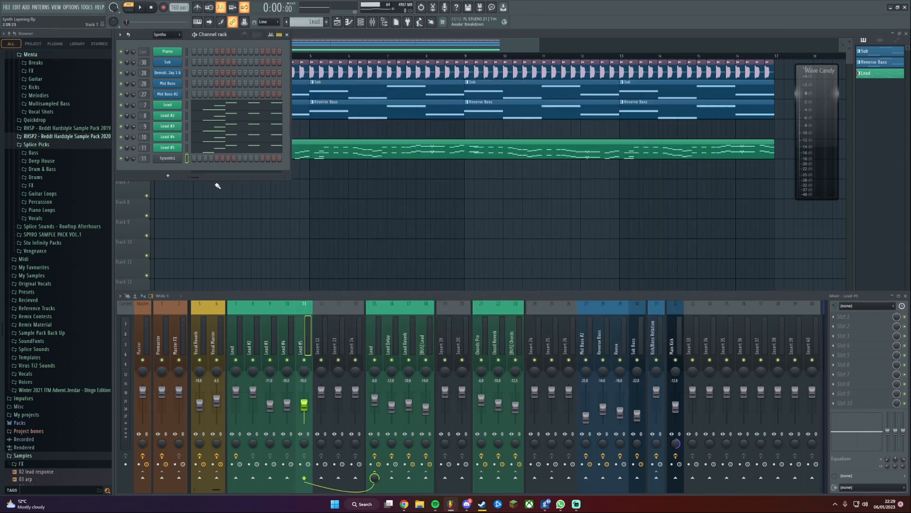
Rename the Sylenth1 channel Lead #6 and color it sea green like the other leads
shift+click(170, 160)
text(L)
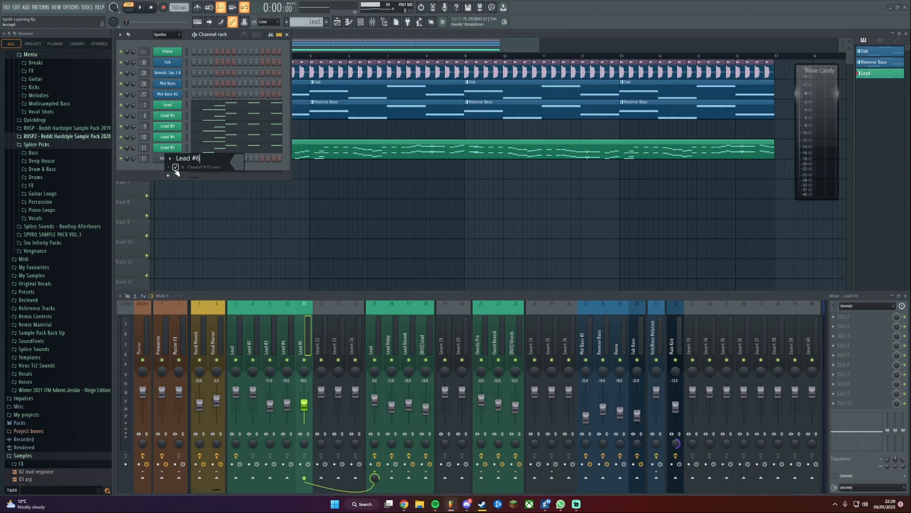
text(ead #6)
click(236, 162)
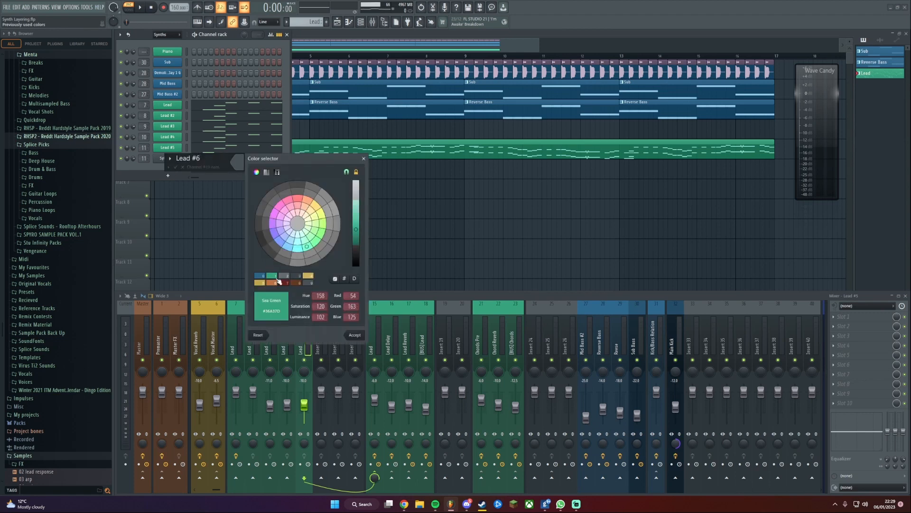
key(Return)
Paste the lead melody into Lead #6, route the channel to mixer insert 12, and check its notes
right_click(171, 160)
click(195, 218)
click(322, 349)
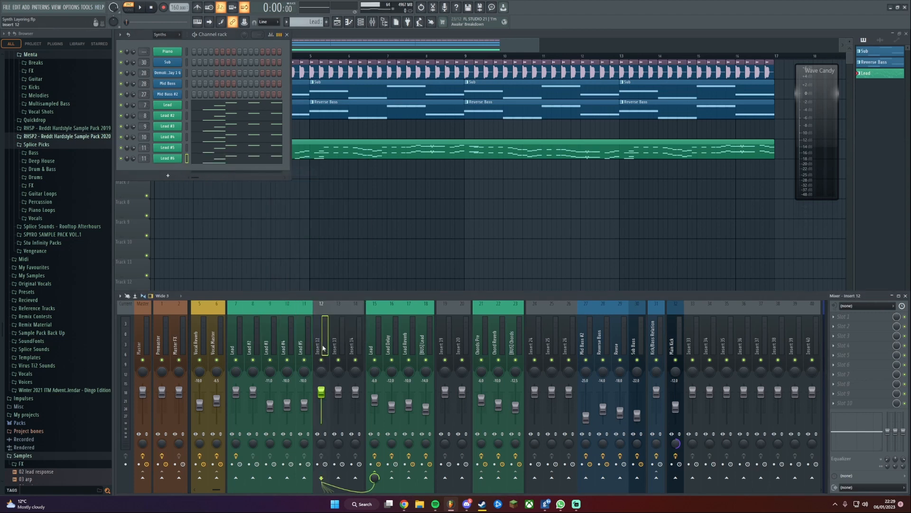
key(ctrl+l)
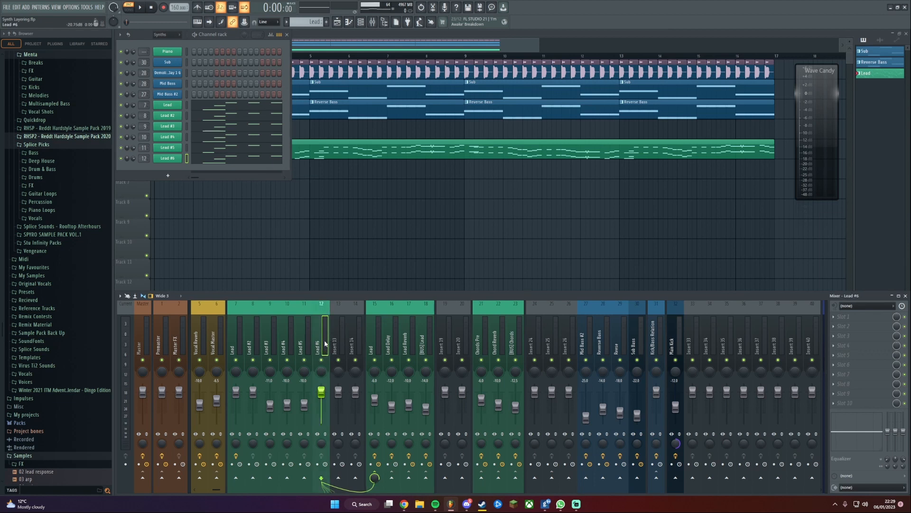
key(F7)
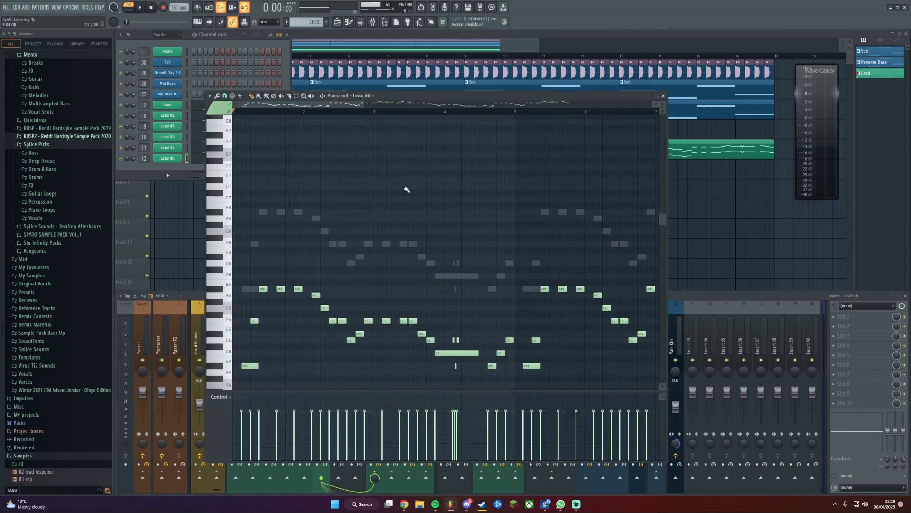
key(F7)
Lower the mixer level of Lead #6 to -12 dB during playback and compare the mix with it muted
key(space)
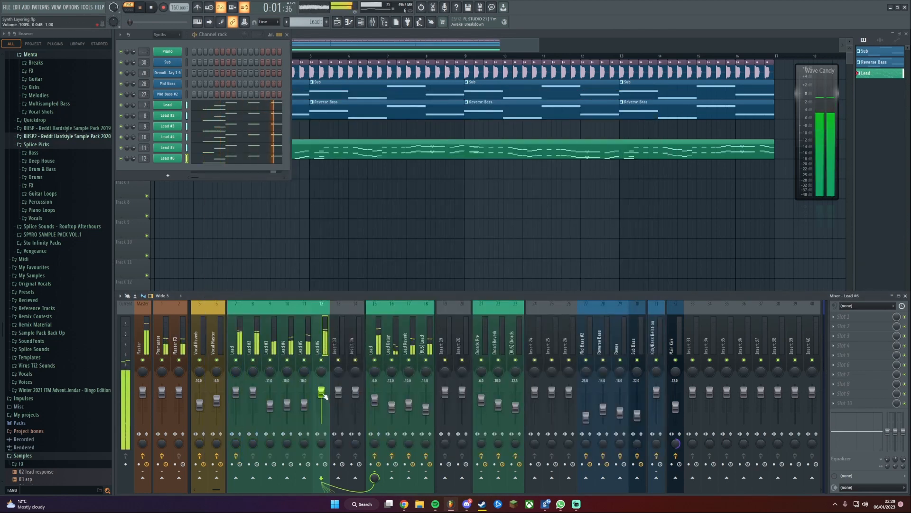
drag(322, 394, 322, 407)
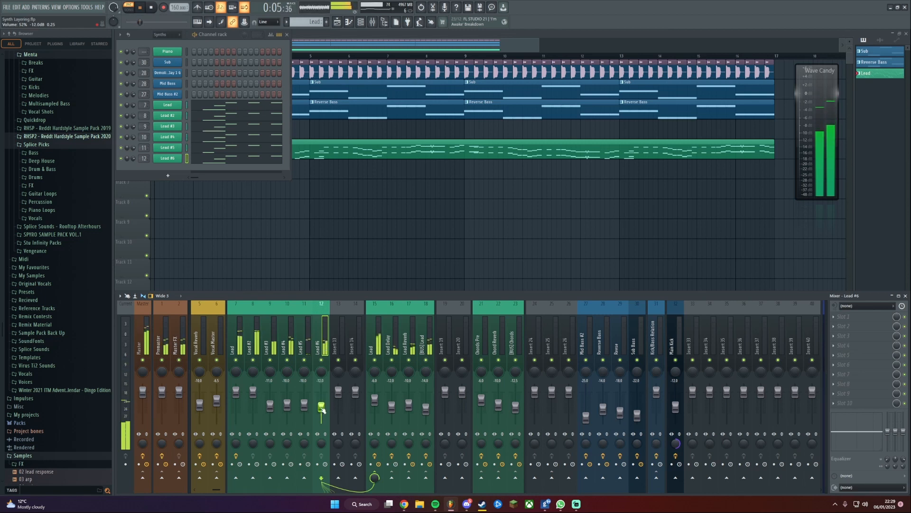
click(322, 360)
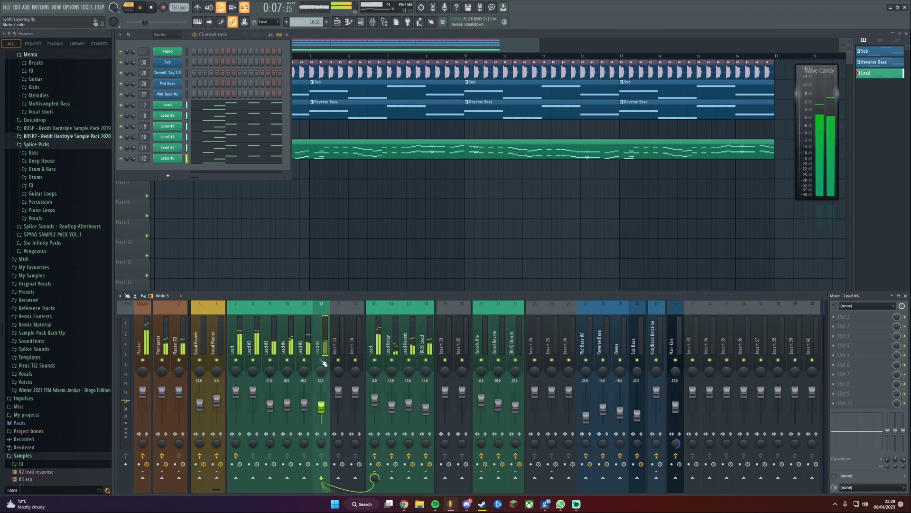
click(321, 361)
mouse_move(321, 407)
mouse_down()
mouse_move(321, 399)
mouse_move(321, 406)
mouse_up()
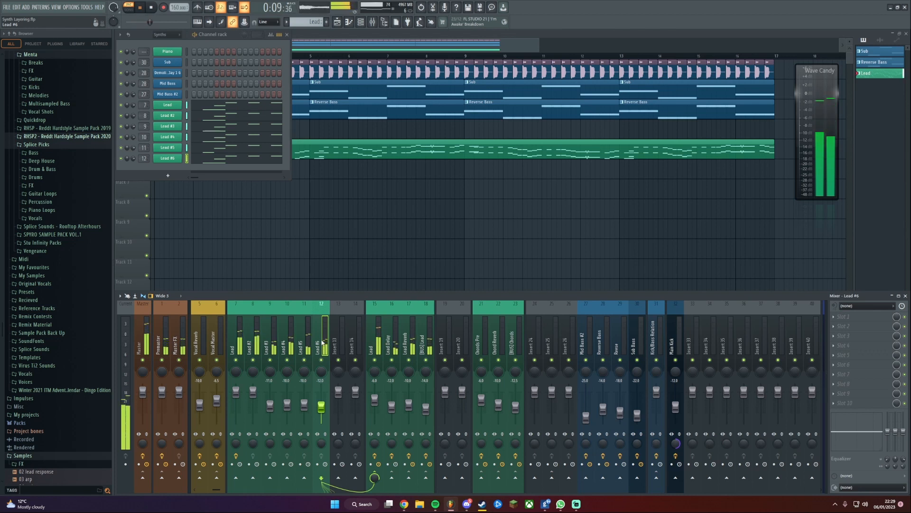
key(space)
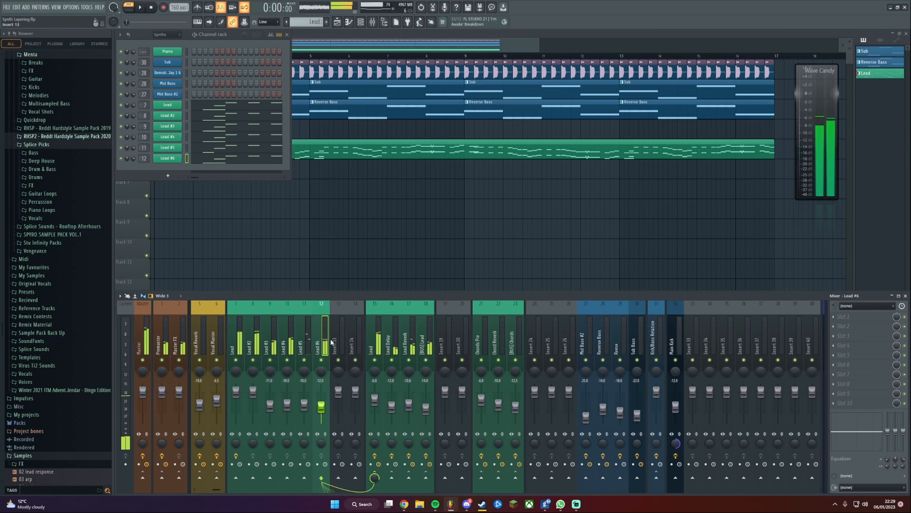
Examine the layered leads' frequency spectrum with SPAN on the master track during playback, and close the analyzer
click(142, 341)
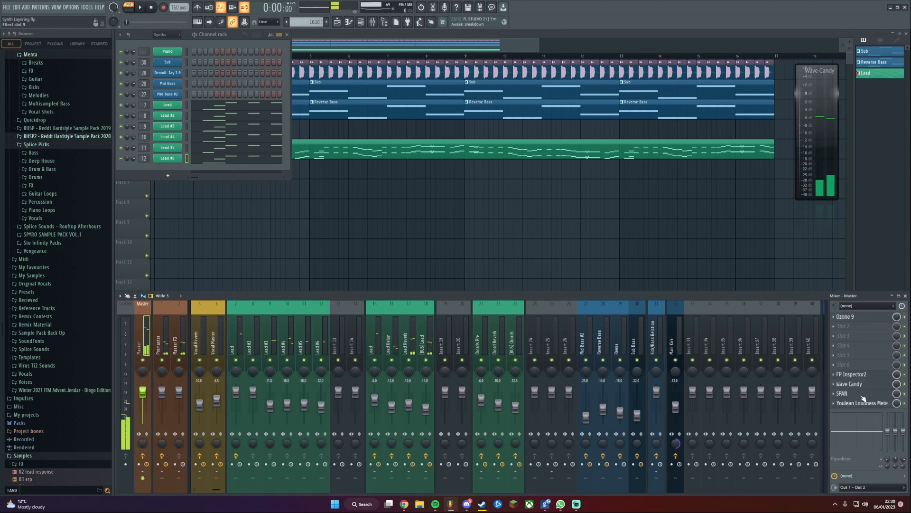
click(858, 394)
key(space)
drag(478, 124, 555, 63)
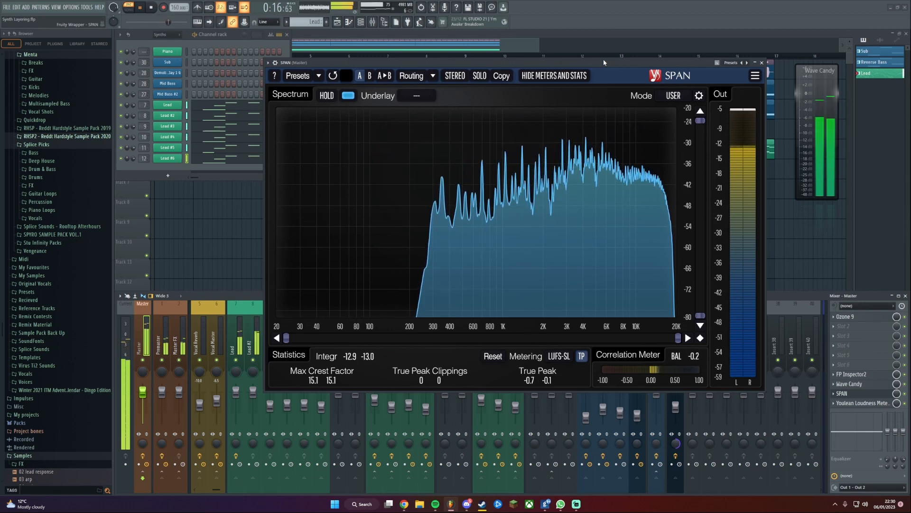
key(space)
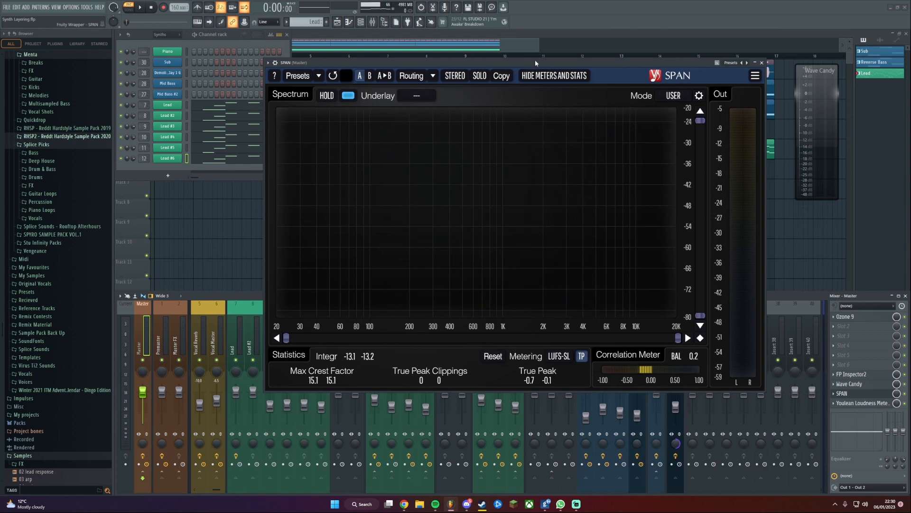
drag(537, 62, 533, 57)
key(space)
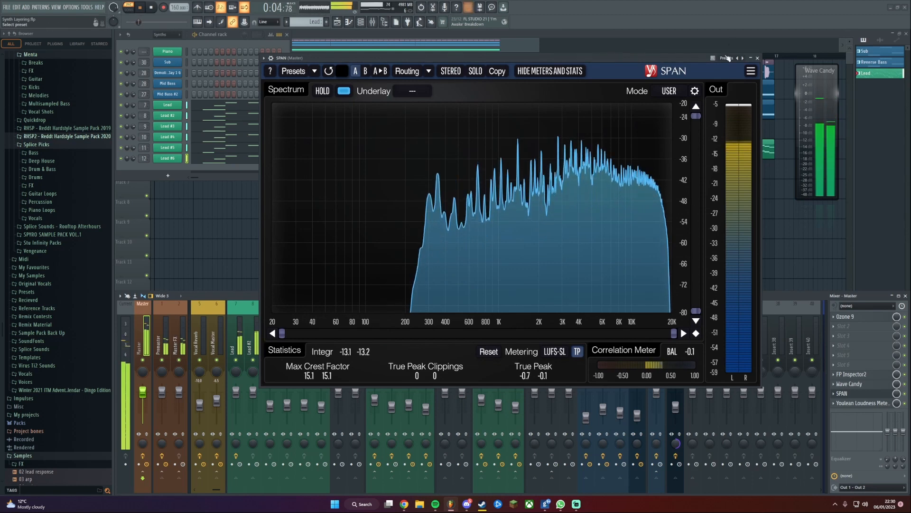
click(758, 58)
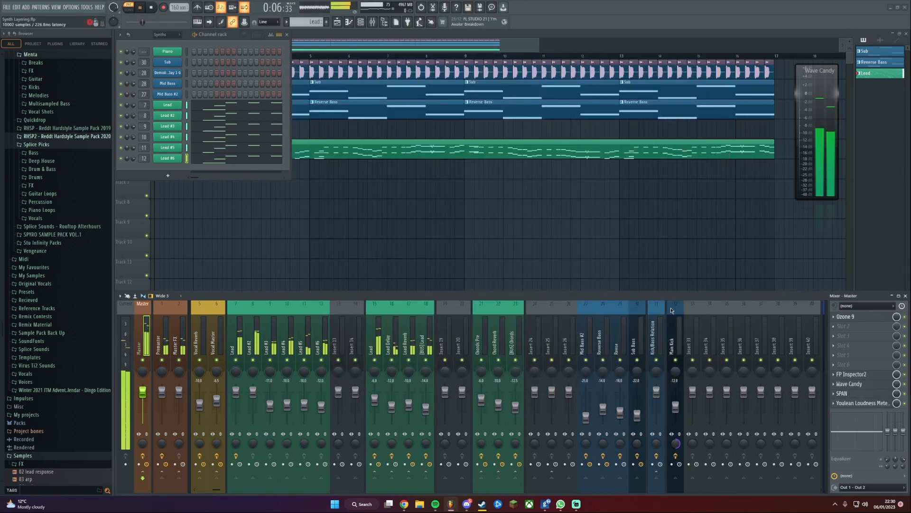
Compare the lead layers in mono and stereo using Ozone 9 on the master, then stop playback and close it
click(517, 287)
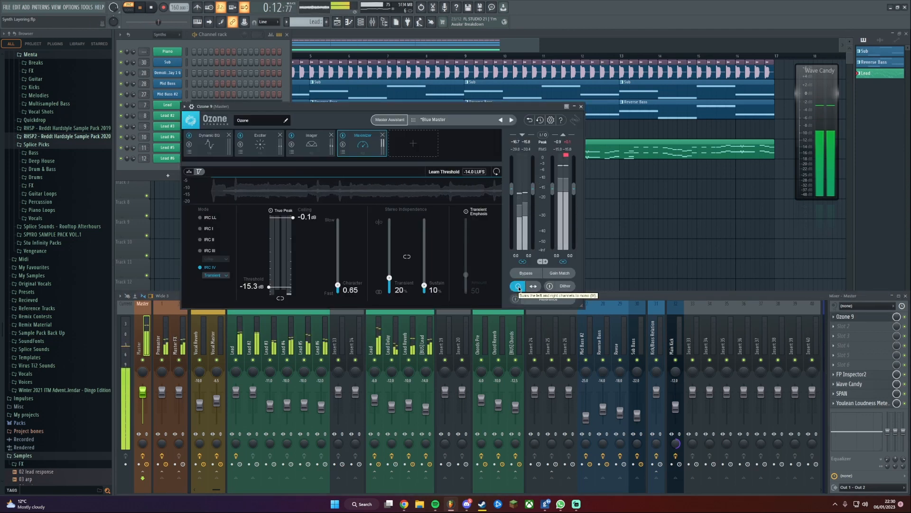
click(519, 286)
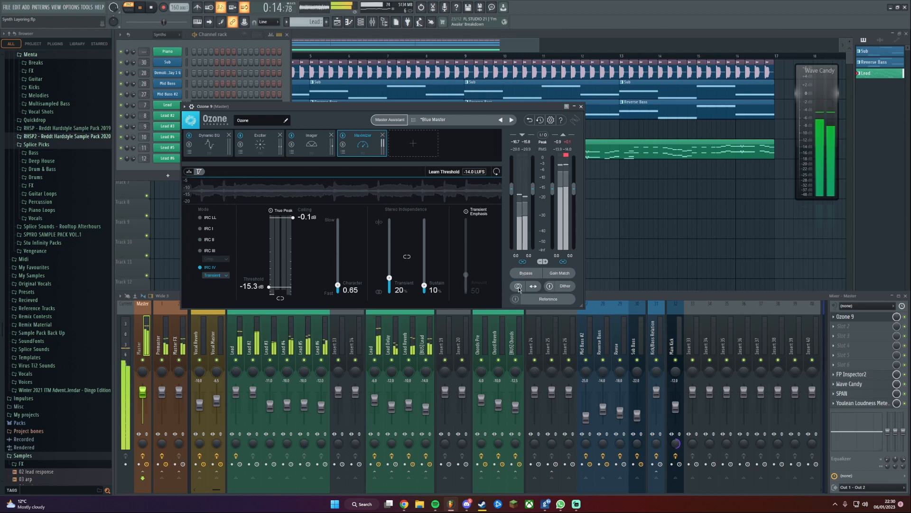
click(518, 285)
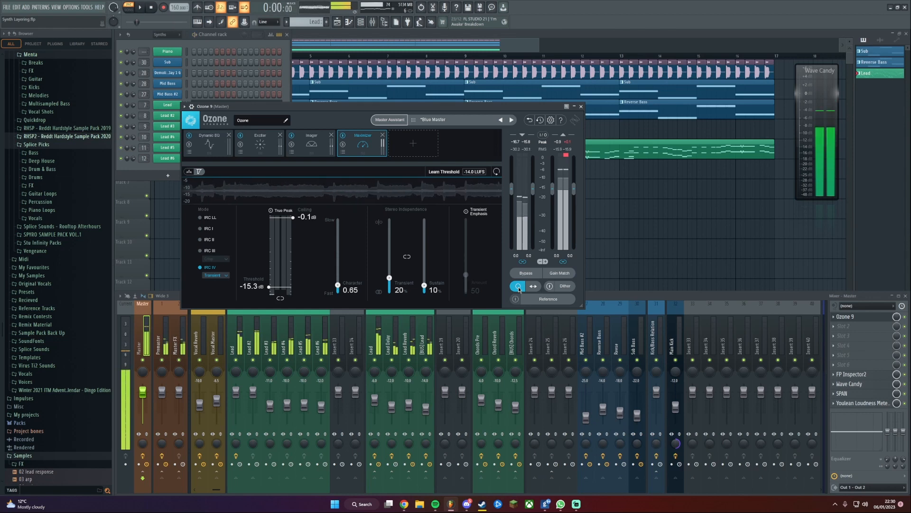
click(518, 286)
key(space)
click(581, 107)
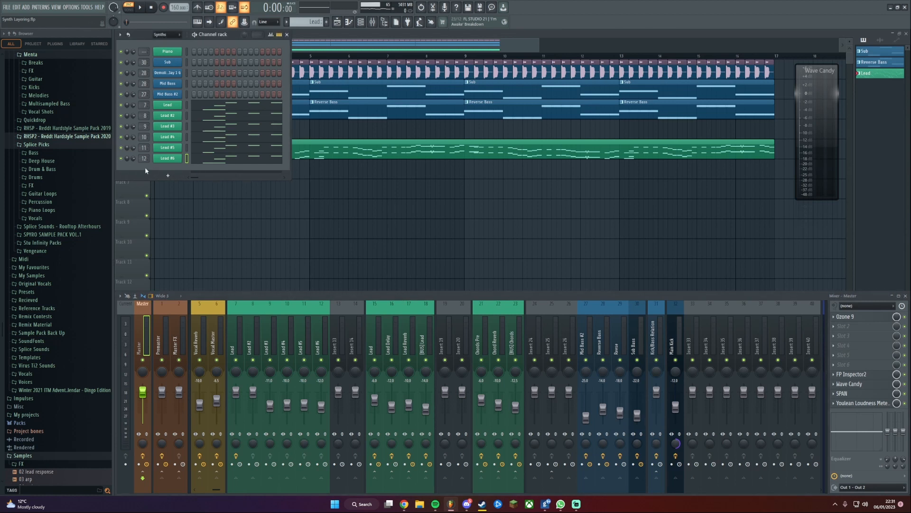
In the first Lead's Spire synth, assign envelope 2 to the pitch of all oscillators and pull its sustain down
click(173, 164)
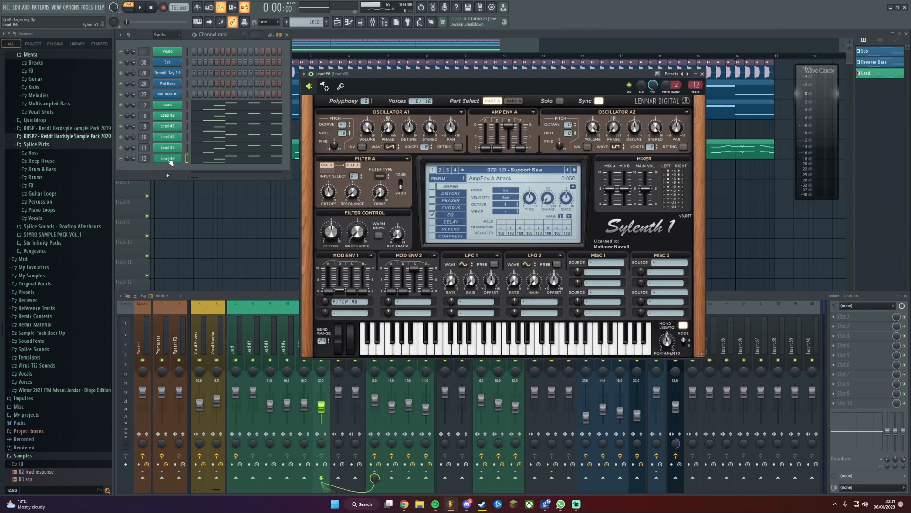
click(171, 163)
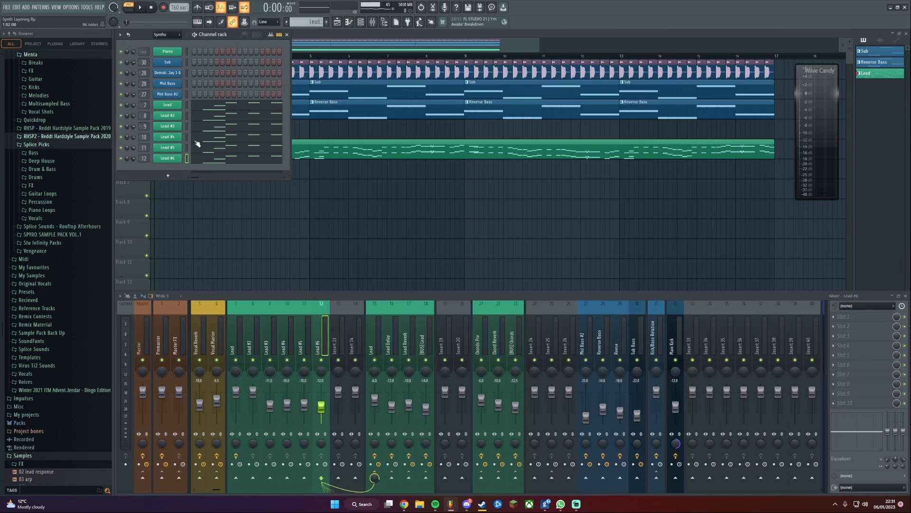
click(168, 105)
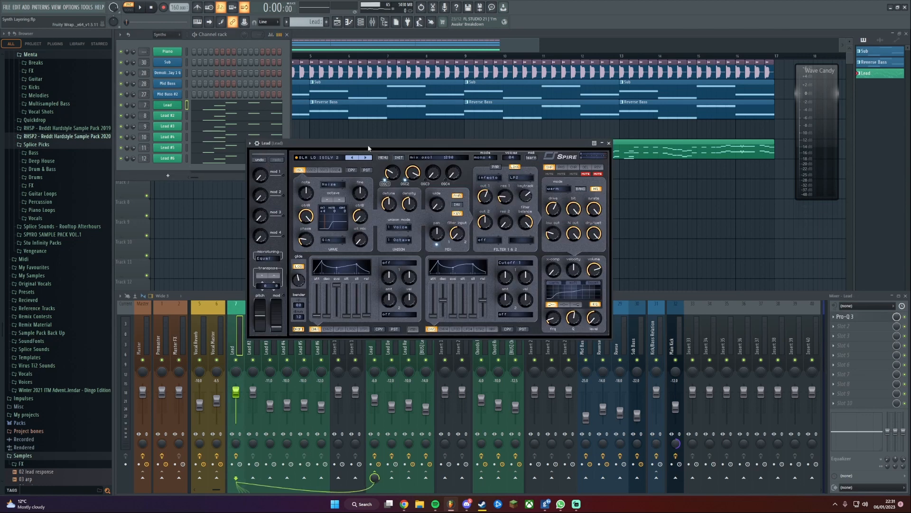
drag(304, 147, 325, 136)
click(347, 317)
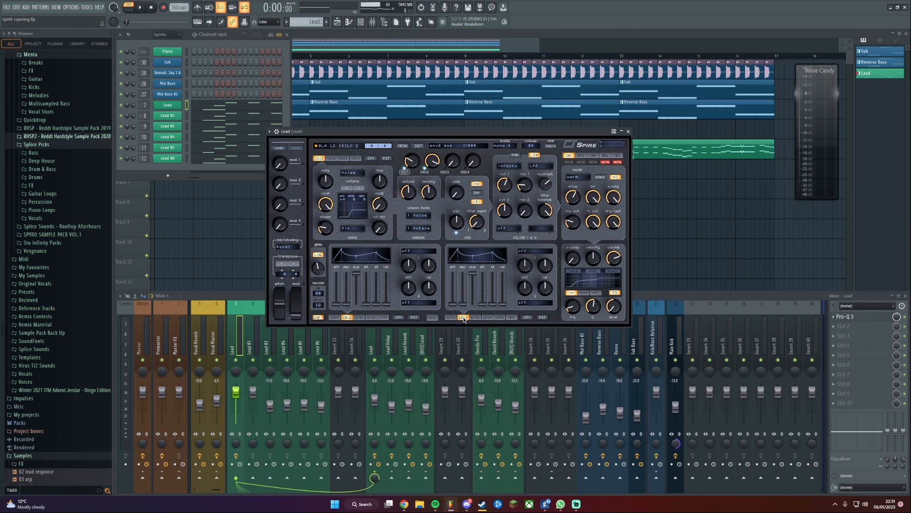
click(418, 250)
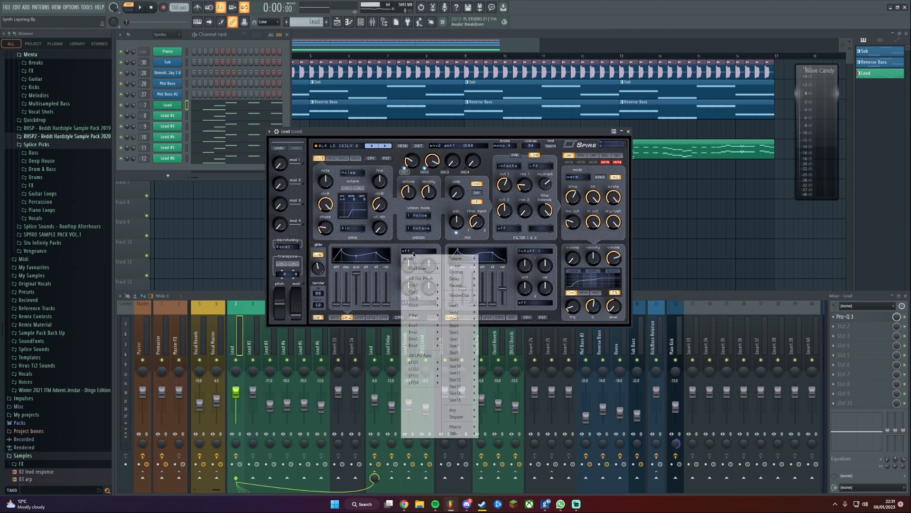
click(418, 280)
drag(356, 275, 350, 305)
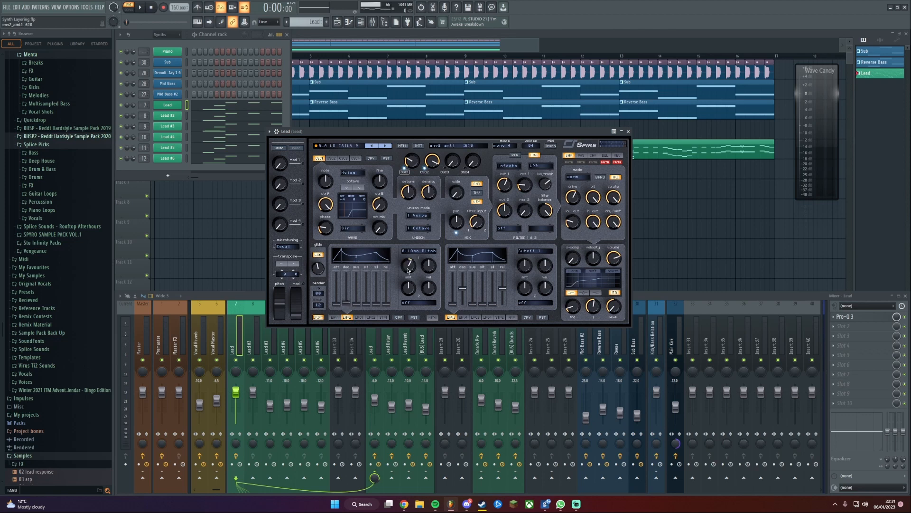
Mute the other lead layers and play back the first Lead on its own
click(121, 116)
click(121, 126)
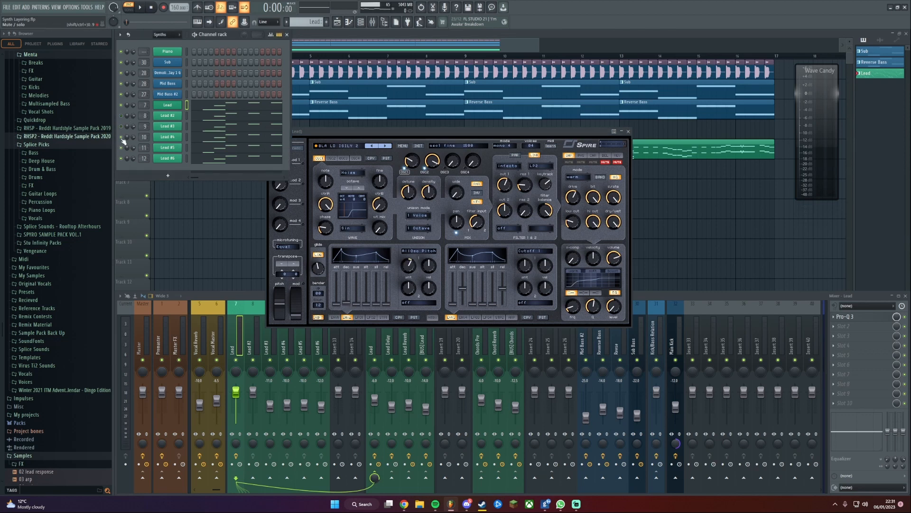
click(121, 137)
key(space)
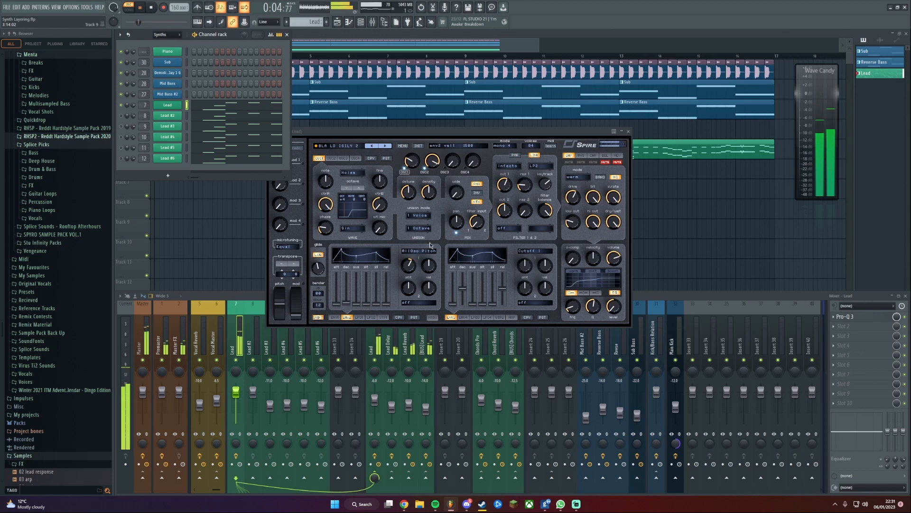
key(space)
Mute the first Lead, unmute Lead #2, check envelope 2 in its Spire synth and audition it alone
click(121, 105)
click(121, 116)
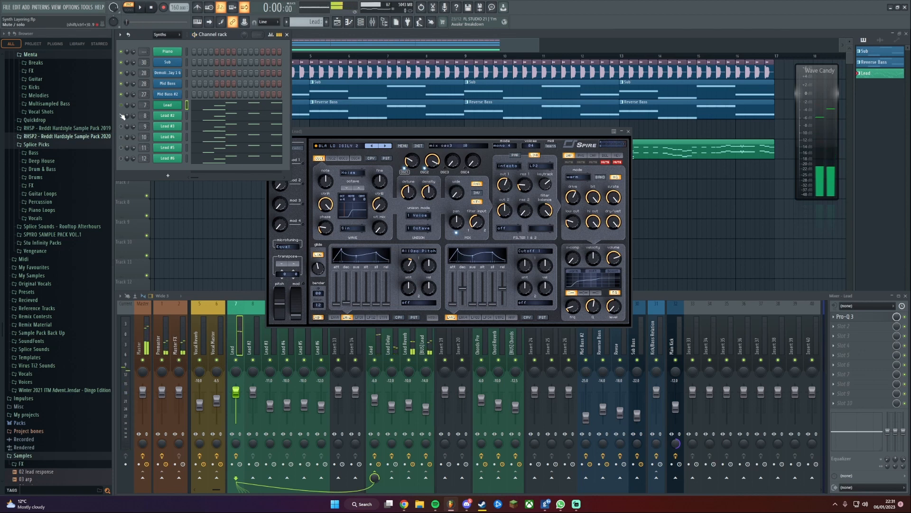
click(164, 116)
click(377, 279)
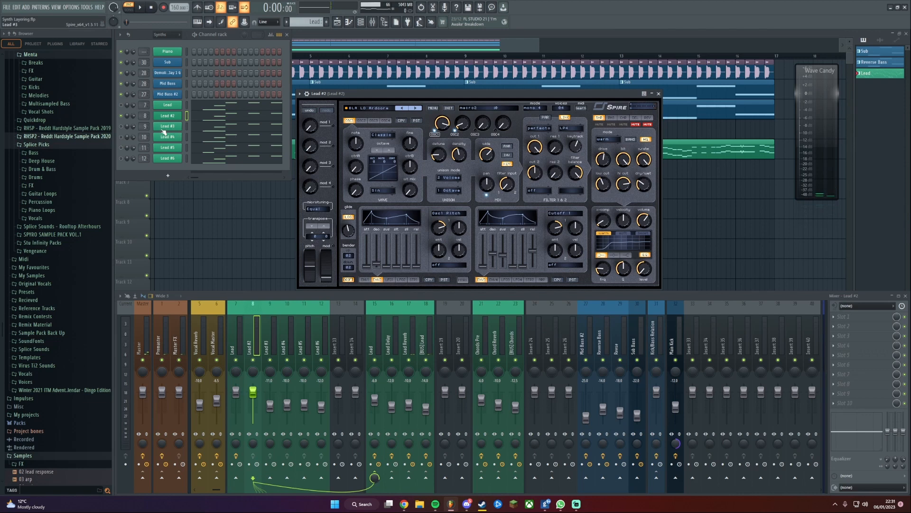
key(space)
key(space)
click(174, 119)
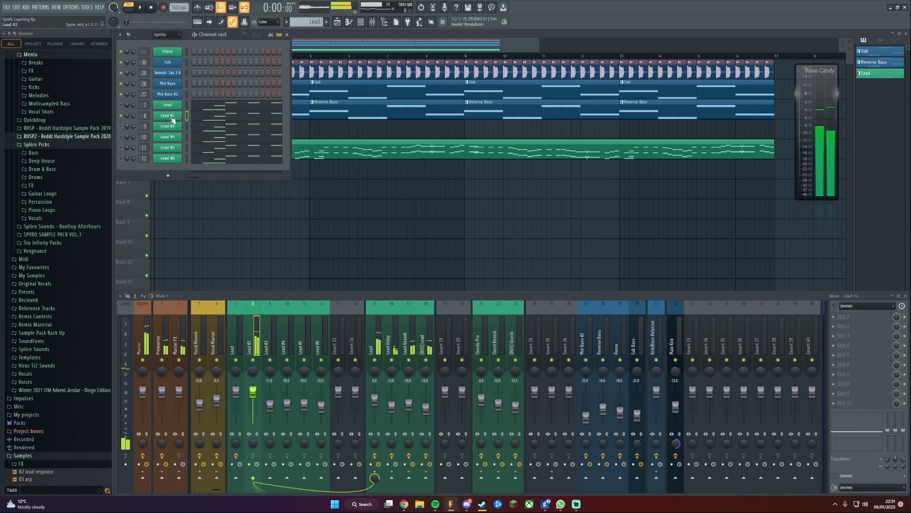
In Lead #3's Spire synth, assign envelope 2 to All Osc Pitch, pull its sustain down with a short decay, and audition Lead #3 alone
click(170, 126)
click(121, 126)
click(121, 116)
click(364, 267)
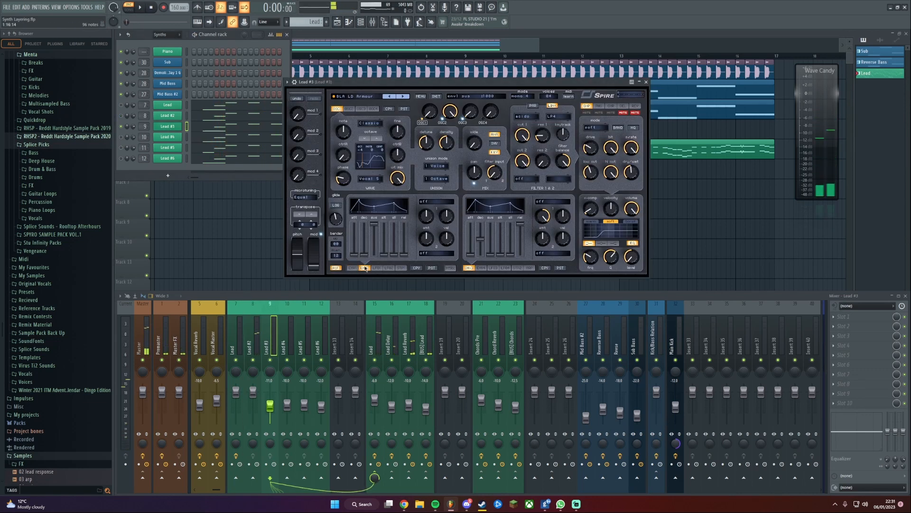
click(427, 202)
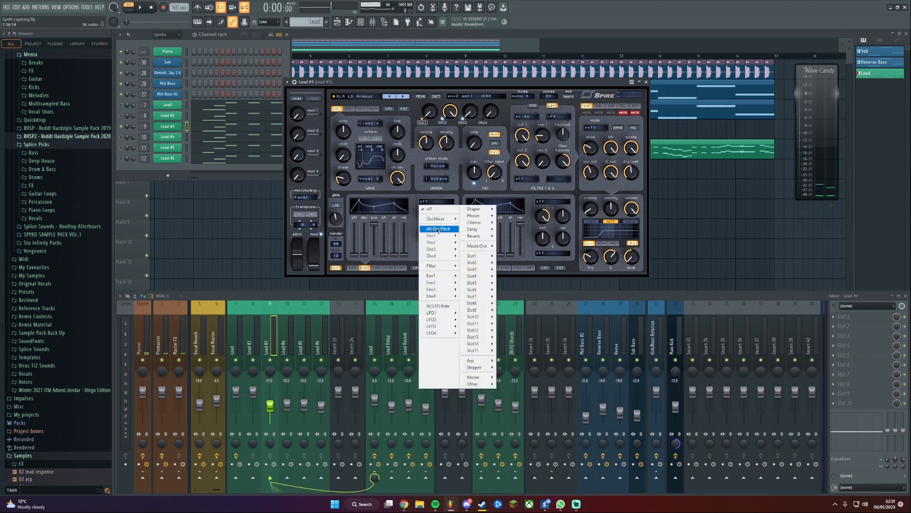
click(506, 282)
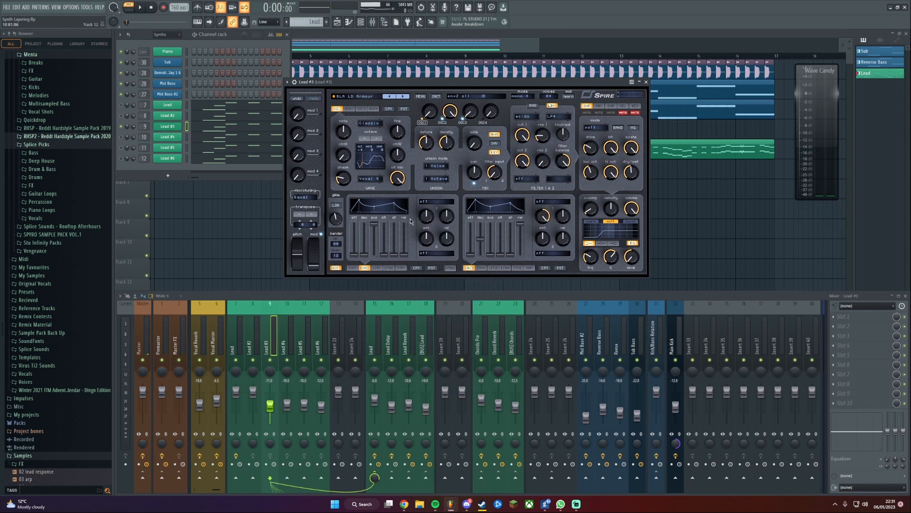
click(427, 201)
click(451, 232)
drag(374, 223, 364, 253)
drag(427, 91, 440, 91)
key(space)
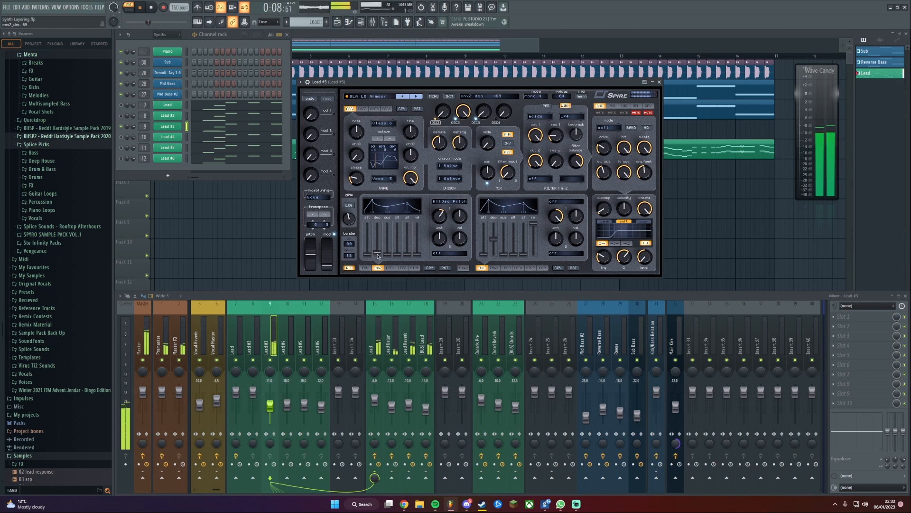
key(Escape)
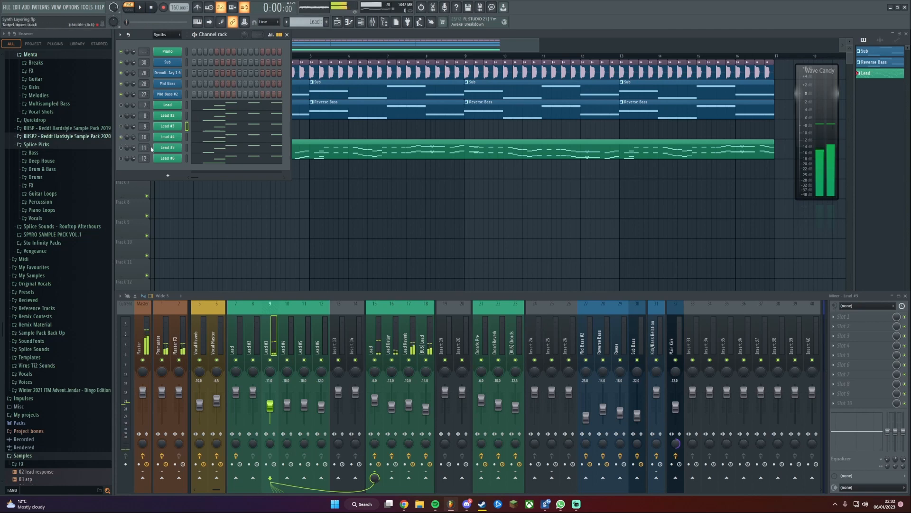
Check the pitch envelope settings in the synths of Lead #4, Lead #5 and Lead #6, auditioning the layers one at a time
click(167, 137)
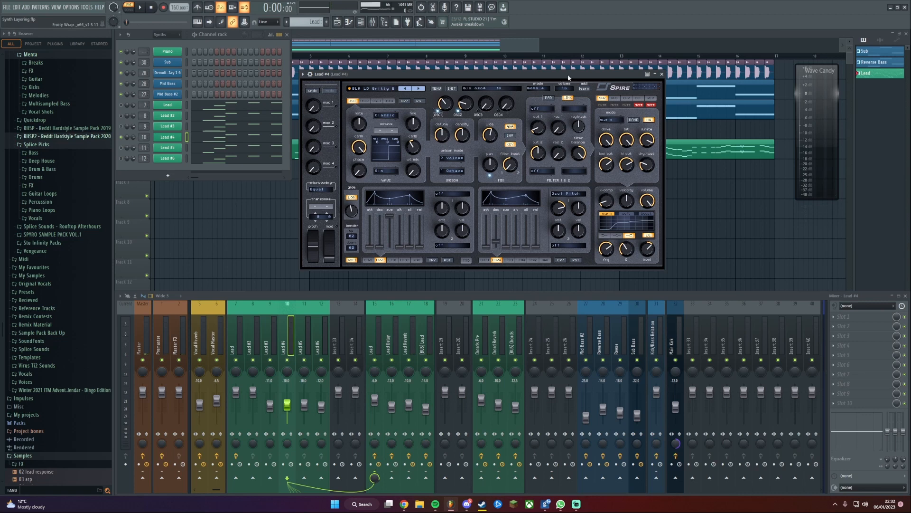
key(Escape)
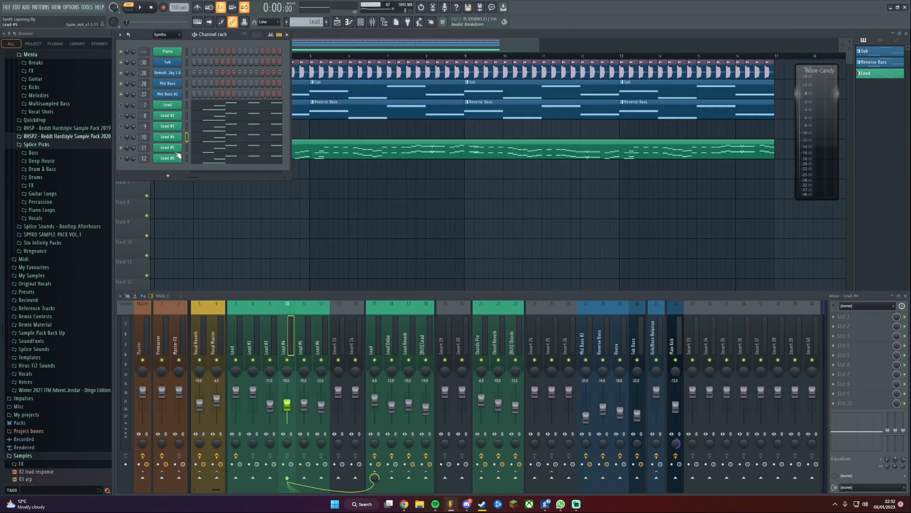
click(173, 148)
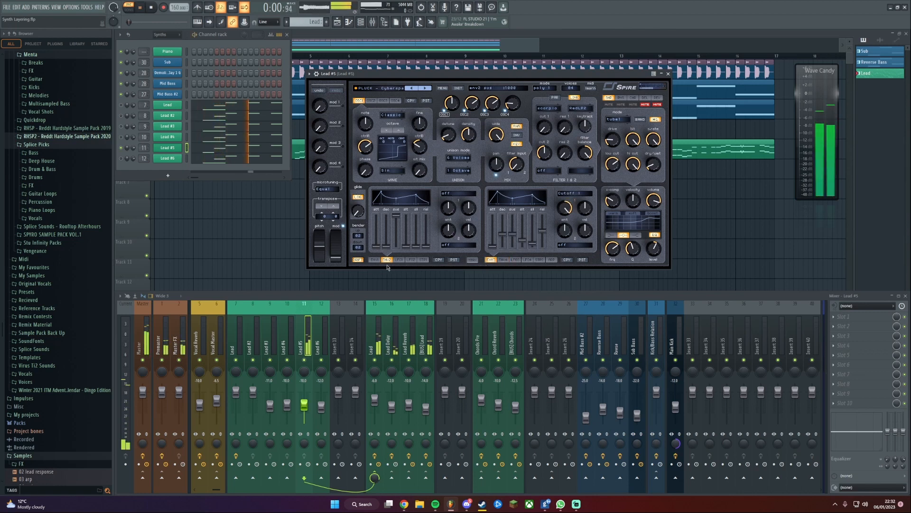
click(668, 74)
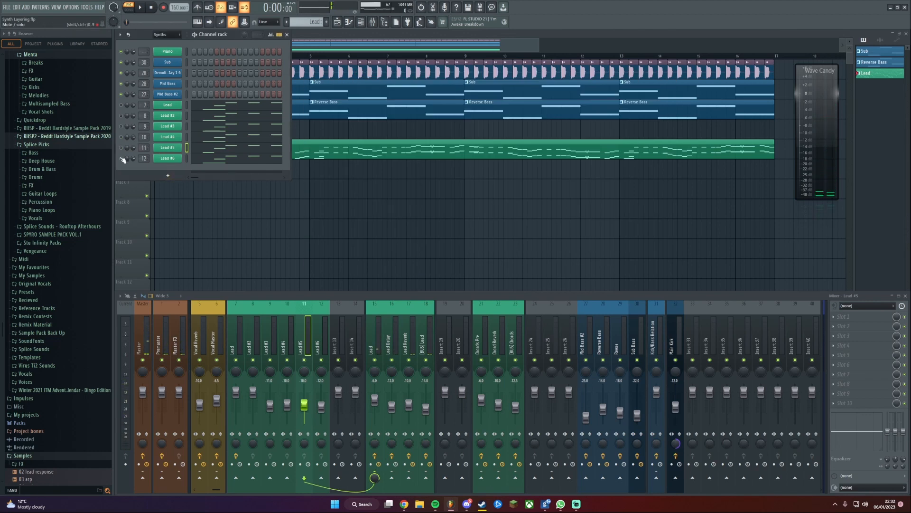
click(167, 159)
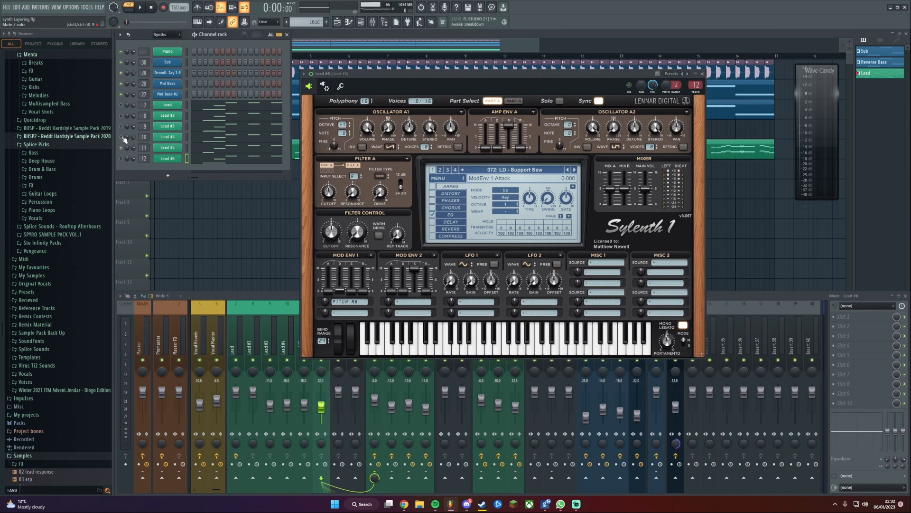
click(703, 74)
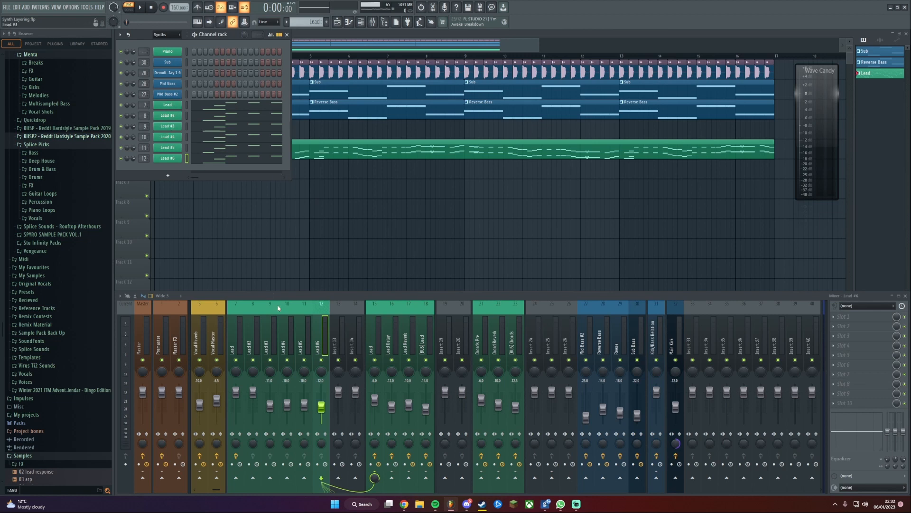
Insert FabFilter Pro-Q 3 in the first effect slot of Lead #2's mixer track
click(240, 338)
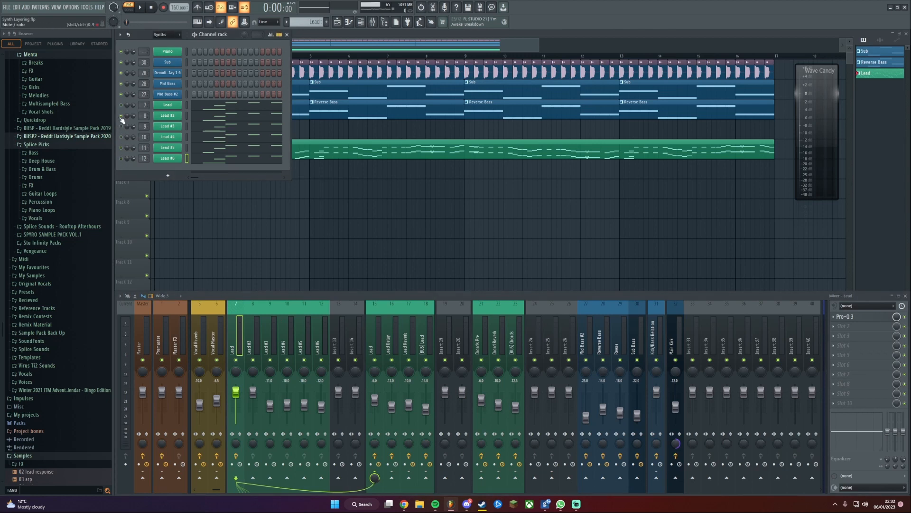
click(176, 119)
click(172, 121)
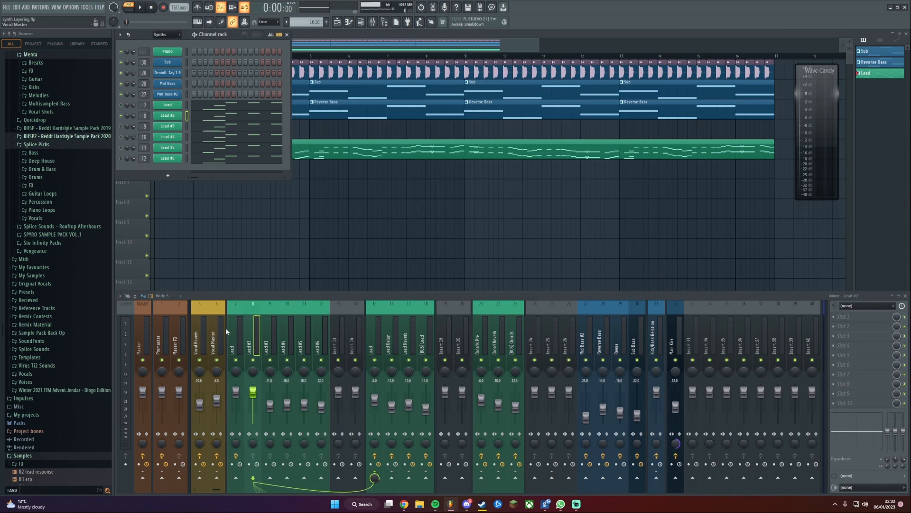
click(844, 315)
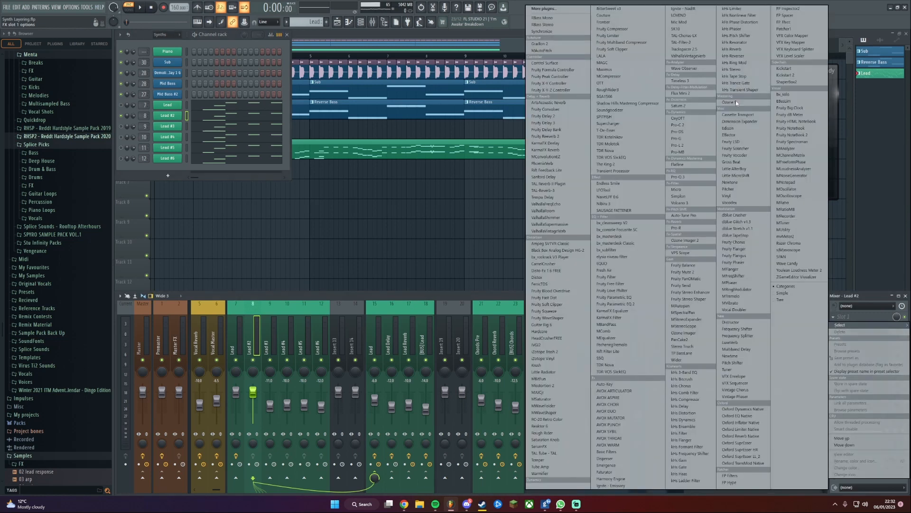
click(678, 177)
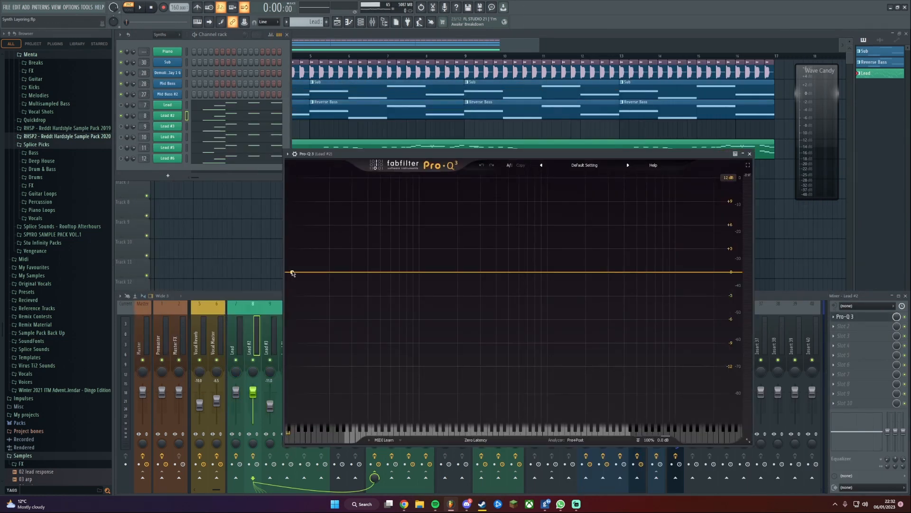
Add a low cut band to Lead #2's equalizer at about 200 Hz with a 48 dB/oct slope
drag(293, 272, 365, 281)
click(347, 310)
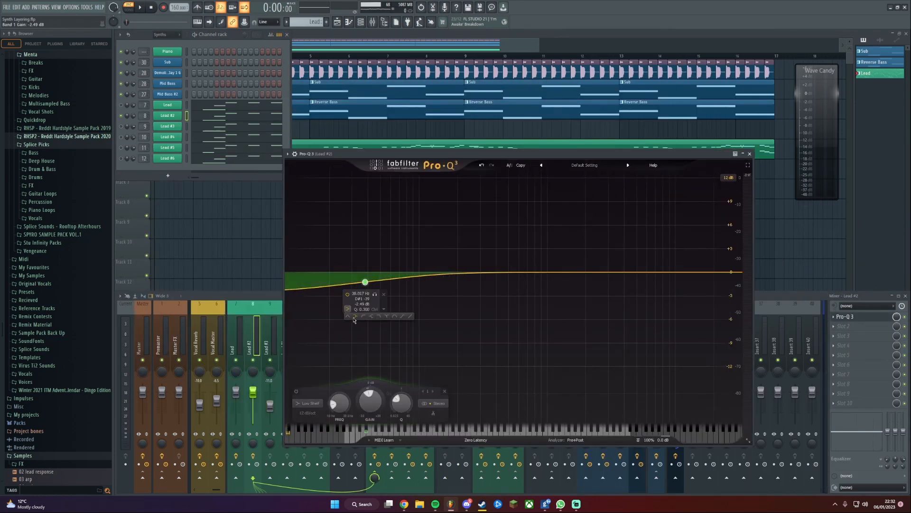
click(364, 317)
scroll(365, 338, down, 5)
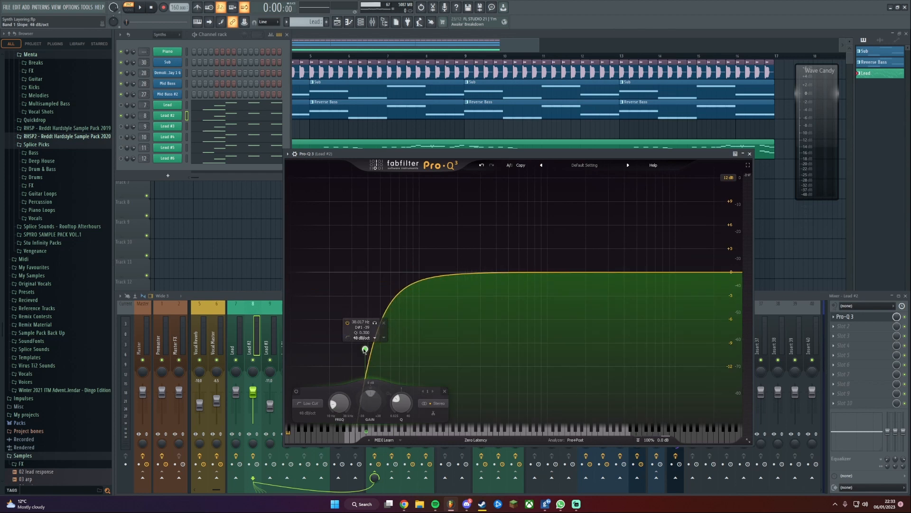
drag(364, 349, 458, 273)
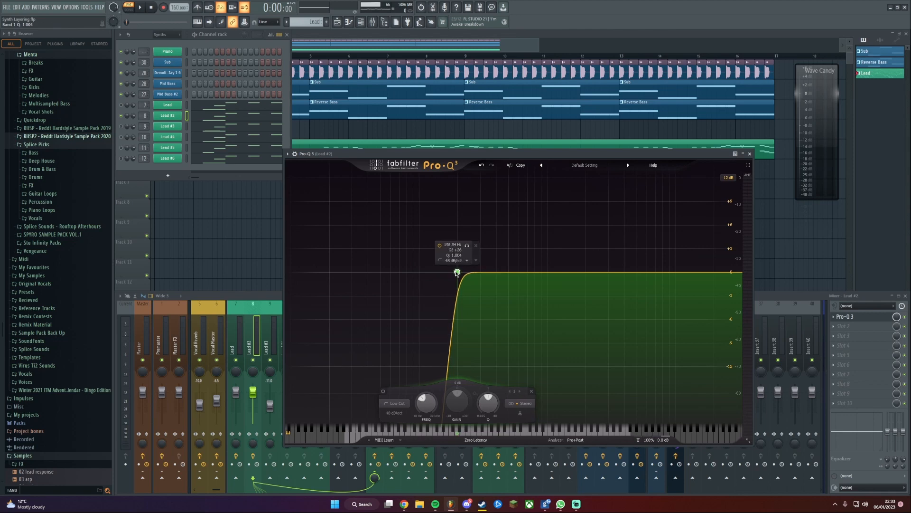
During playback, add a steep high cut band at about 14.7 kHz to Lead #2's equalizer, and close it
key(space)
drag(468, 154, 452, 89)
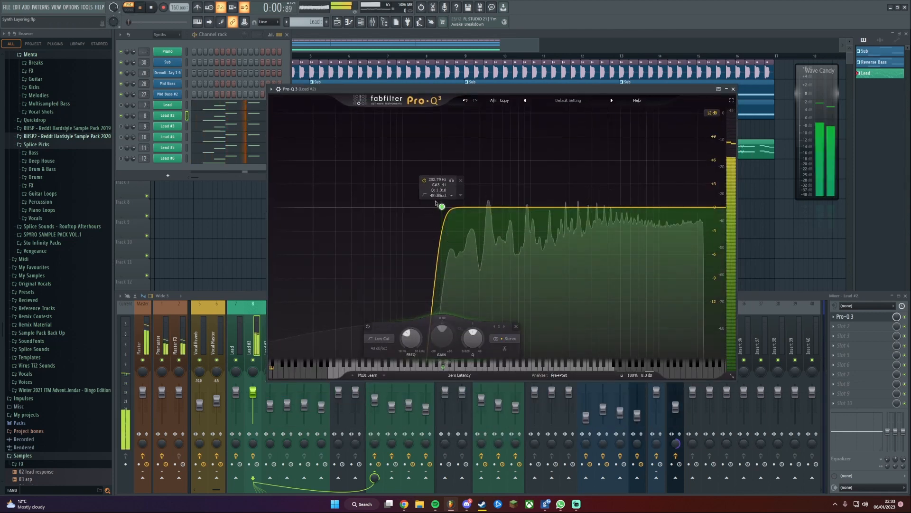
double_click(670, 207)
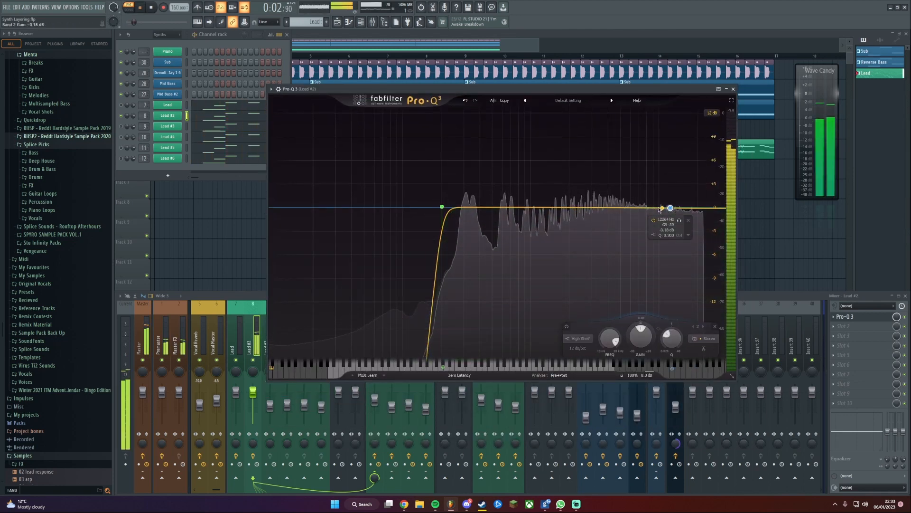
click(653, 236)
click(674, 273)
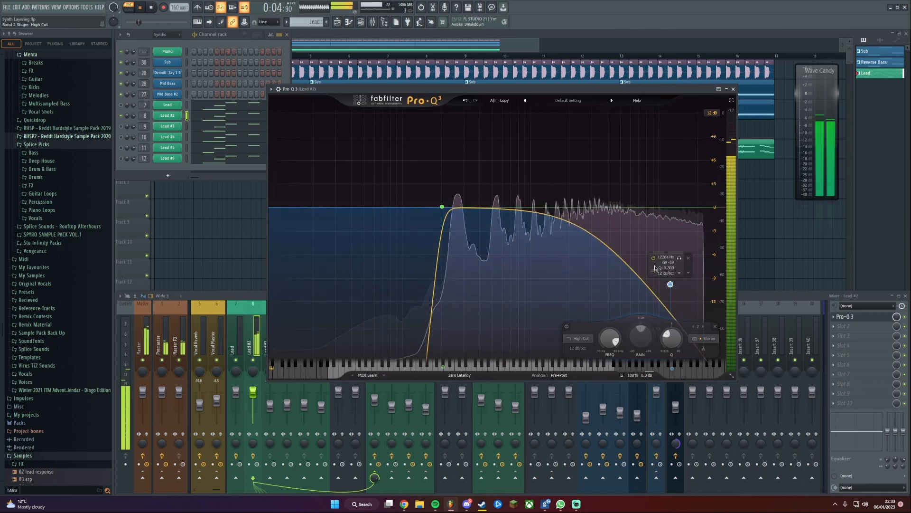
scroll(669, 274, up, 2)
scroll(669, 275, up, 3)
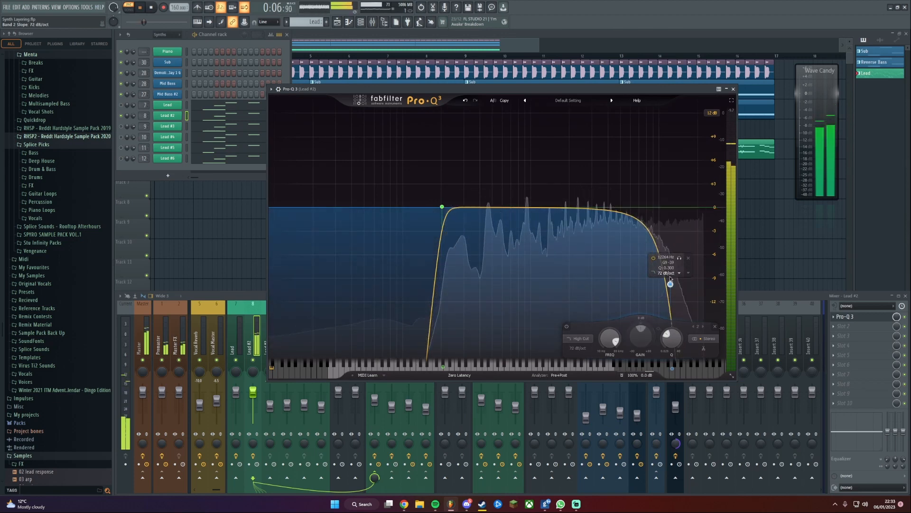
drag(670, 284, 691, 182)
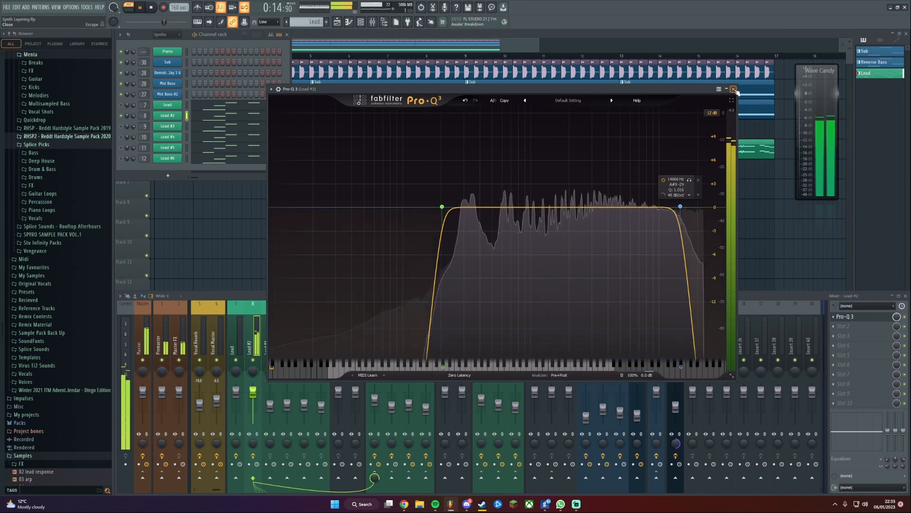
click(733, 89)
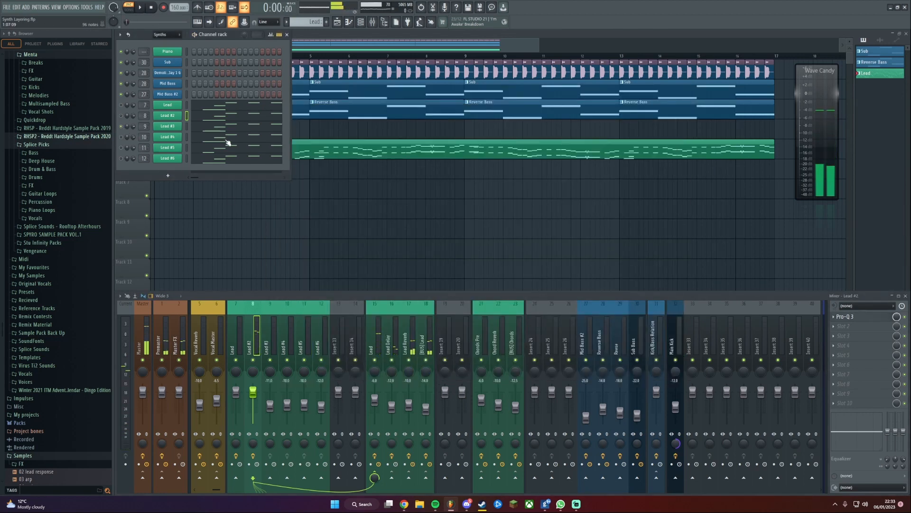
Insert Pro-Q 3 on Lead #3's mixer track and add a steep low cut band that removes its low end
click(270, 340)
click(850, 316)
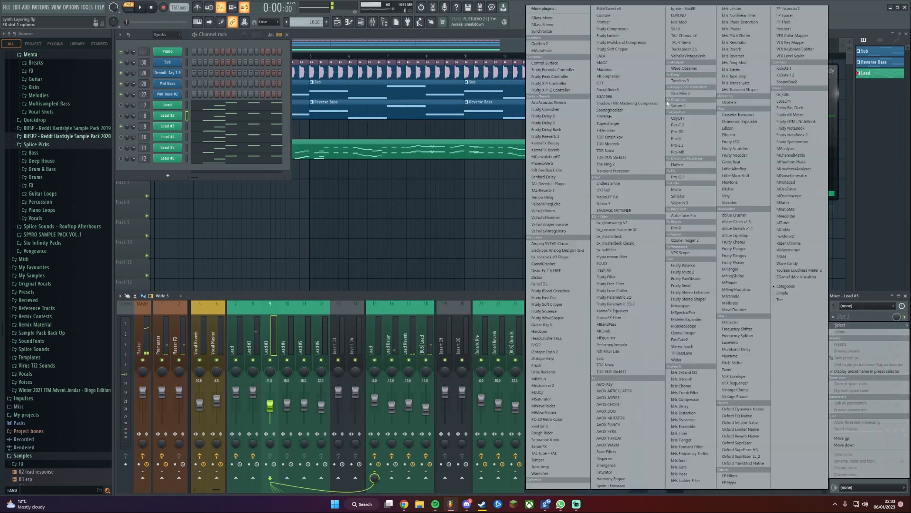
click(679, 177)
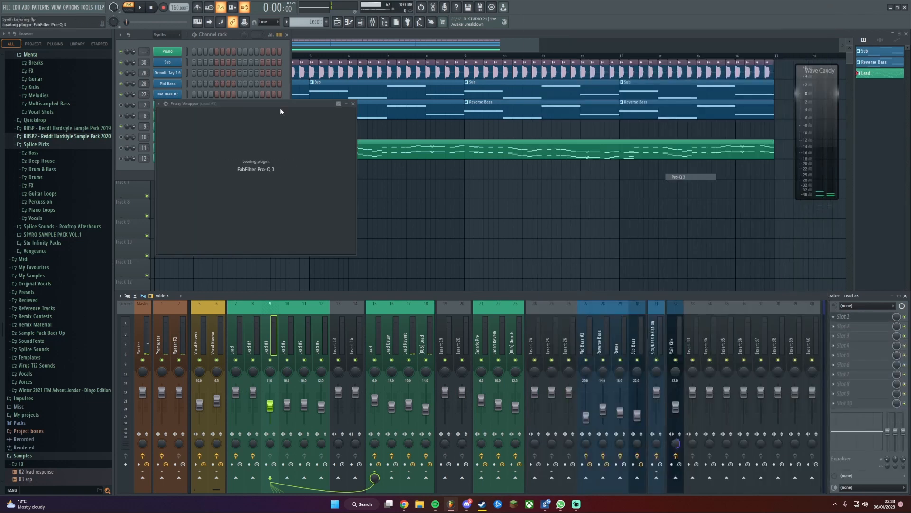
click(288, 224)
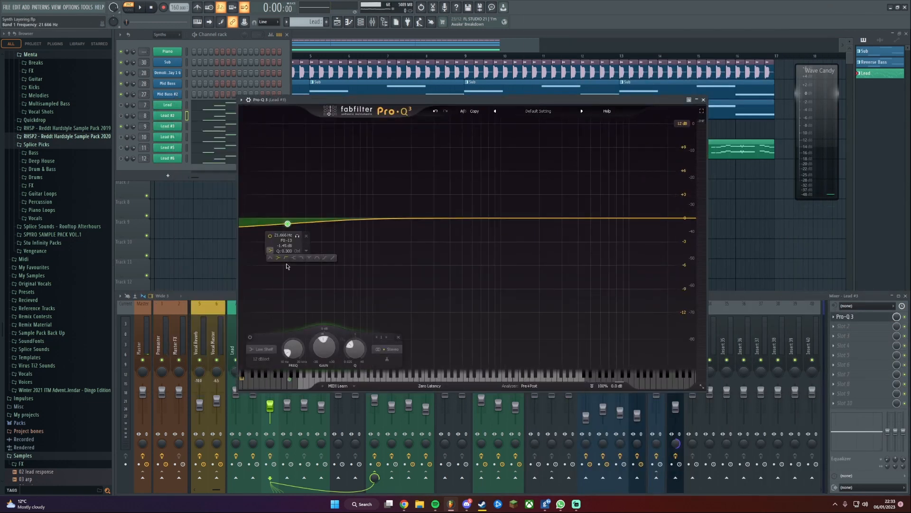
click(286, 258)
scroll(287, 283, up, 6)
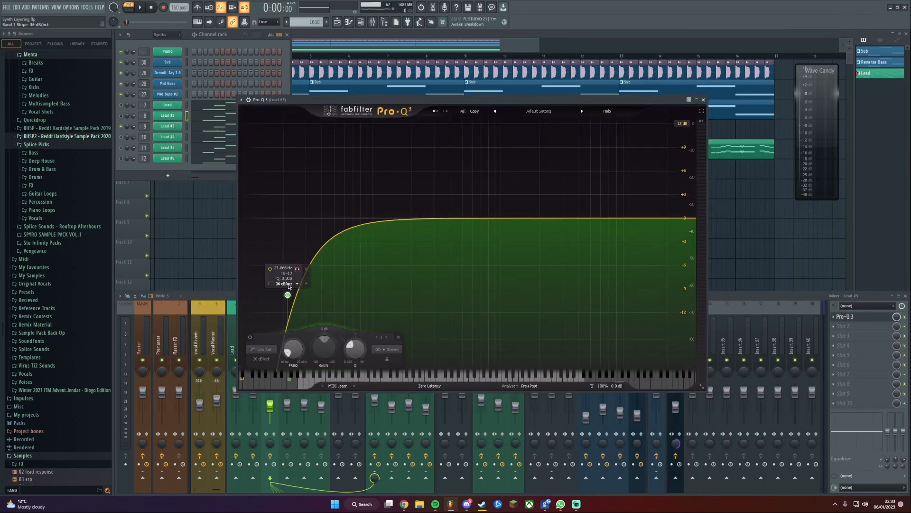
drag(288, 295, 445, 223)
During playback, add a high cut band at about 14.6 kHz with a 48 dB/oct slope to Lead #3's equalizer, and close it
key(space)
click(658, 219)
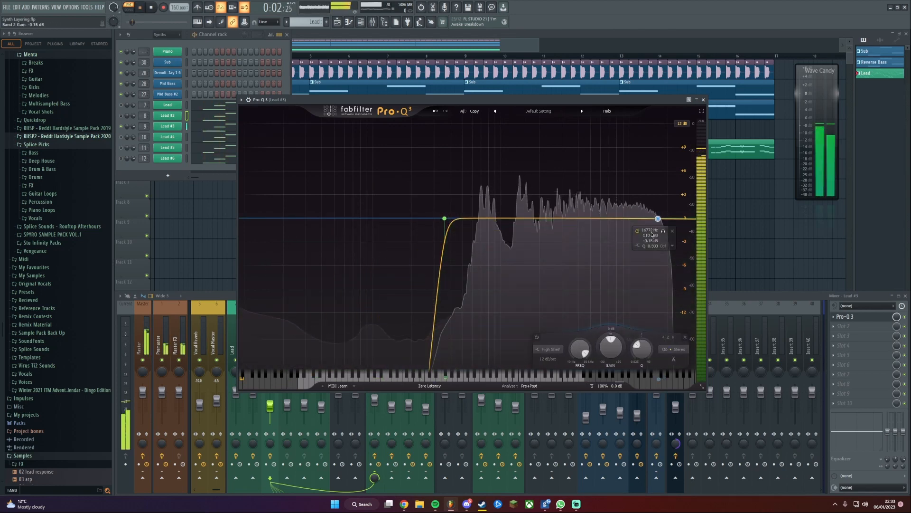
click(638, 245)
click(667, 255)
scroll(658, 297, up, 5)
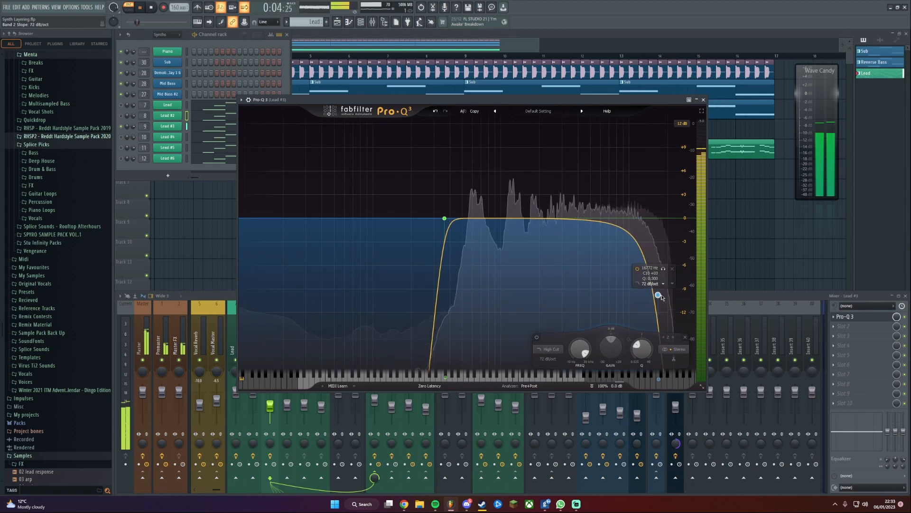
drag(658, 294, 650, 194)
click(657, 191)
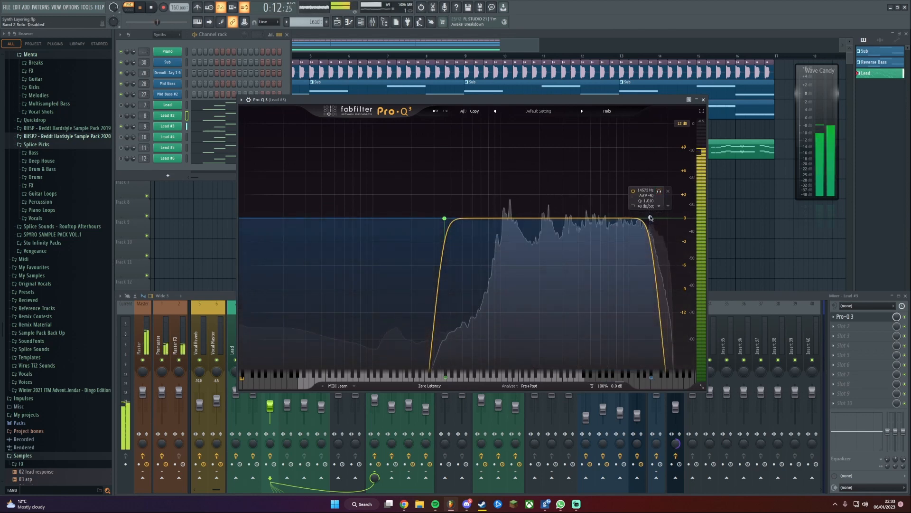
click(703, 100)
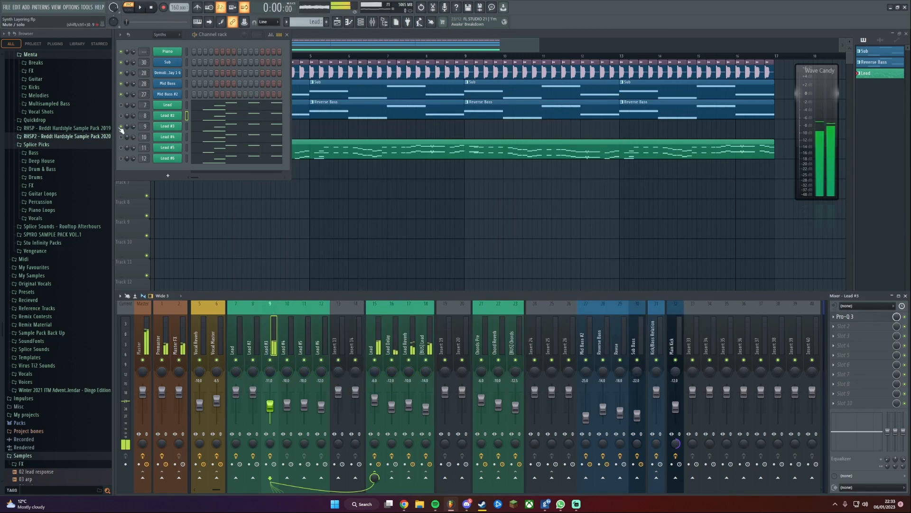
Insert FabFilter Pro-Q 3 in the first effect slot of Lead #4's mixer track
click(287, 341)
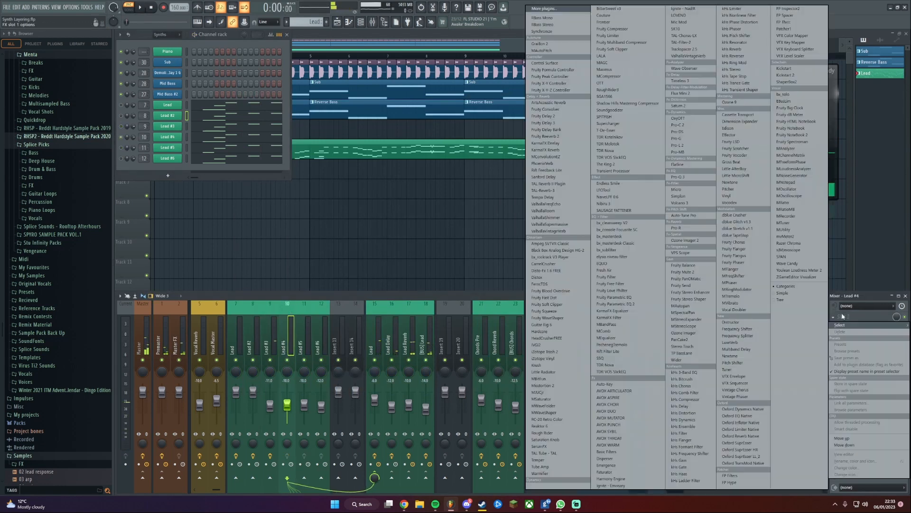
click(849, 316)
click(680, 176)
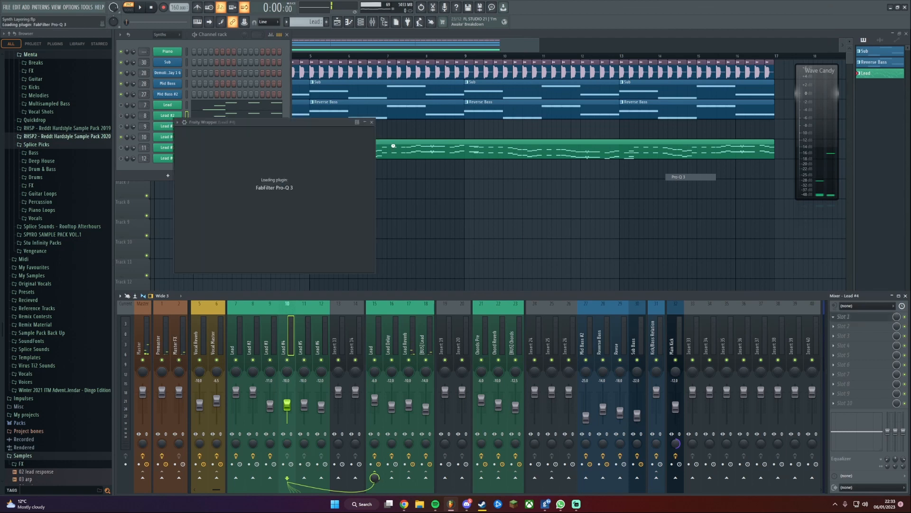
drag(425, 101, 429, 98)
Add a low cut band at about 199 Hz with a 48 dB/oct slope to Lead #4's equalizer, with playback running
drag(340, 213, 349, 220)
click(332, 247)
click(348, 254)
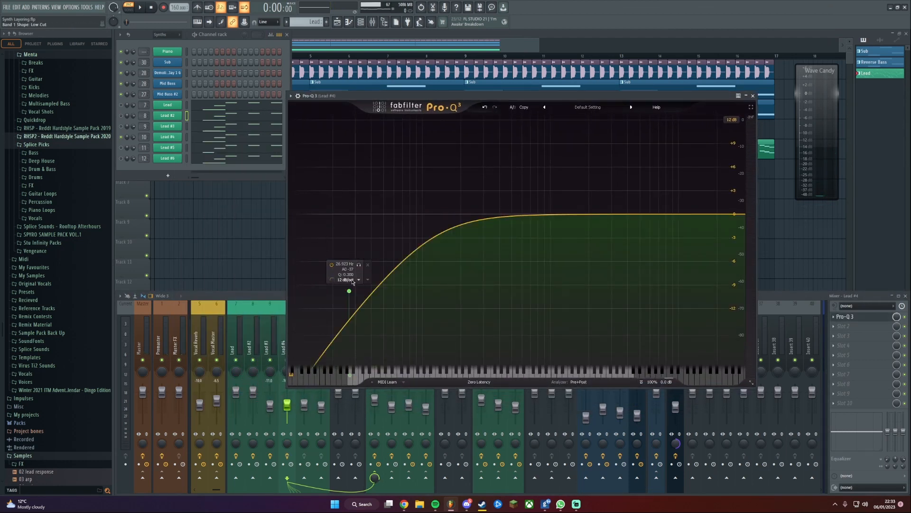
scroll(352, 282, up, 4)
key(space)
drag(349, 294, 462, 216)
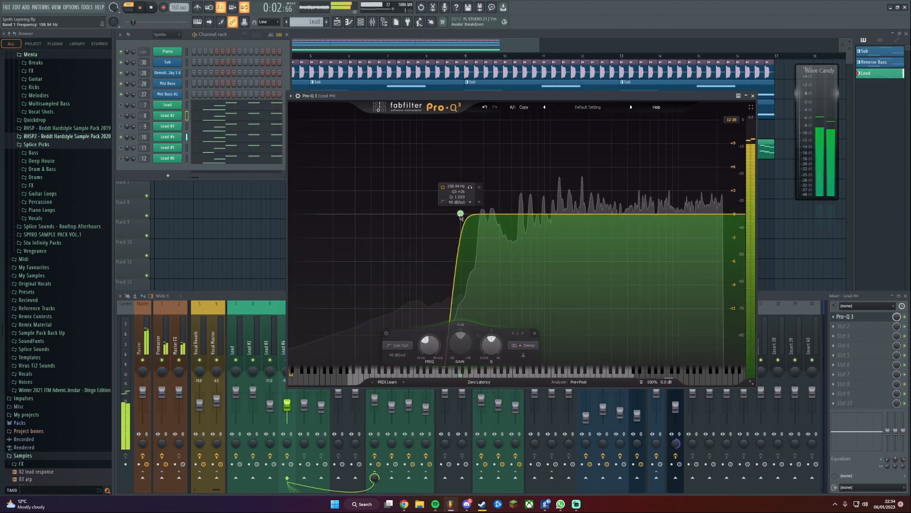
Add a high cut band at about 15.3 kHz with a 48 dB/oct slope to Lead #4's equalizer, and close it
click(696, 217)
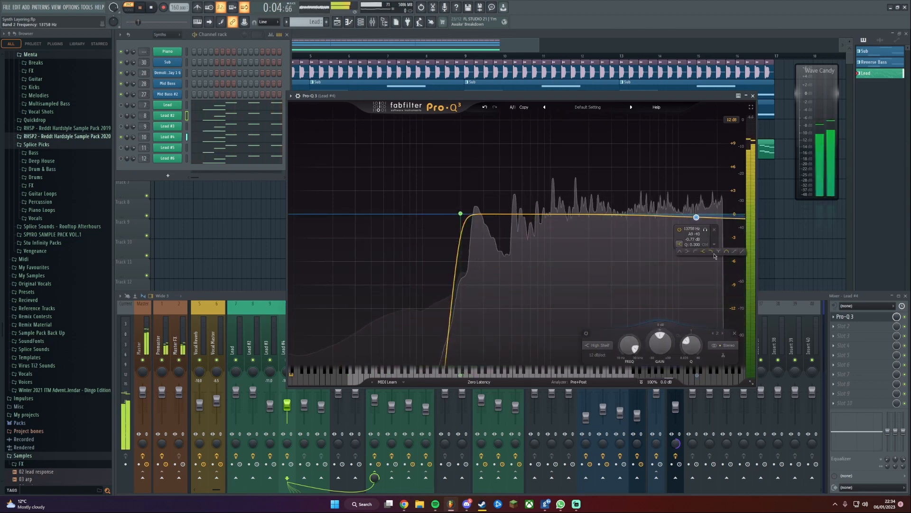
click(714, 253)
scroll(697, 282, up, 5)
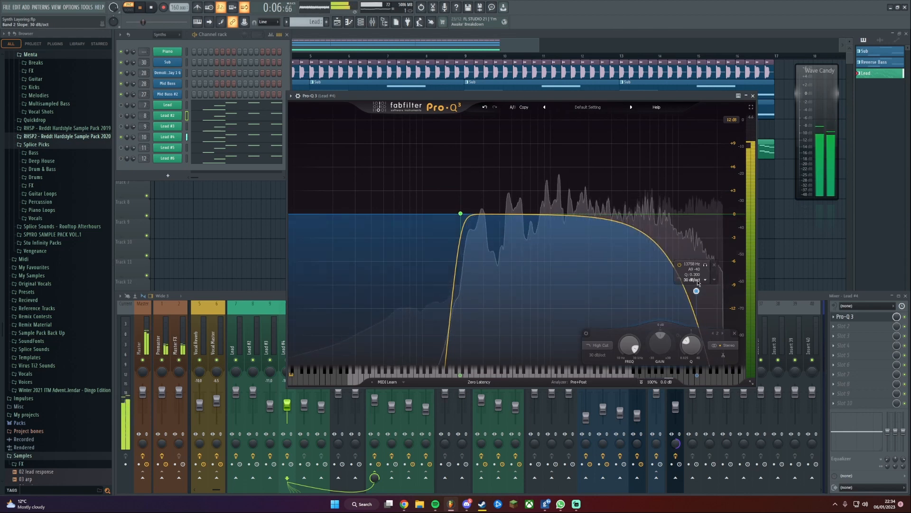
mouse_move(696, 291)
mouse_down()
mouse_move(712, 211)
mouse_move(697, 186)
mouse_move(702, 215)
mouse_up()
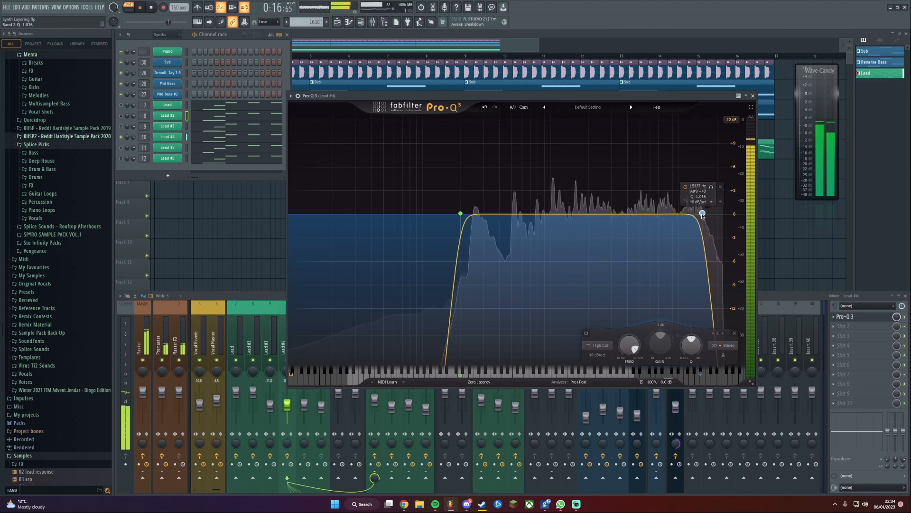
click(753, 96)
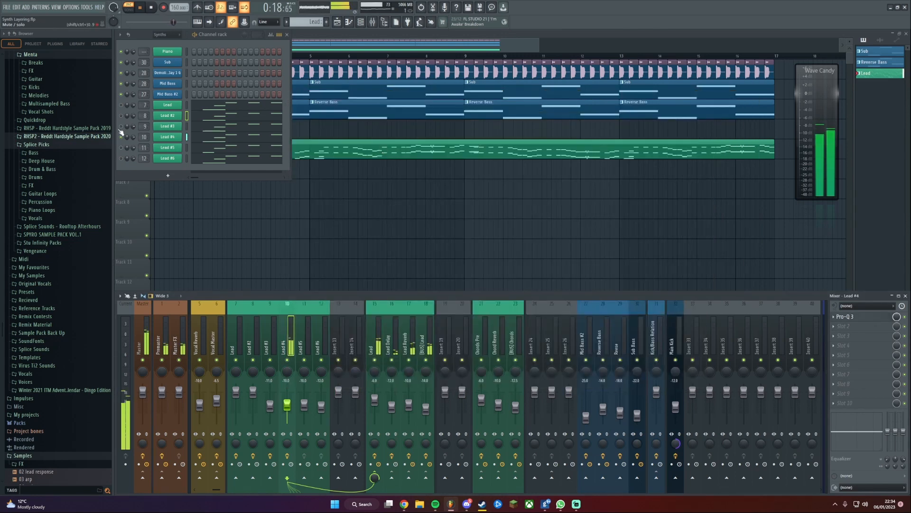
Insert Pro-Q 3 in the first effect slot of Lead #5's mixer track
click(306, 335)
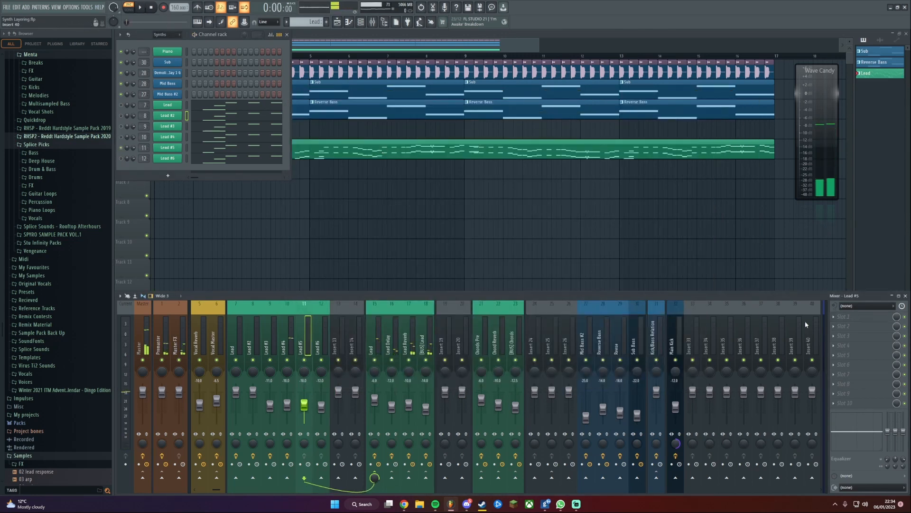
click(833, 316)
mouse_move(835, 321)
click(699, 177)
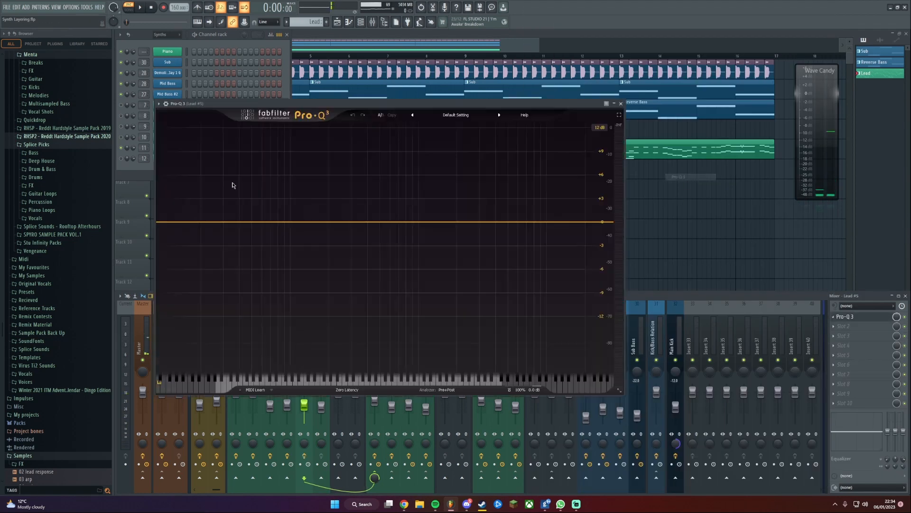
Add a steep low cut band to Lead #5's equalizer, placed just below the lead's lowest notes
click(176, 223)
click(179, 259)
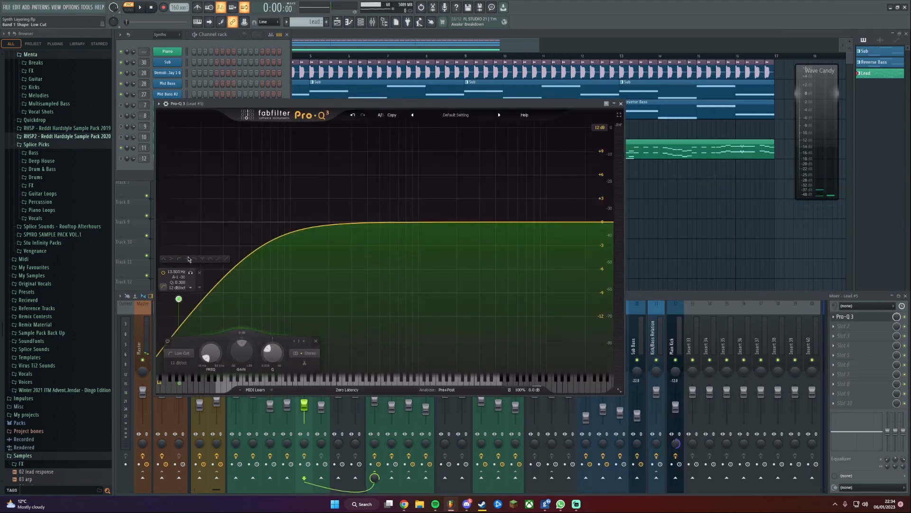
scroll(179, 288, up, 5)
drag(179, 299, 364, 221)
During playback, add a high cut band at about 14.8 kHz with a 48 dB/oct slope to Lead #5's equalizer, and close it
key(space)
click(565, 222)
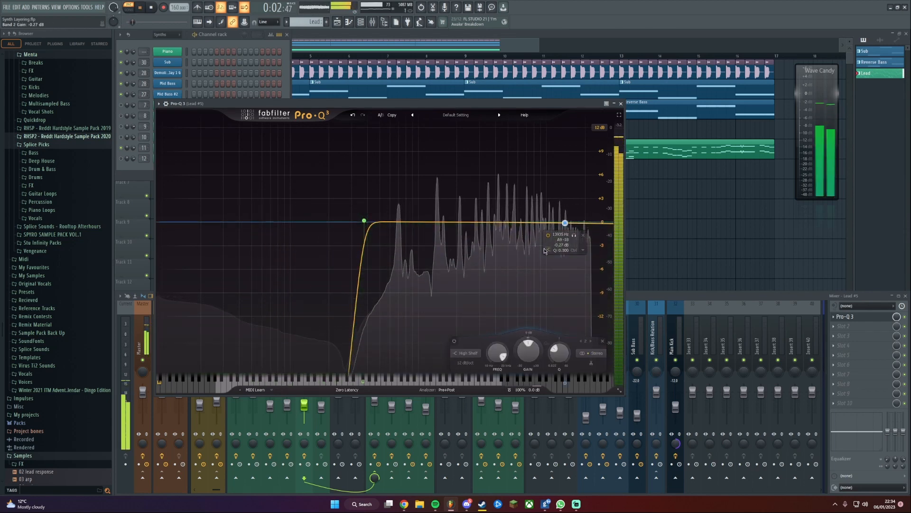
click(579, 258)
scroll(566, 299, up, 5)
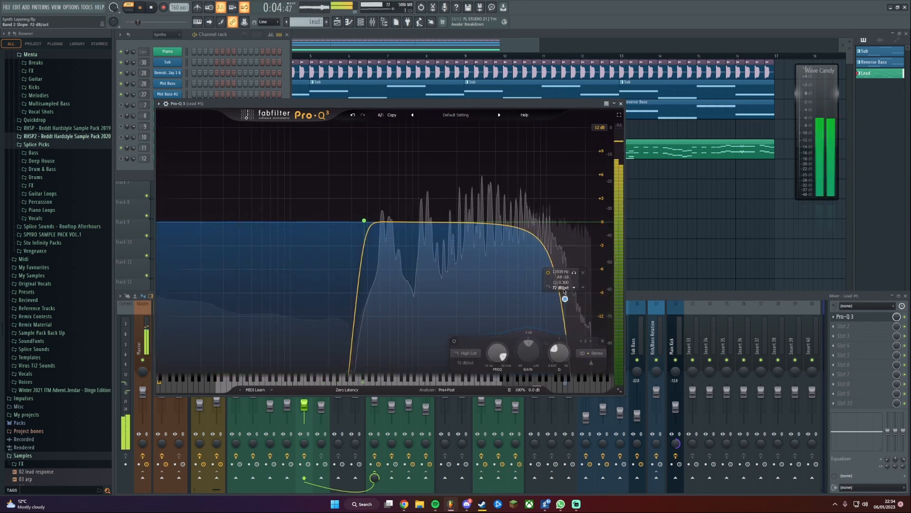
drag(566, 299, 573, 222)
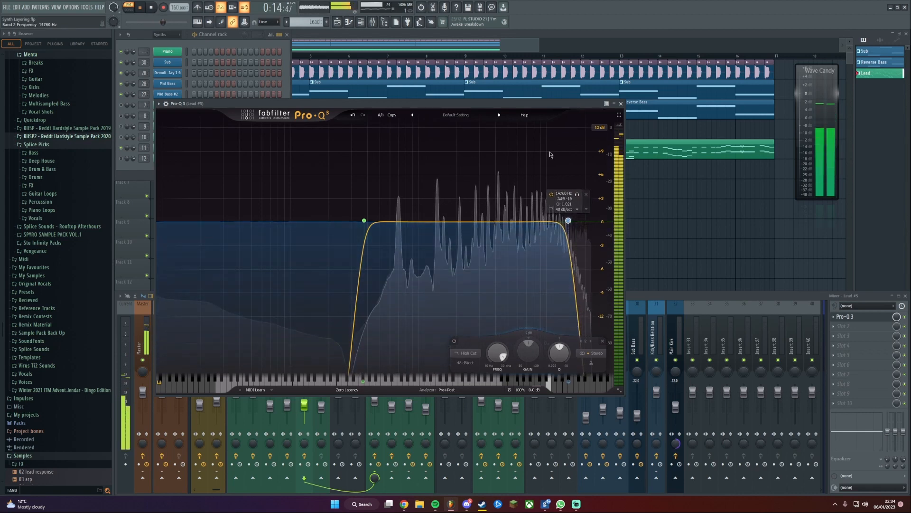
click(621, 104)
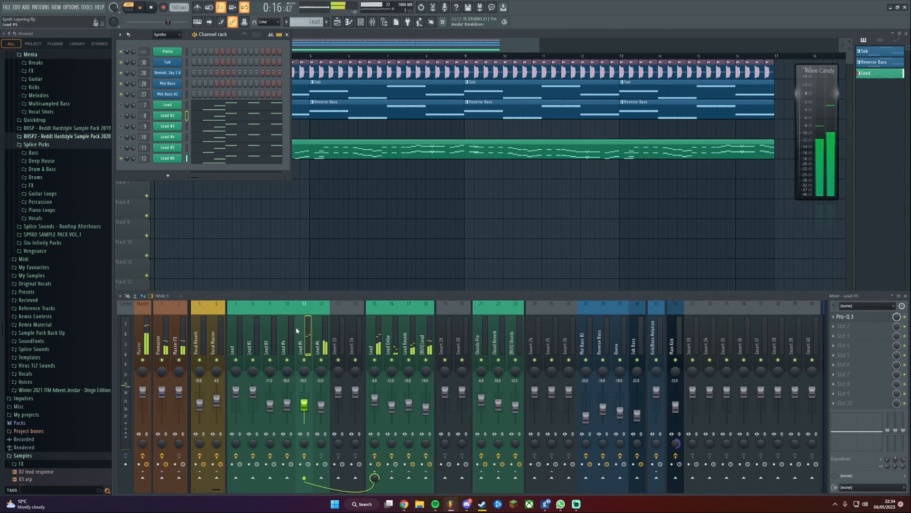
Insert Pro-Q 3 in the first effect slot of Lead #6's mixer track
click(321, 340)
click(839, 321)
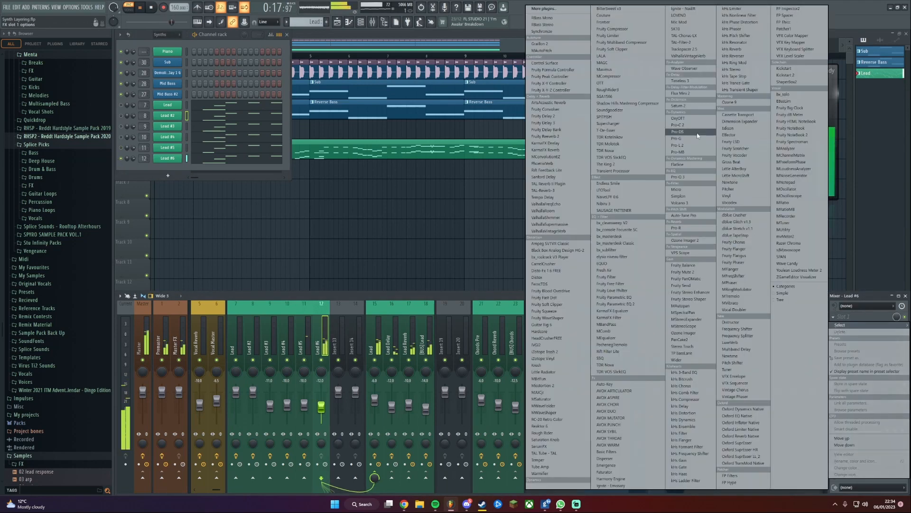
click(692, 179)
Add a low cut band at about 204 Hz with a 48 dB/oct slope to Lead #6's equalizer
click(200, 226)
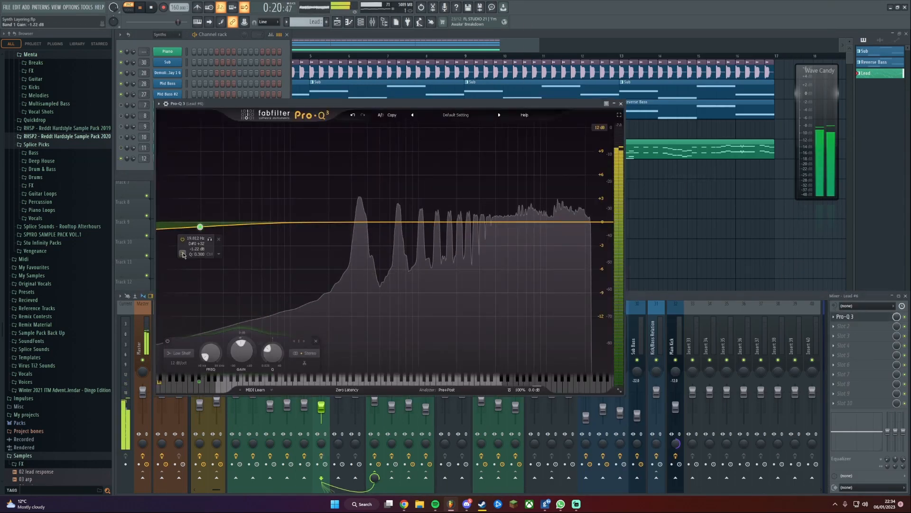
click(183, 255)
click(200, 261)
scroll(197, 289, up, 3)
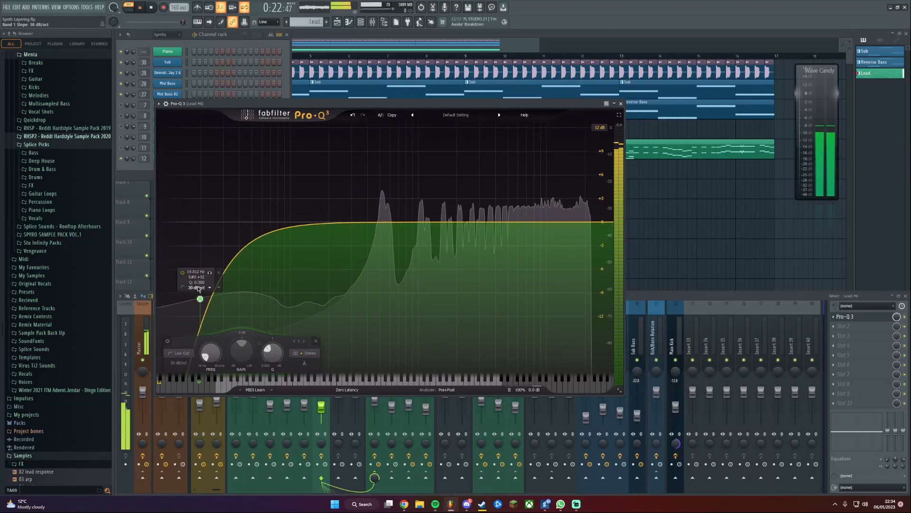
scroll(198, 287, up, 2)
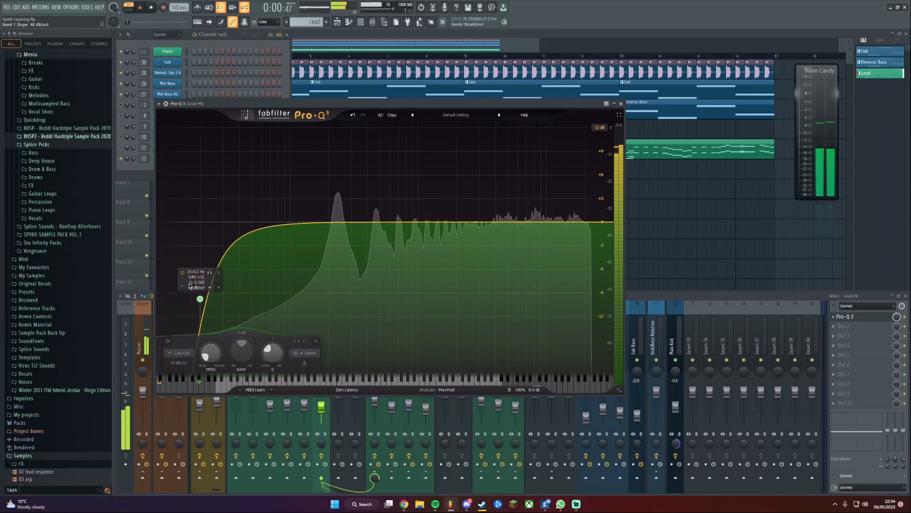
drag(199, 299, 331, 220)
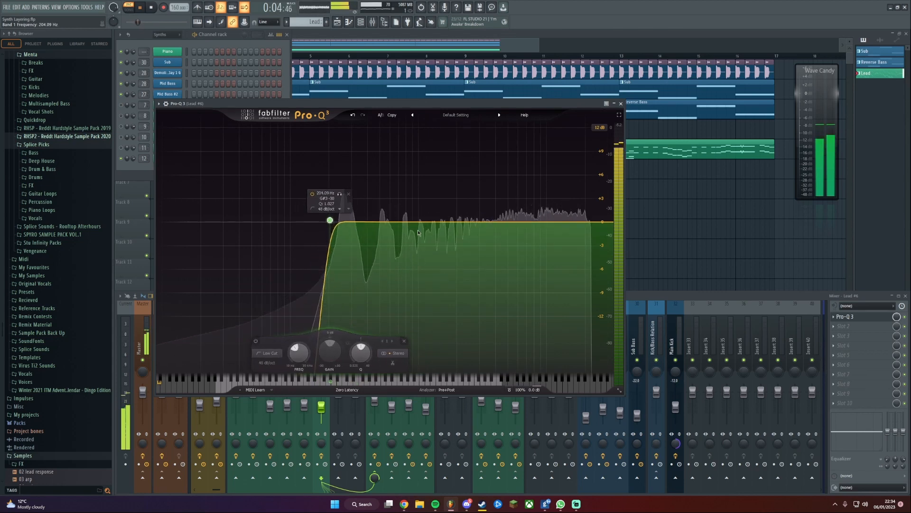
Add a high cut band at about 14.5 kHz with a 48 dB/oct slope to Lead #6's equalizer, and close it
click(568, 223)
click(583, 257)
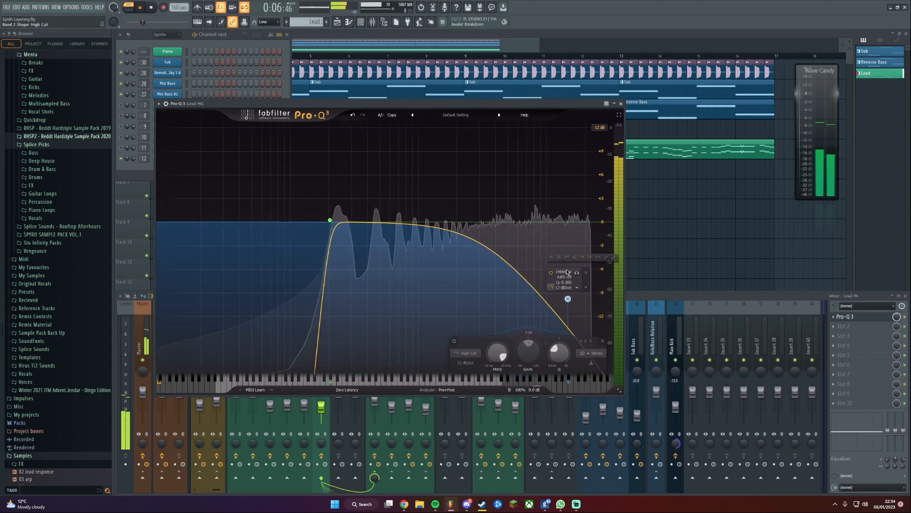
scroll(565, 287, up, 2)
scroll(564, 286, up, 3)
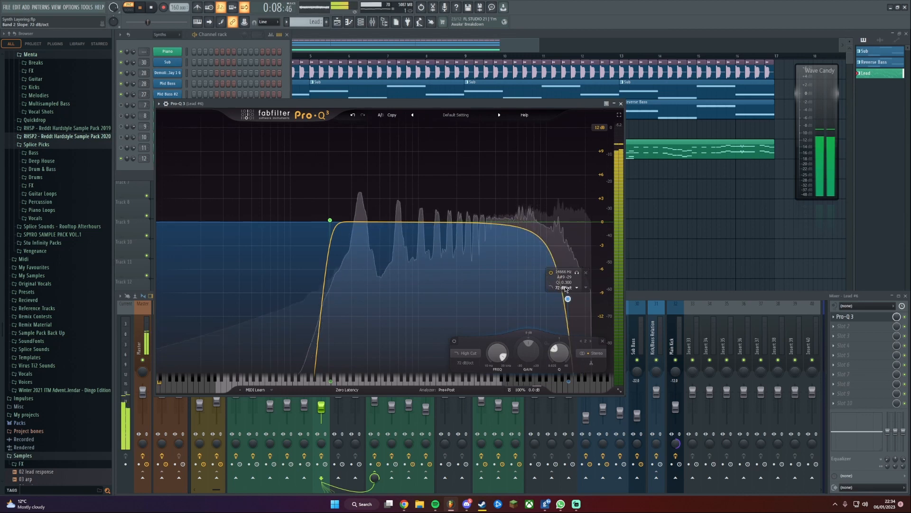
drag(568, 299, 560, 194)
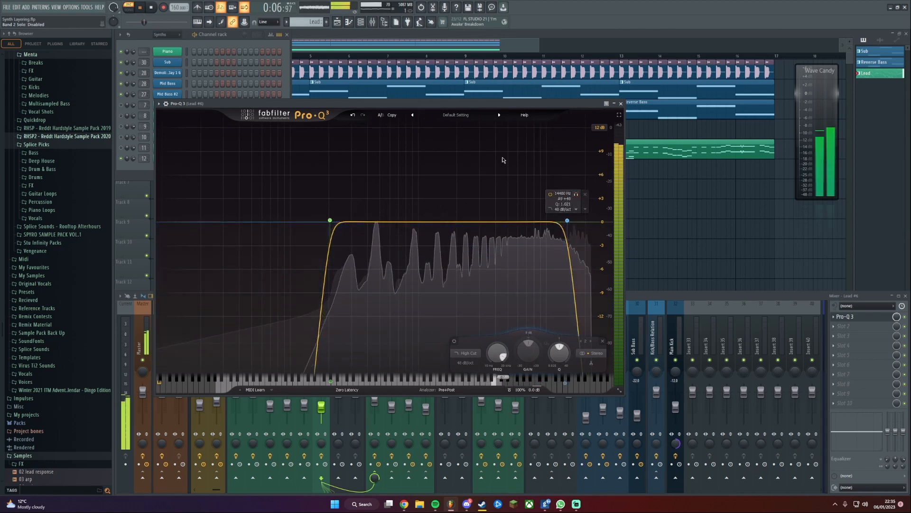
click(621, 103)
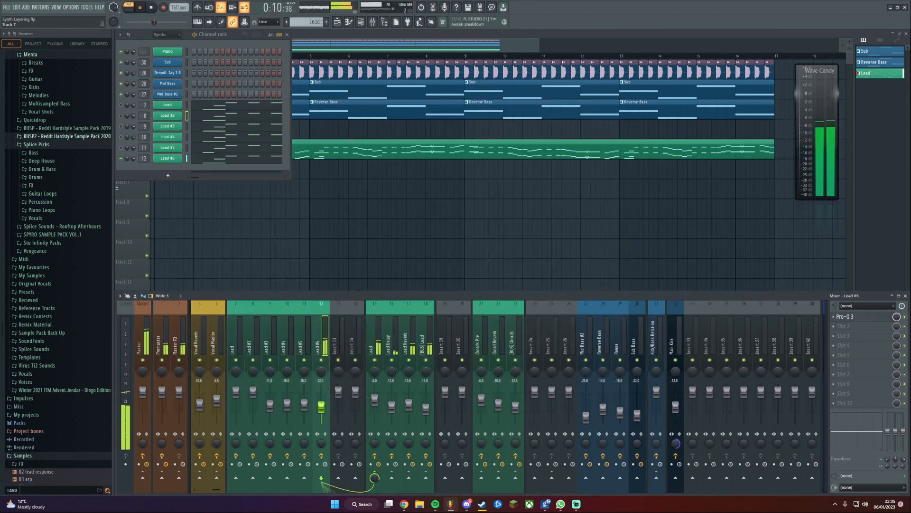
Stop playback and open the Pro-Q 3 in the effect chain of the Lead group track, mixer track 15
key(space)
click(236, 351)
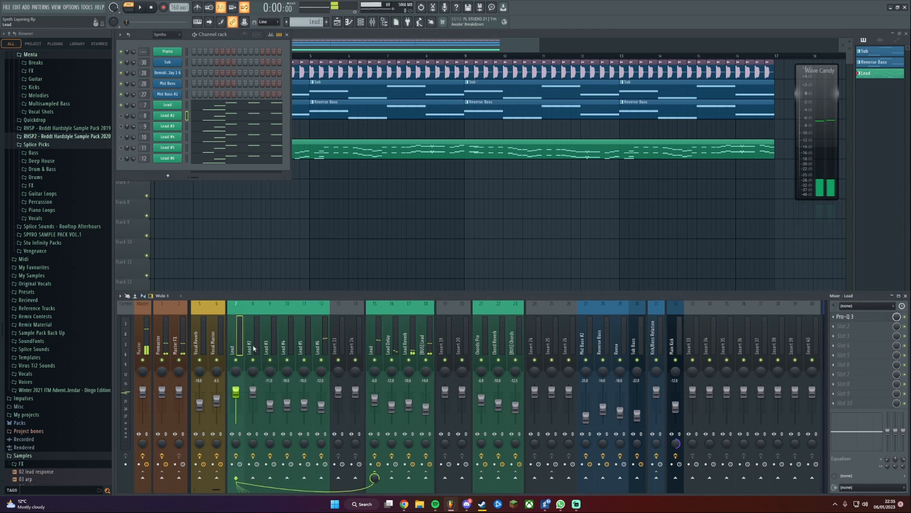
click(375, 341)
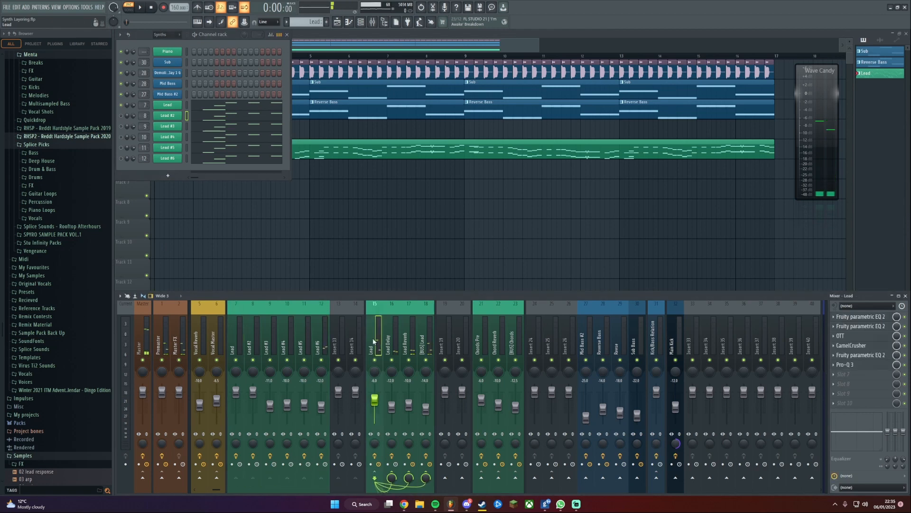
click(864, 364)
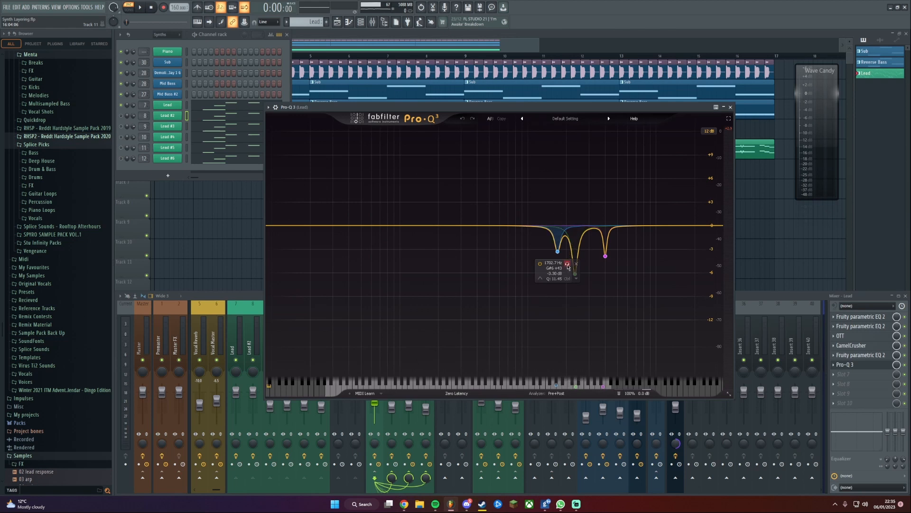
Start playback and audition the Lead group's 1702.7 Hz and 2328.7 Hz cuts in solo, one after the other
key(space)
click(568, 264)
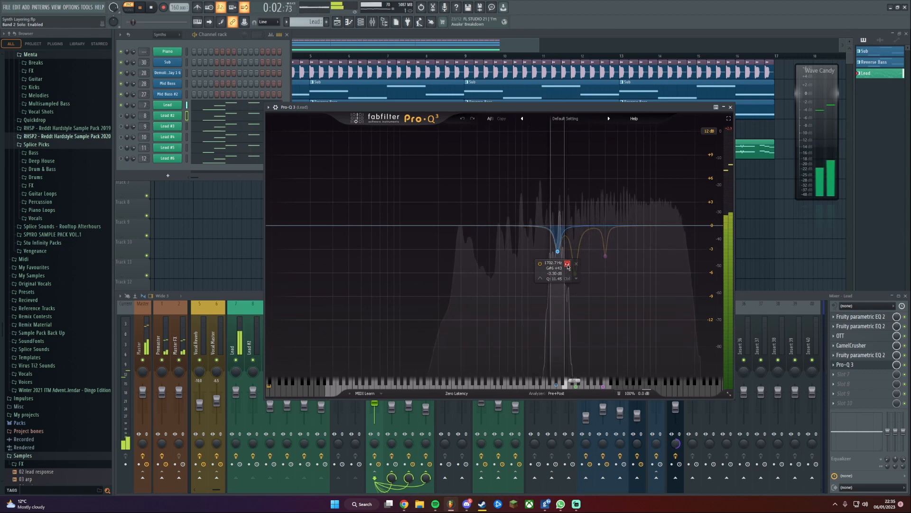
click(568, 264)
click(576, 274)
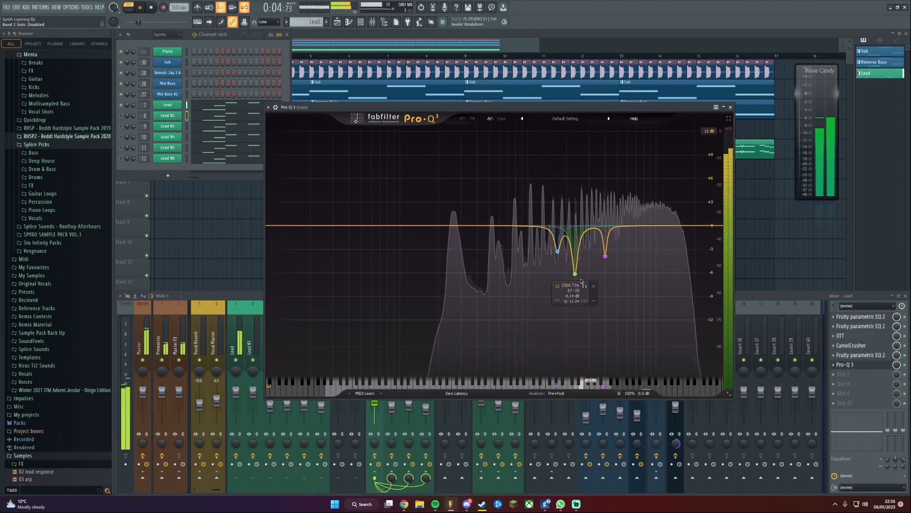
click(585, 286)
click(585, 287)
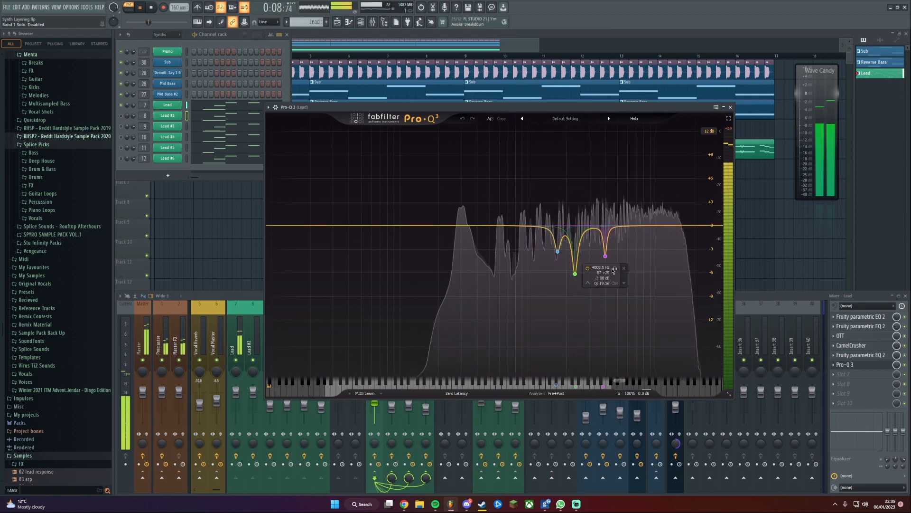
Solo the Lead group's highest-frequency cut, shift it to about 4191 Hz, and stop playback
click(614, 269)
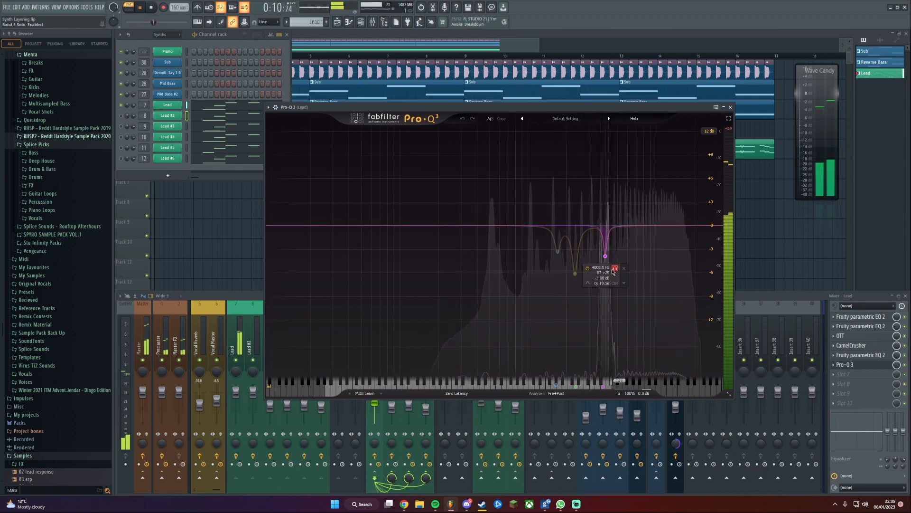
drag(612, 272, 617, 271)
key(space)
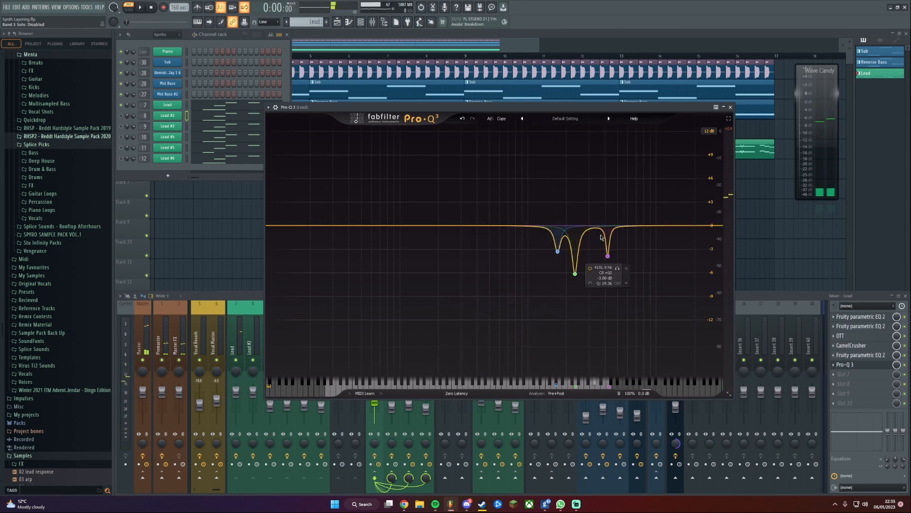
Close the group equalizer and inspect the Pro-Q 3 curve on the individual Lead track, mixer track 7
click(731, 108)
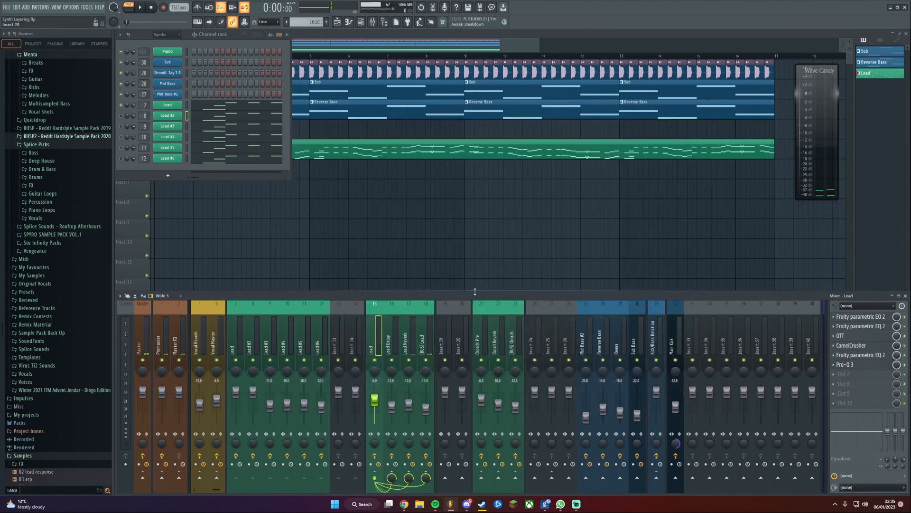
click(239, 336)
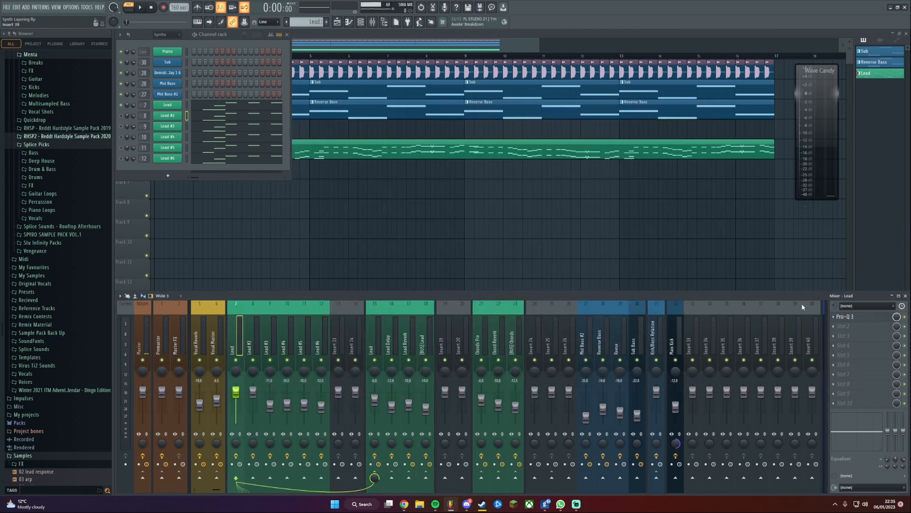
click(876, 319)
drag(494, 101, 599, 94)
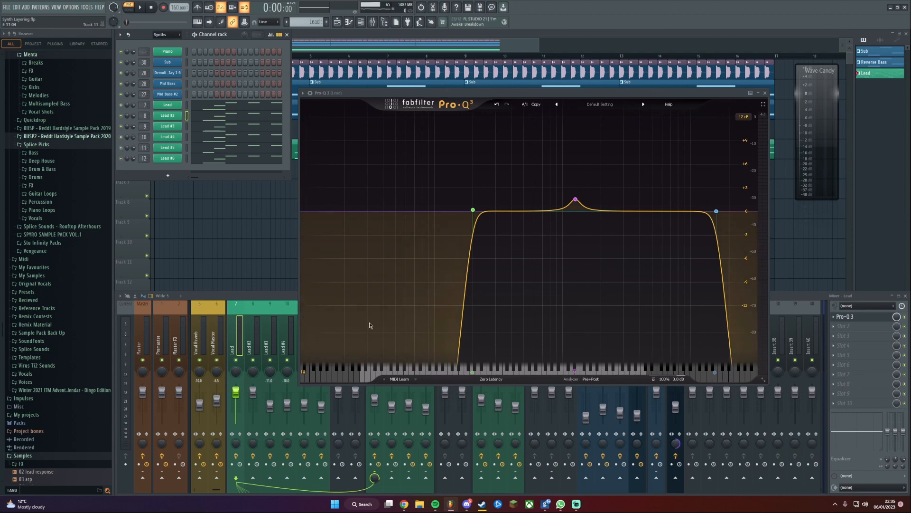
click(765, 92)
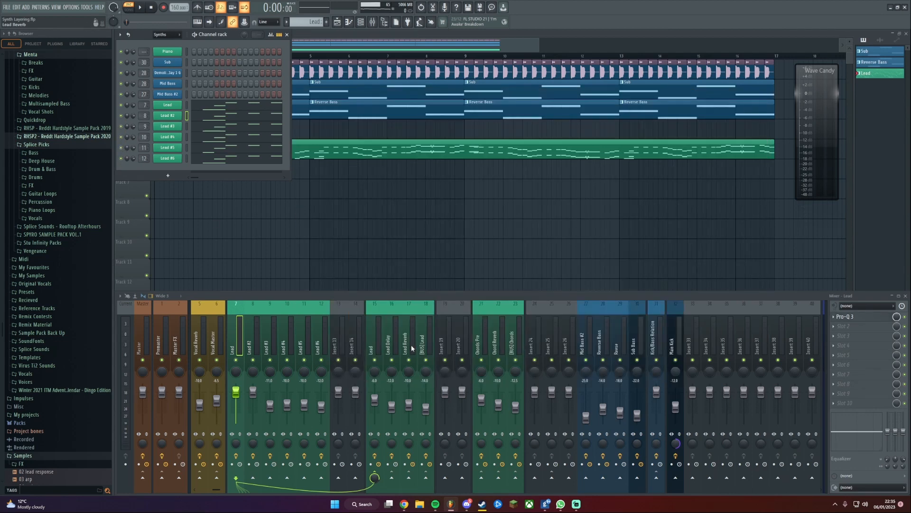
Reopen the Lead group's Pro-Q 3 and audition its two lower-frequency cuts in solo during playback
click(375, 348)
click(849, 364)
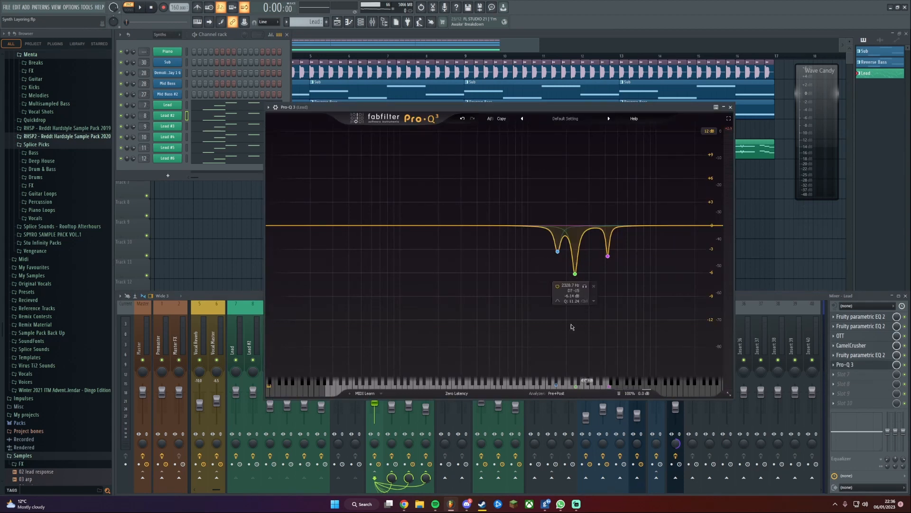
key(space)
click(567, 266)
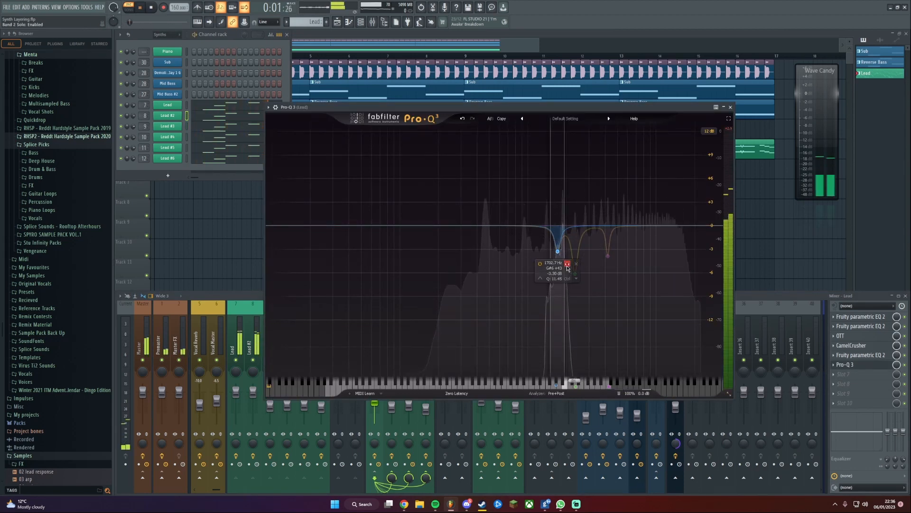
click(567, 268)
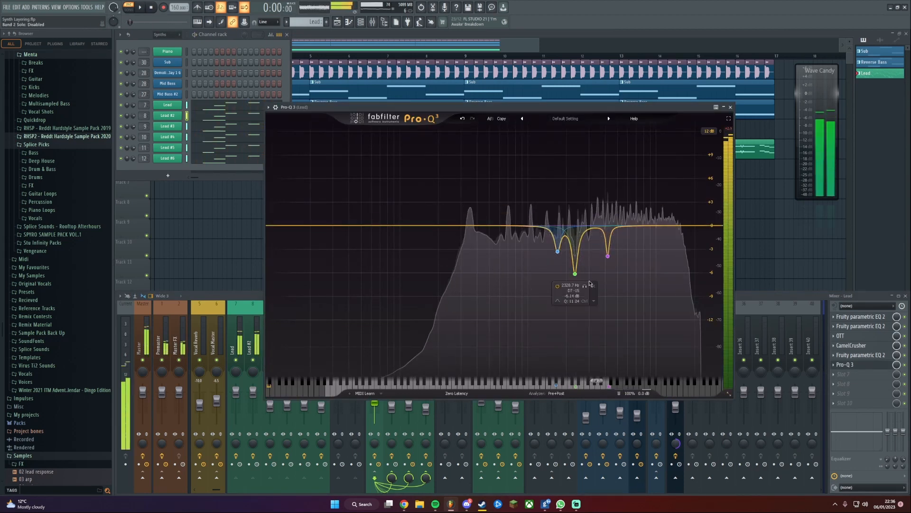
key(space)
click(584, 287)
key(space)
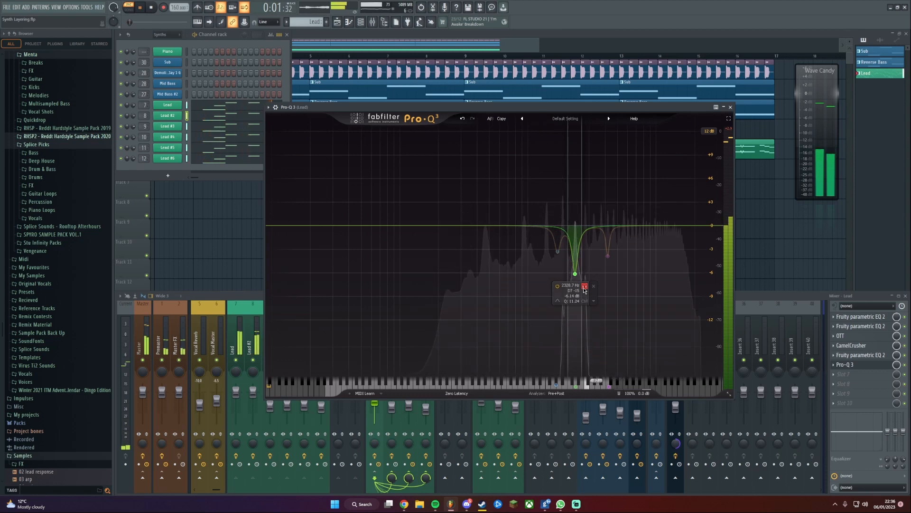
click(585, 286)
Solo the Lead group's highest-frequency cut, move it to about 4165 Hz, stop playback and close the equalizer
click(617, 268)
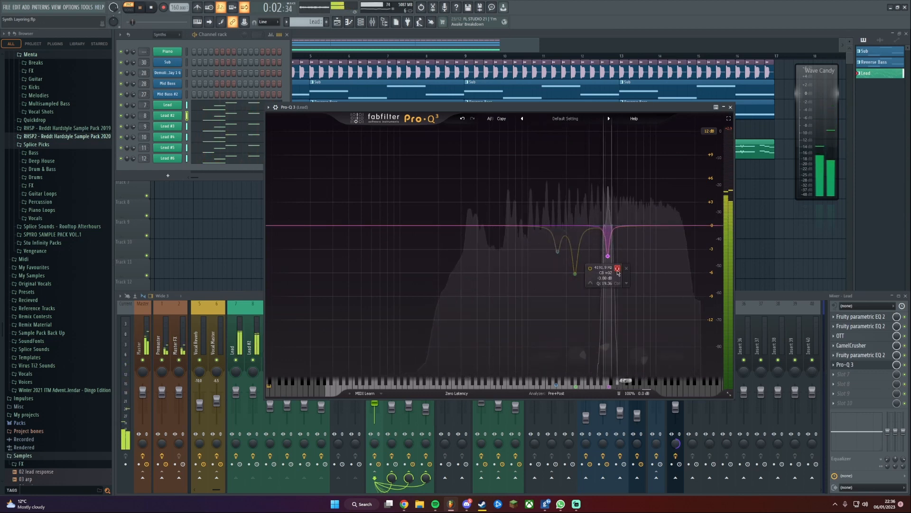
drag(619, 272, 619, 272)
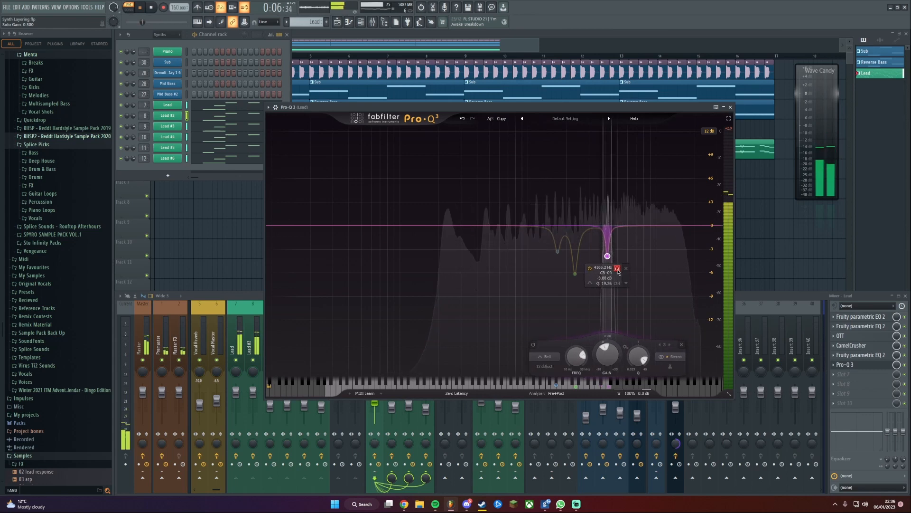
key(space)
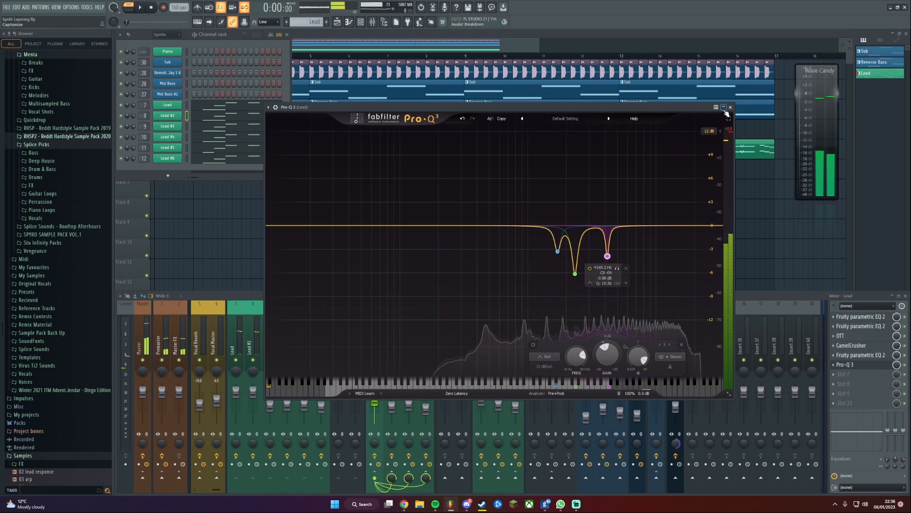
click(731, 107)
Review the Pro-Q 3 on the individual Lead track, mixer track 7, during playback and close it
click(240, 341)
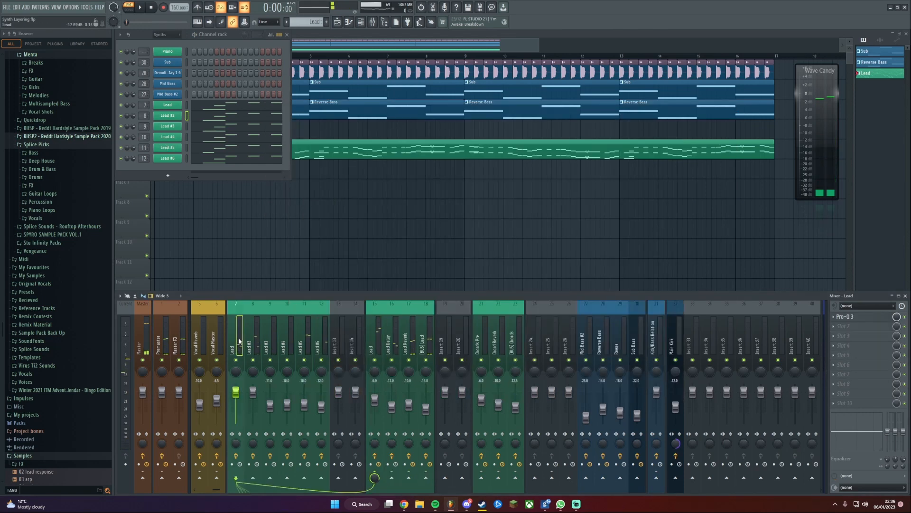
click(850, 316)
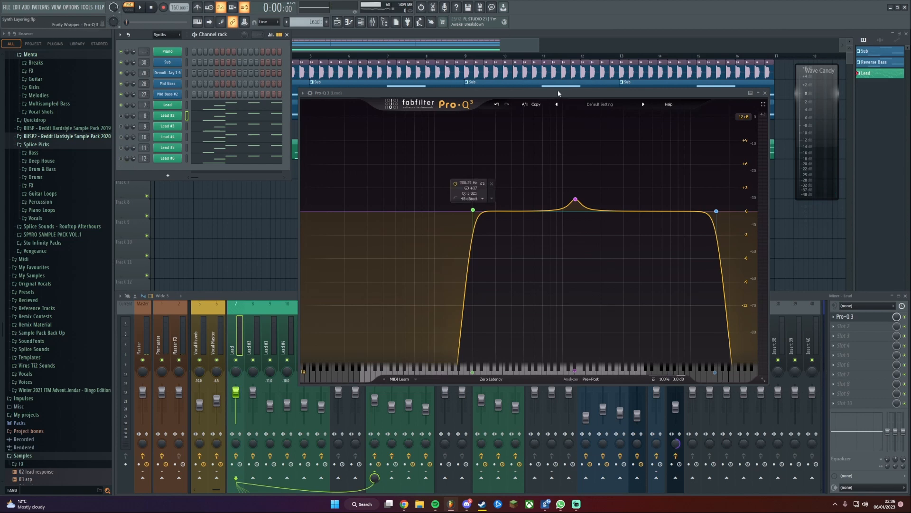
drag(550, 93, 513, 94)
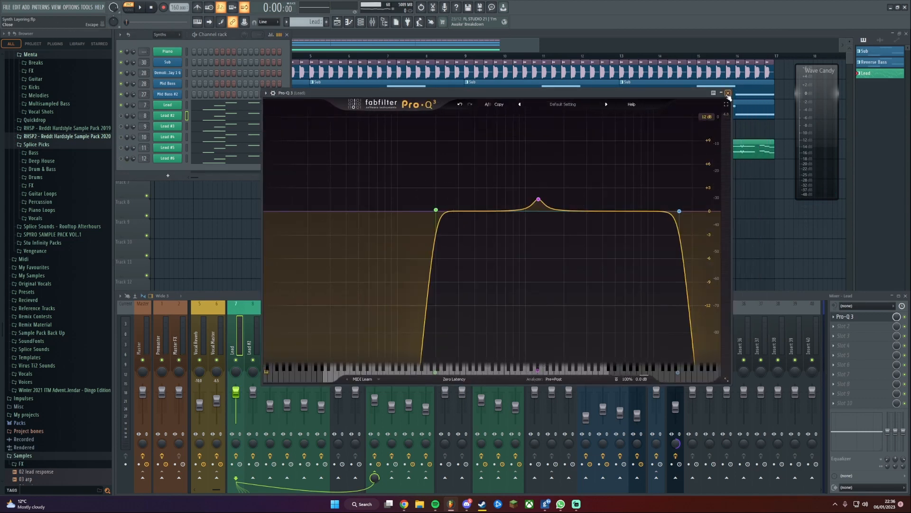
key(space)
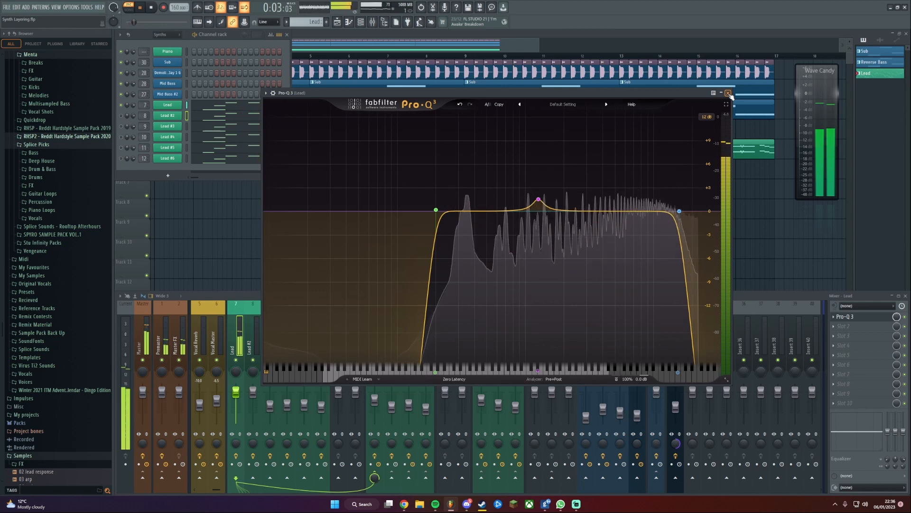
click(729, 93)
Solo the Lead, Lead #2 and Lead #3 channels in turn, and open Lead #3's Pro-Q 3
click(121, 104)
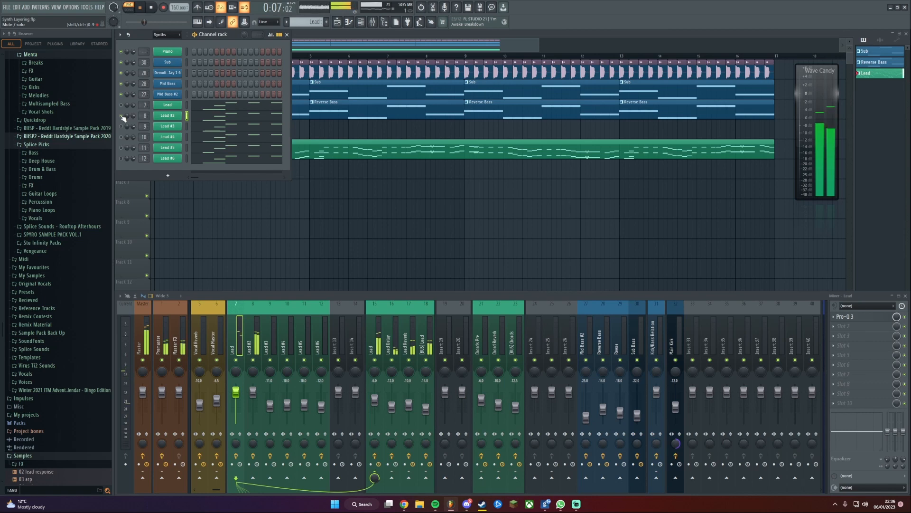
click(122, 115)
click(122, 127)
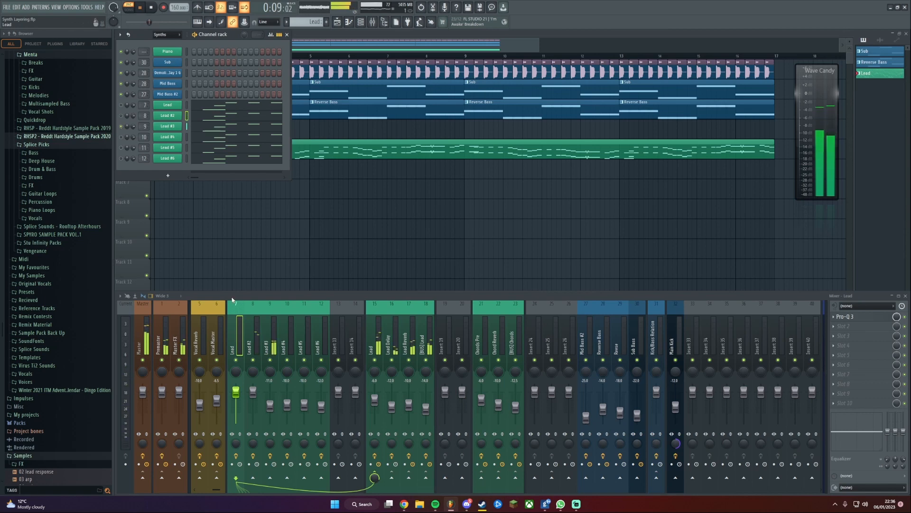
click(270, 341)
click(849, 316)
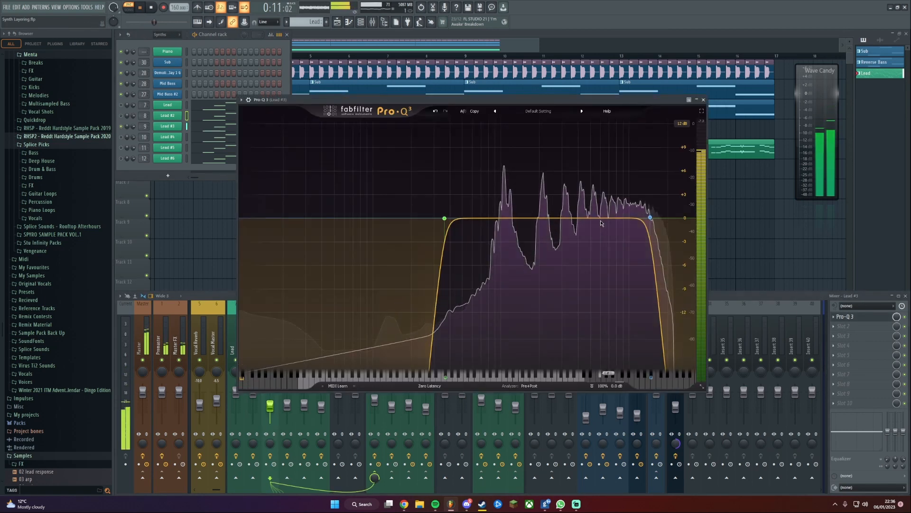
Add a narrow bell cut at about 4384 Hz, -3.12 dB, Q 25.62 to Lead #3's equalizer, locating it in solo
drag(601, 222, 619, 195)
scroll(620, 195, up, 10)
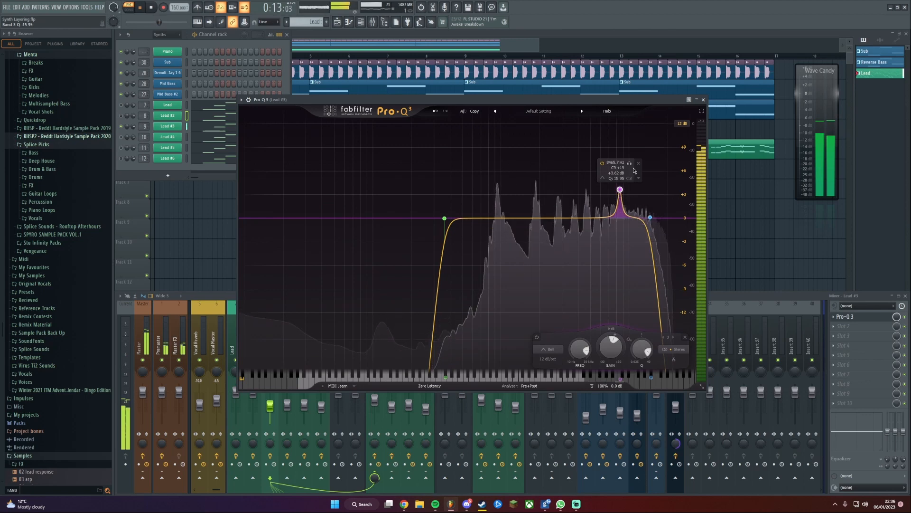
drag(620, 190, 594, 258)
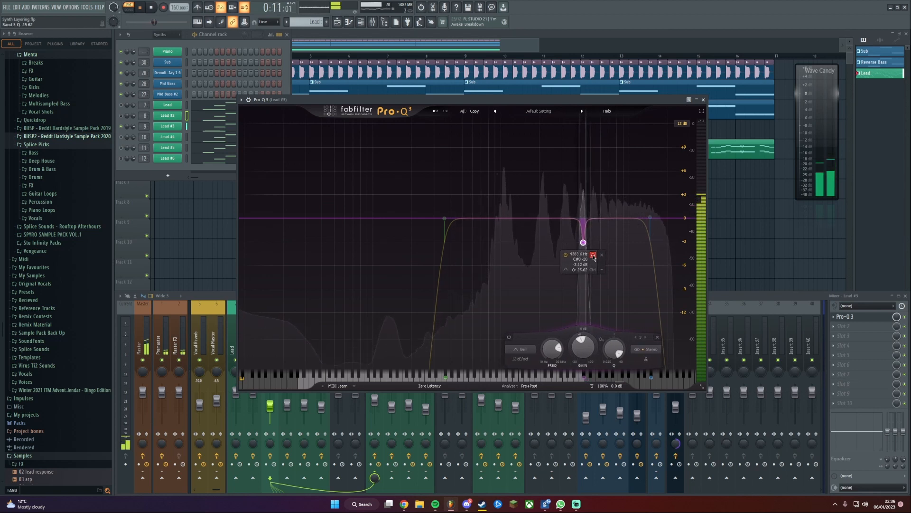
drag(594, 258, 593, 258)
key(space)
Add a second narrow bell cut at about 2680 Hz, -4.40 dB, Q 24.56 to Lead #3's equalizer
drag(565, 218, 565, 228)
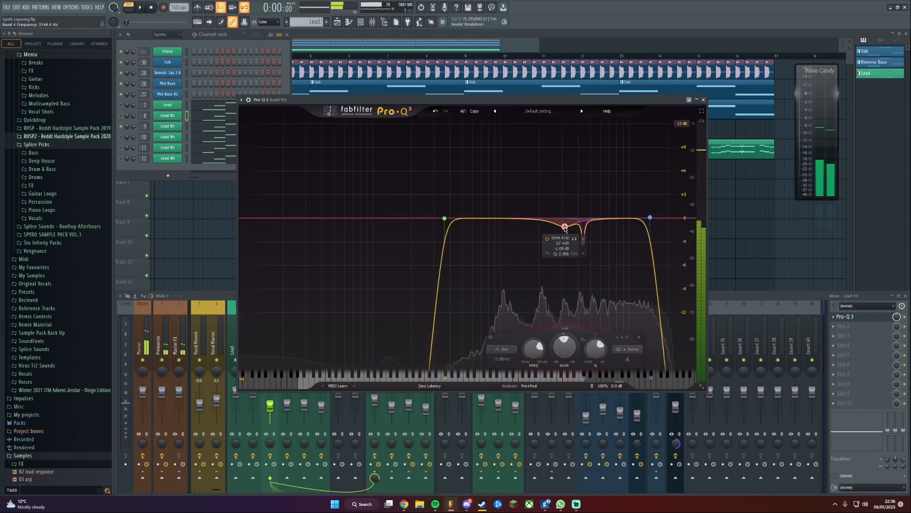
scroll(565, 228, down, 4)
scroll(565, 228, up, 5)
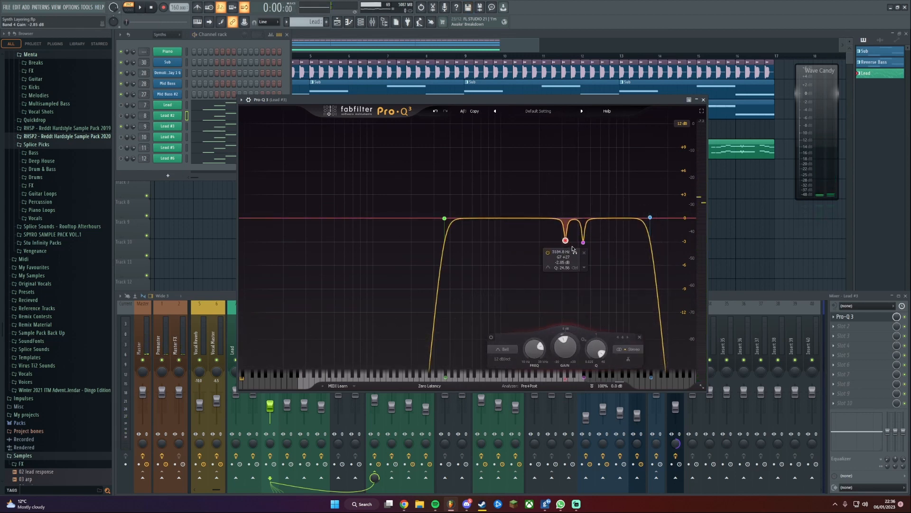
key(space)
drag(573, 252, 566, 259)
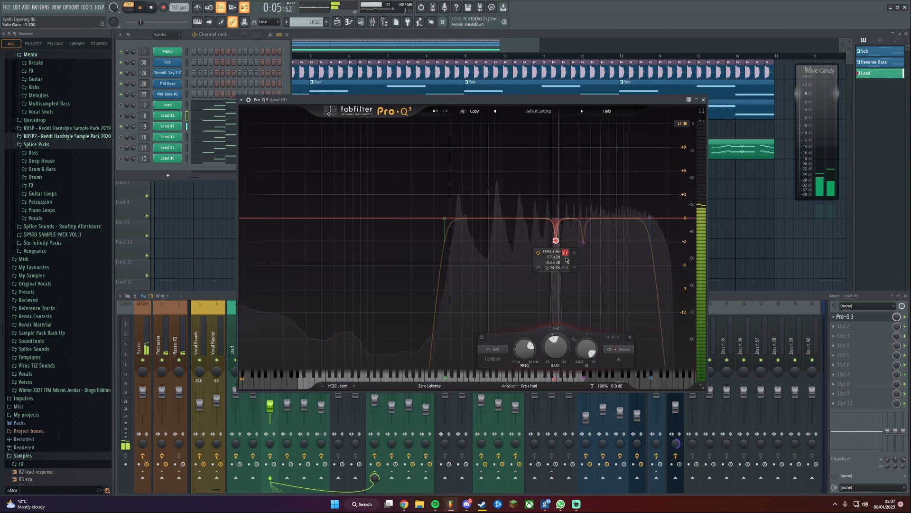
drag(567, 259, 566, 260)
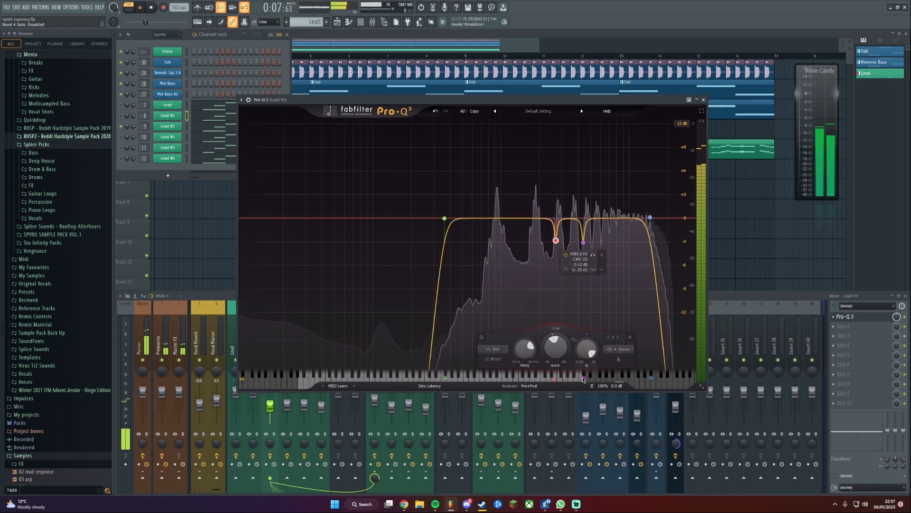
drag(557, 352, 556, 357)
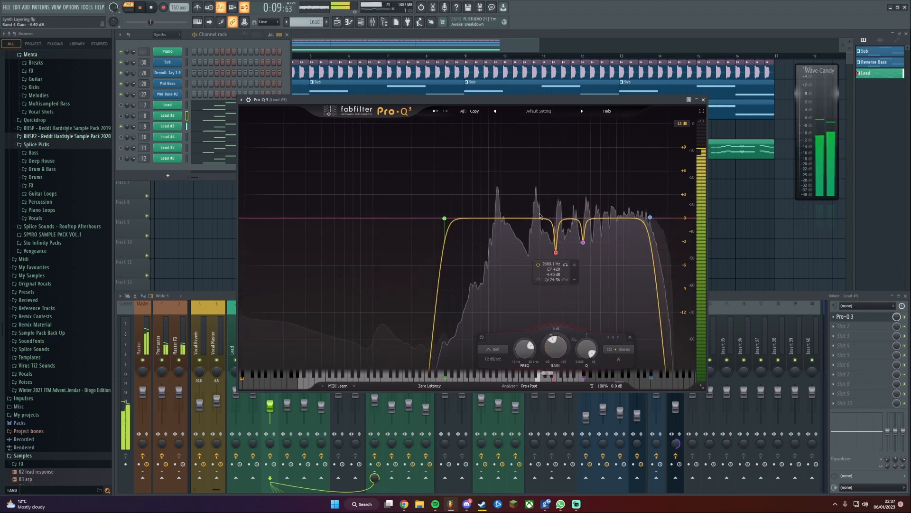
Try a narrow cut of about -2.76 dB near 1862 Hz on Lead #3, sweep it lower in solo and remove it
drag(535, 217, 535, 242)
scroll(535, 193, up, 6)
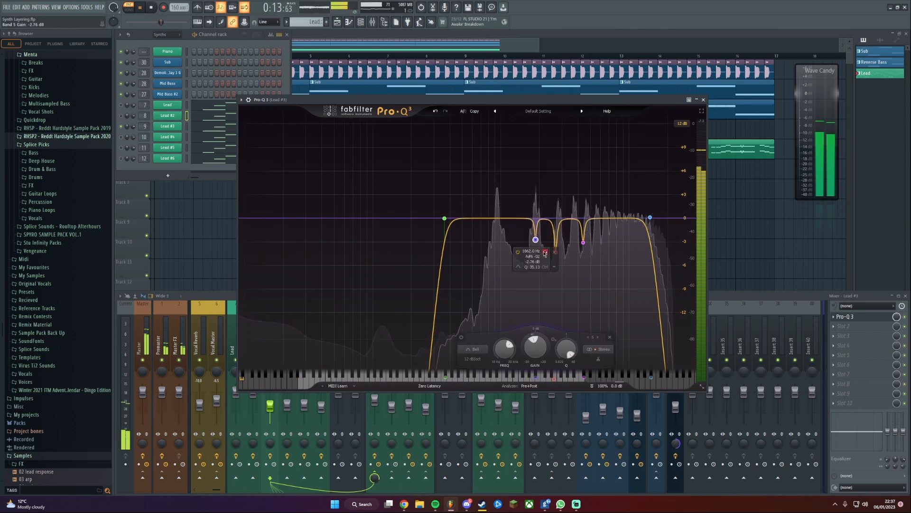
click(545, 253)
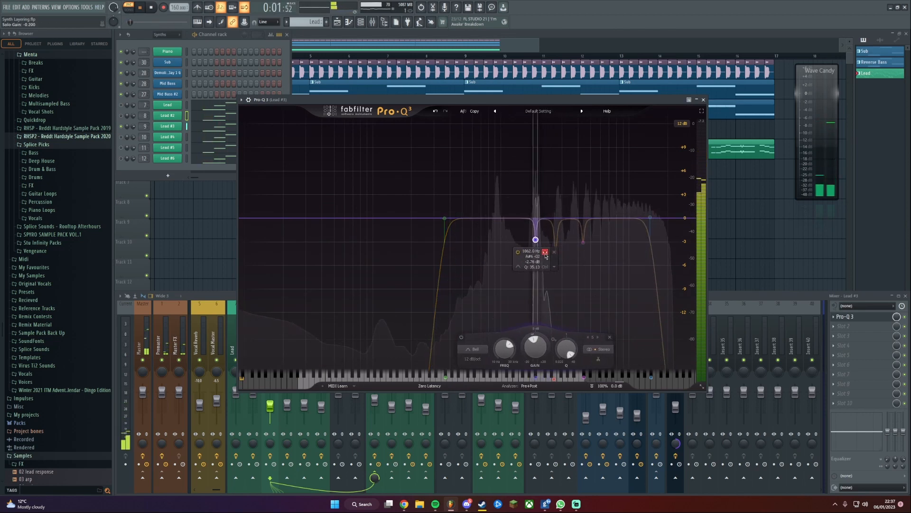
drag(545, 256, 489, 259)
click(497, 253)
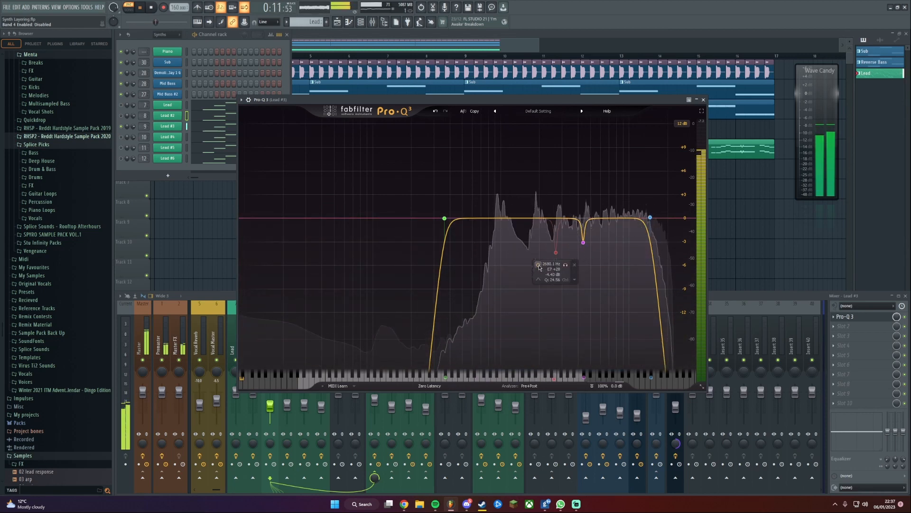
Re-enable the 2680 Hz cut after comparing without it, and close Lead #3's equalizer
click(538, 265)
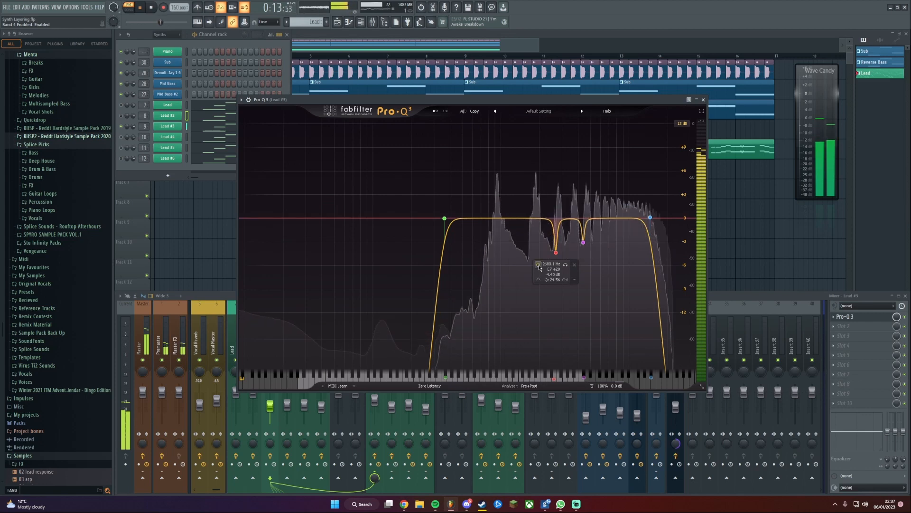
click(703, 99)
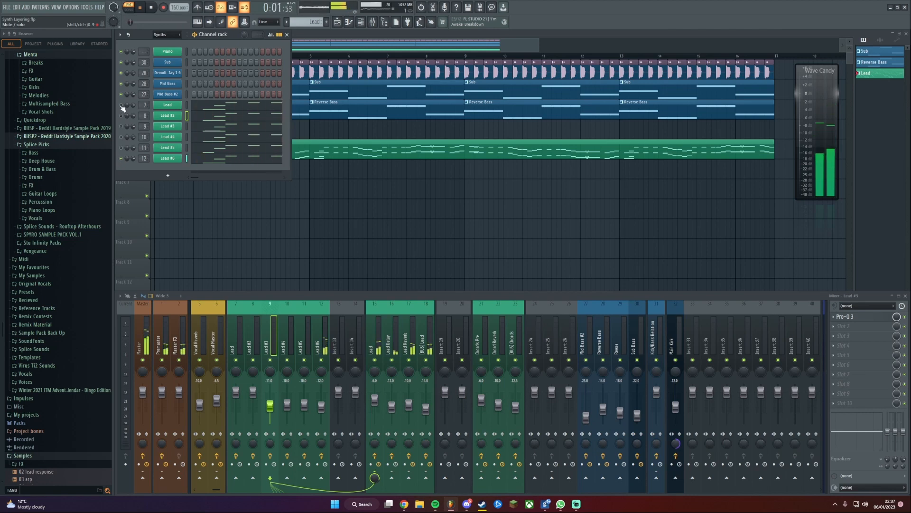
Check Lead #6's Sylenth1 patch, close the synth, and select the Lead mixer track
click(167, 158)
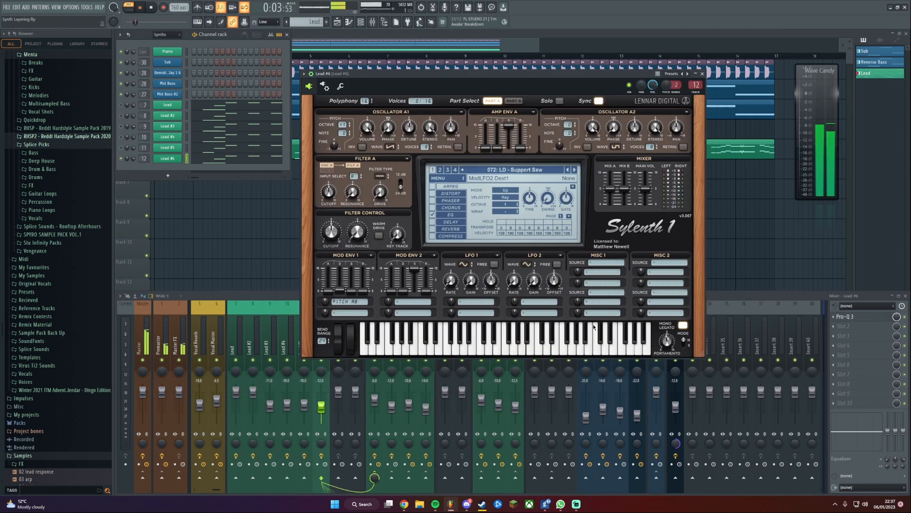
click(702, 74)
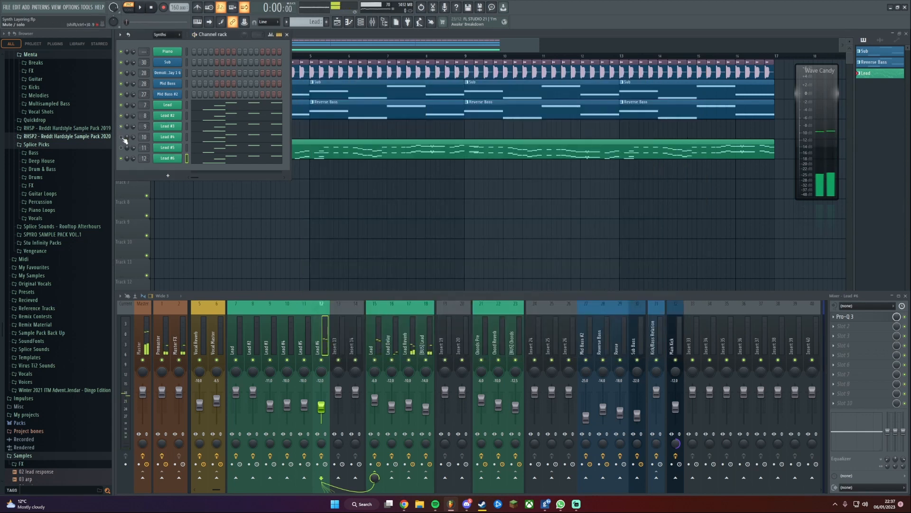
mouse_move(237, 338)
mouse_down()
mouse_move(333, 346)
mouse_move(237, 343)
mouse_up()
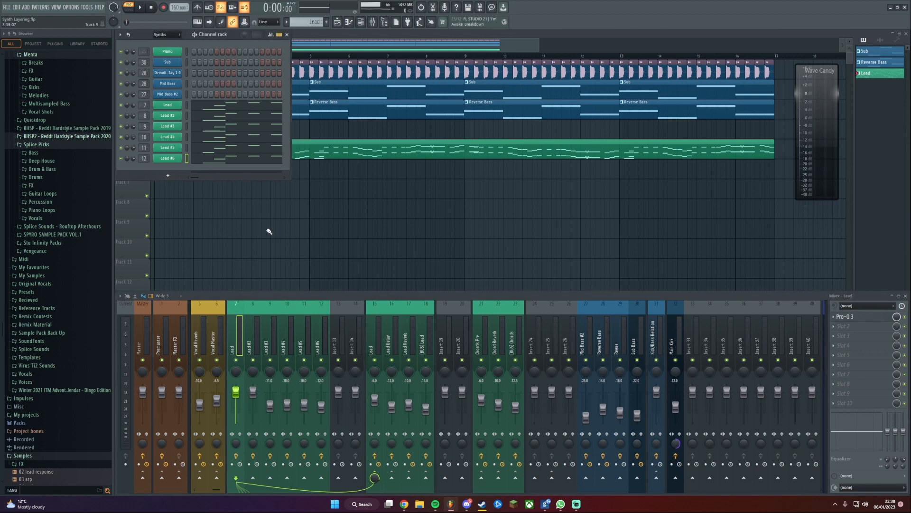
Play the full arrangement in song mode with the kick, sub, reverse bass and lead together
key(F5)
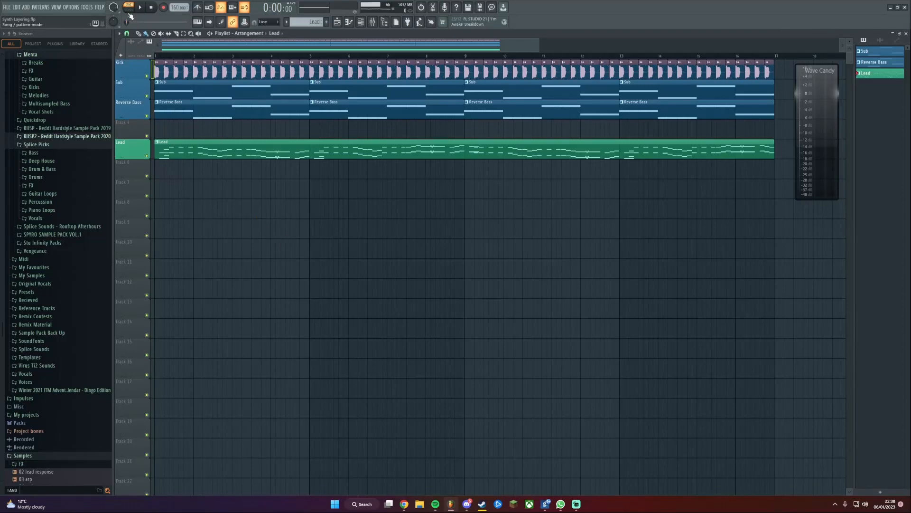
click(379, 22)
click(379, 22)
key(space)
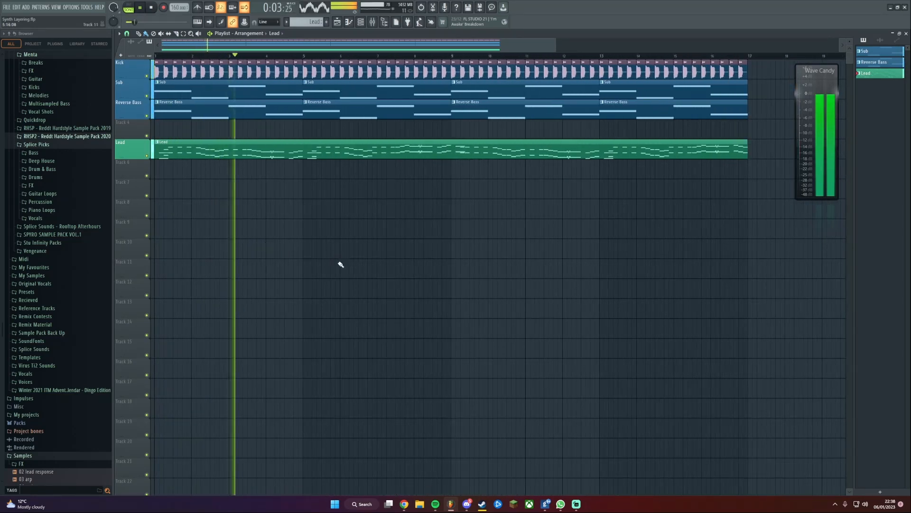
Show the mixer and, during playback, lower Lead #2 to -8.0 dB and Lead #3 to -14.0 dB
key(F9)
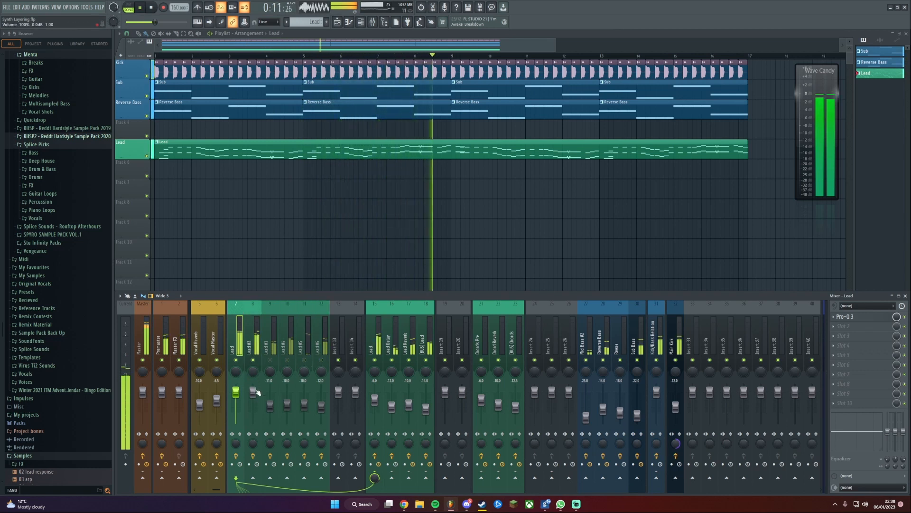
drag(253, 390, 270, 410)
click(270, 360)
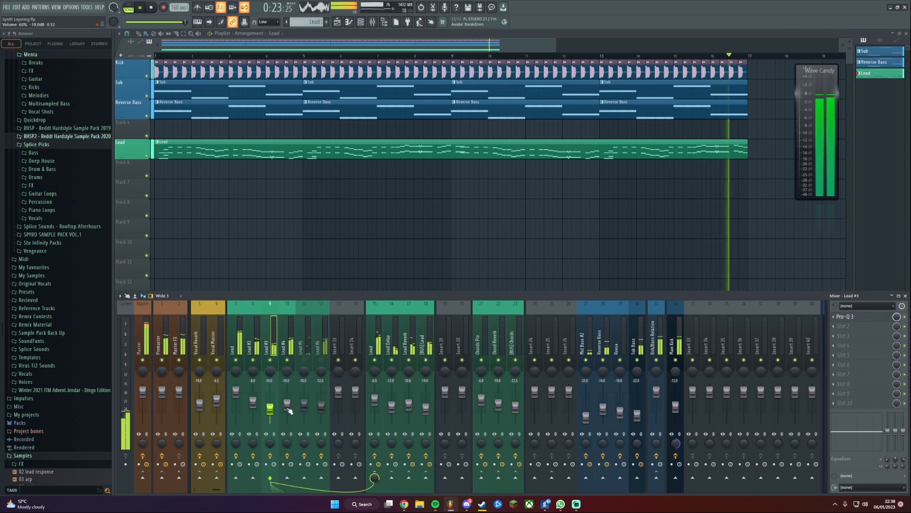
Balance the remaining layers during playback: Lead #4 at -12.0 dB, Lead #5 at -11.0 dB and Lead #6 at about -10.5 dB
drag(288, 409, 304, 389)
drag(303, 391, 321, 405)
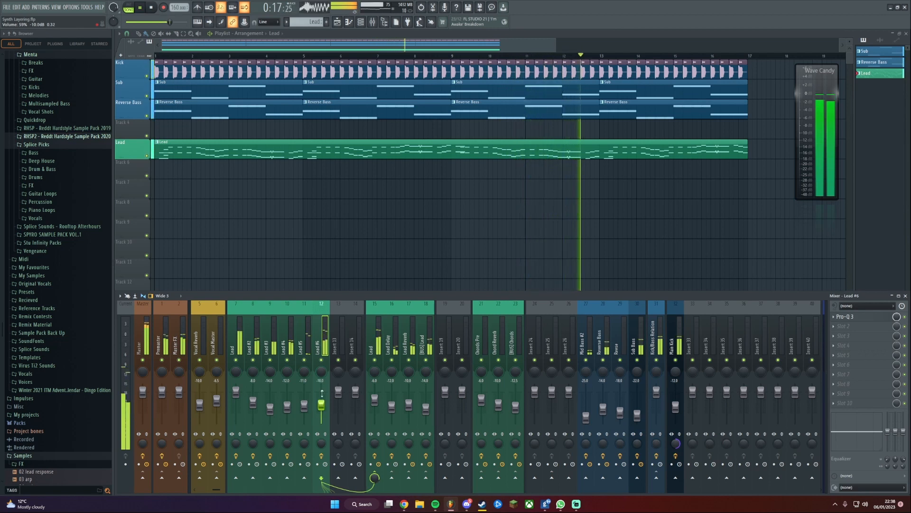
click(240, 345)
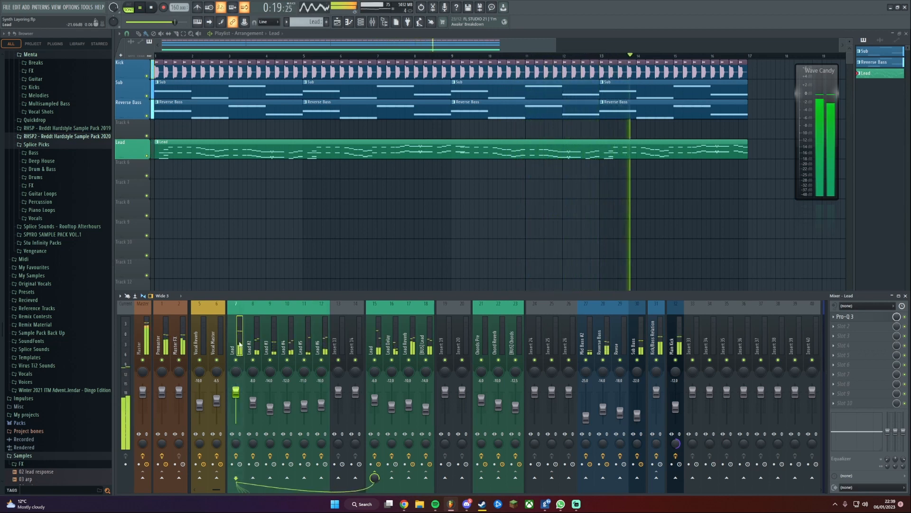
drag(322, 405, 323, 409)
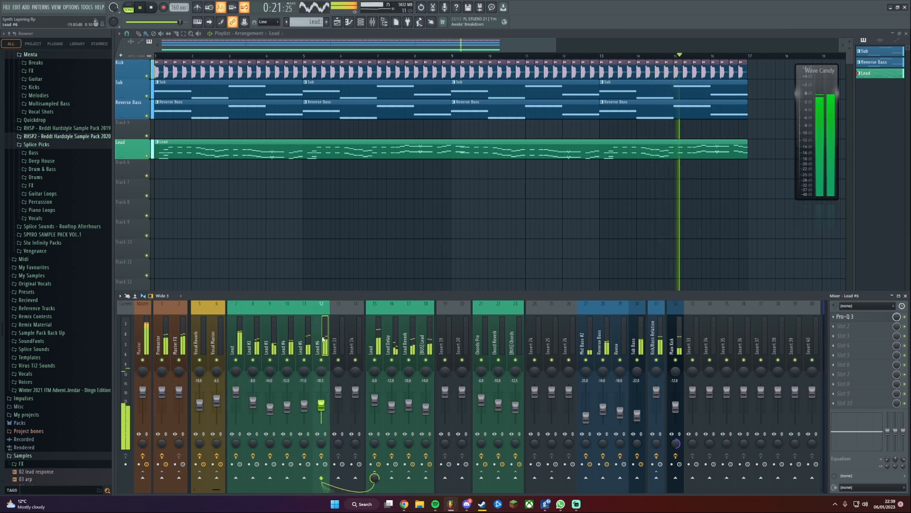
click(241, 337)
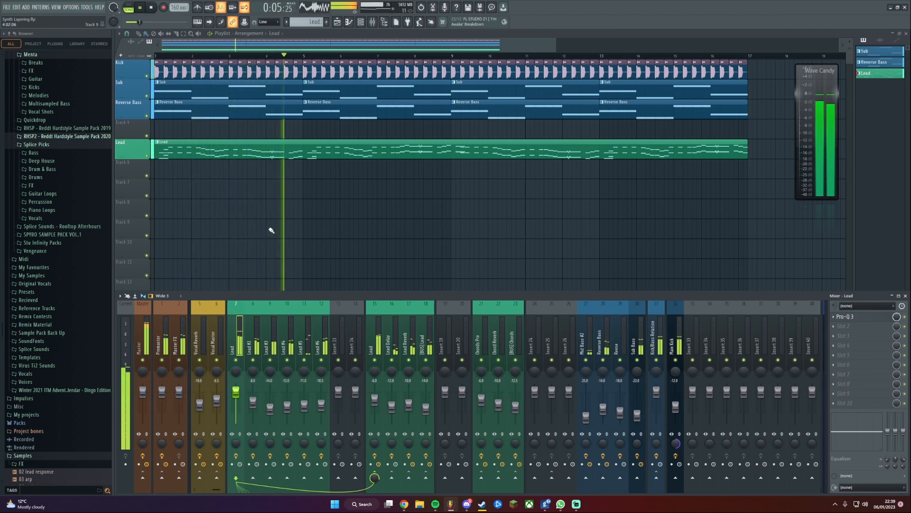
Set the Kickstart 2 sidechain mix on the [BUS] Lead track to 80%, close it and listen to the result
click(428, 343)
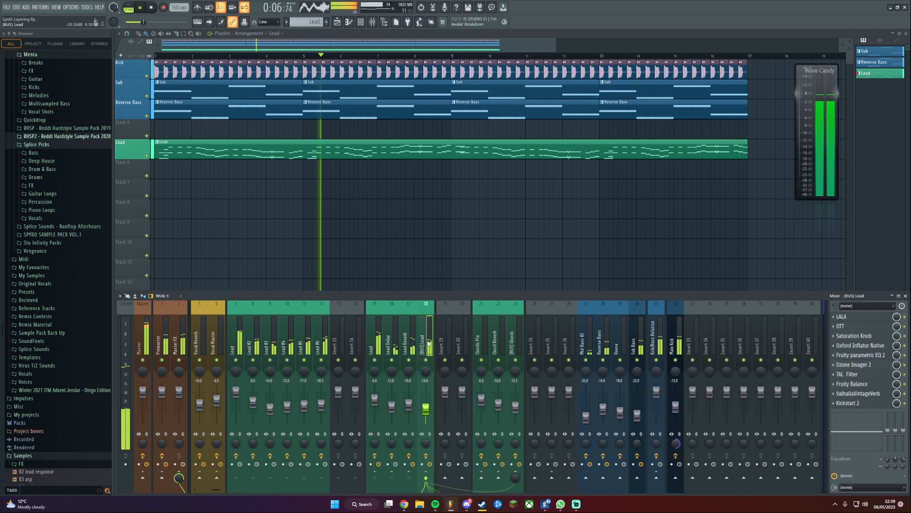
click(876, 404)
key(space)
drag(269, 201, 269, 156)
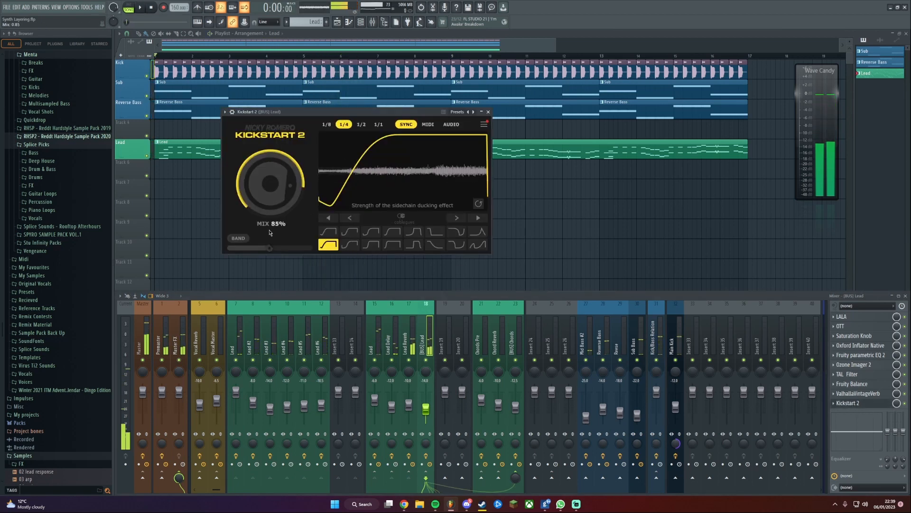
key(space)
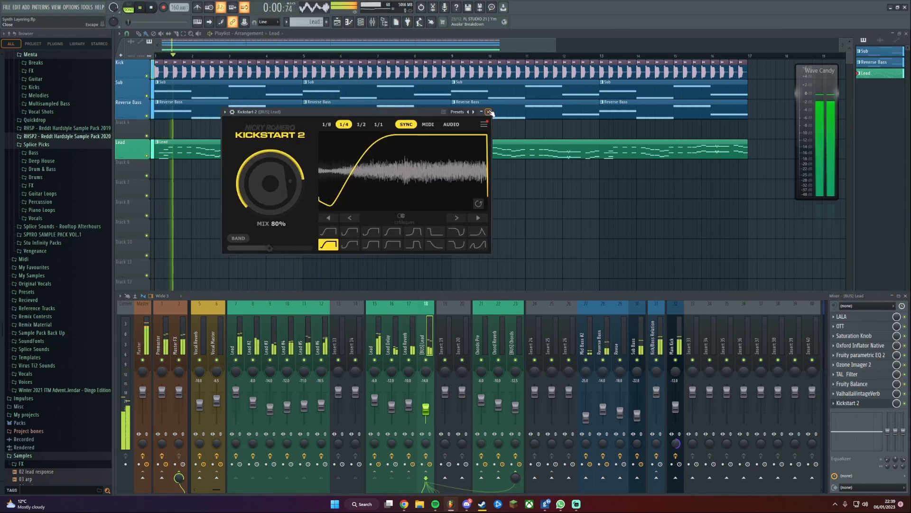
click(488, 111)
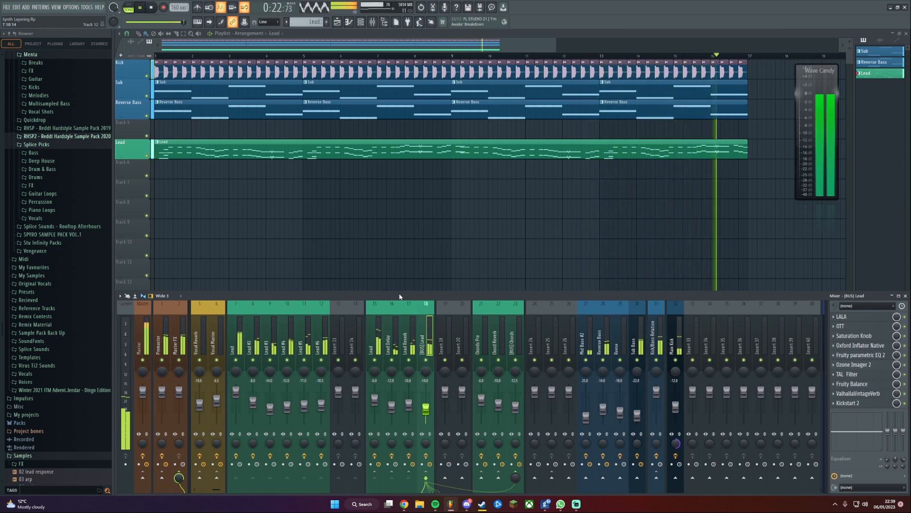
key(space)
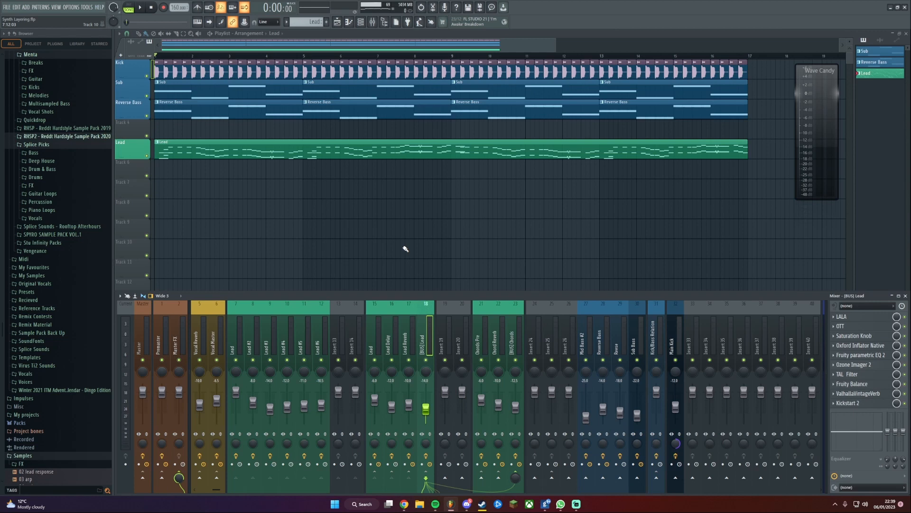
key(F9)
scroll(375, 246, up, 2)
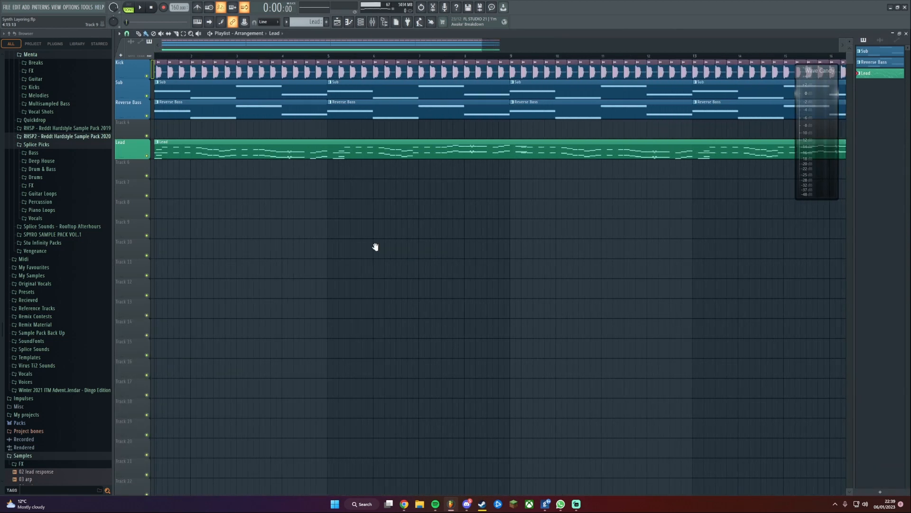
scroll(323, 246, down, 3)
scroll(244, 241, up, 2)
scroll(280, 252, up, 2)
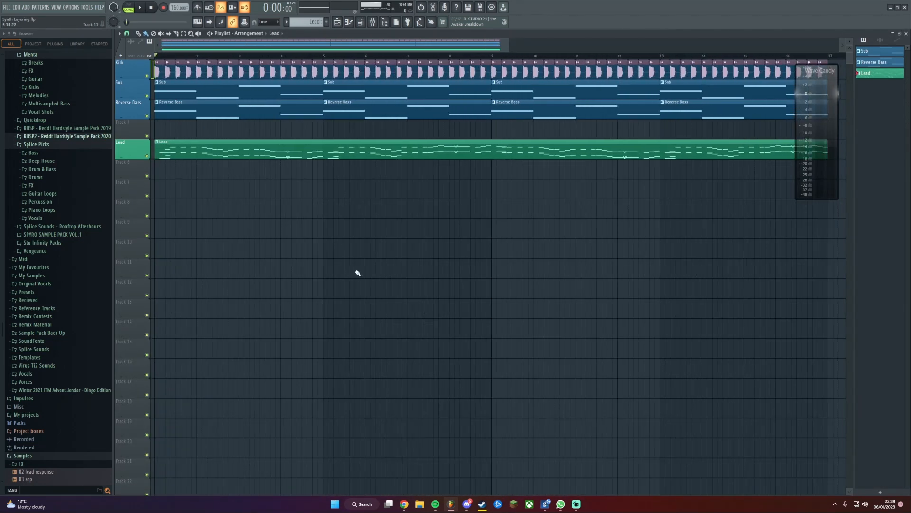
scroll(334, 267, down, 1)
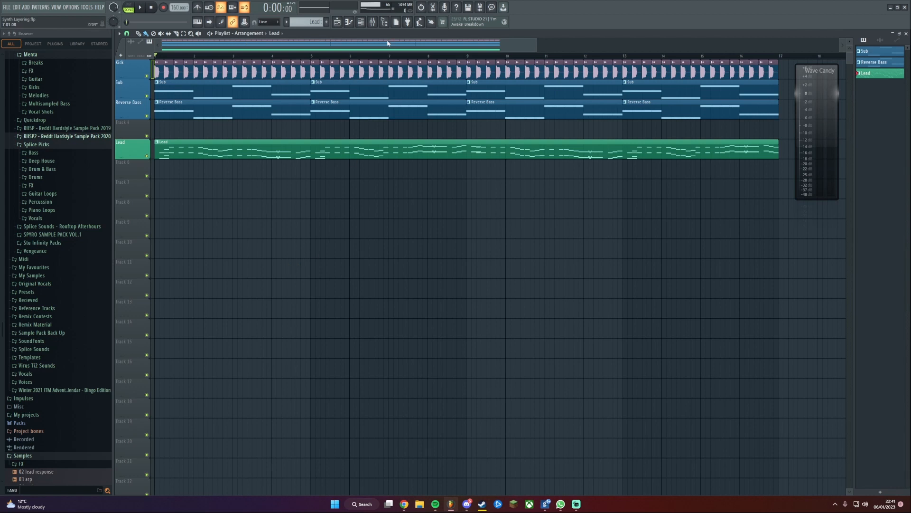
Play the song and examine its frequency spectrum in the Master track's SPAN analyzer, closing the analyzer when done
key(F9)
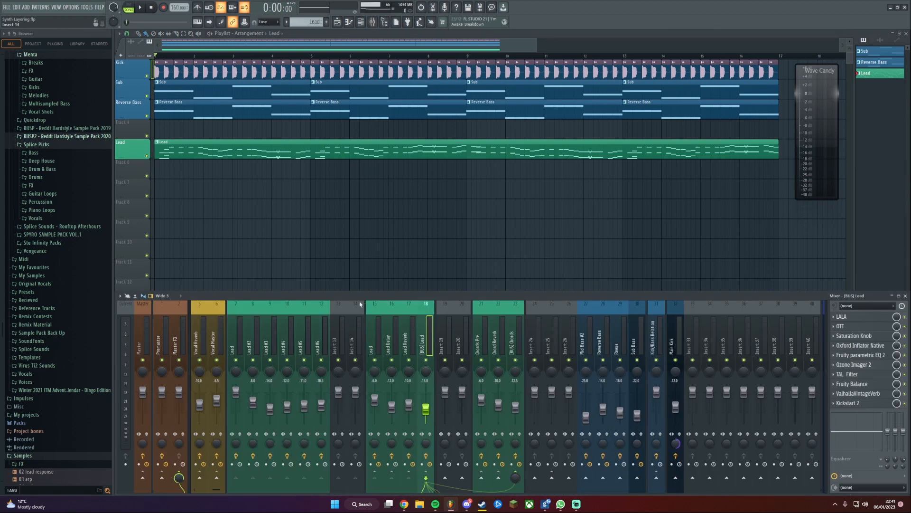
click(143, 341)
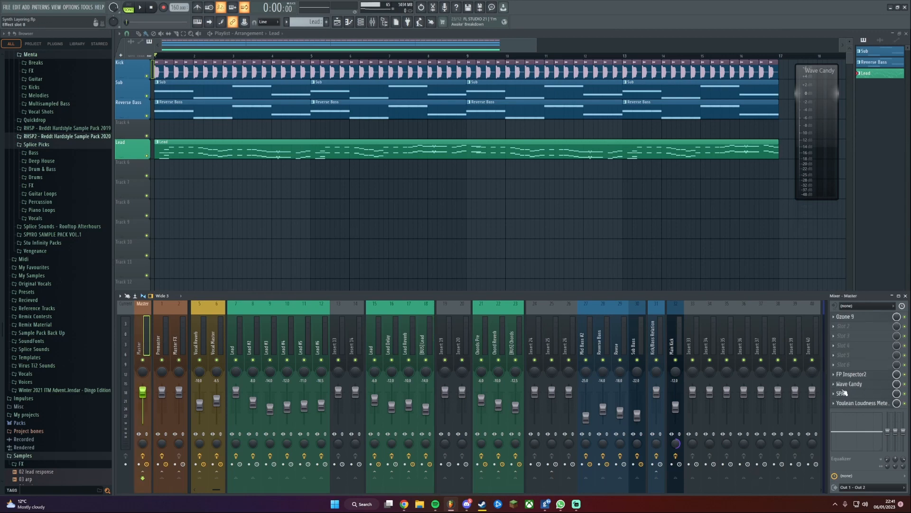
click(866, 396)
mouse_move(534, 58)
mouse_down()
mouse_move(502, 77)
mouse_move(504, 67)
mouse_move(536, 74)
mouse_up()
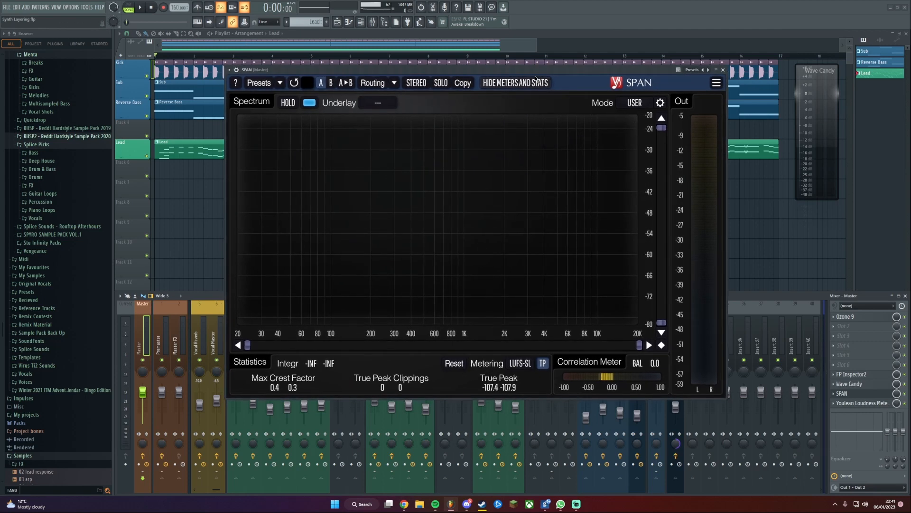
key(space)
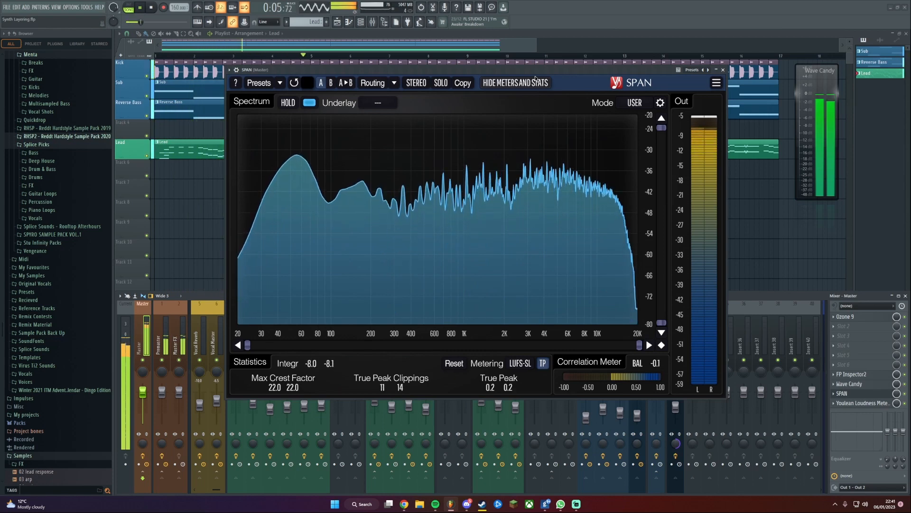
drag(538, 75, 531, 75)
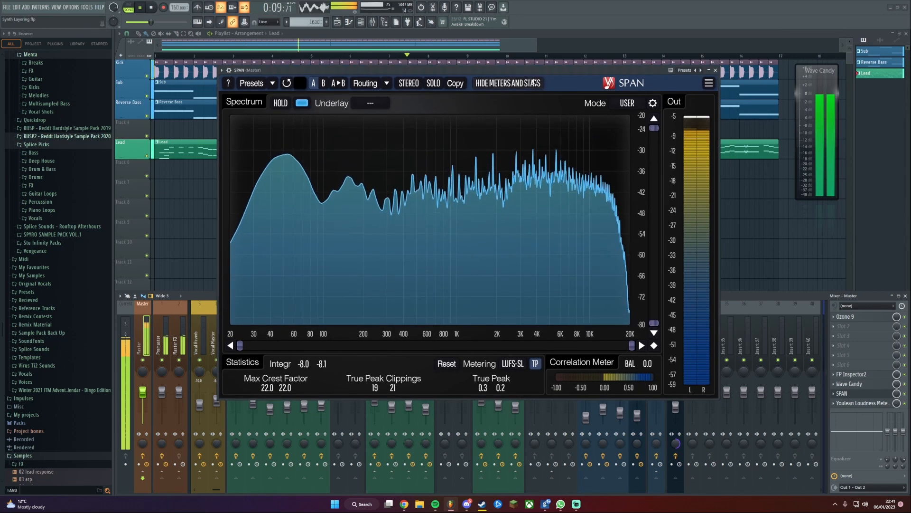
click(716, 71)
Raise the [BUS] Lead track's volume to -10.0 dB while the song plays and save the project
click(429, 337)
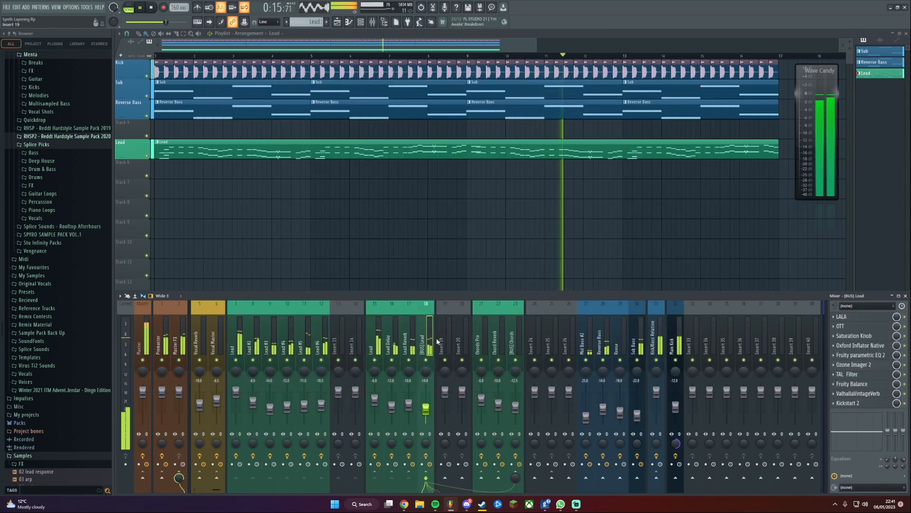
key(space)
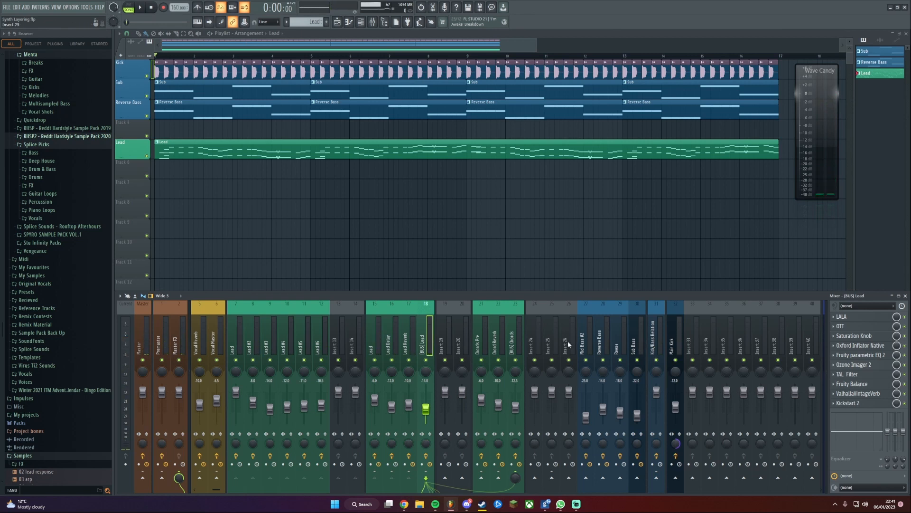
key(space)
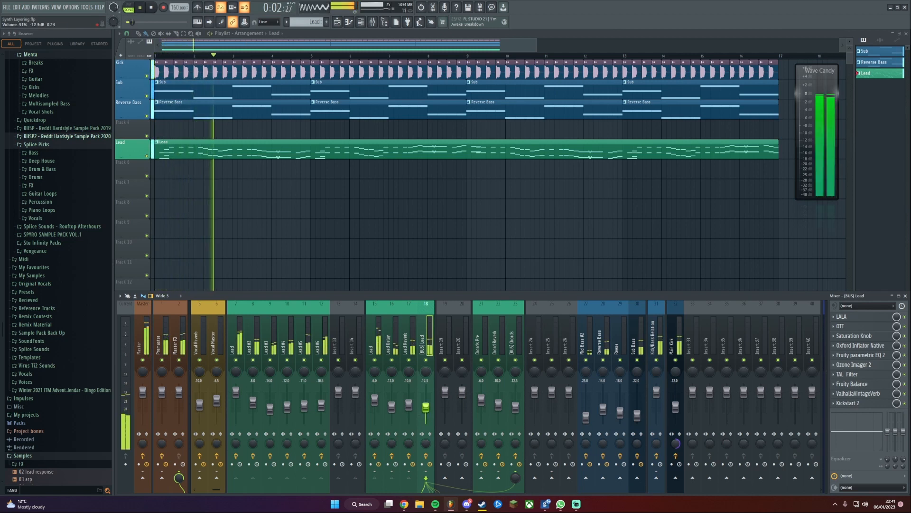
drag(426, 406, 426, 406)
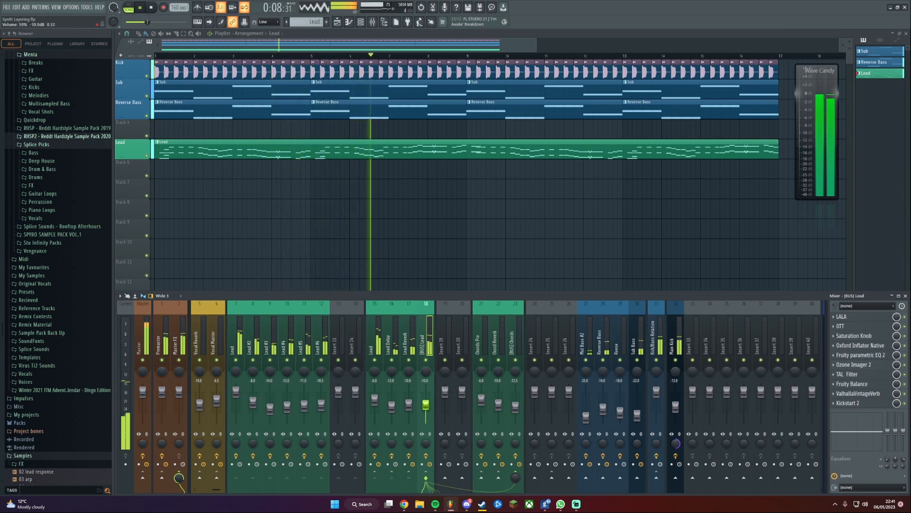
key(ctrl+s)
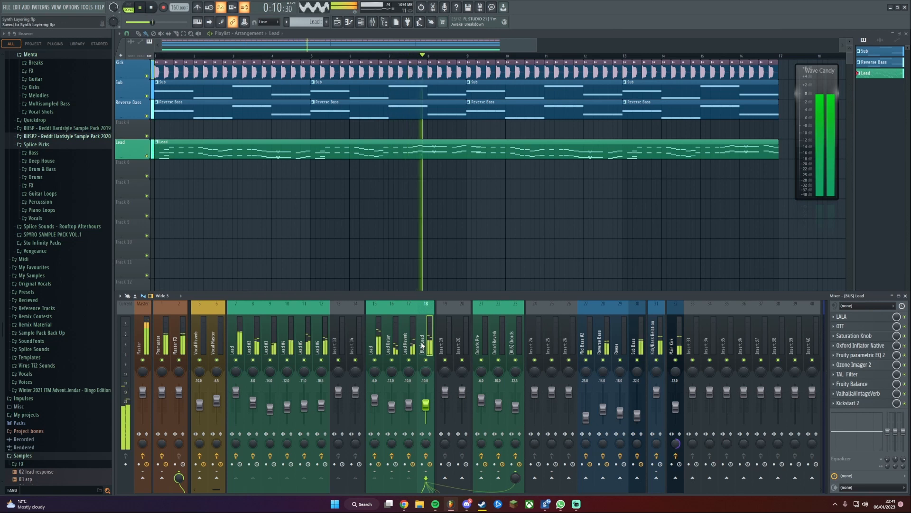
drag(426, 406, 426, 405)
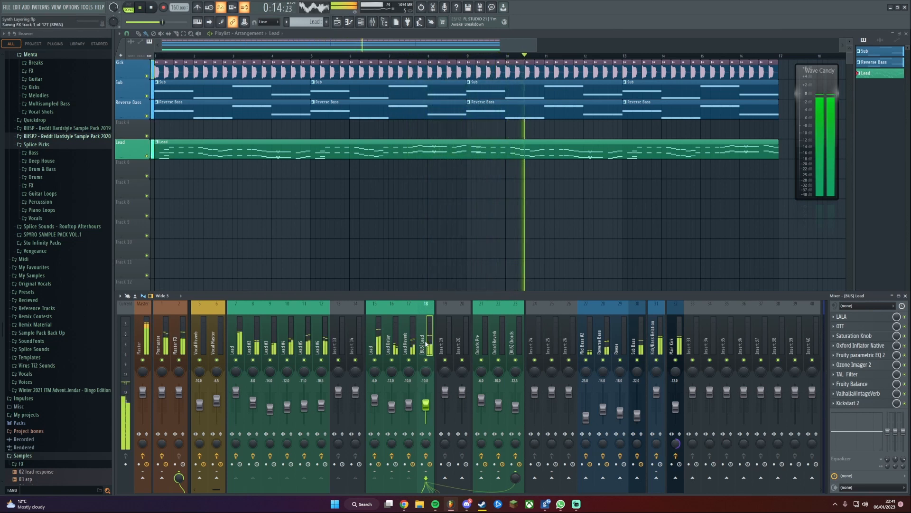
Recheck the louder lead against the rest of the spectrum in the Master track's SPAN and close it
click(149, 345)
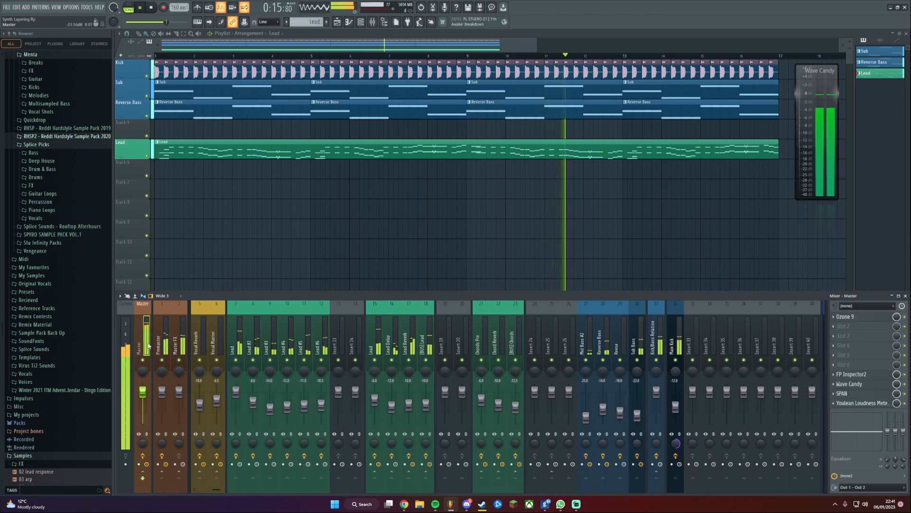
click(845, 393)
drag(457, 71, 437, 78)
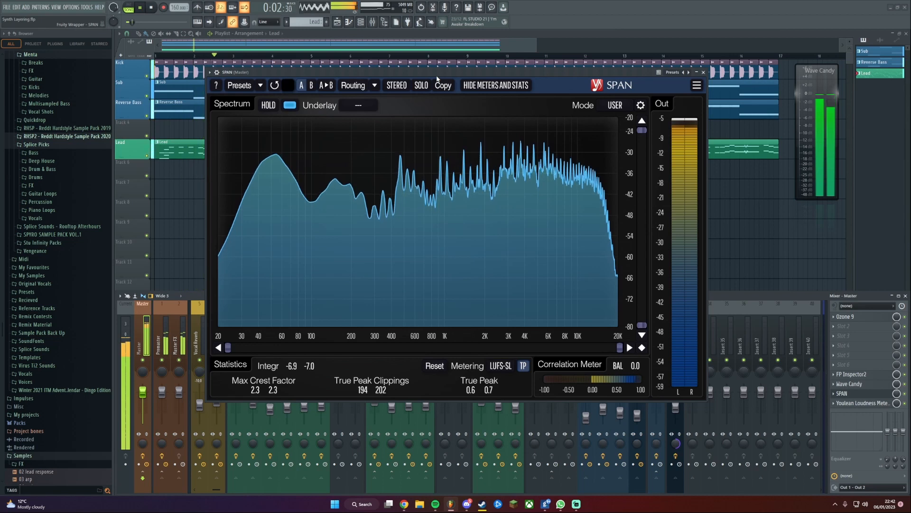
click(703, 73)
Fine-tune the [BUS] Lead track's volume to about -10.5 dB while listening to the full arrangement
drag(426, 404, 427, 405)
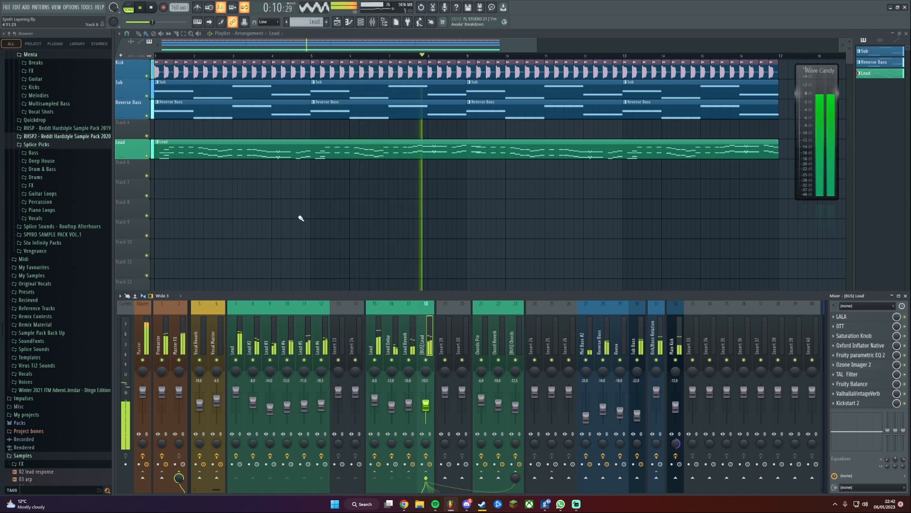
key(F9)
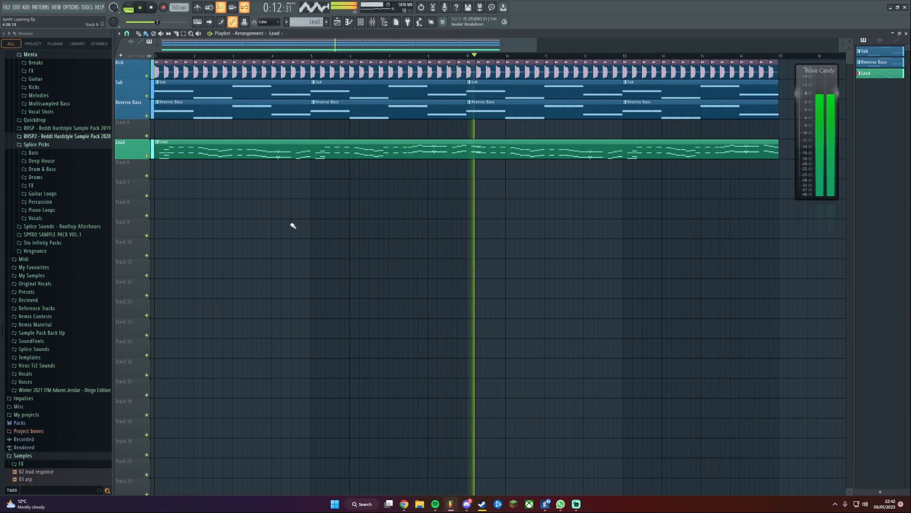
scroll(280, 227, down, 2)
scroll(249, 249, up, 2)
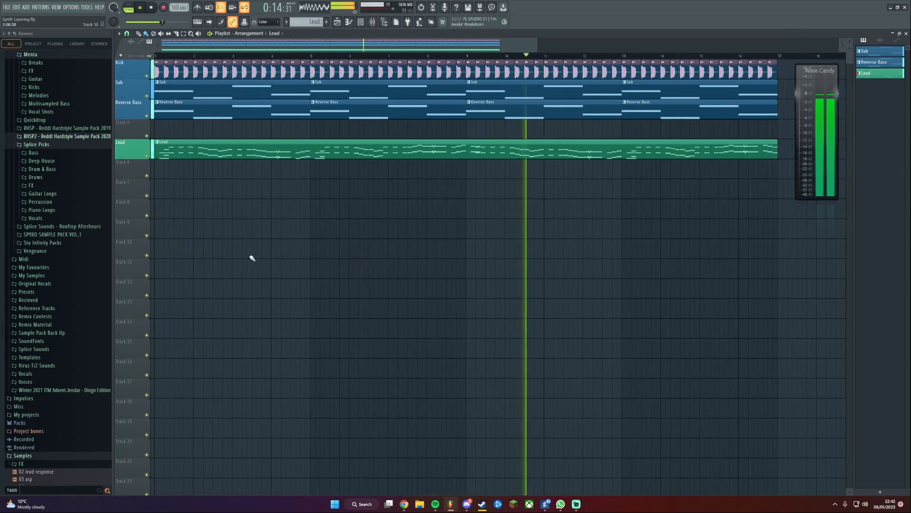
click(373, 22)
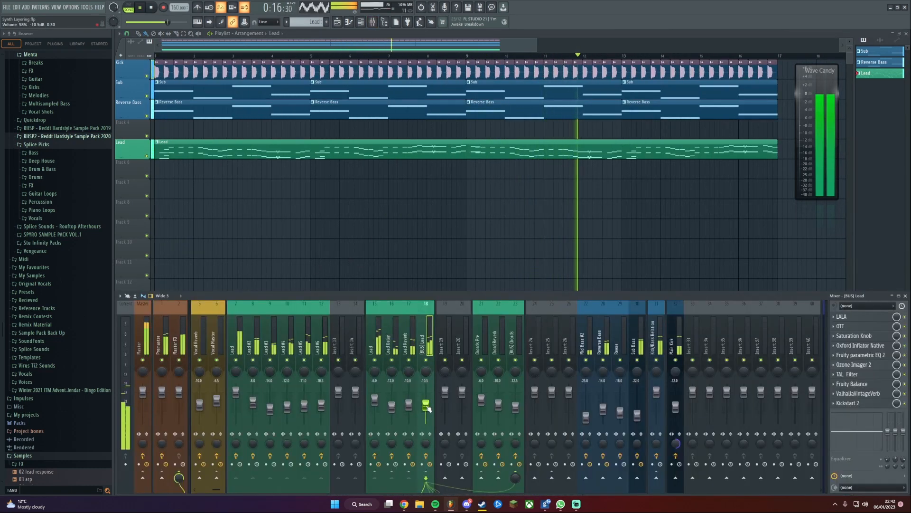
drag(426, 405, 427, 406)
Hide the mixer, stop playback and save the project
key(F9)
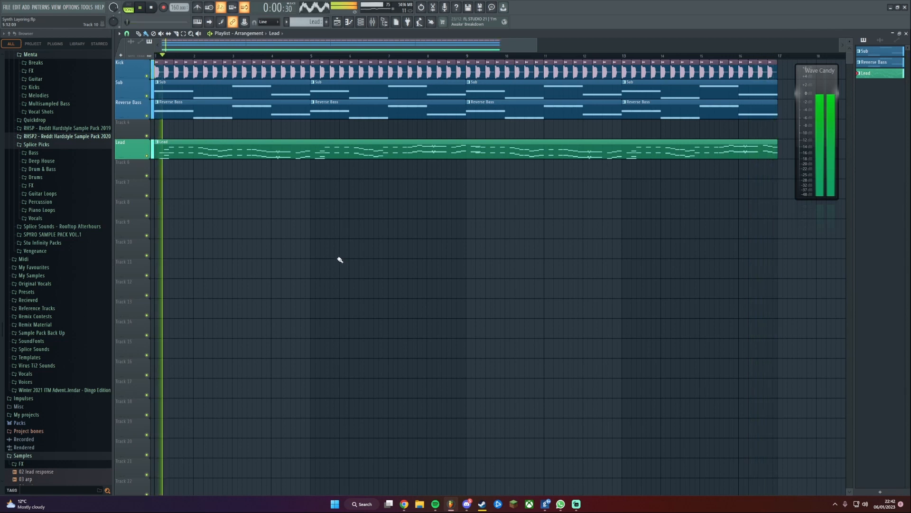
key(space)
key(ctrl+s)
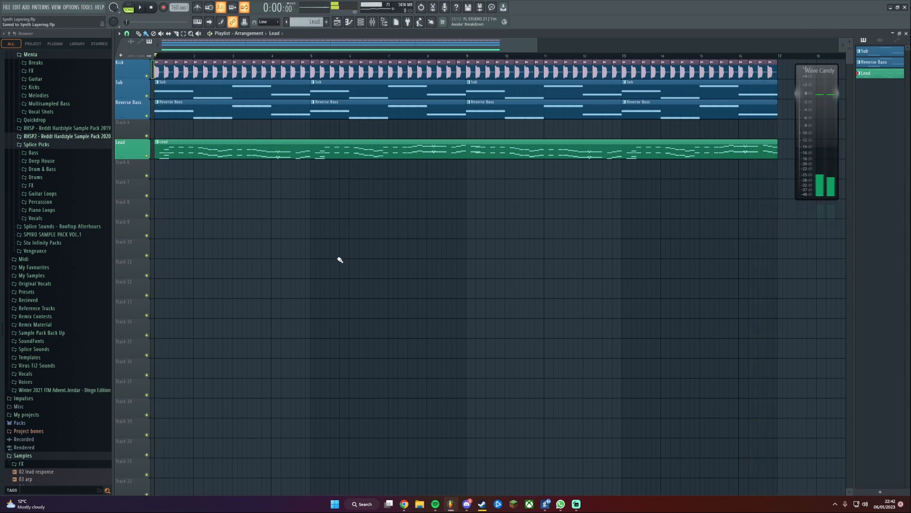